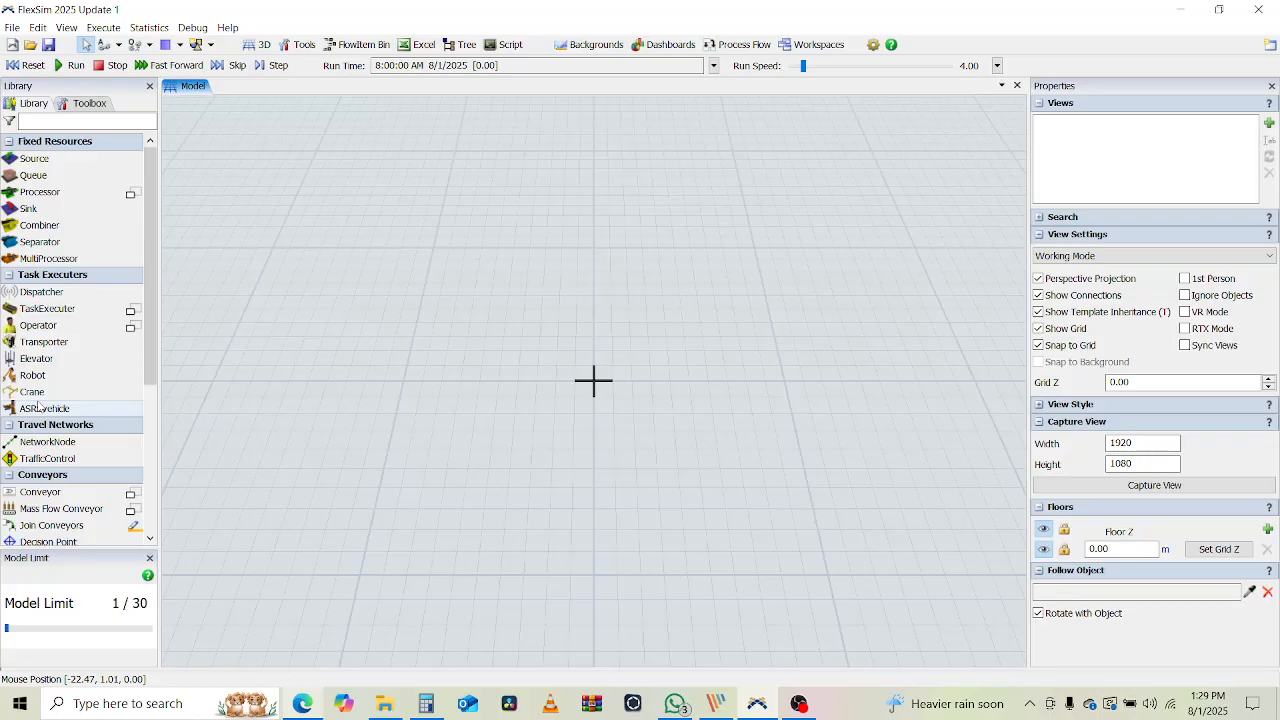
Place Rack1 from the Warehousing library and drag it toward the back of the floor
scroll(38, 405, "down", 5)
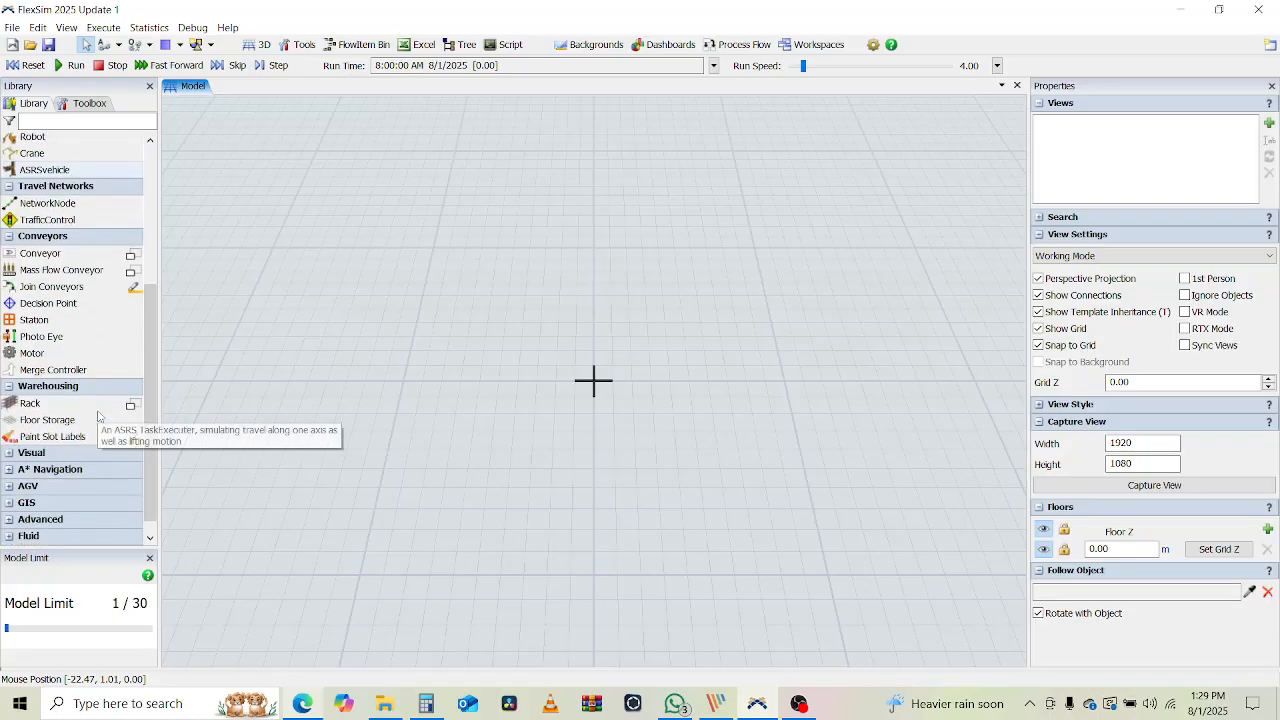
left_click(33, 404)
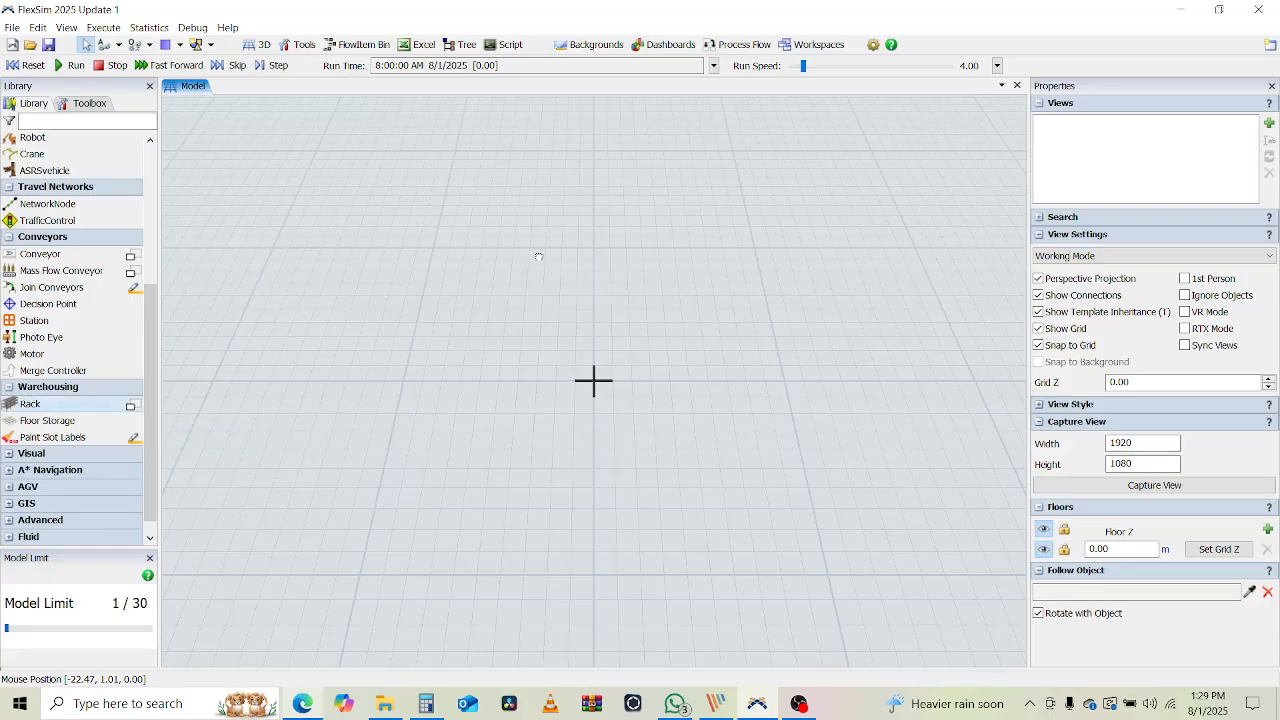
left_click(538, 257)
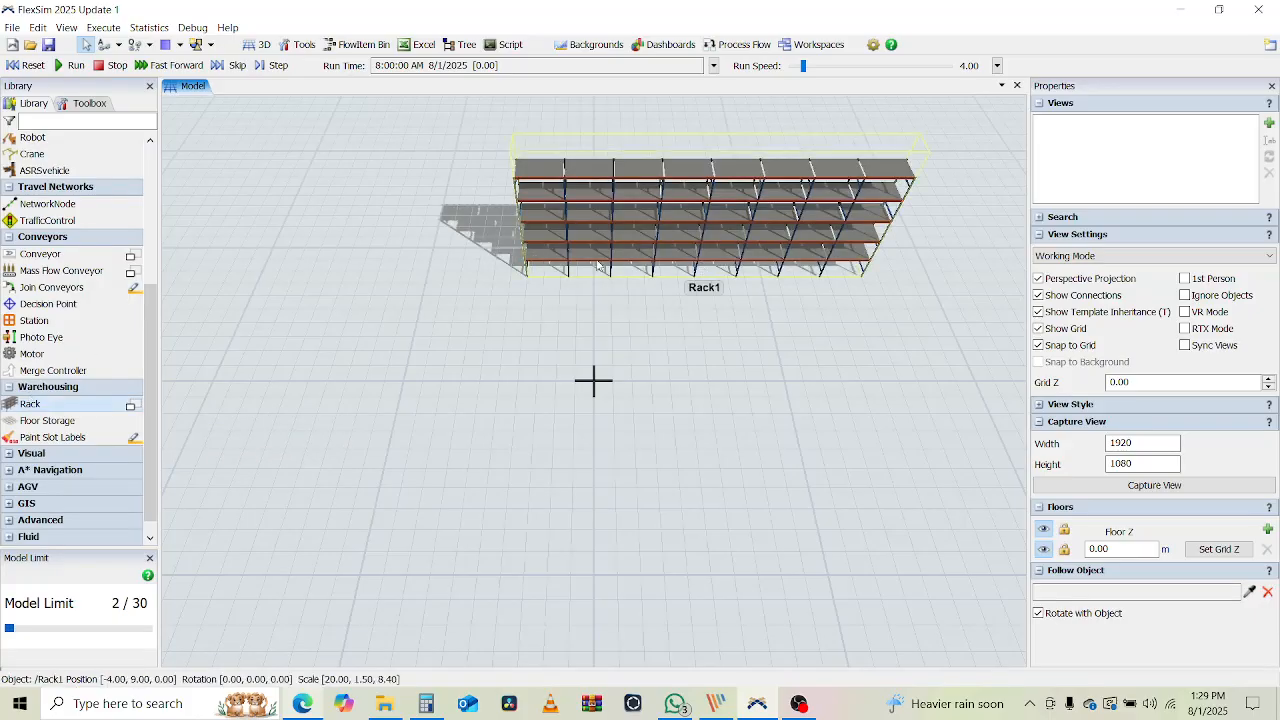
left_click_drag(552, 258, 465, 212)
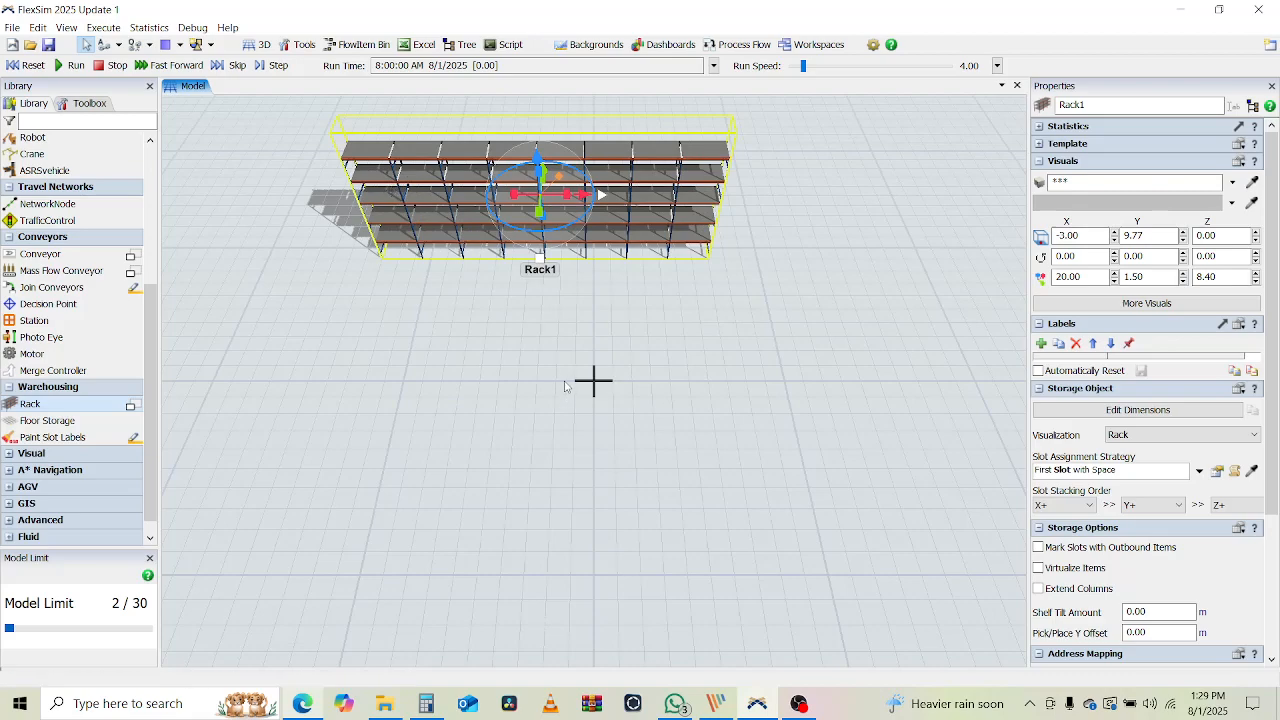
left_click(479, 358)
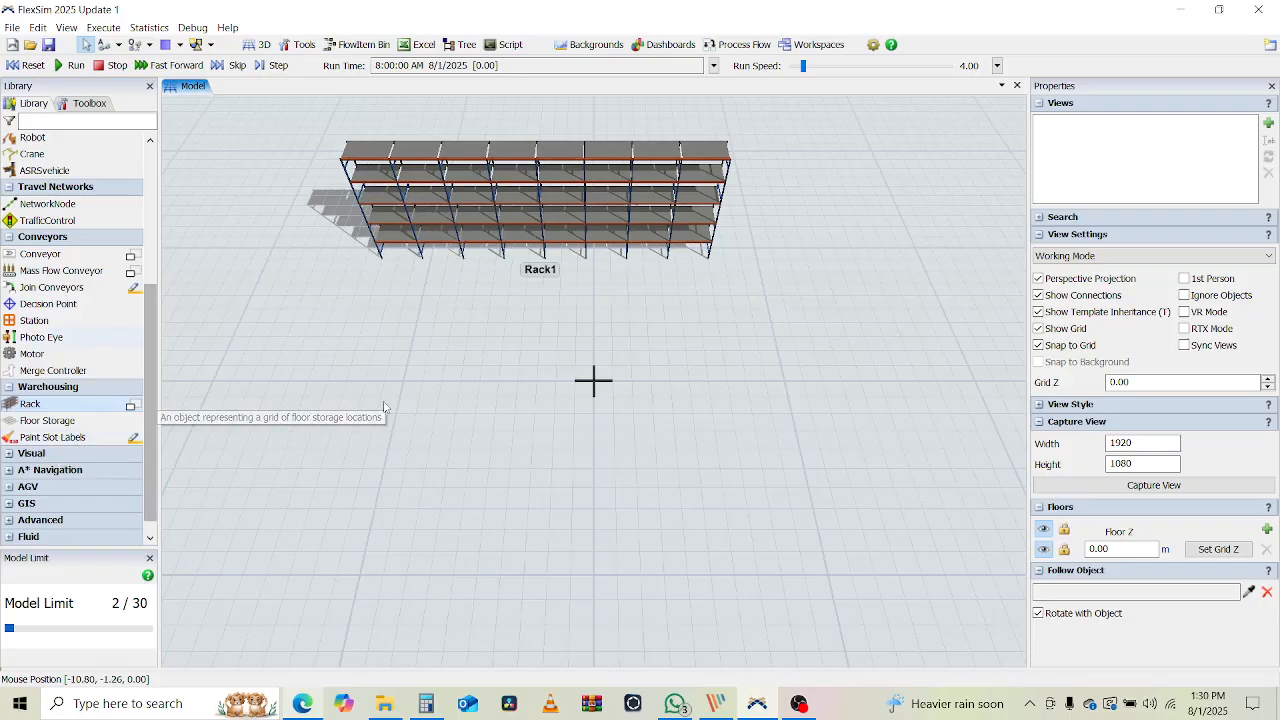
Start Paint Slot Labels with label SKU and mode Paint All Slots in Same Bay
right_click_drag(383, 401, 403, 393)
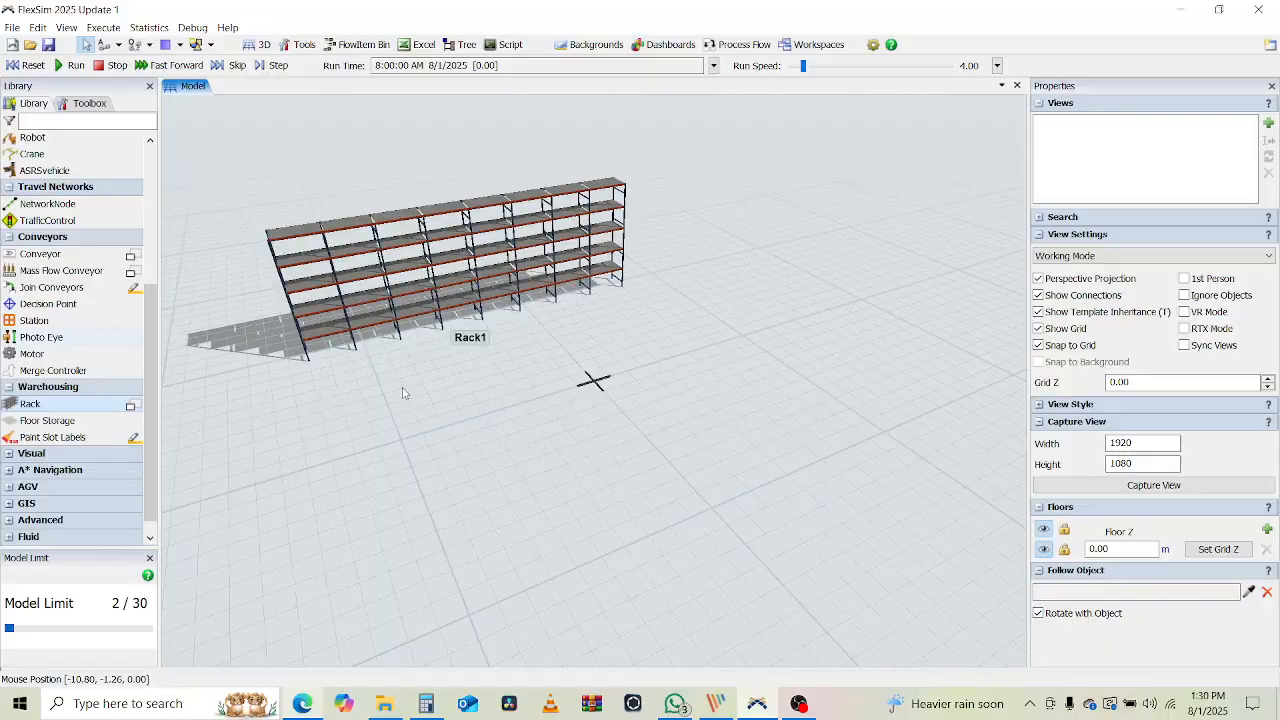
left_click(55, 438)
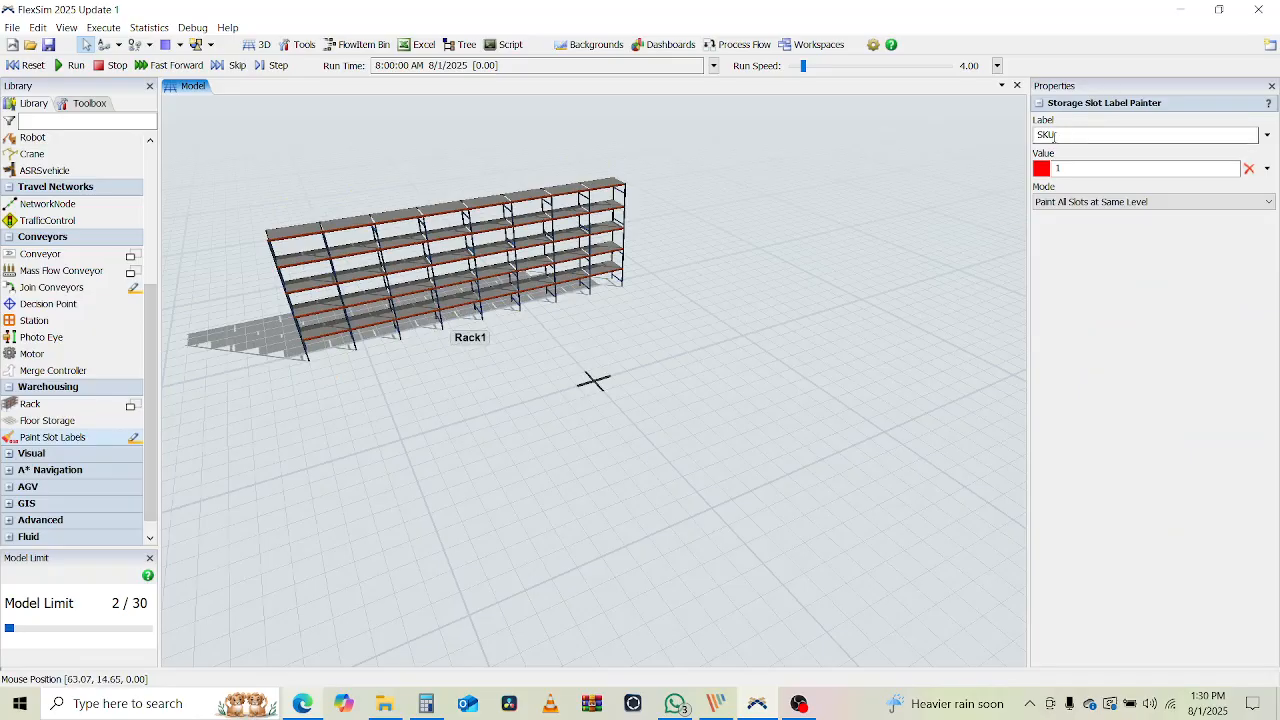
left_click(1267, 135)
left_click(1262, 154)
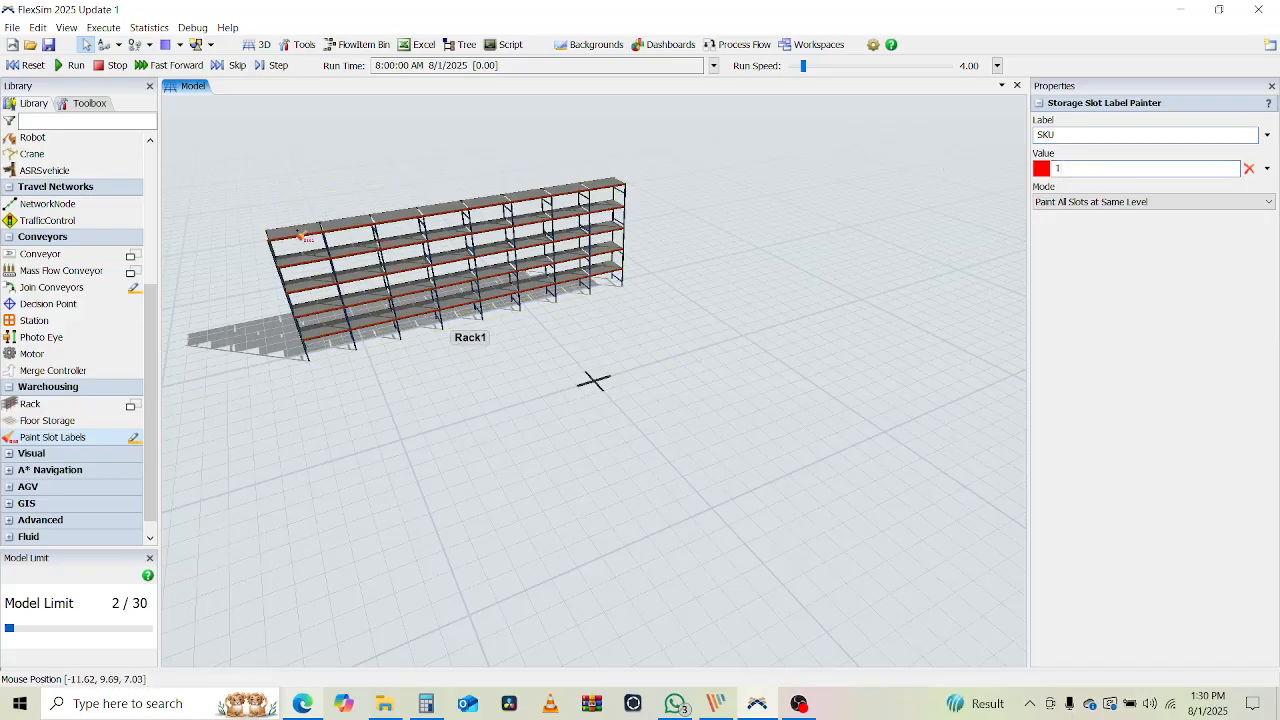
left_click(1153, 205)
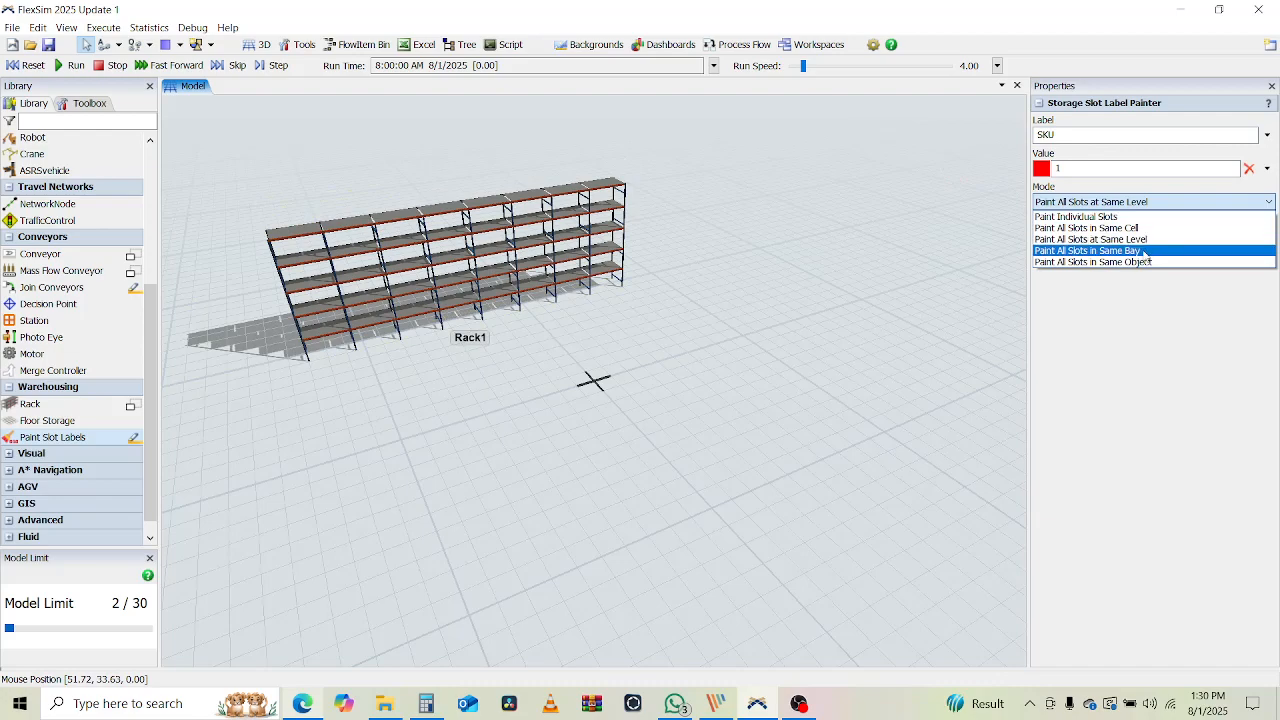
left_click(1145, 251)
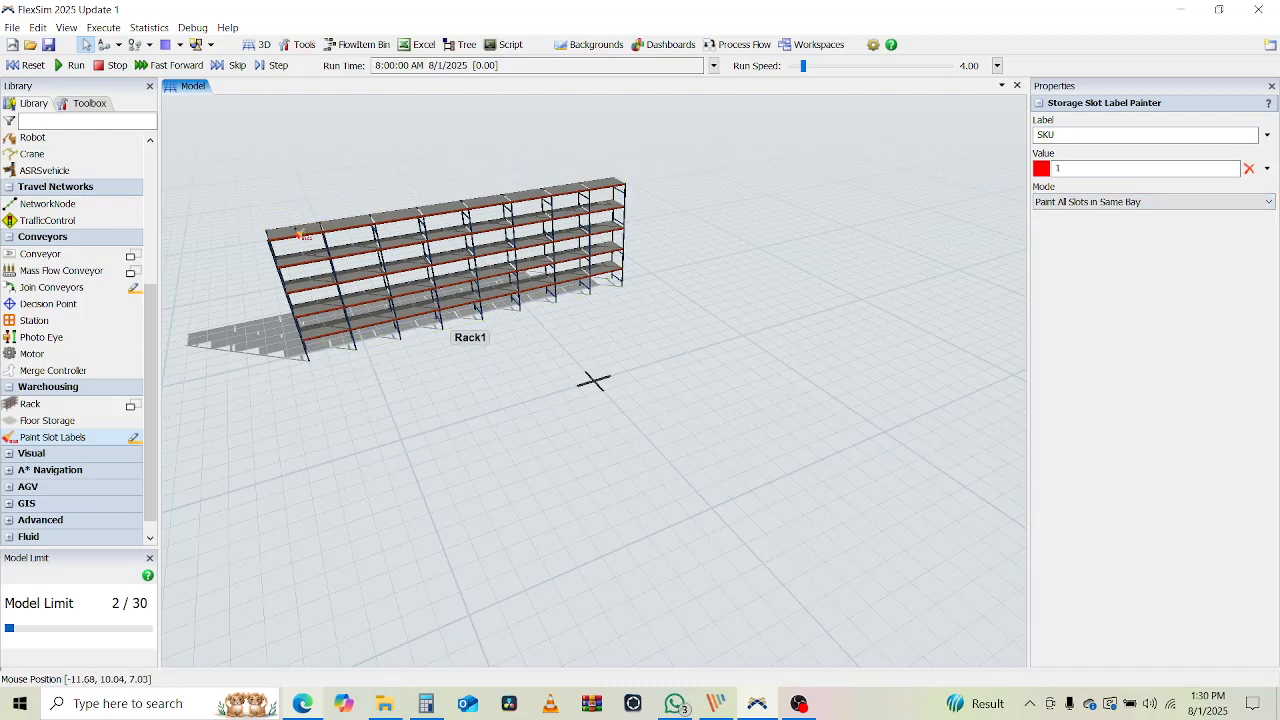
Paint four alternating bays, starting at the leftmost, with SKU value 1
left_click(300, 231)
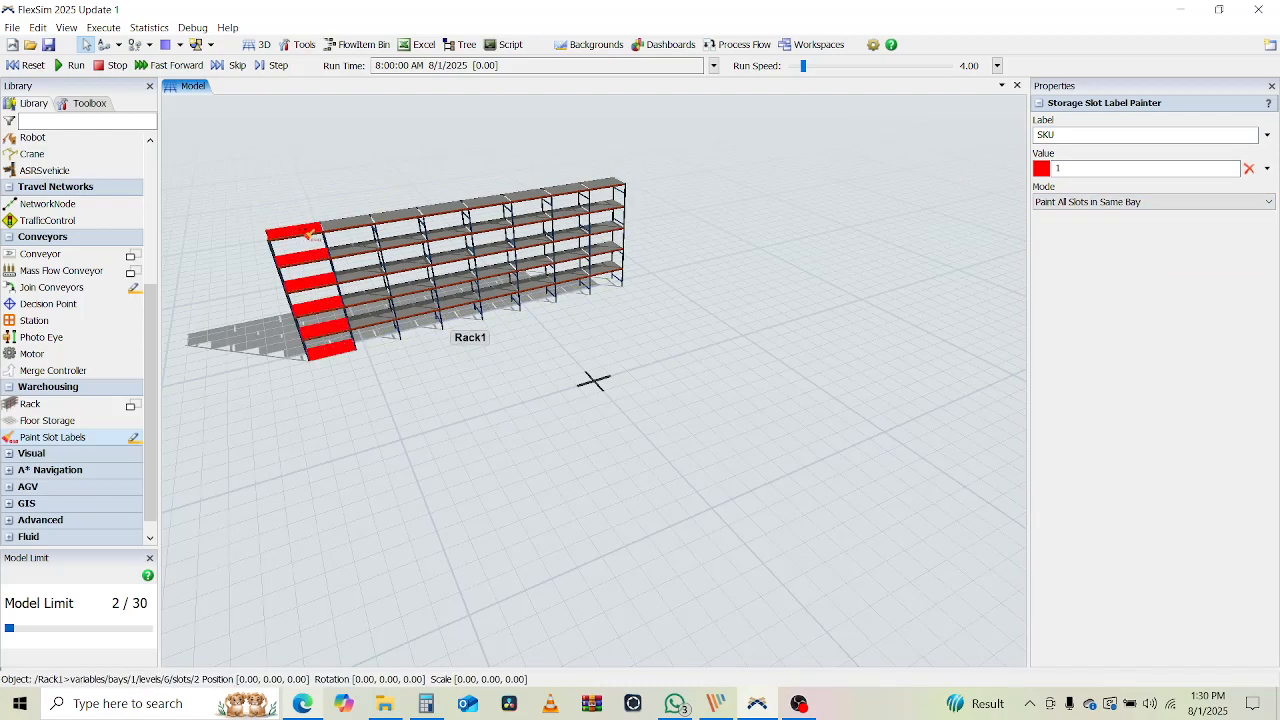
left_click(405, 222)
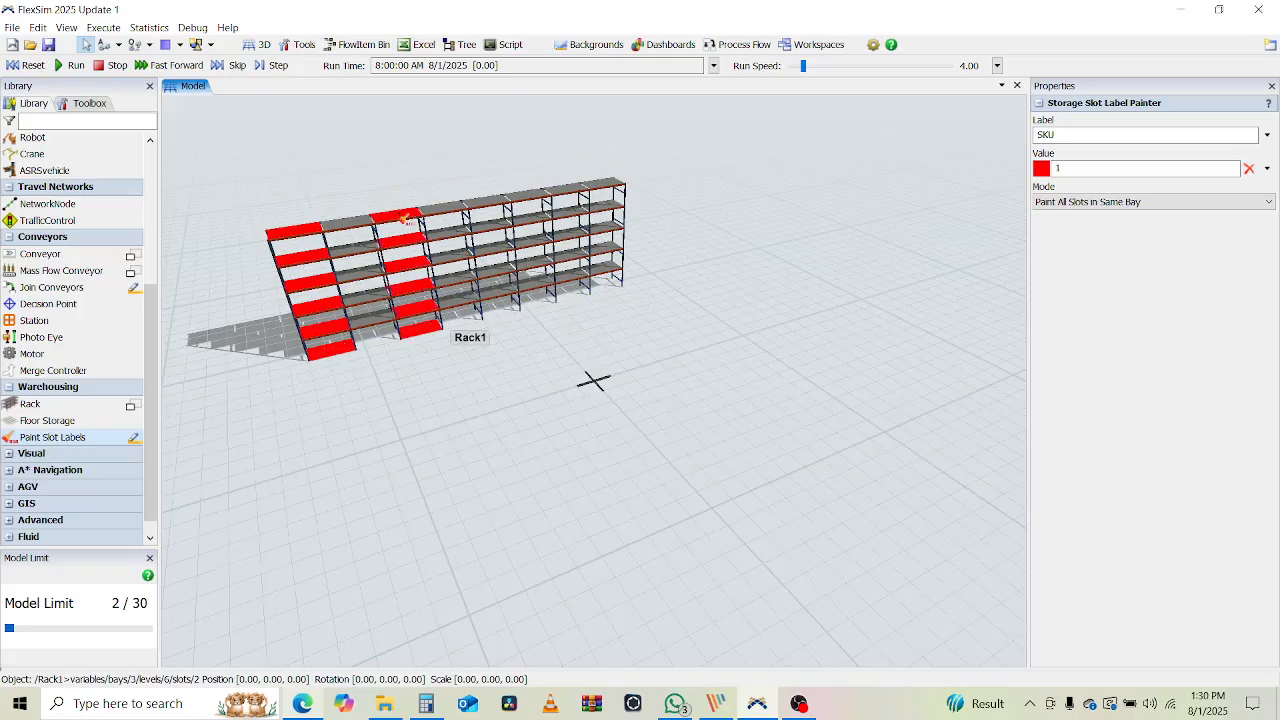
left_click(493, 205)
left_click(566, 195)
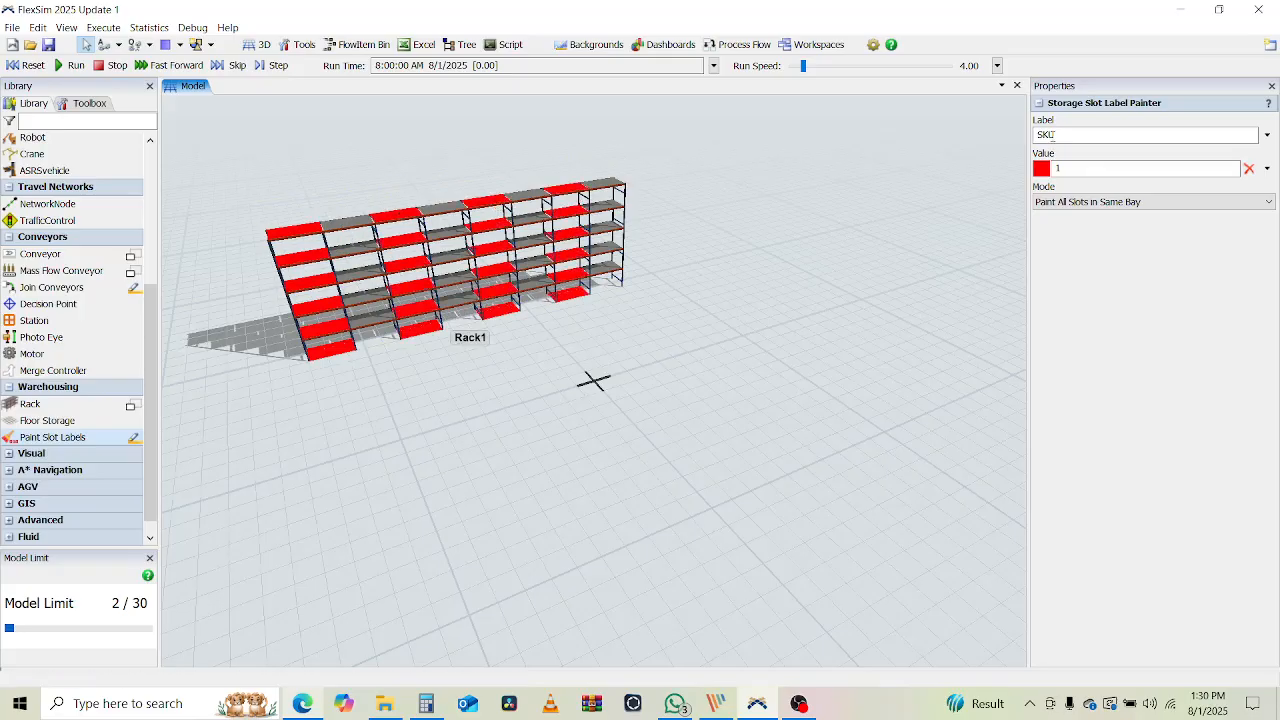
Change the value to 2, paint the remaining gap bays, then exit painting
left_click(1090, 175)
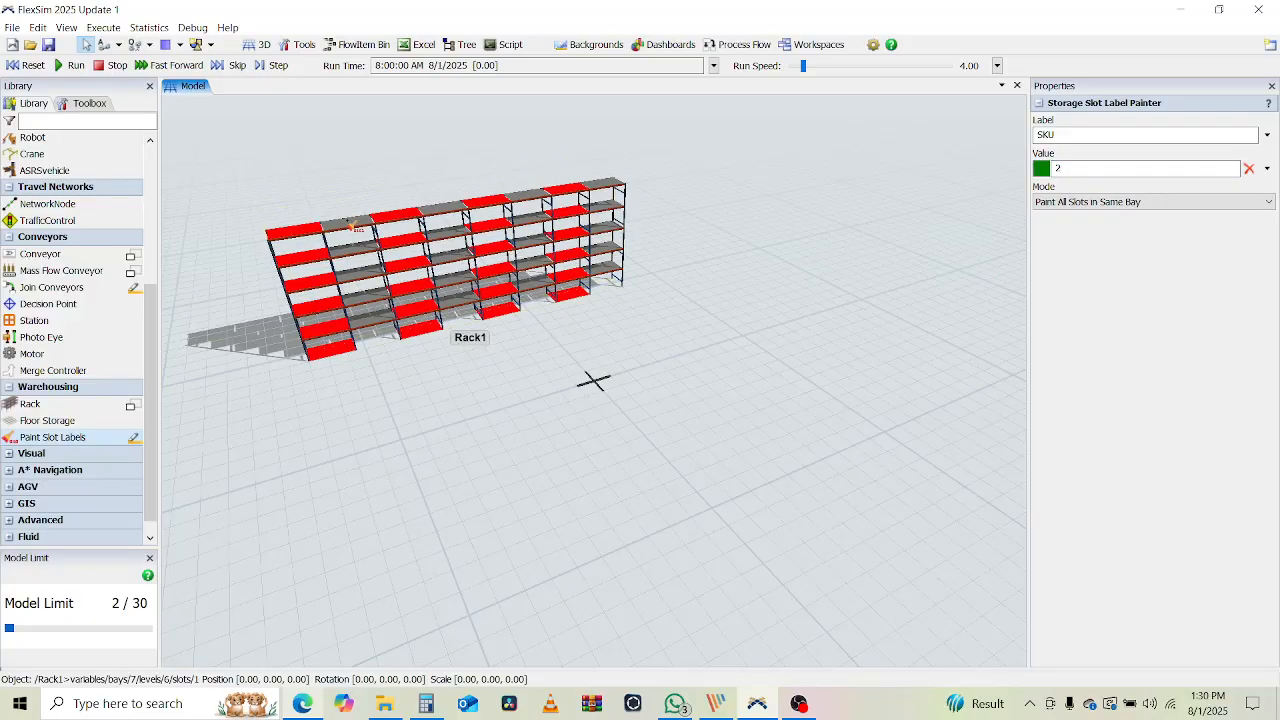
left_click(350, 230)
left_click(452, 209)
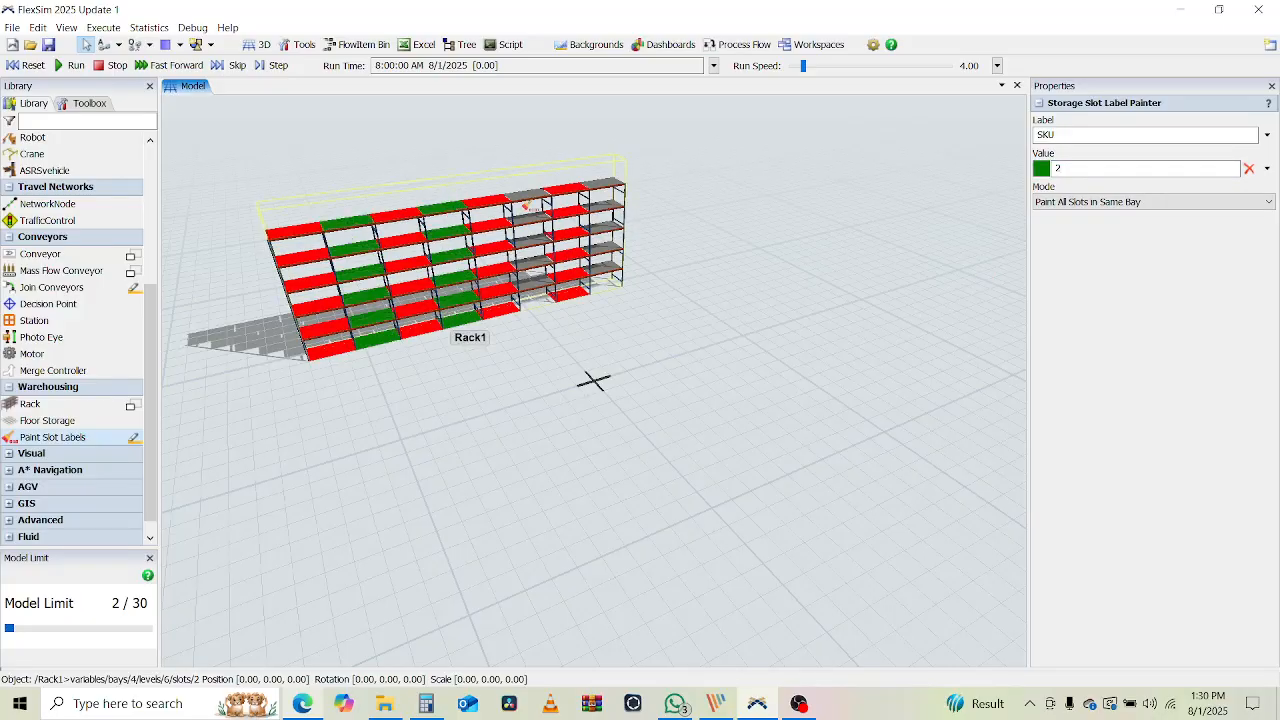
left_click(530, 206)
left_click(606, 189)
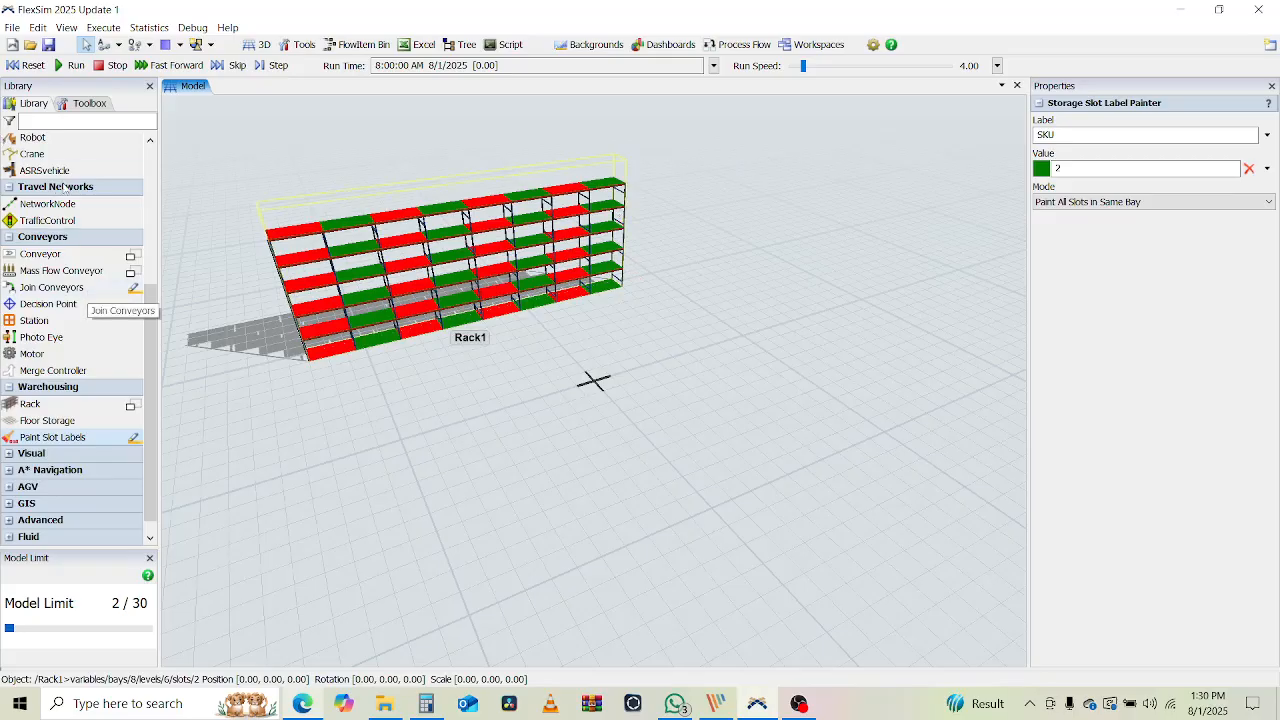
right_click(405, 494)
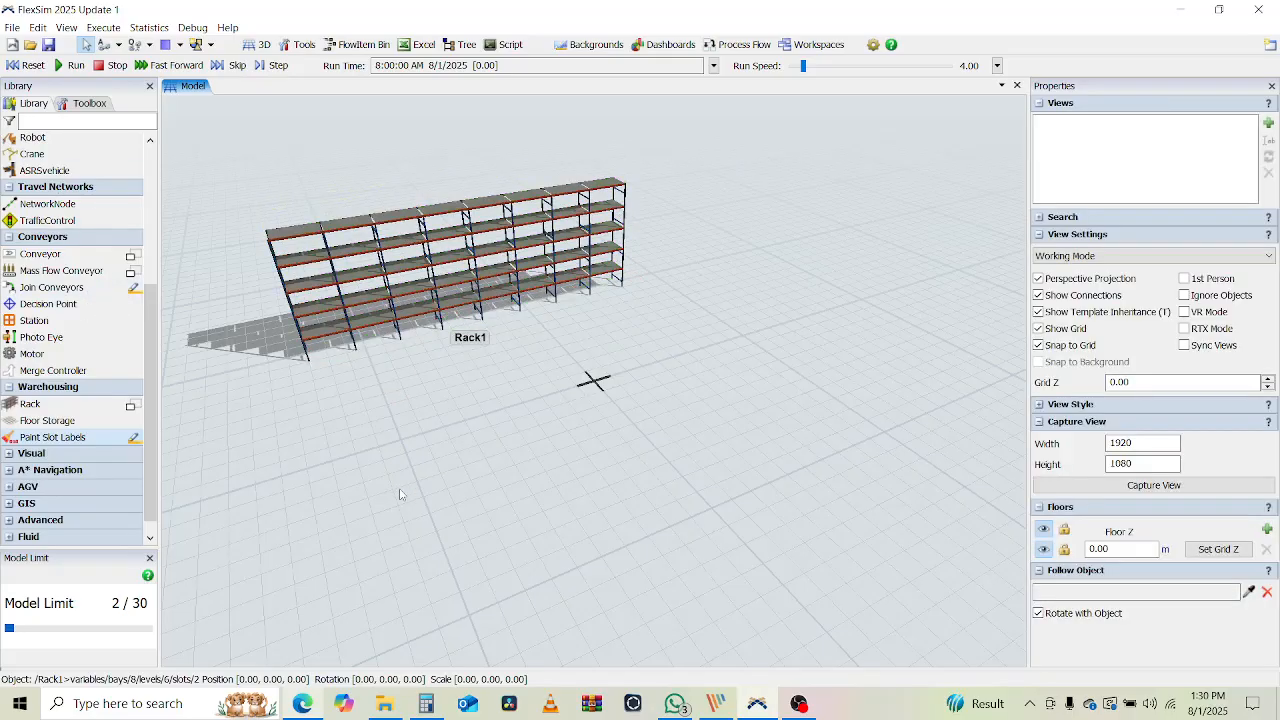
Drag a Queue from Fixed Resources onto the floor in front of Rack1
scroll(78, 322, "up", 5)
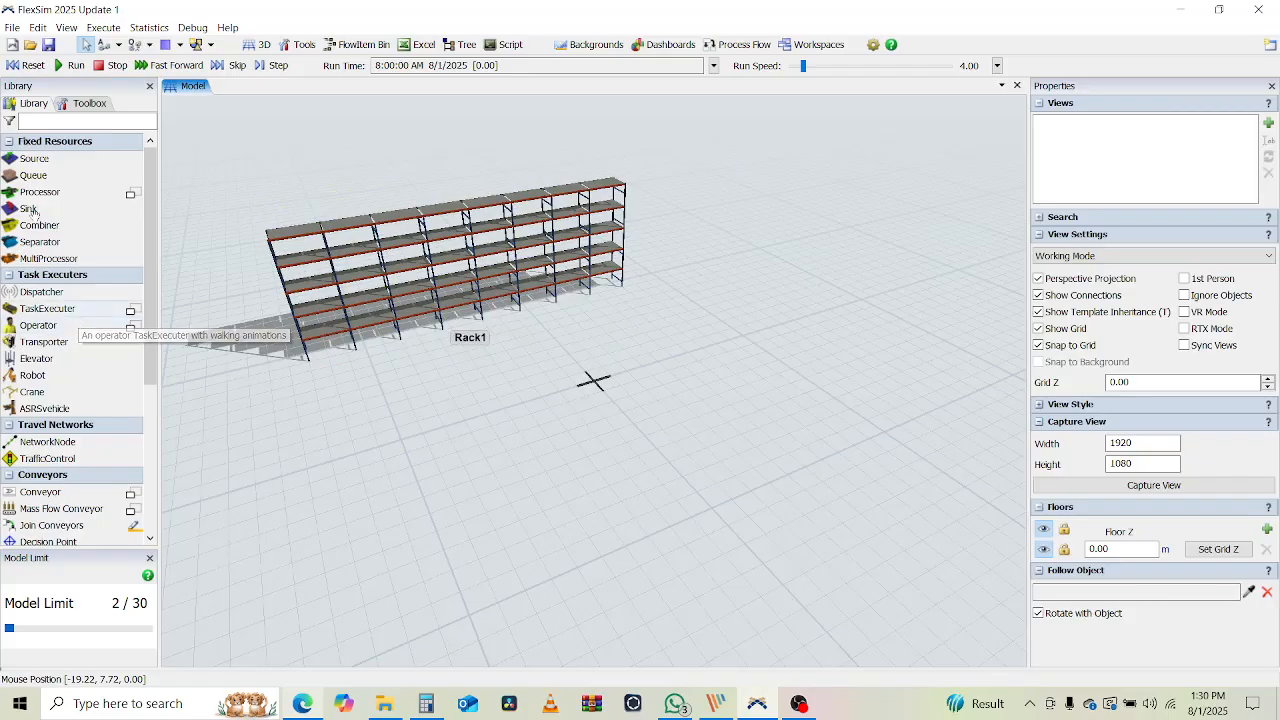
left_click_drag(30, 178, 691, 496)
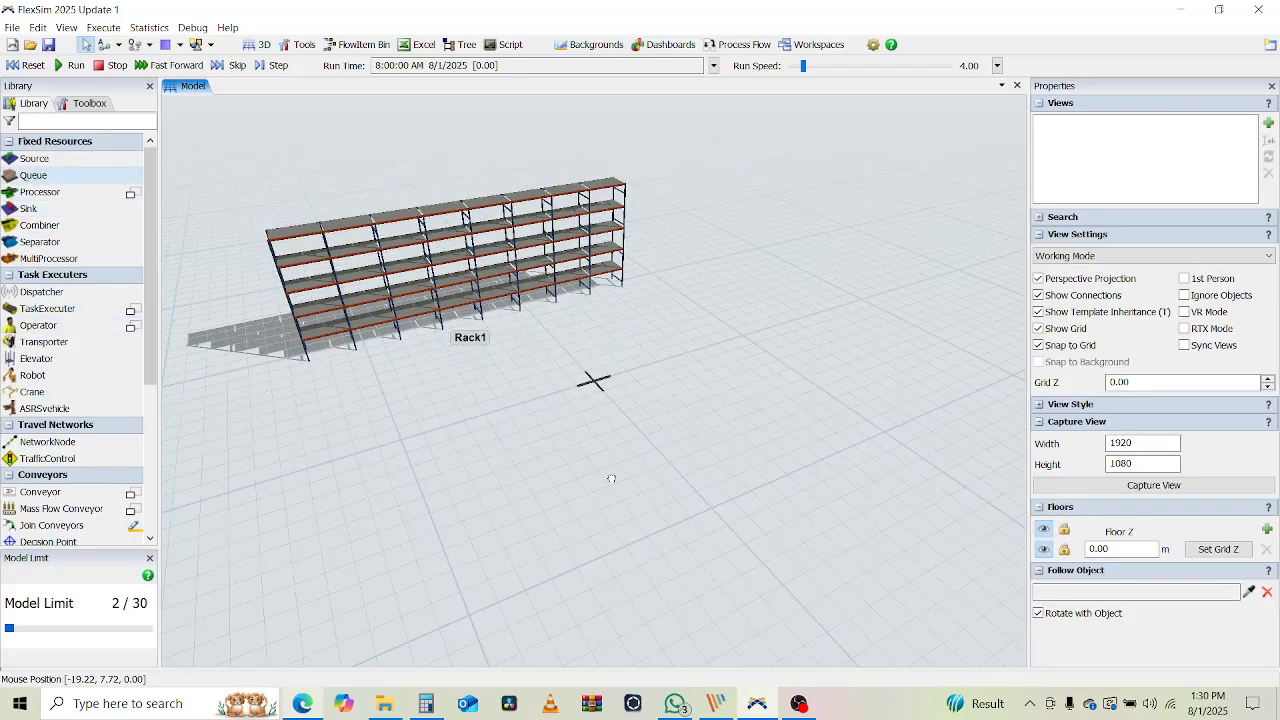
left_click_drag(611, 479, 612, 480)
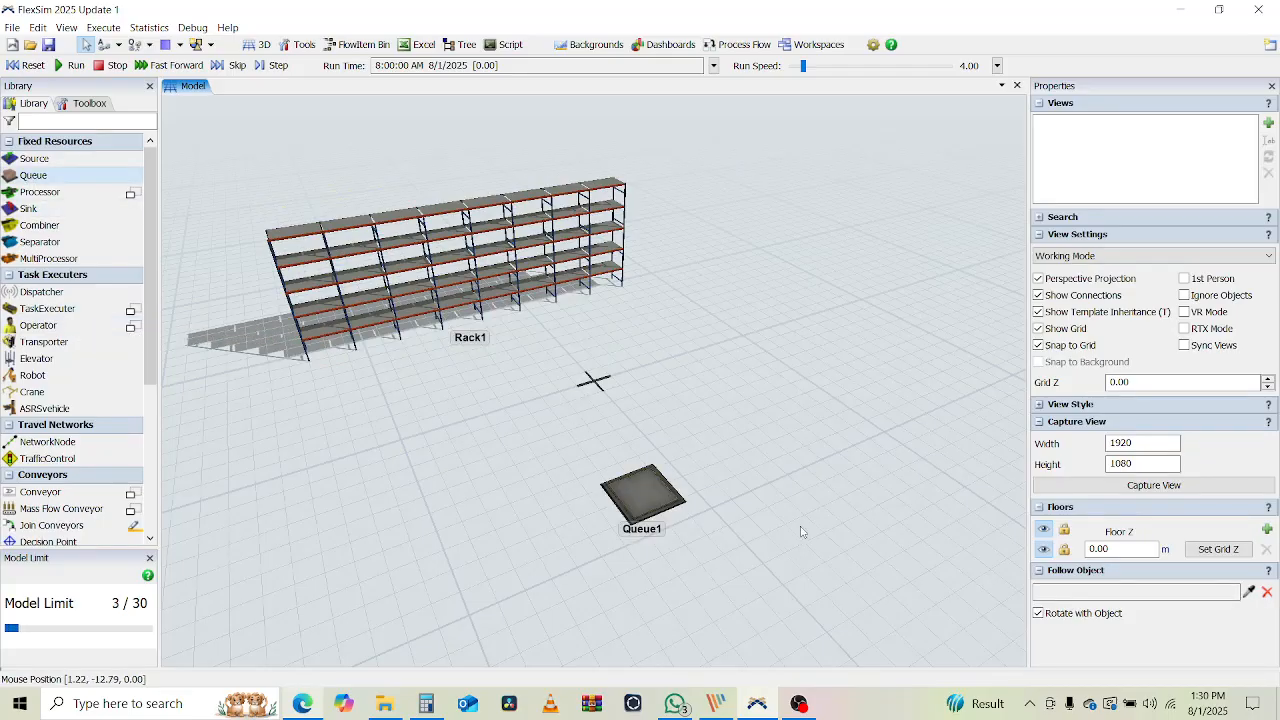
left_click_drag(801, 532, 779, 510)
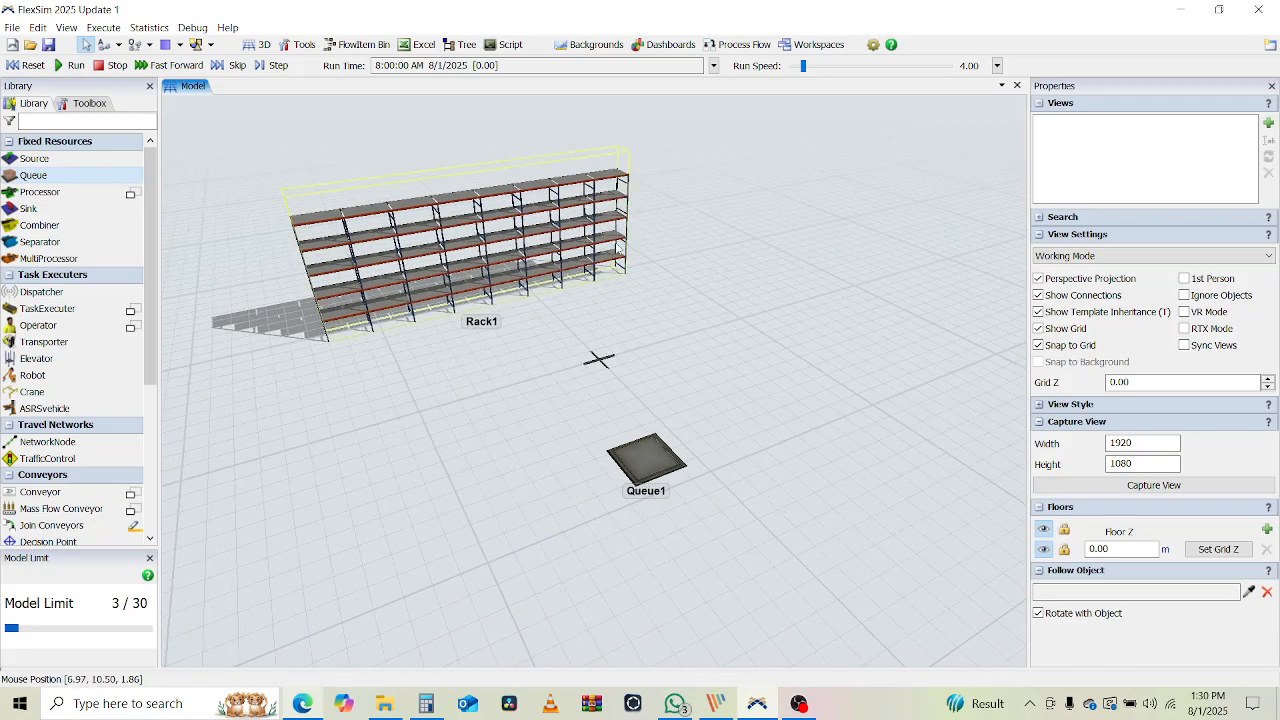
left_click(740, 44)
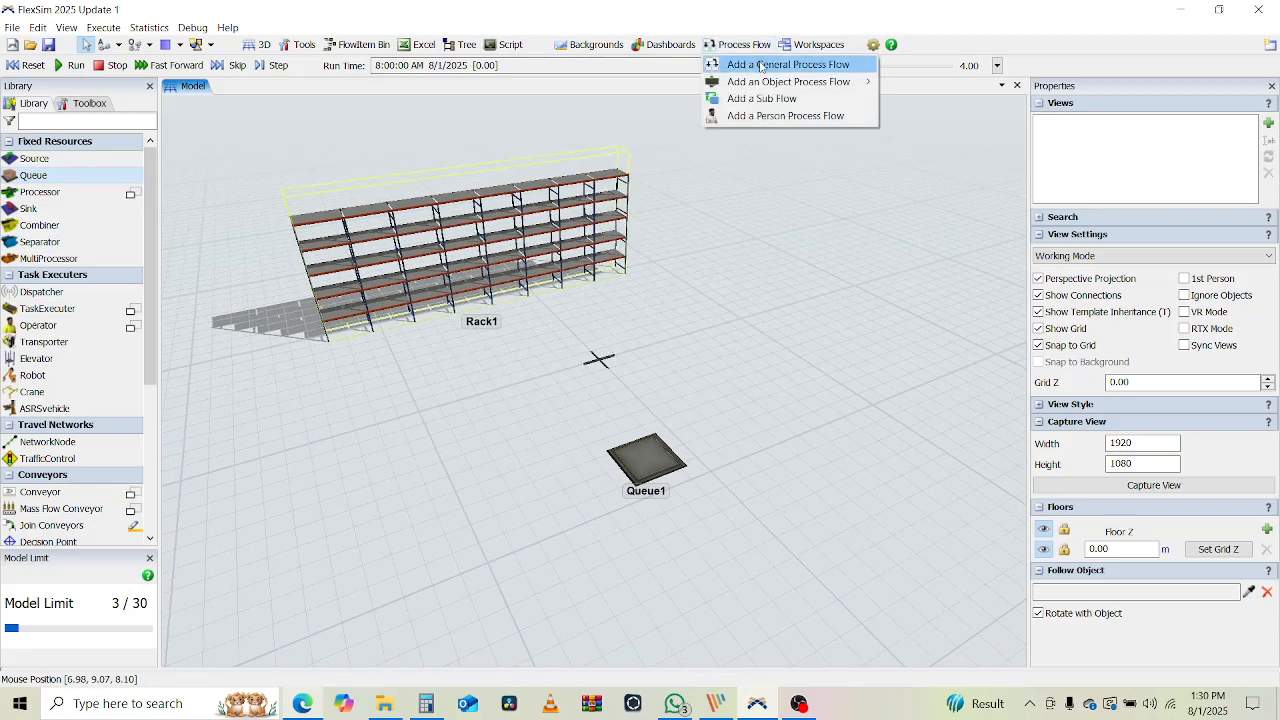
Add a general process flow containing an Inter-Arrival Source with exponential mean 10
left_click(760, 65)
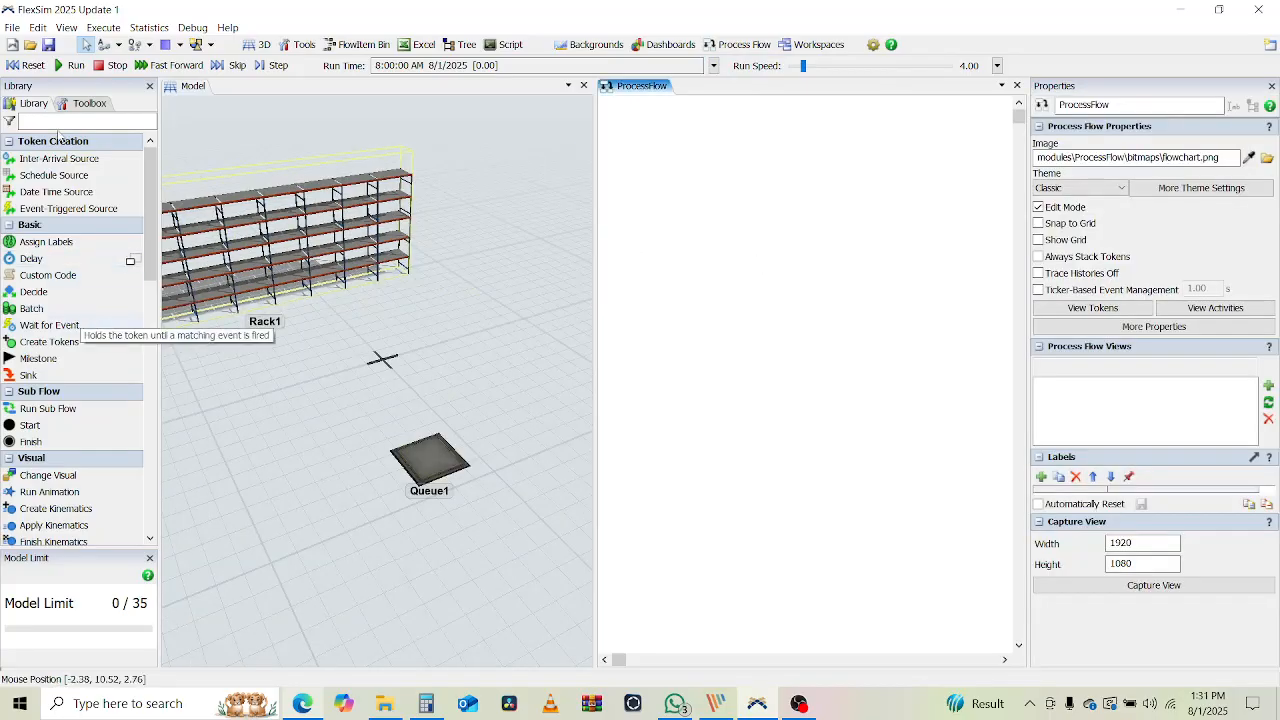
left_click(51, 156)
left_click_drag(51, 153, 786, 181)
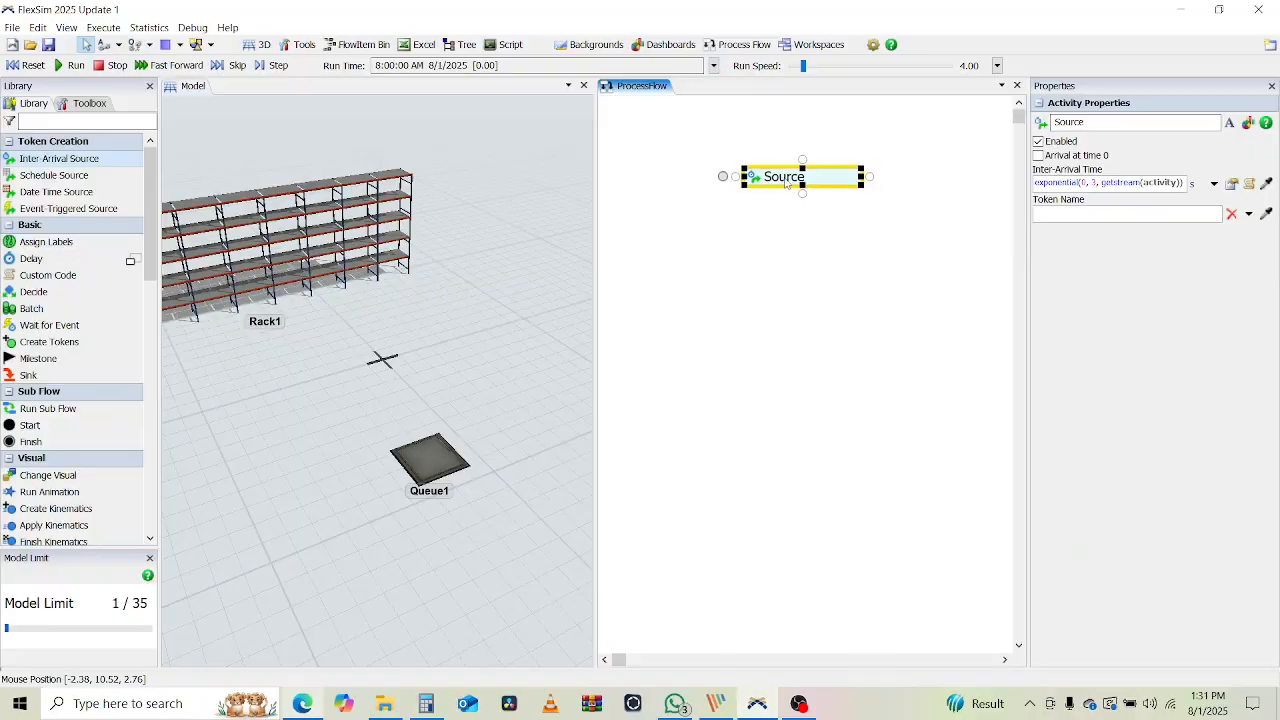
left_click(1084, 184)
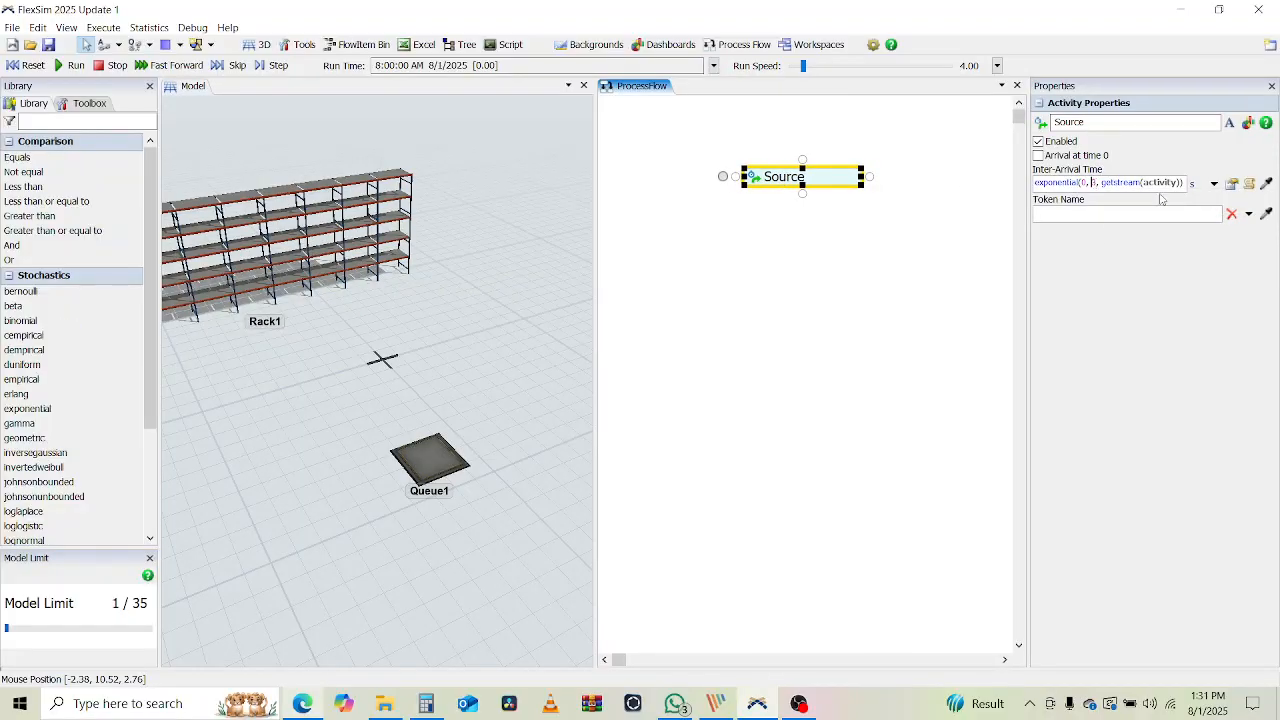
key("BackSpace")
type("10")
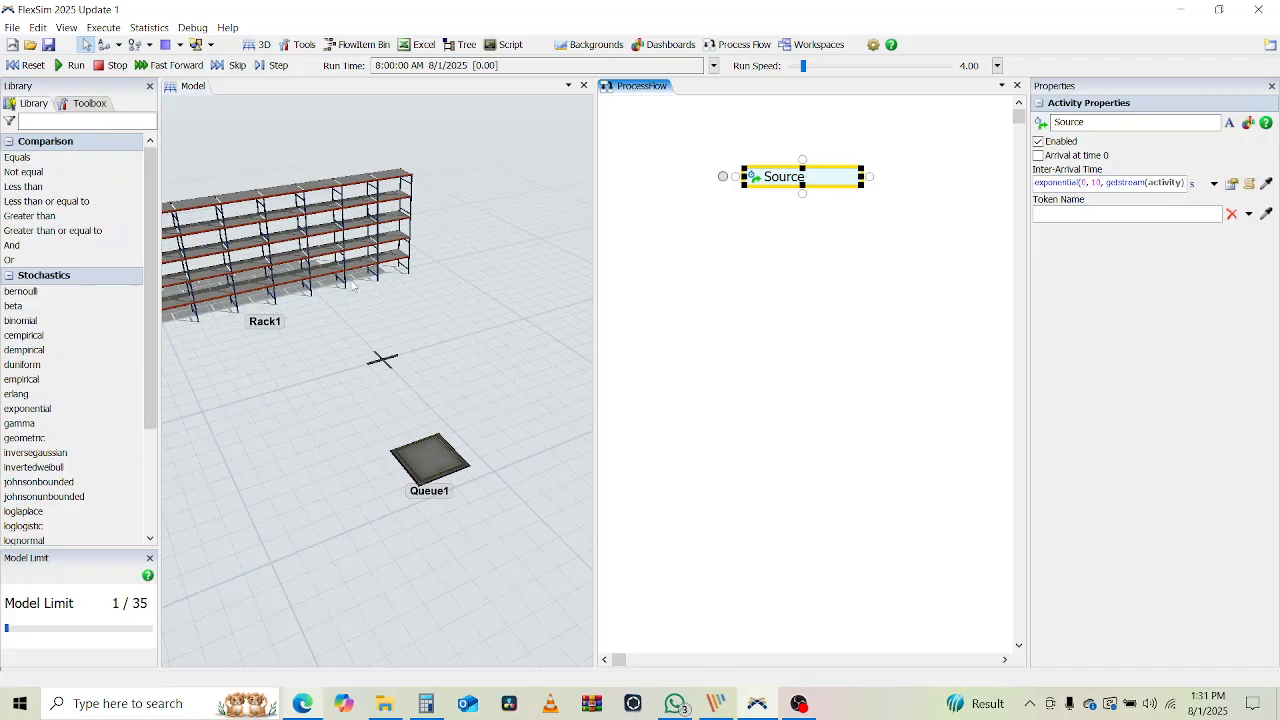
left_click(729, 371)
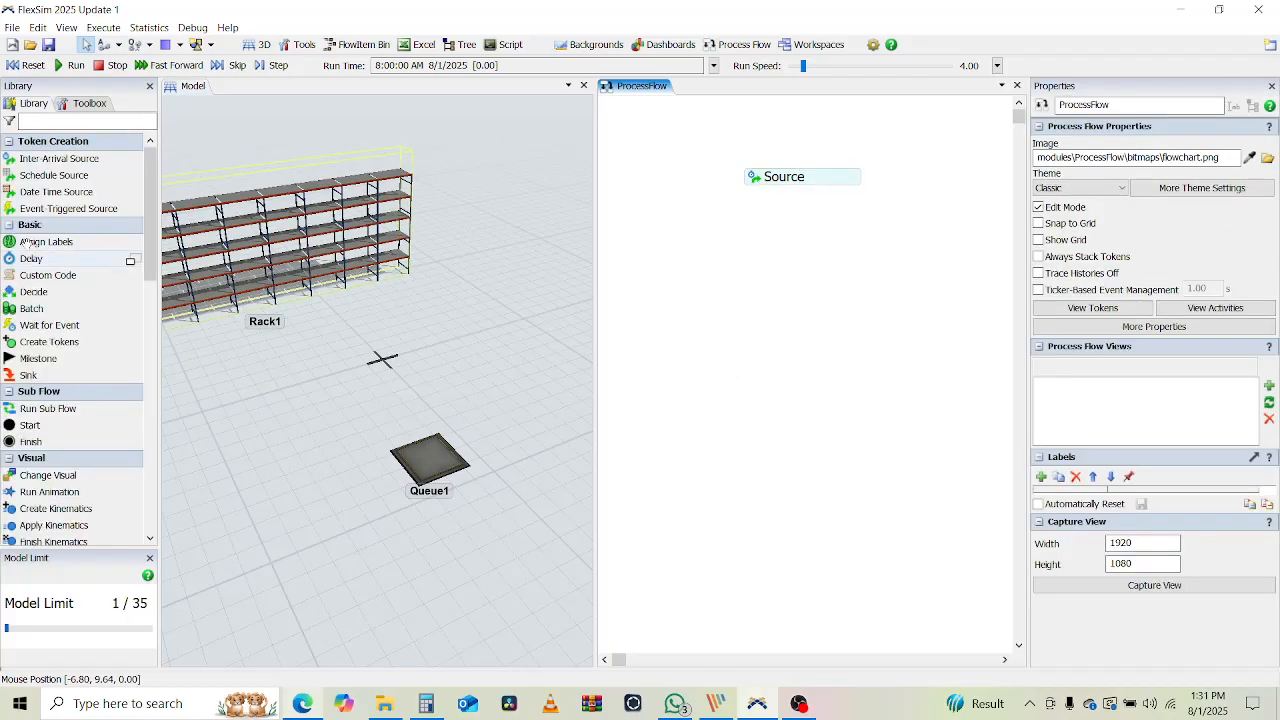
Attach an Assign Labels activity under Source that sets label Type to duniform(1,2)
left_click_drag(42, 243, 796, 185)
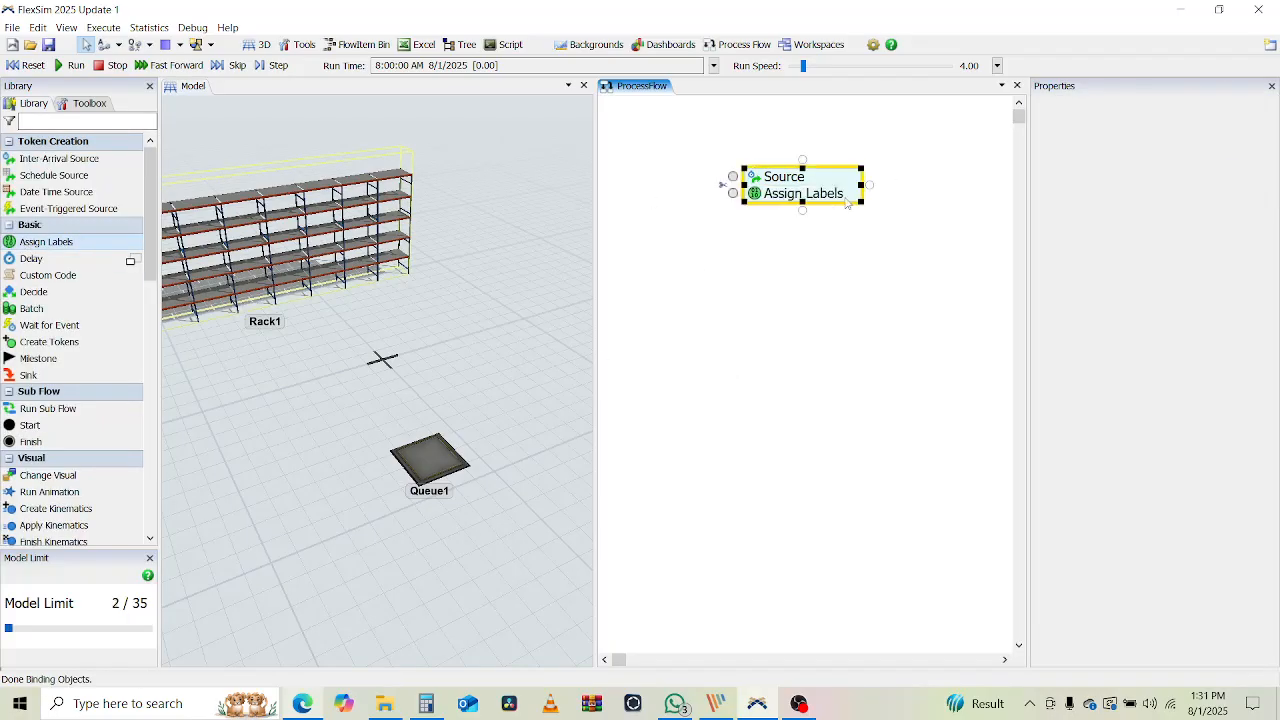
left_click(1042, 144)
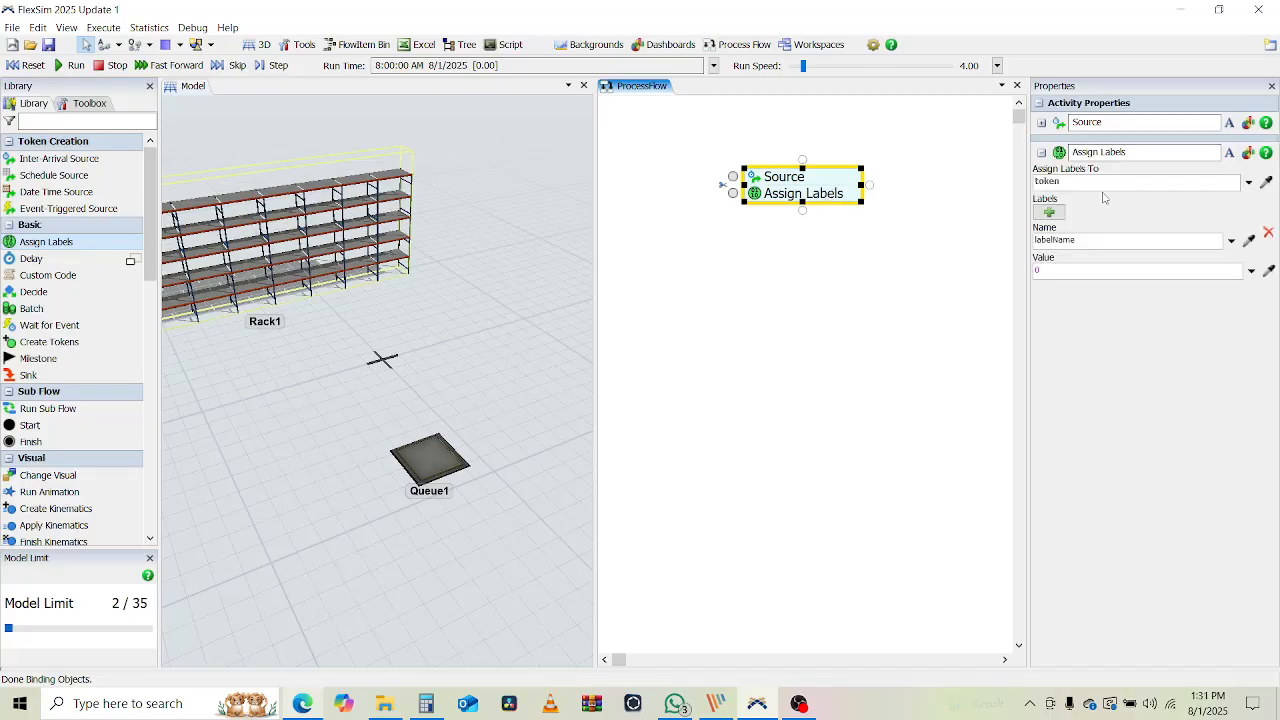
left_click(1078, 240)
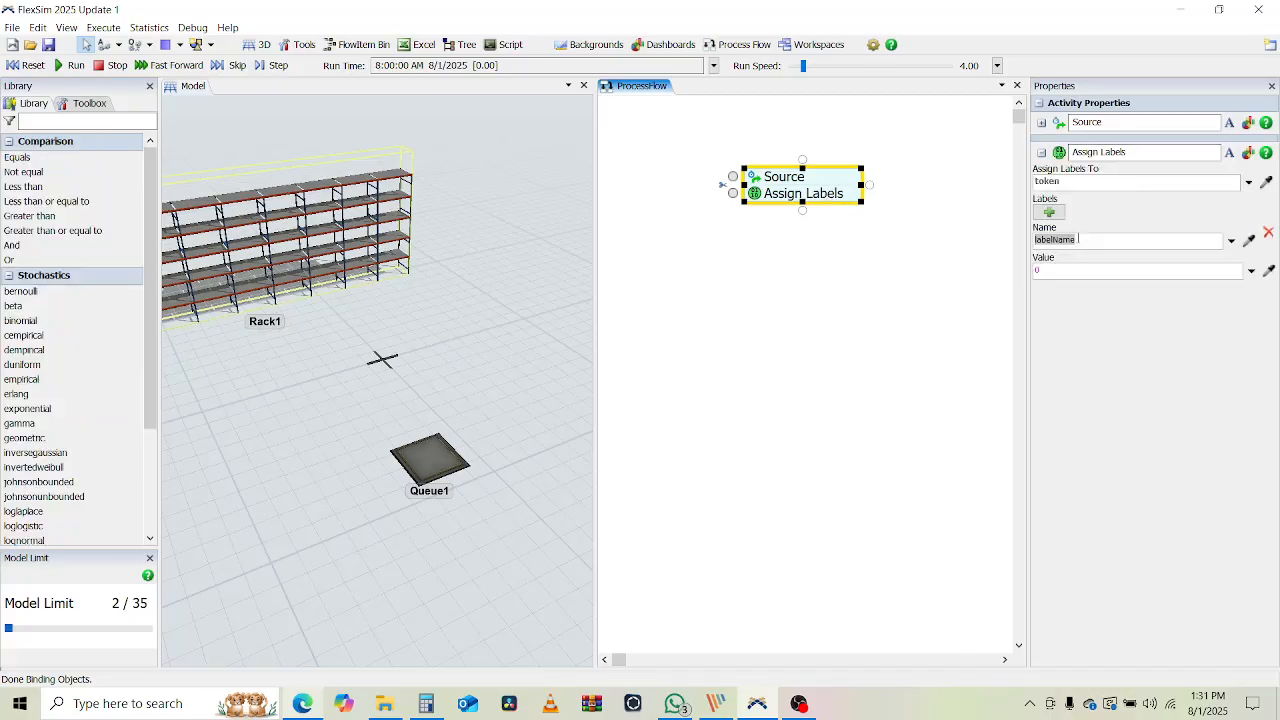
type("Type")
left_click(1063, 268)
type("duni")
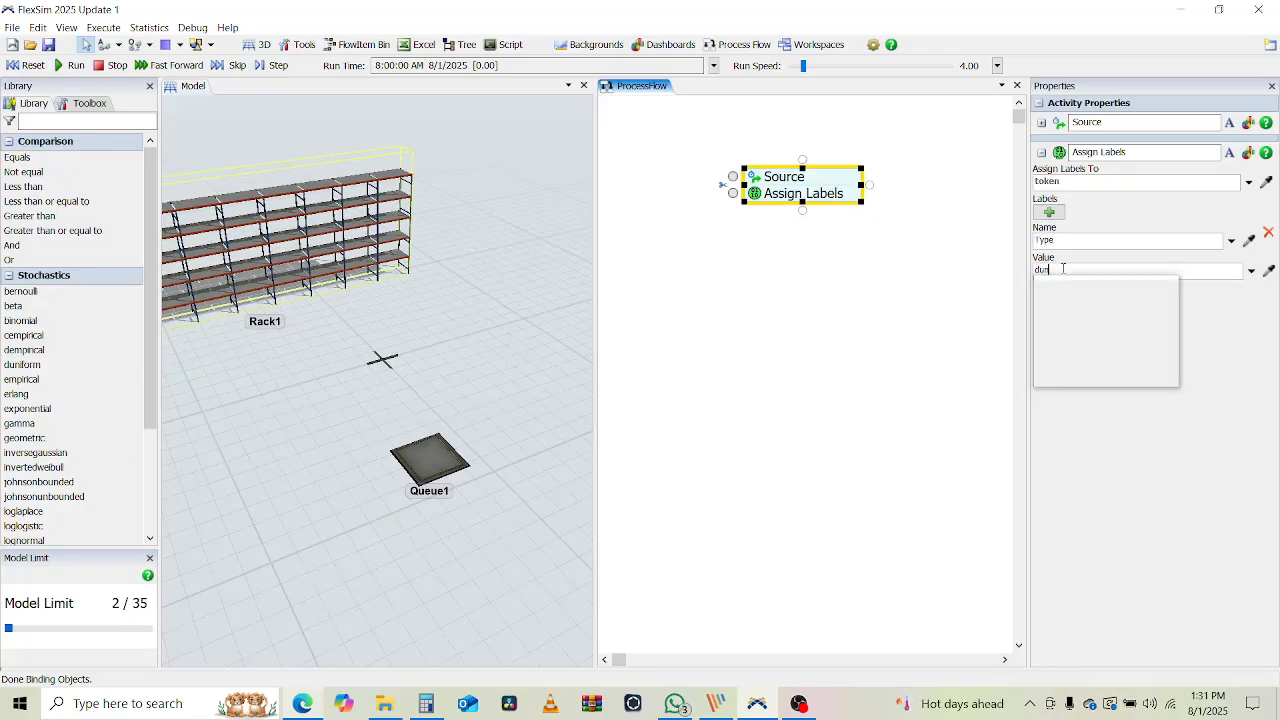
type("form")
key("Return")
type("(")
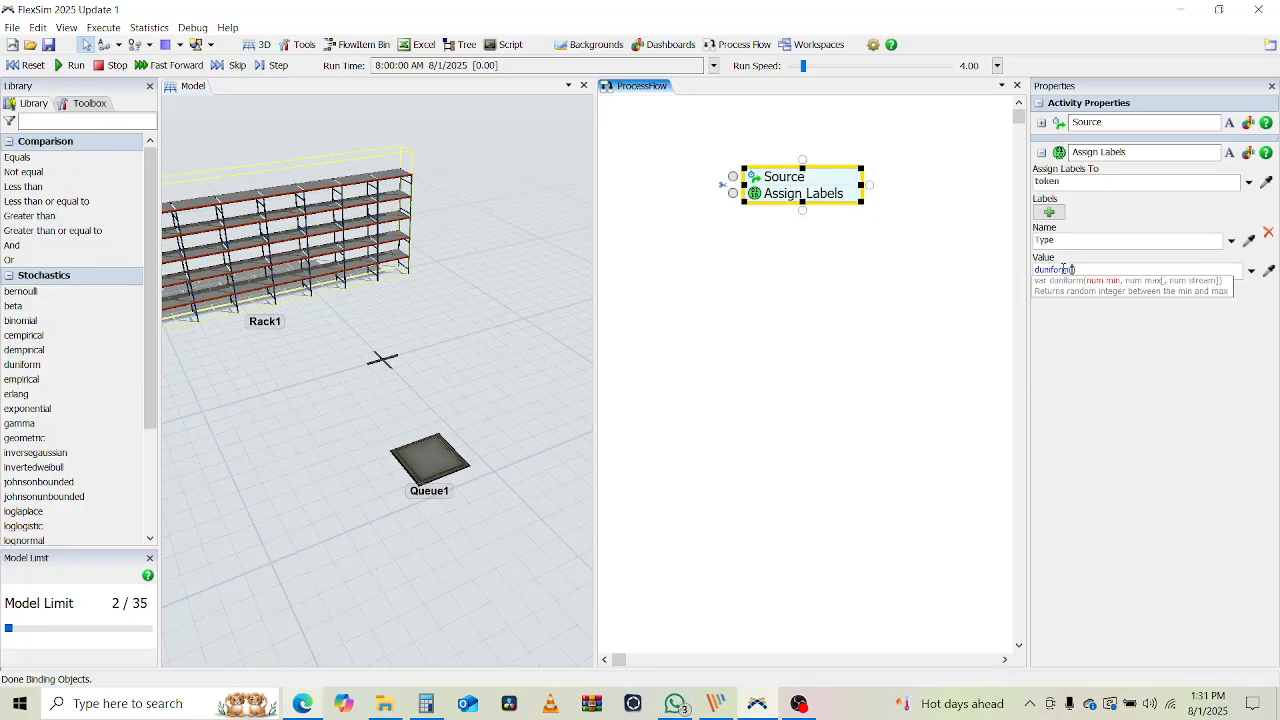
type("1,2")
key("Return")
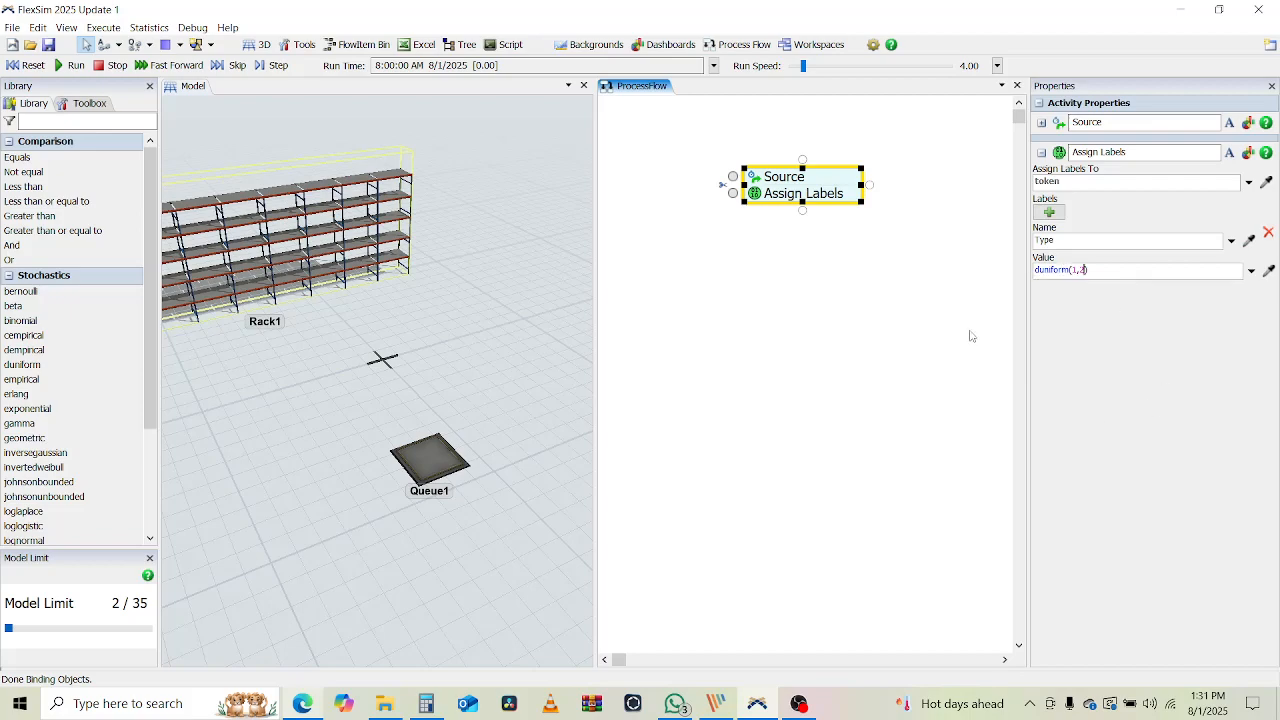
left_click(765, 209)
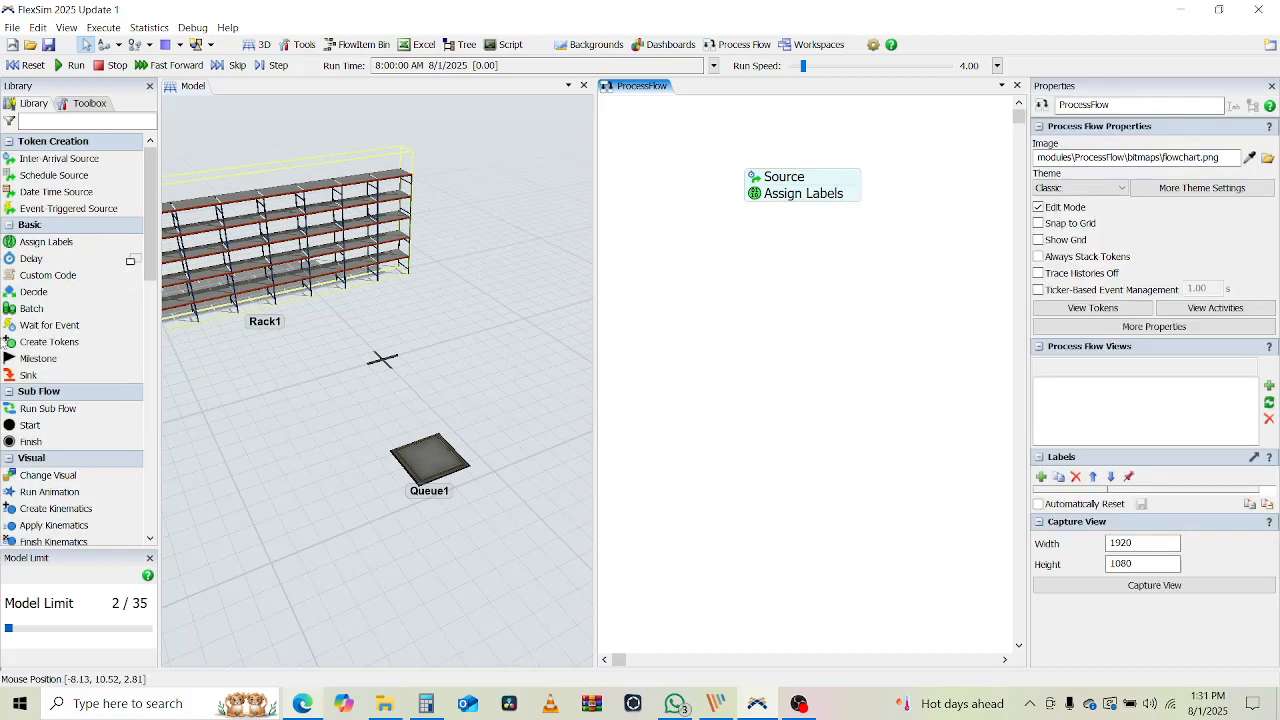
Attach a Create Object activity below Assign Labels that creates items at Queue1
scroll(87, 401, "down", 7)
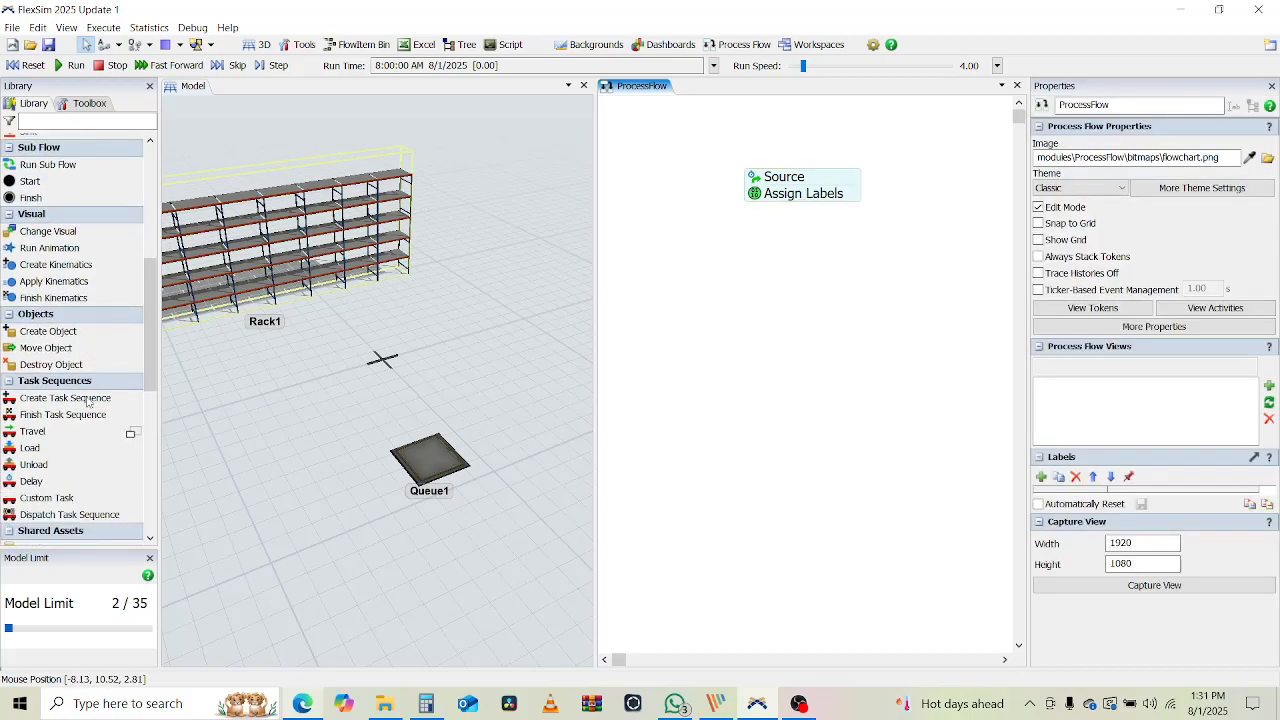
left_click_drag(47, 237, 784, 205)
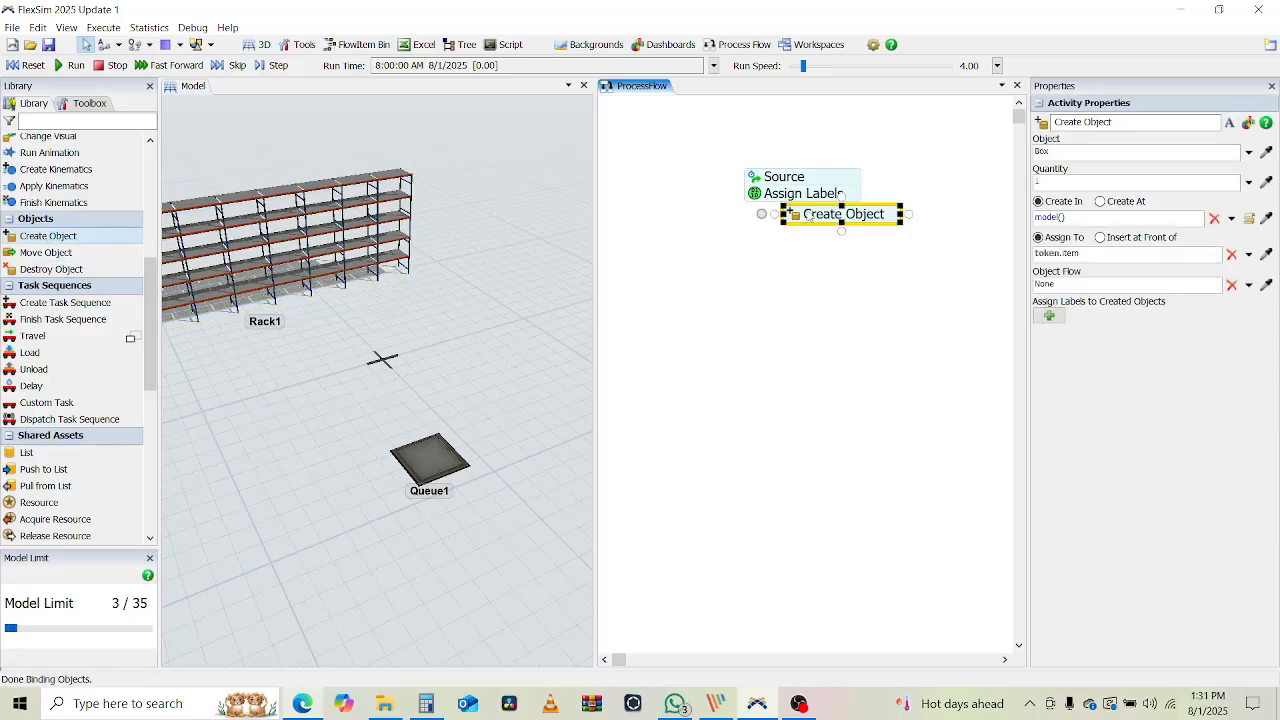
left_click(773, 214)
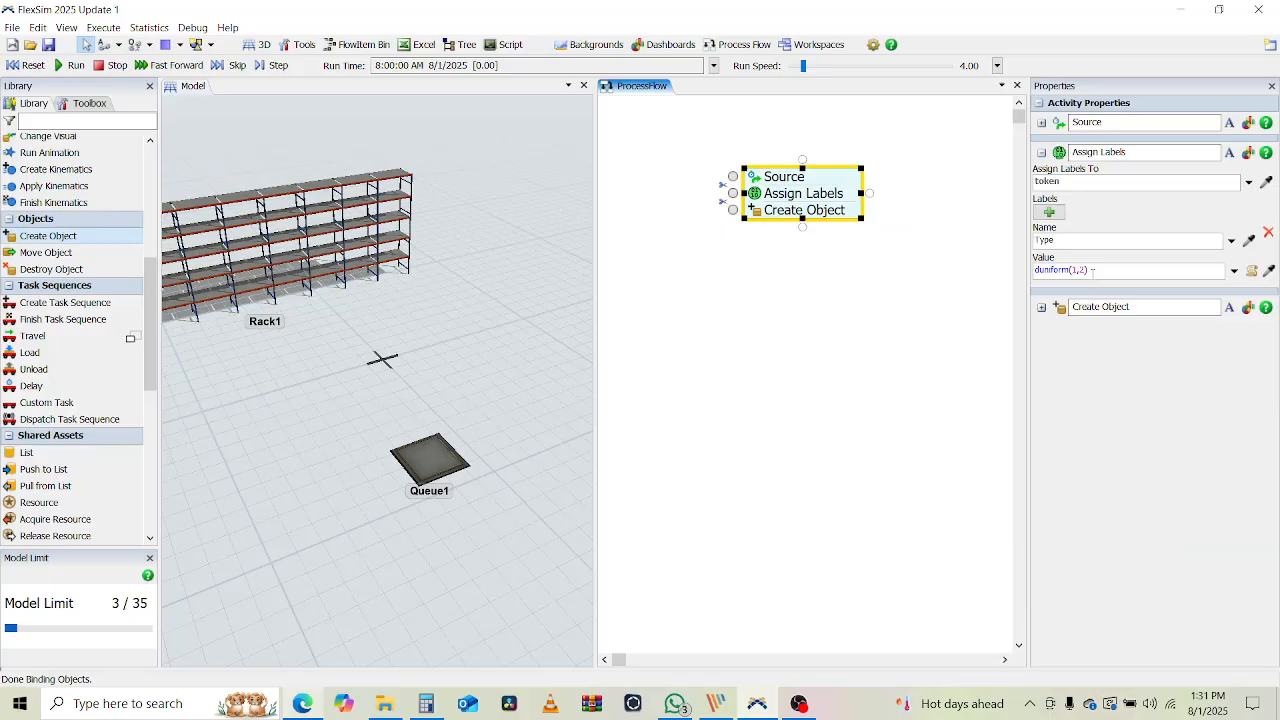
left_click(1041, 153)
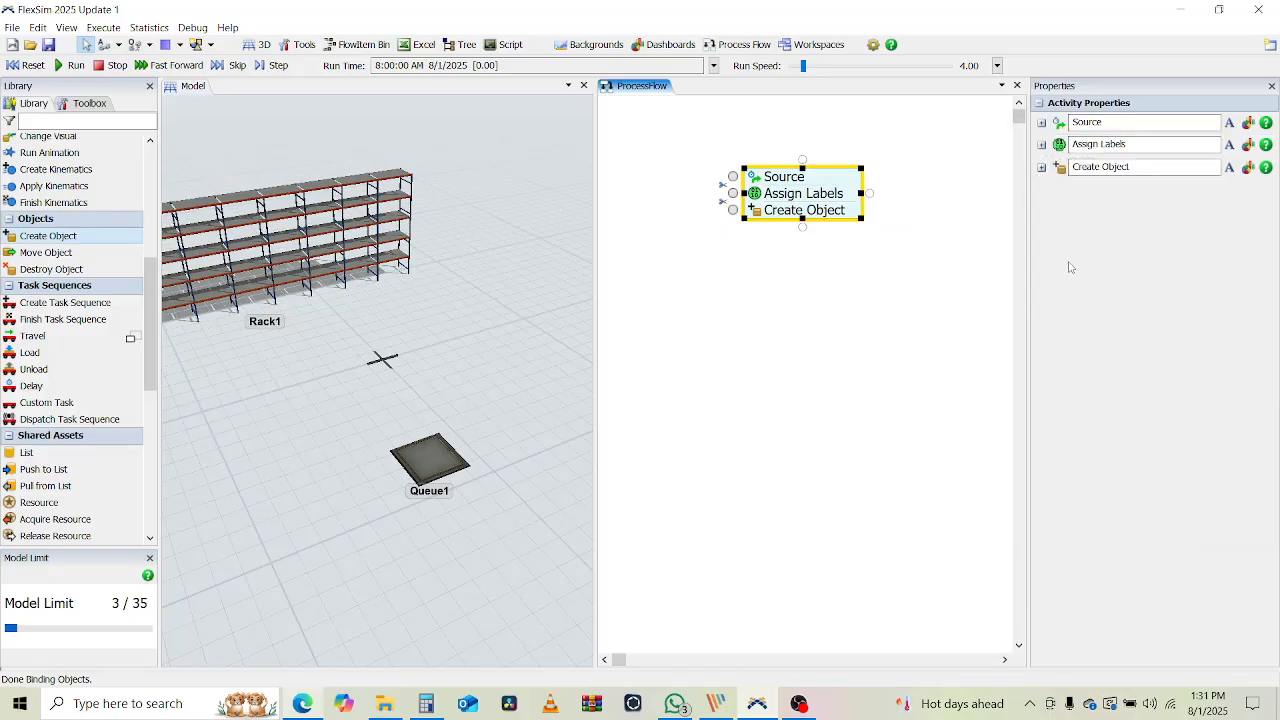
left_click(1041, 167)
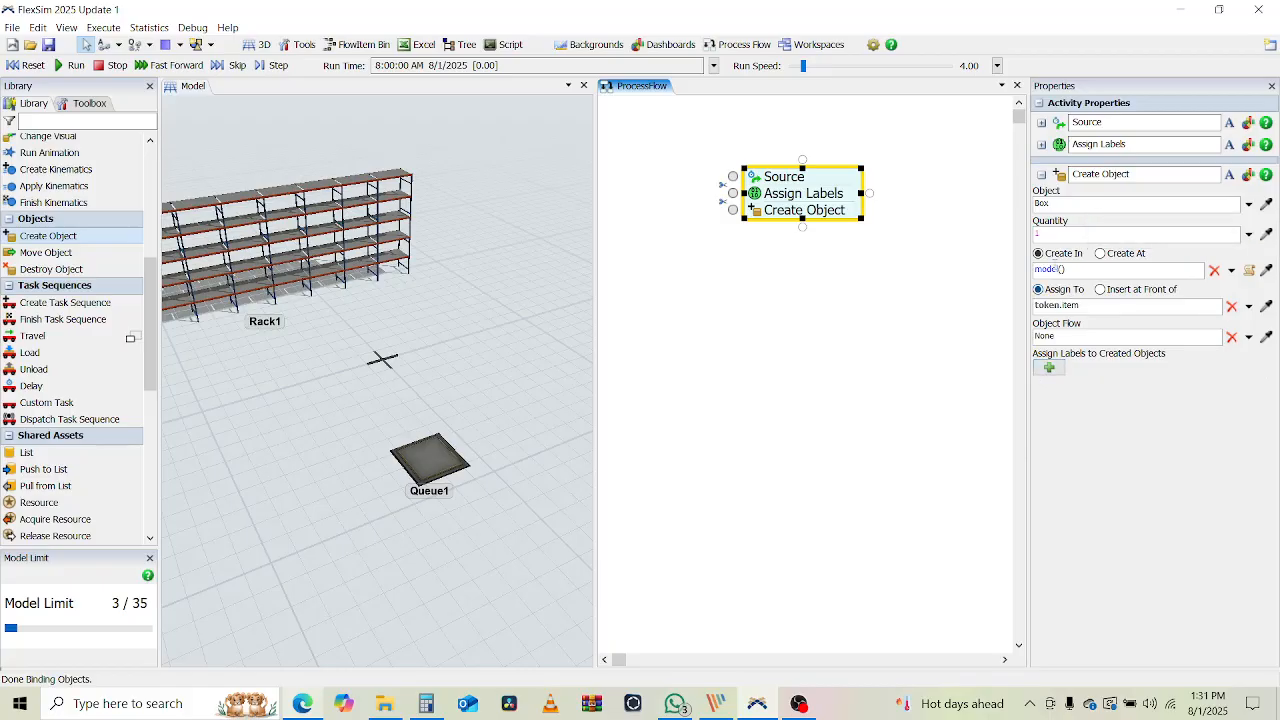
left_click(1110, 254)
left_click(1266, 270)
left_click(440, 459)
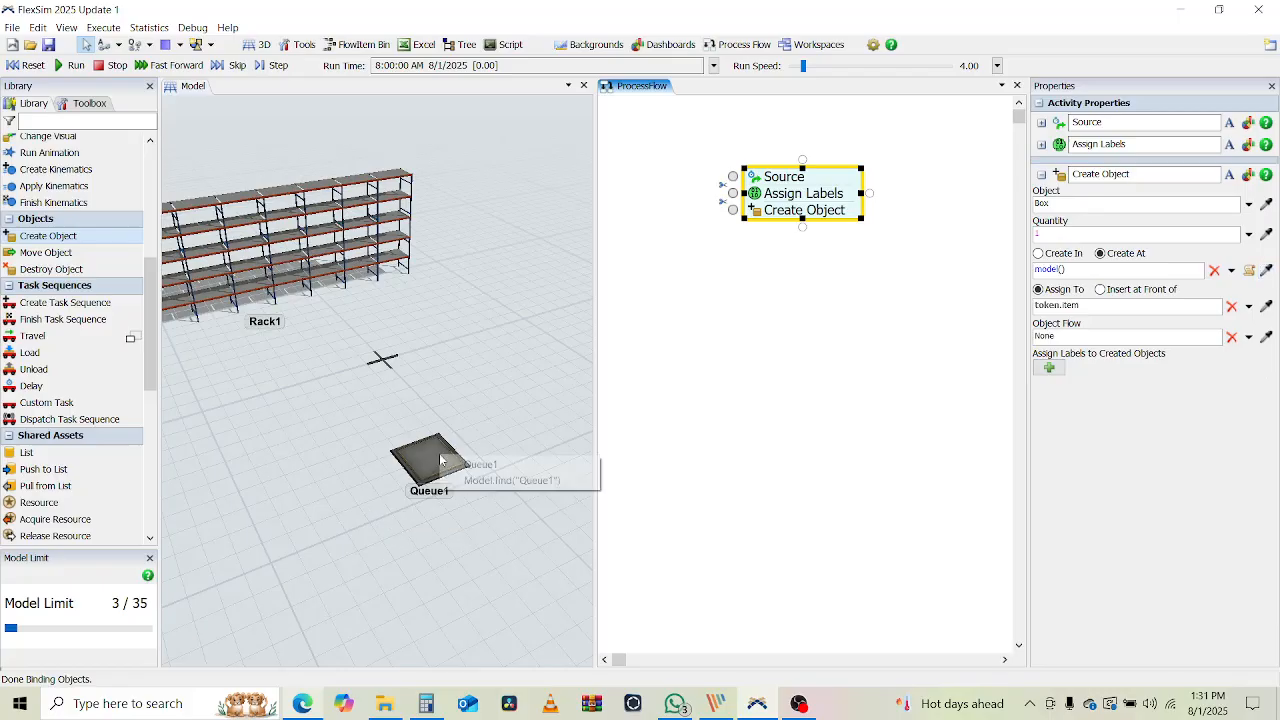
left_click(497, 465)
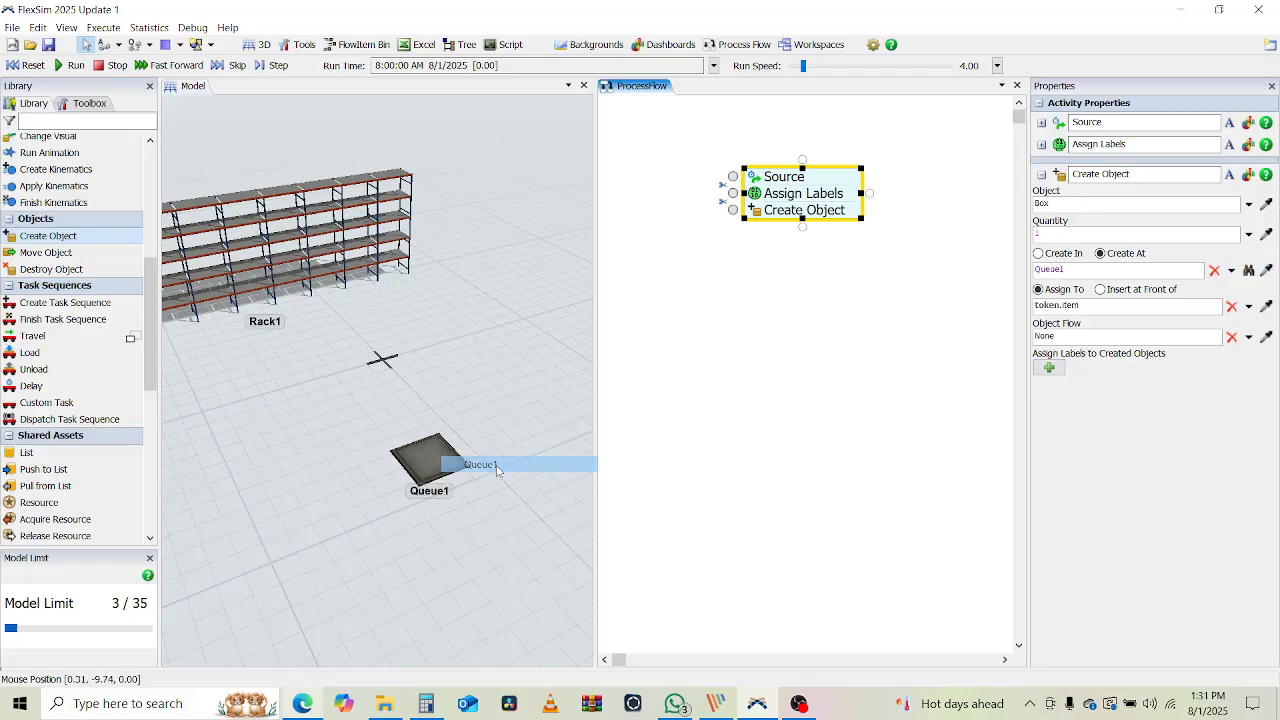
left_click(741, 284)
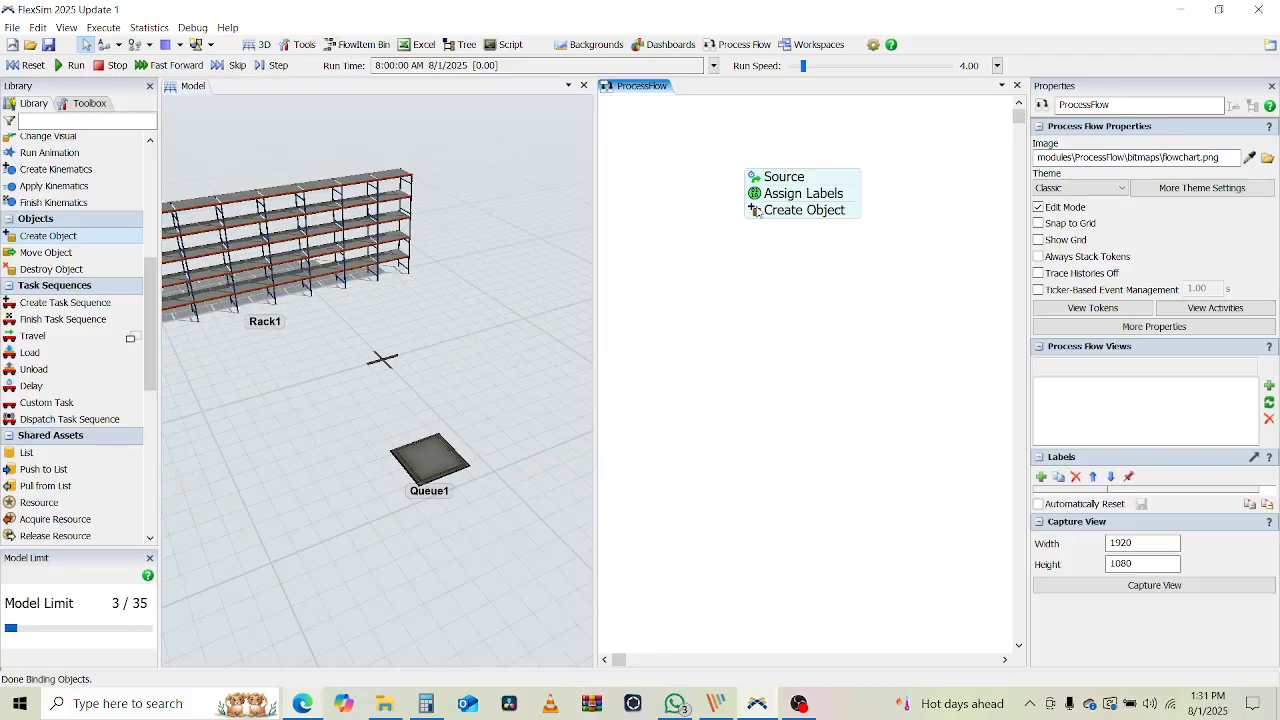
Choose Conditional Object/Flowitem for the created object and check the label name in Assign Labels
double_click(757, 211)
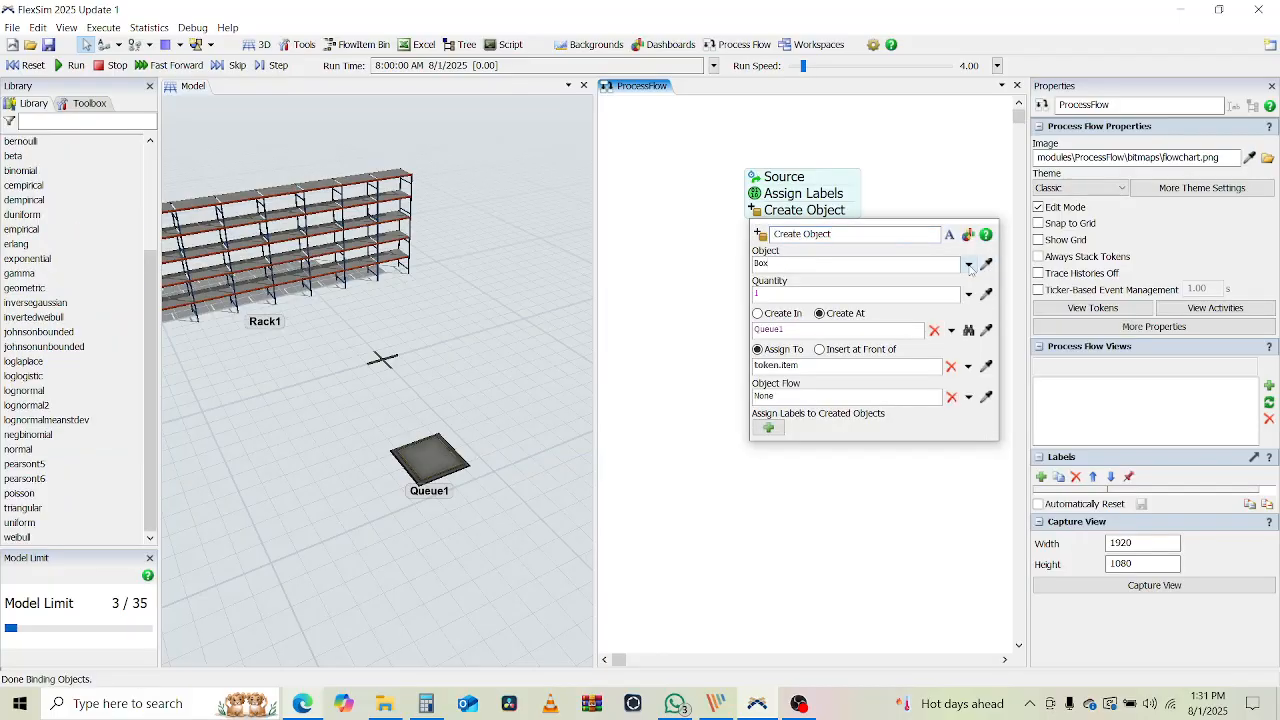
left_click(968, 264)
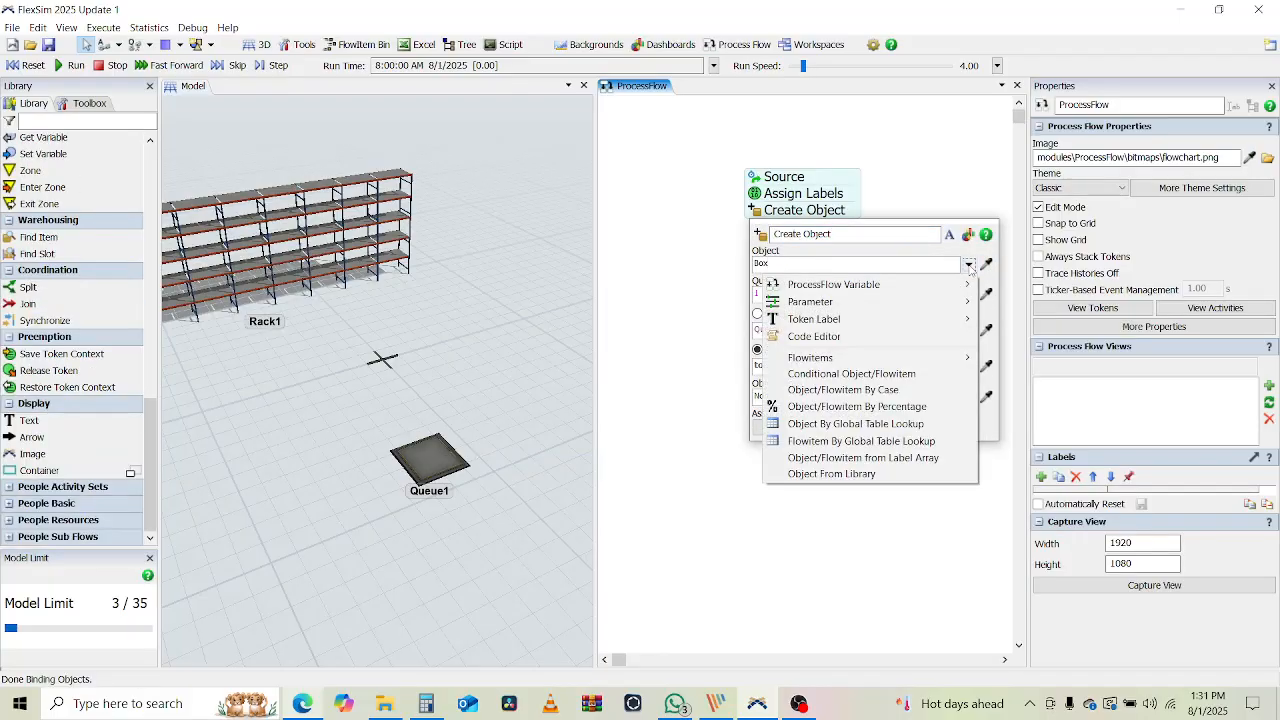
left_click(850, 373)
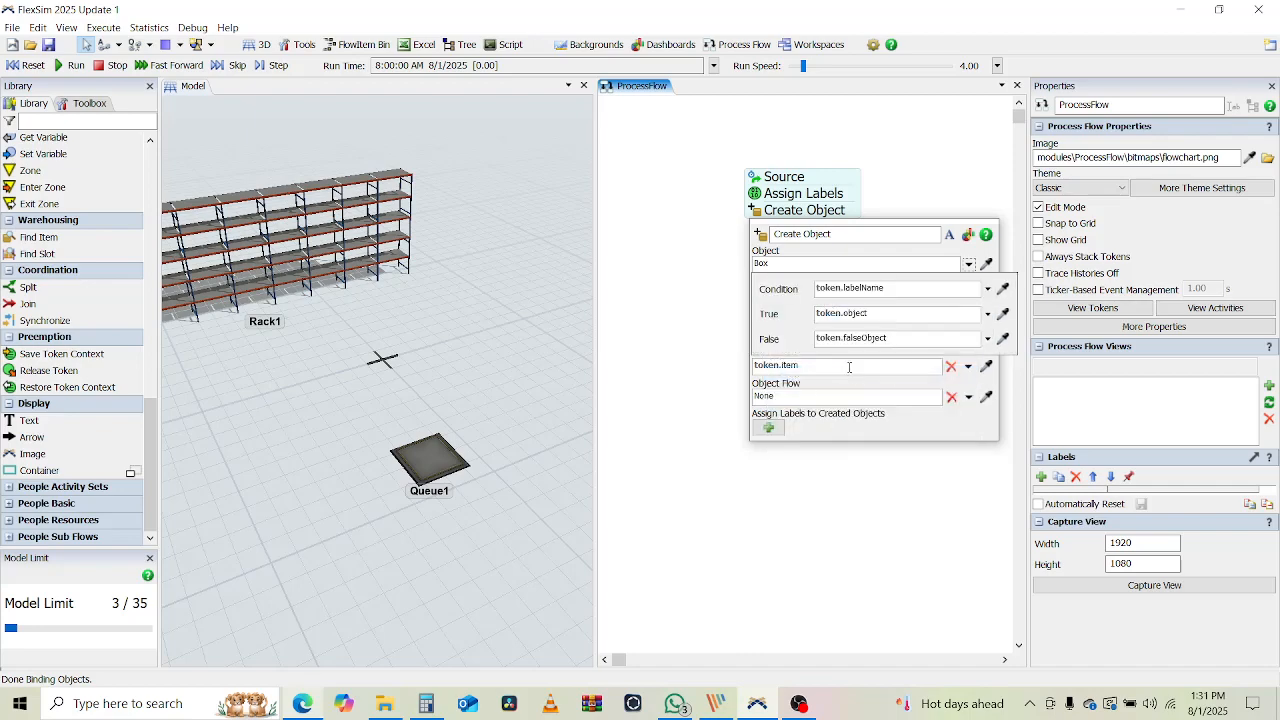
left_click(860, 289)
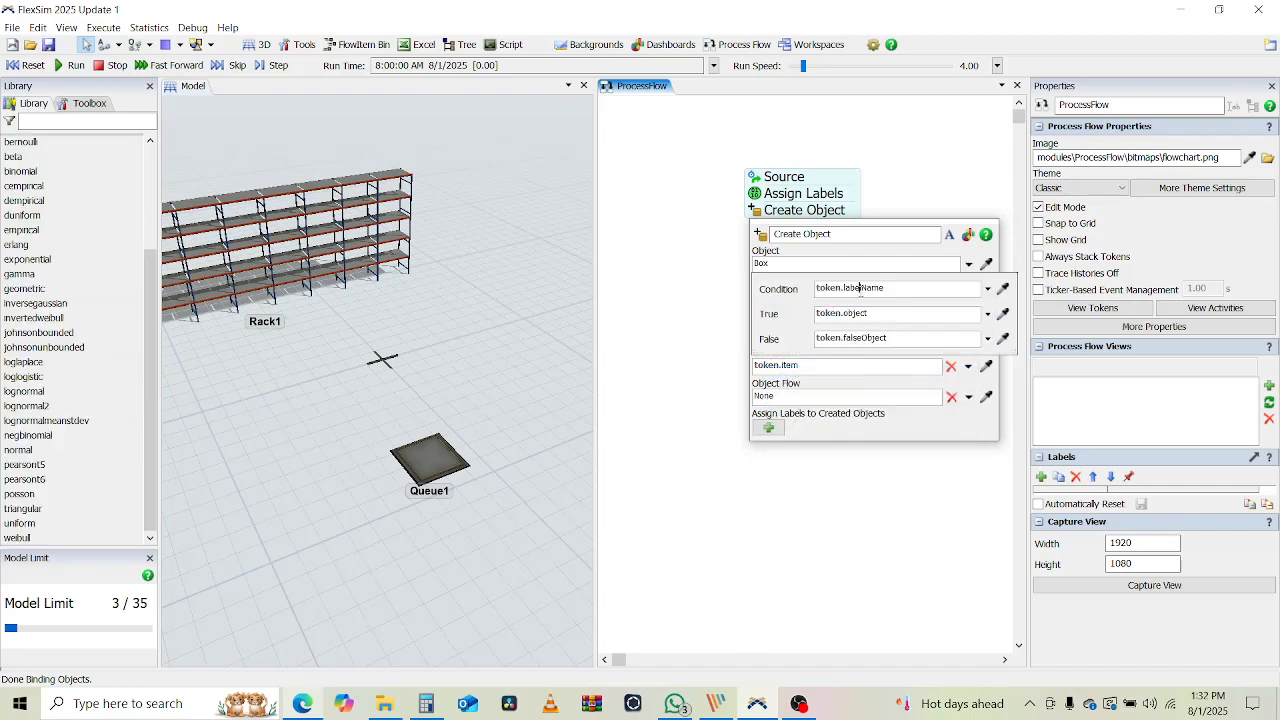
double_click(860, 289)
key("BackSpace")
type("Catego")
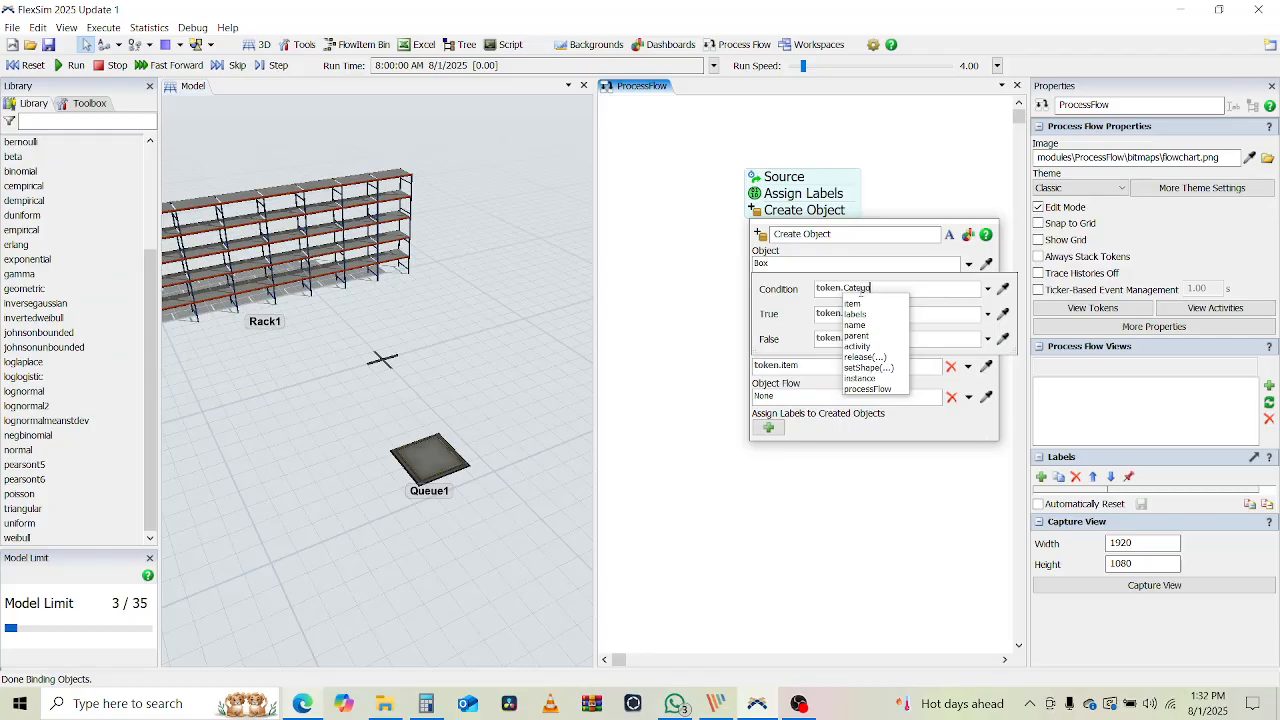
left_click(760, 202)
left_click(760, 196)
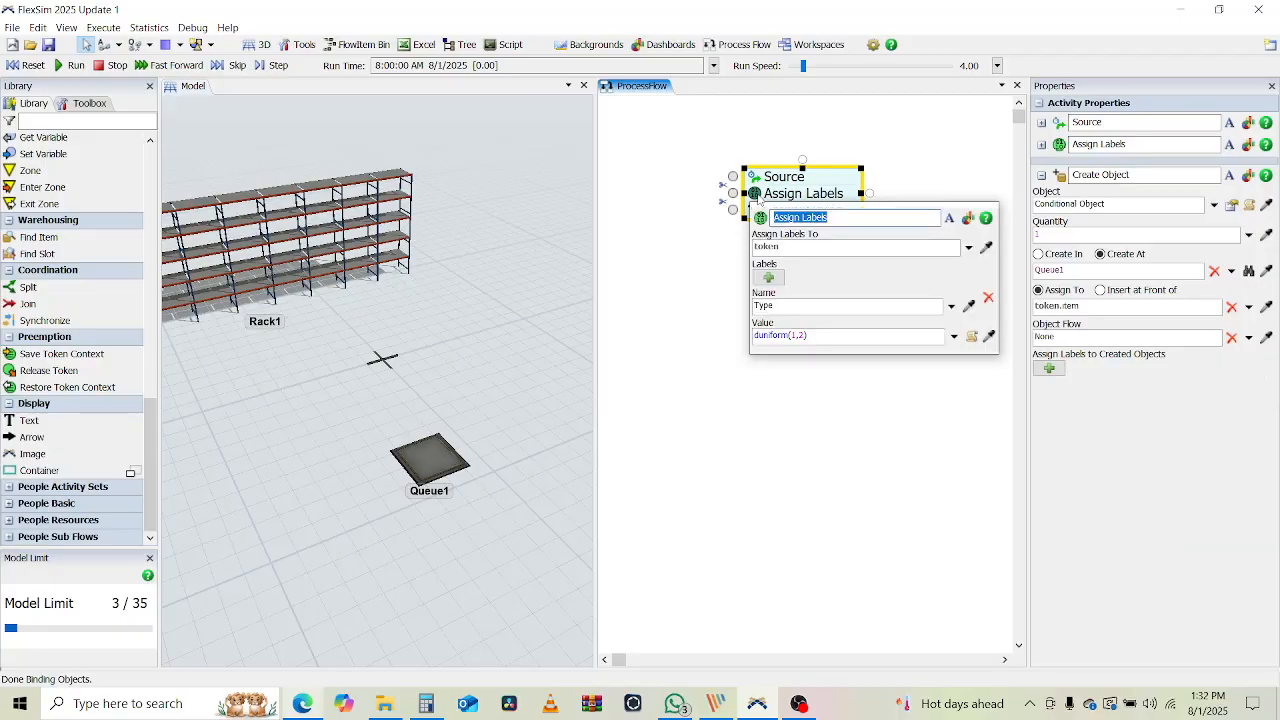
left_click(737, 250)
left_click(756, 212)
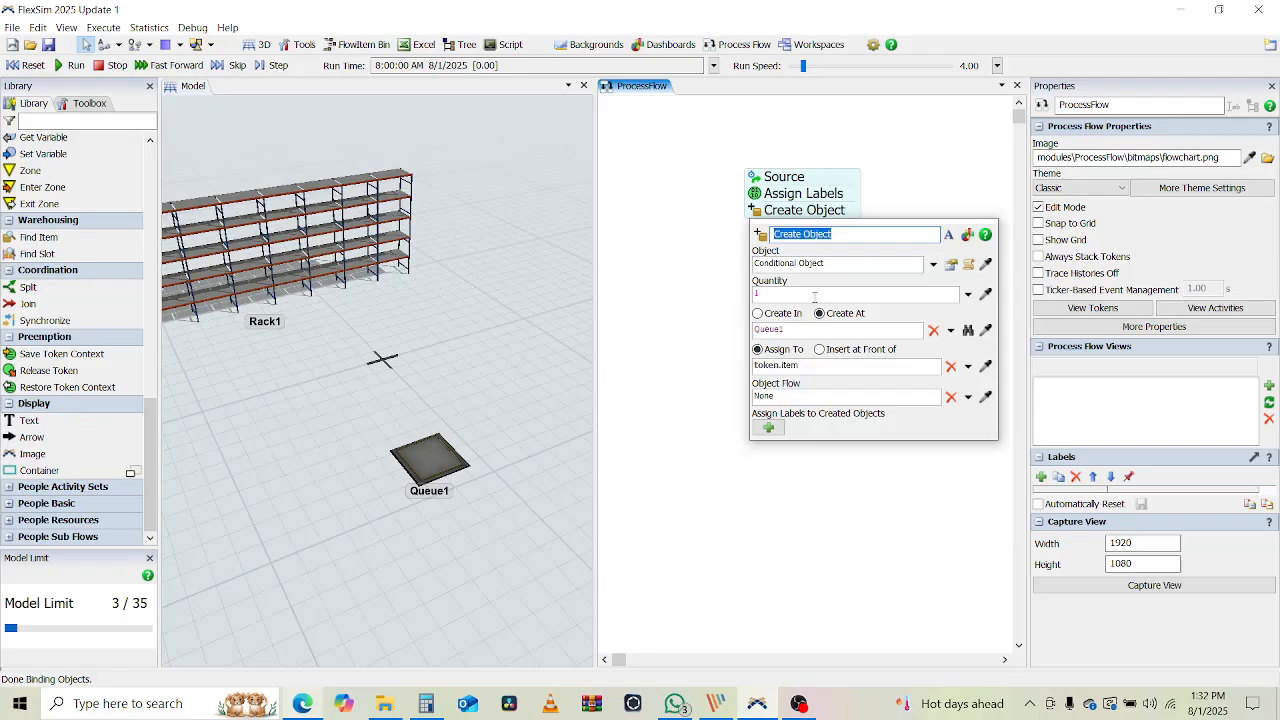
Set the condition to token.Type == 1, with True value 1 and False value 2
left_click(950, 264)
left_click(881, 312)
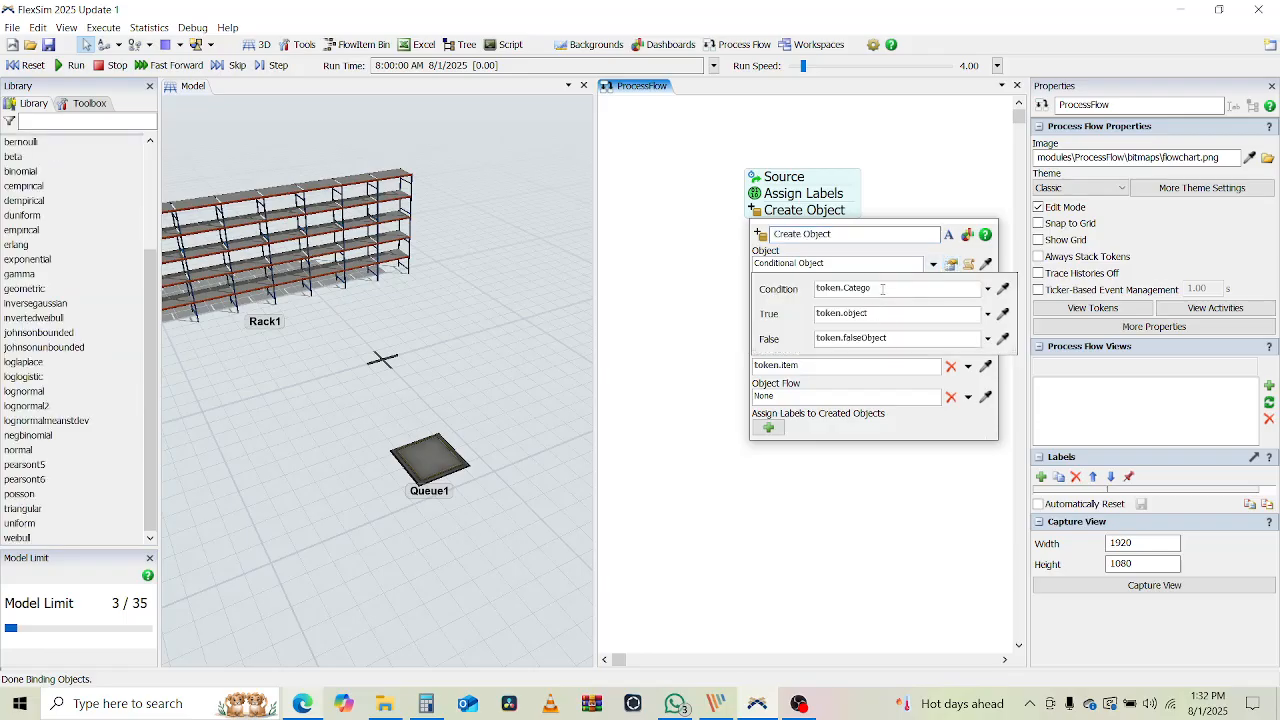
double_click(883, 289)
type("Type == 1")
triple_click(862, 312)
type("1")
triple_click(887, 338)
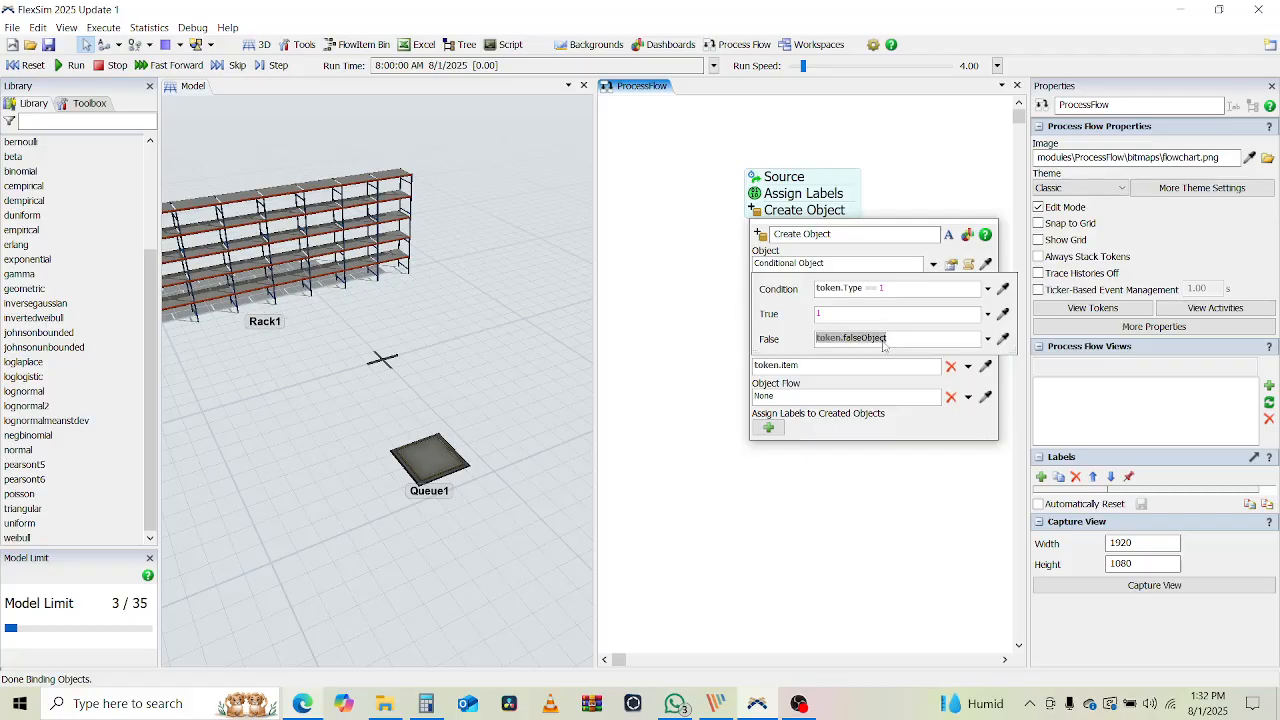
type("2")
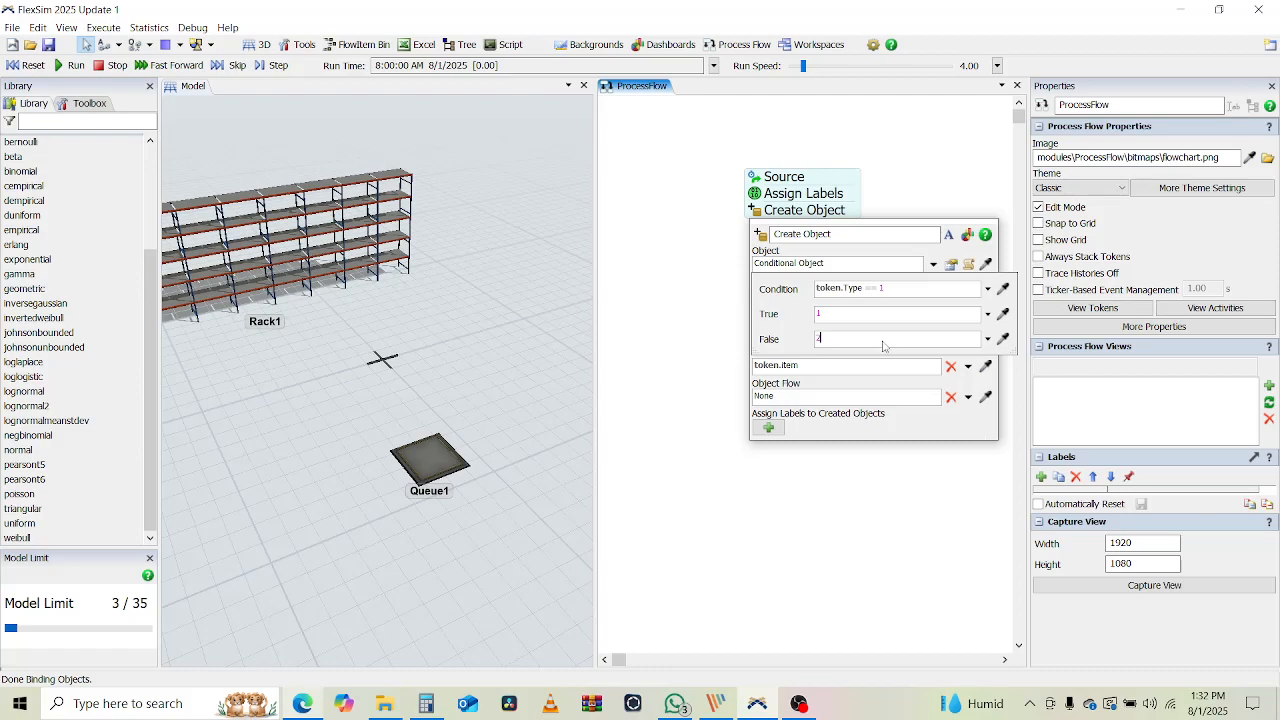
left_click(697, 353)
left_click(697, 353)
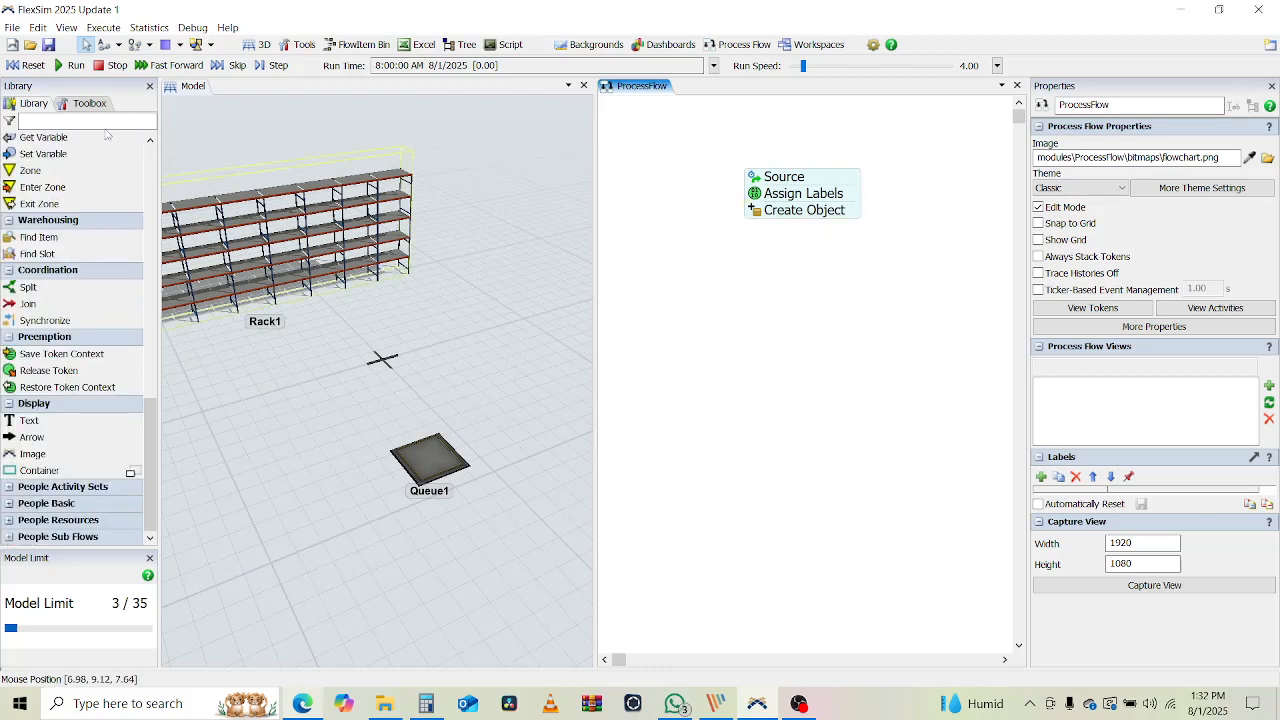
Test-run the simulation, then reset it to time zero
left_click(70, 65)
left_click_drag(266, 423, 328, 423)
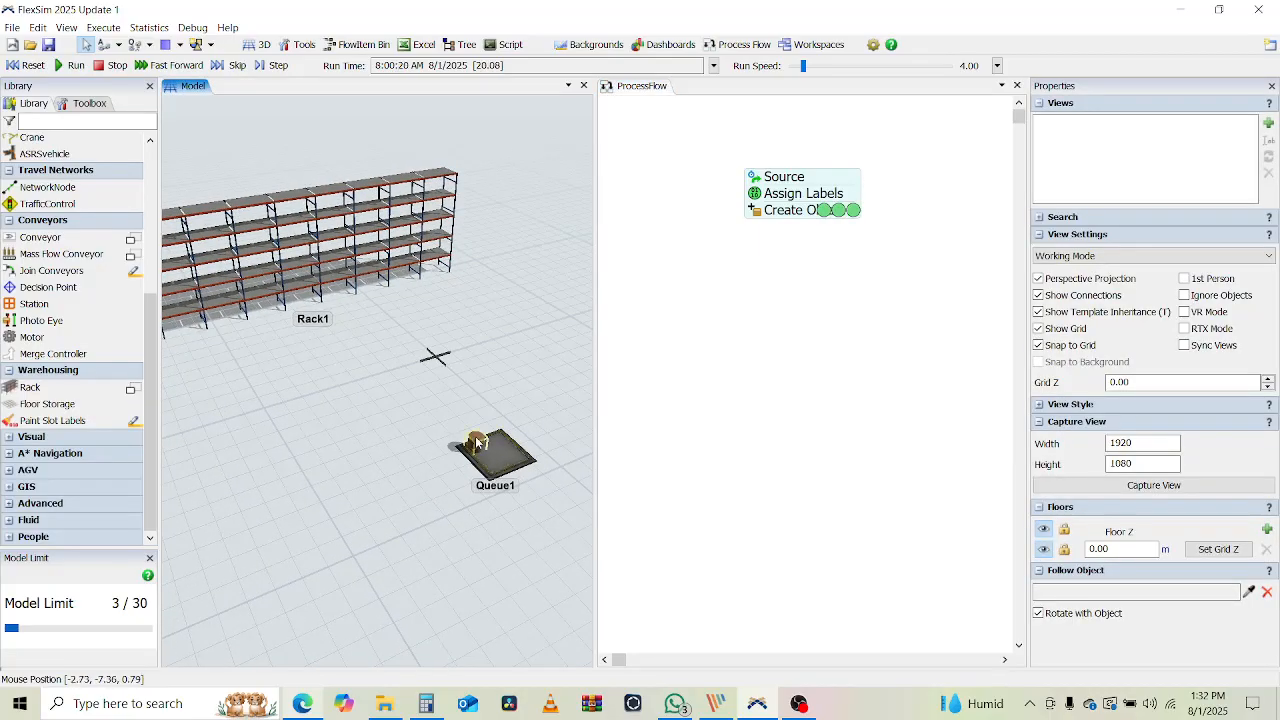
left_click(22, 68)
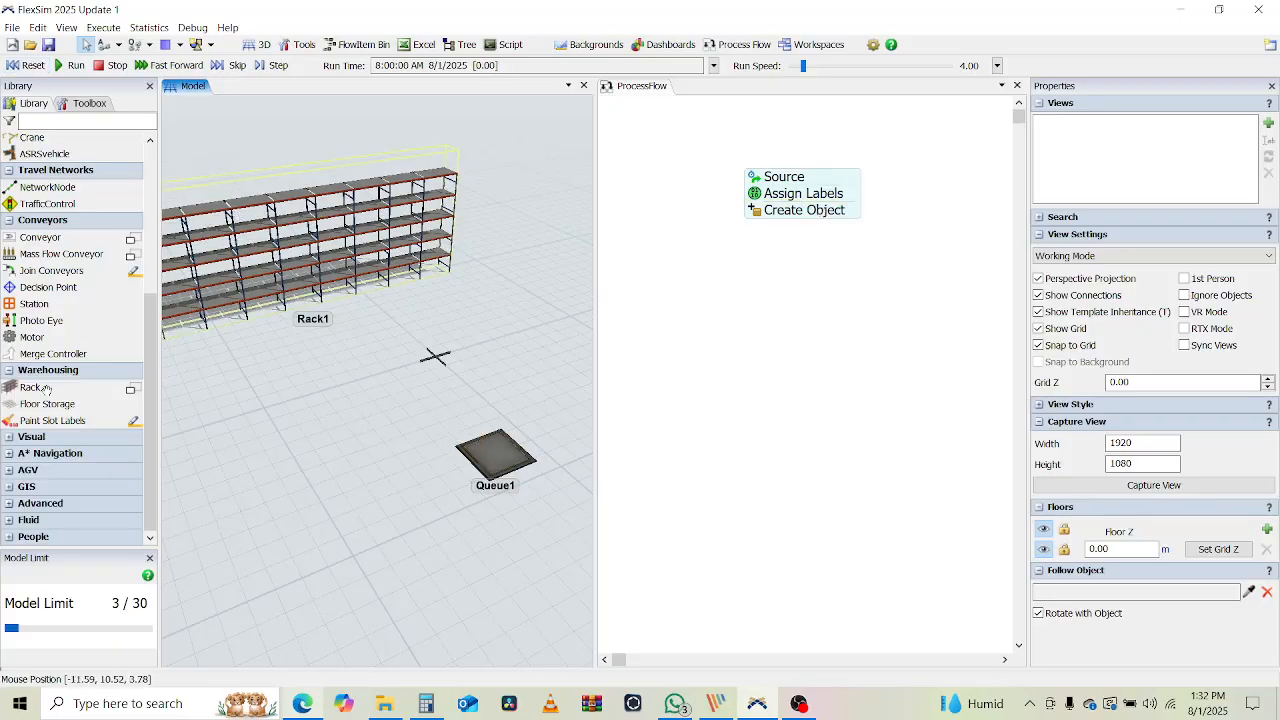
Place Operator1 from Task Executers on the floor beside Queue1
scroll(70, 352, "up", 1)
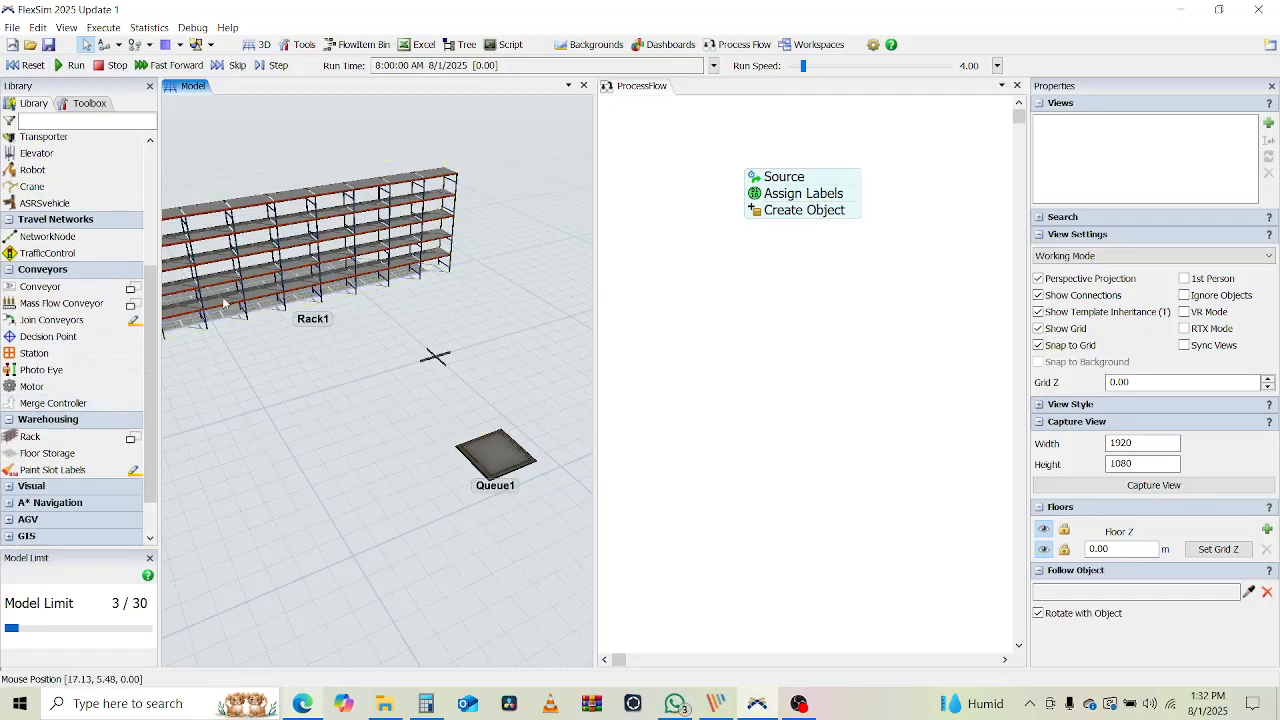
scroll(60, 294, "up", 3)
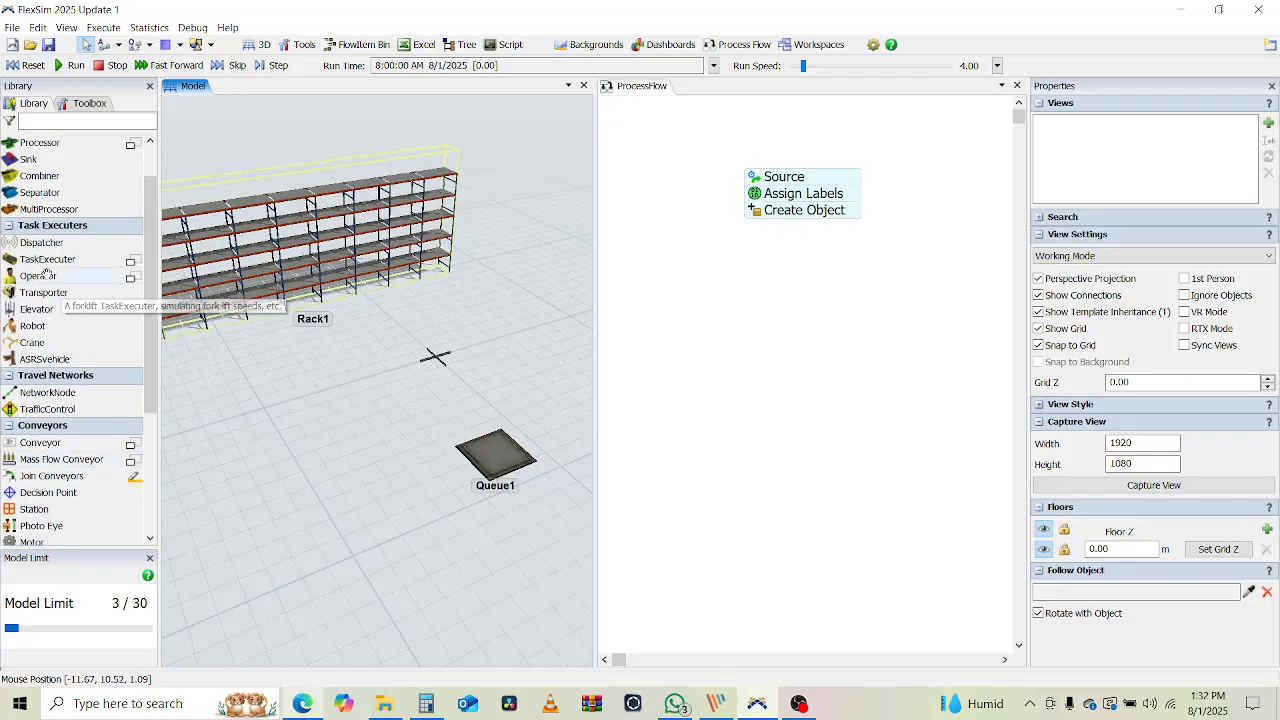
left_click(40, 276)
left_click(314, 471)
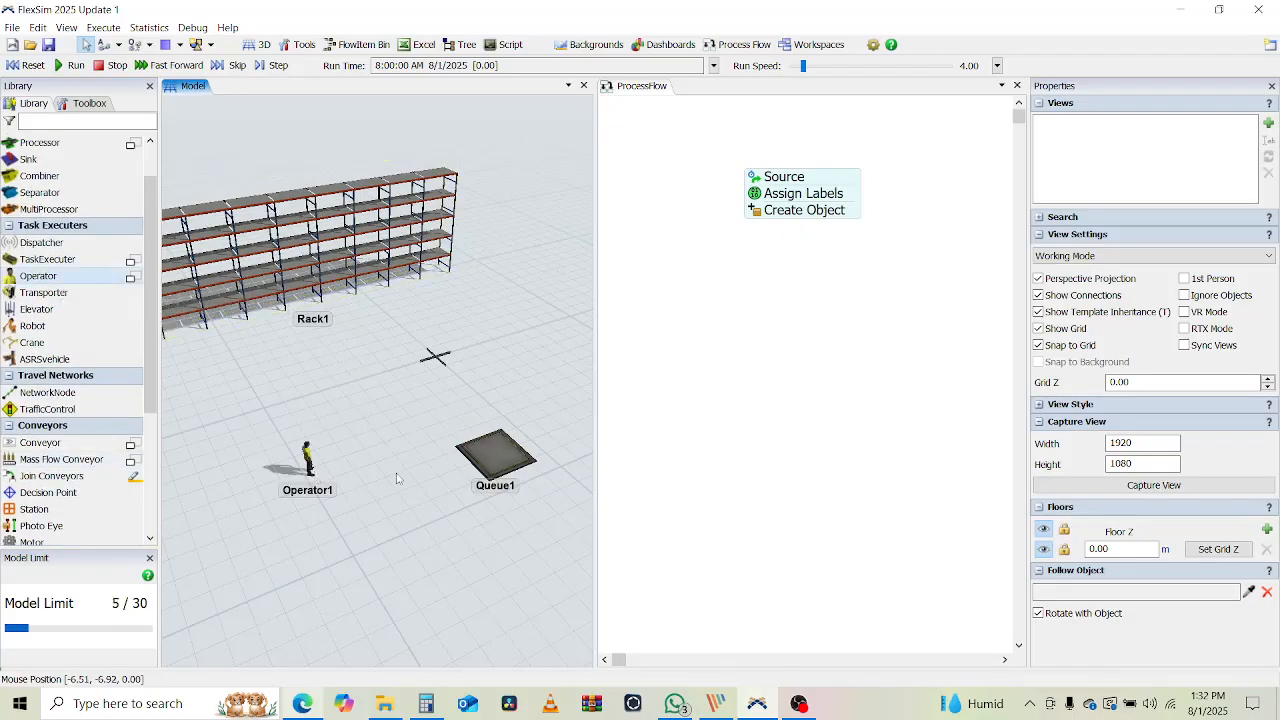
left_click(627, 285)
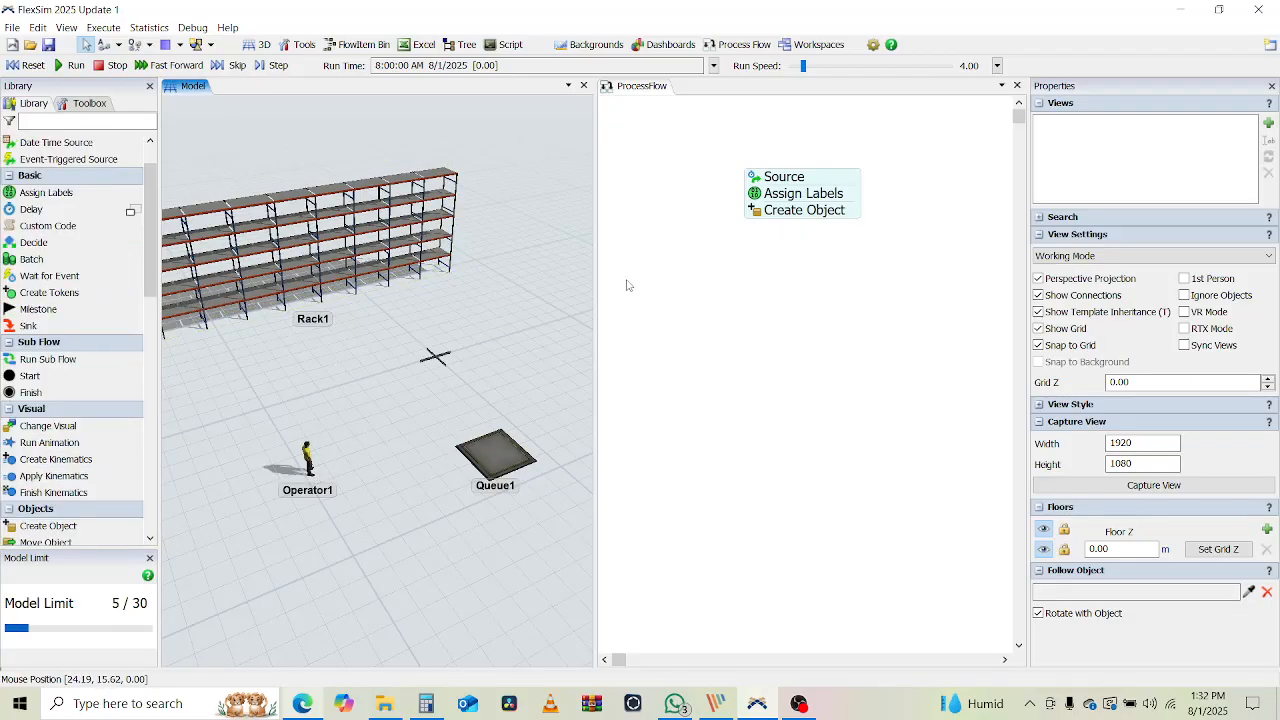
scroll(68, 377, "up", 1)
scroll(68, 377, "down", 7)
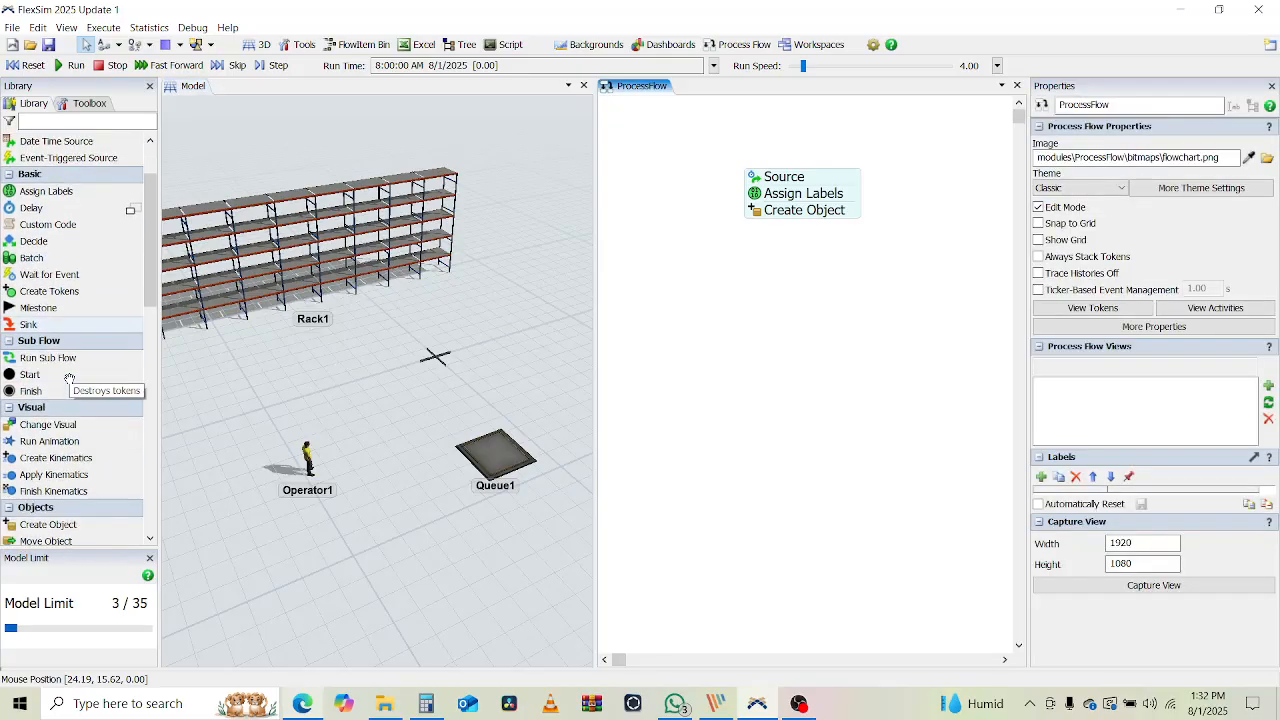
scroll(68, 376, "down", 3)
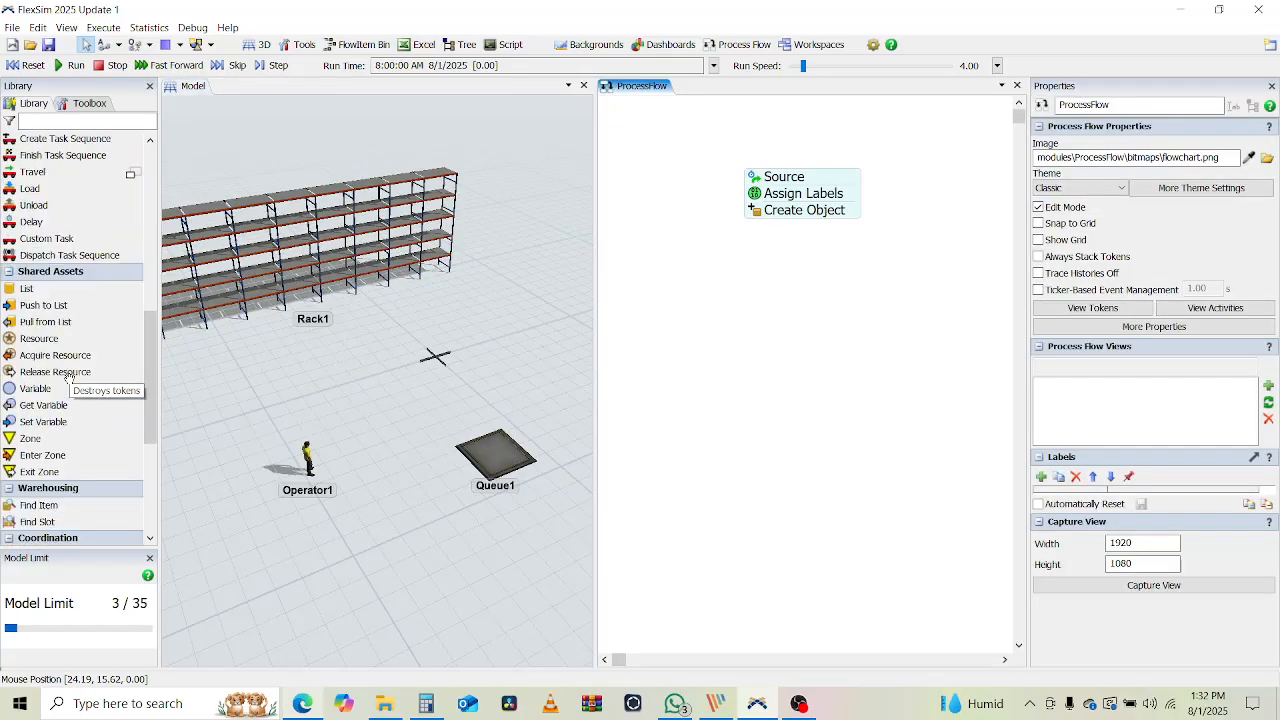
left_click(40, 338)
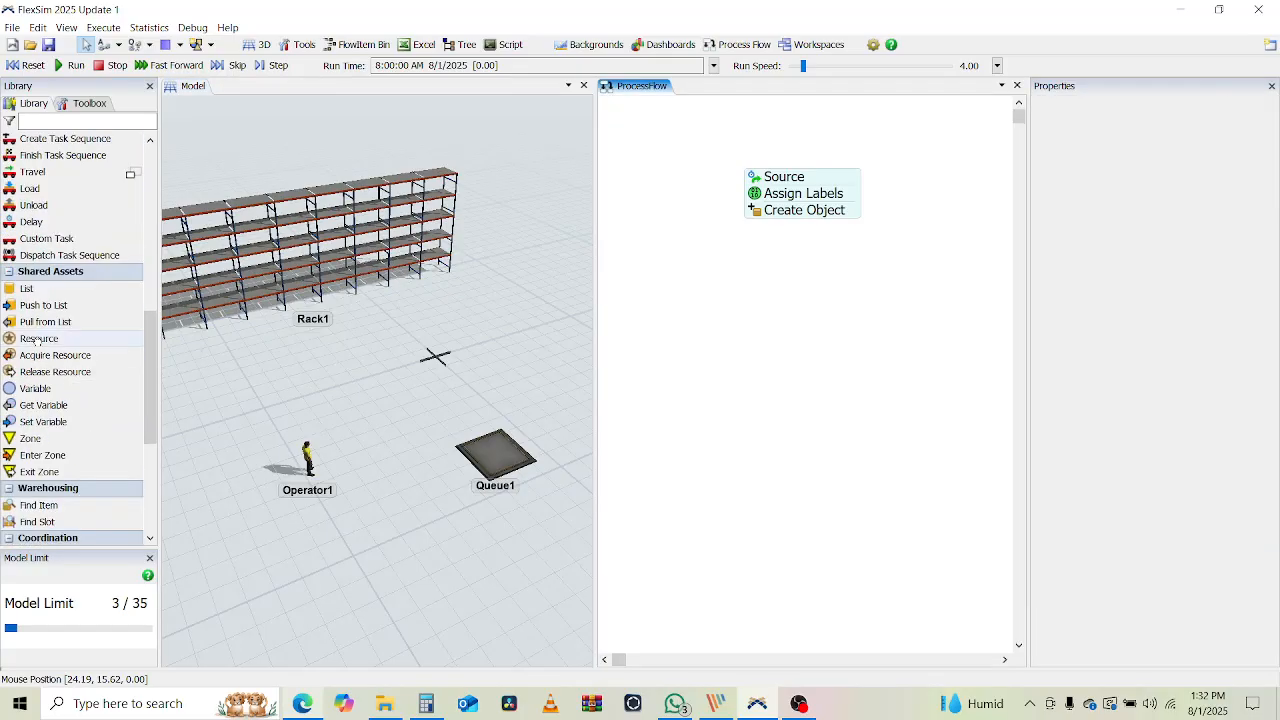
Add a Resource shared asset whose reference is Operator1
left_click(648, 132)
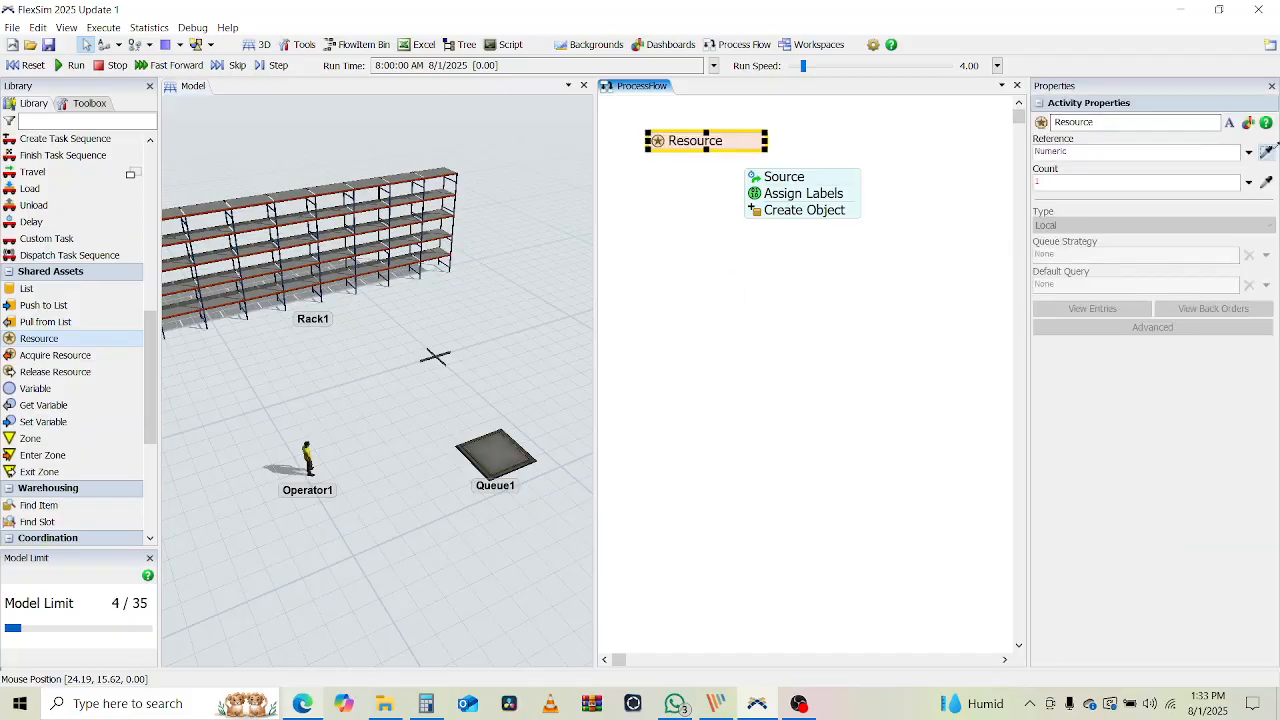
left_click(306, 460)
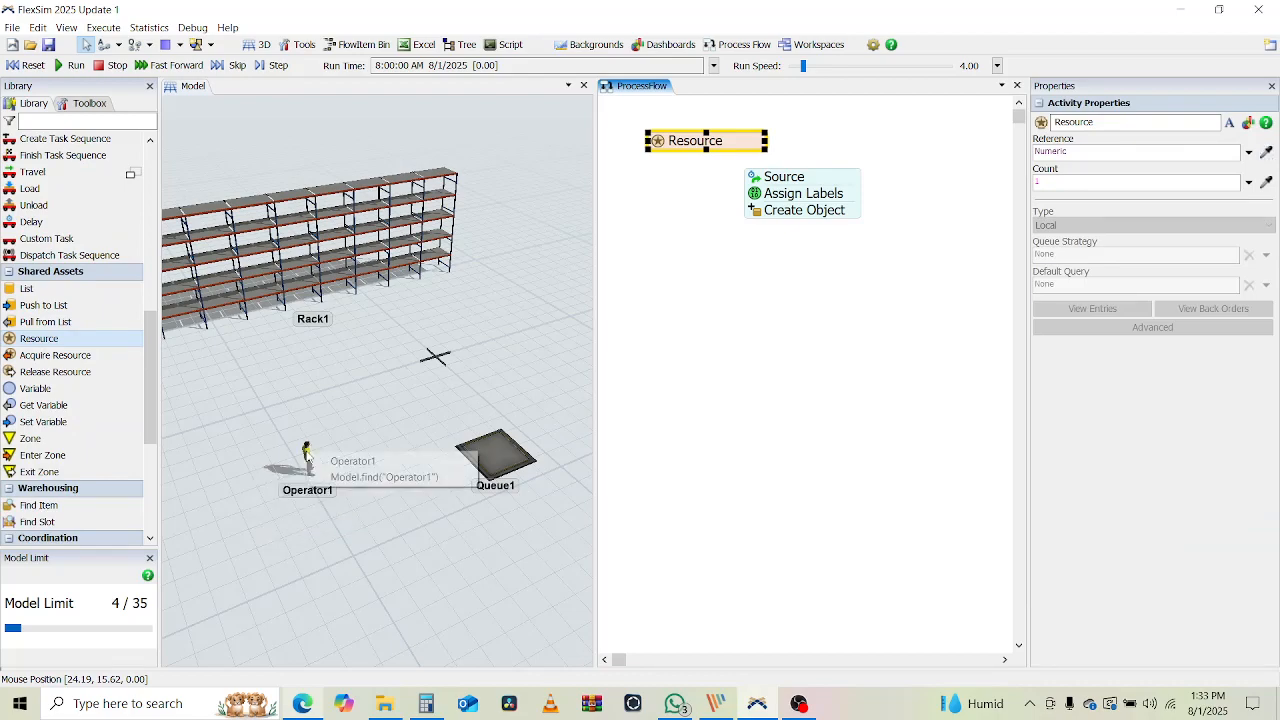
left_click(392, 463)
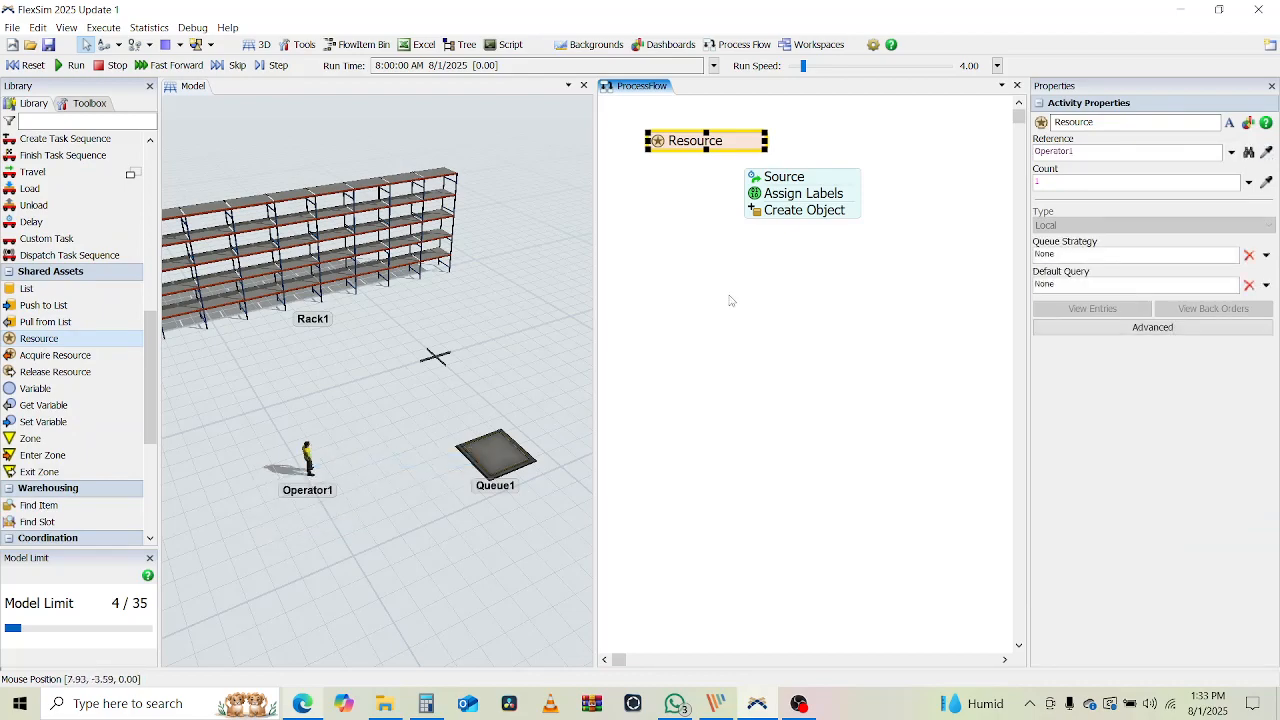
left_click(730, 300)
Add an Acquire step under Create Object that acquires the Resource asset
left_click_drag(55, 360, 790, 230)
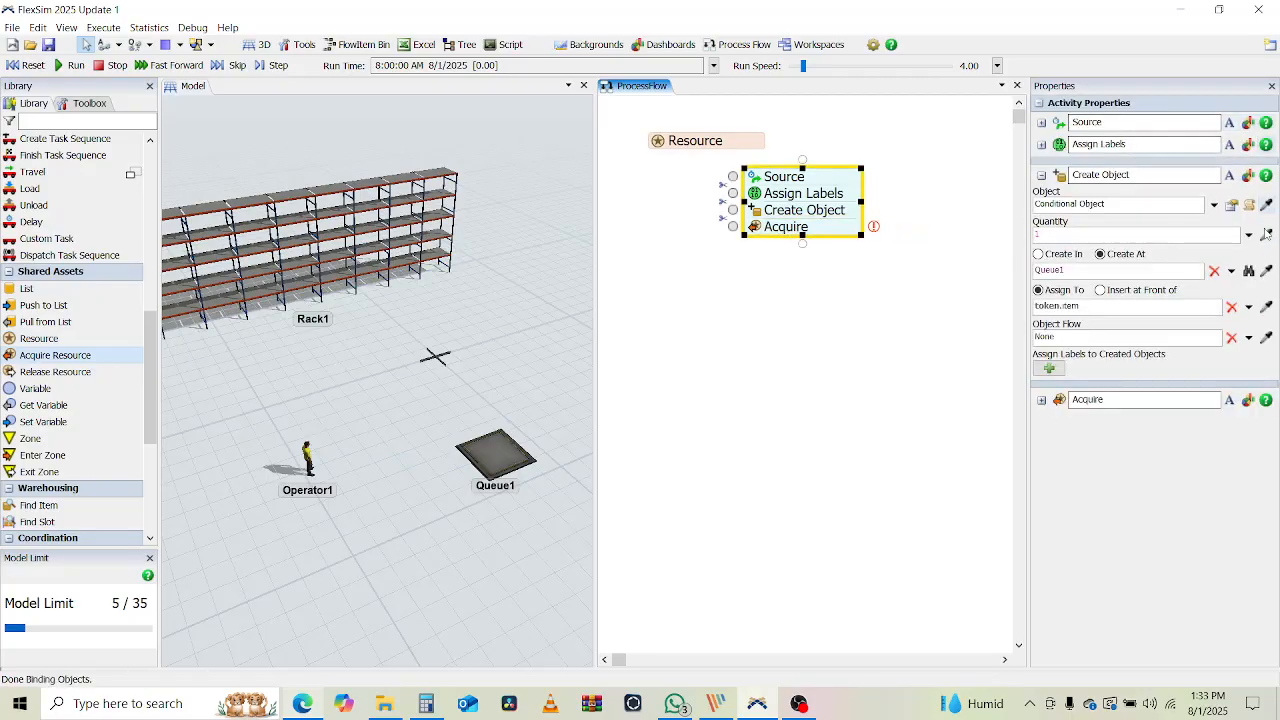
left_click(1041, 175)
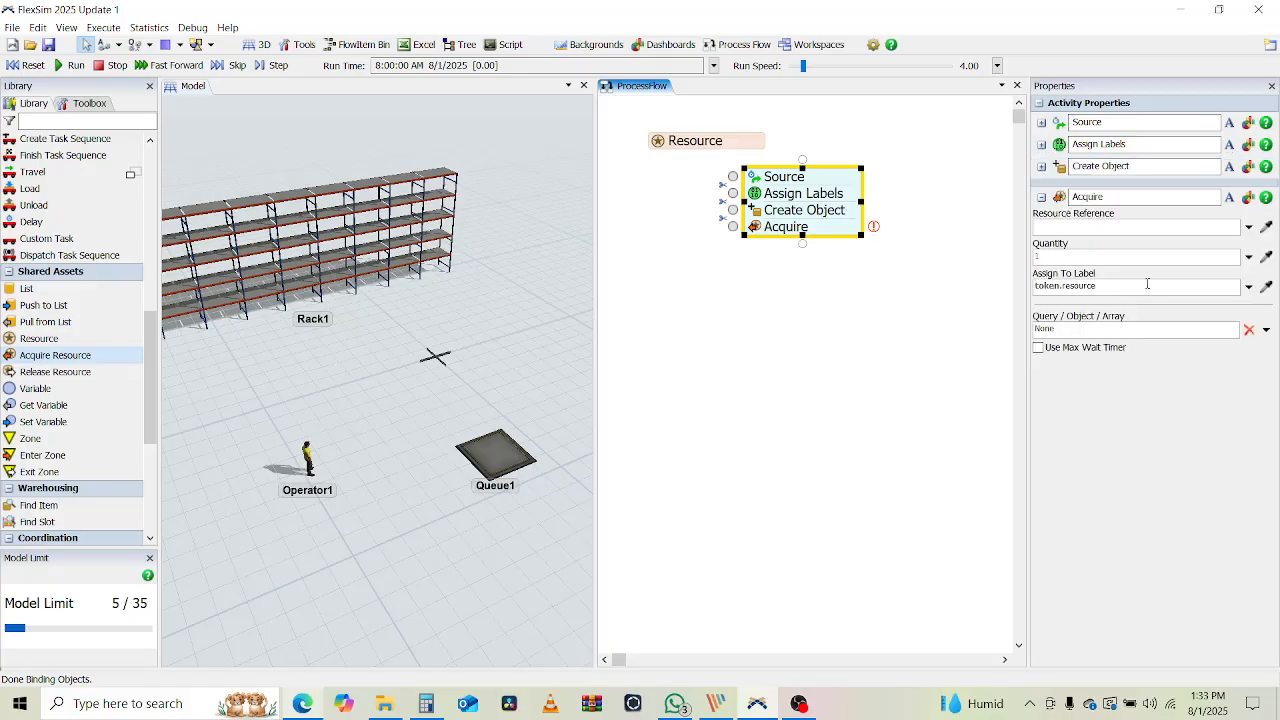
left_click(1266, 226)
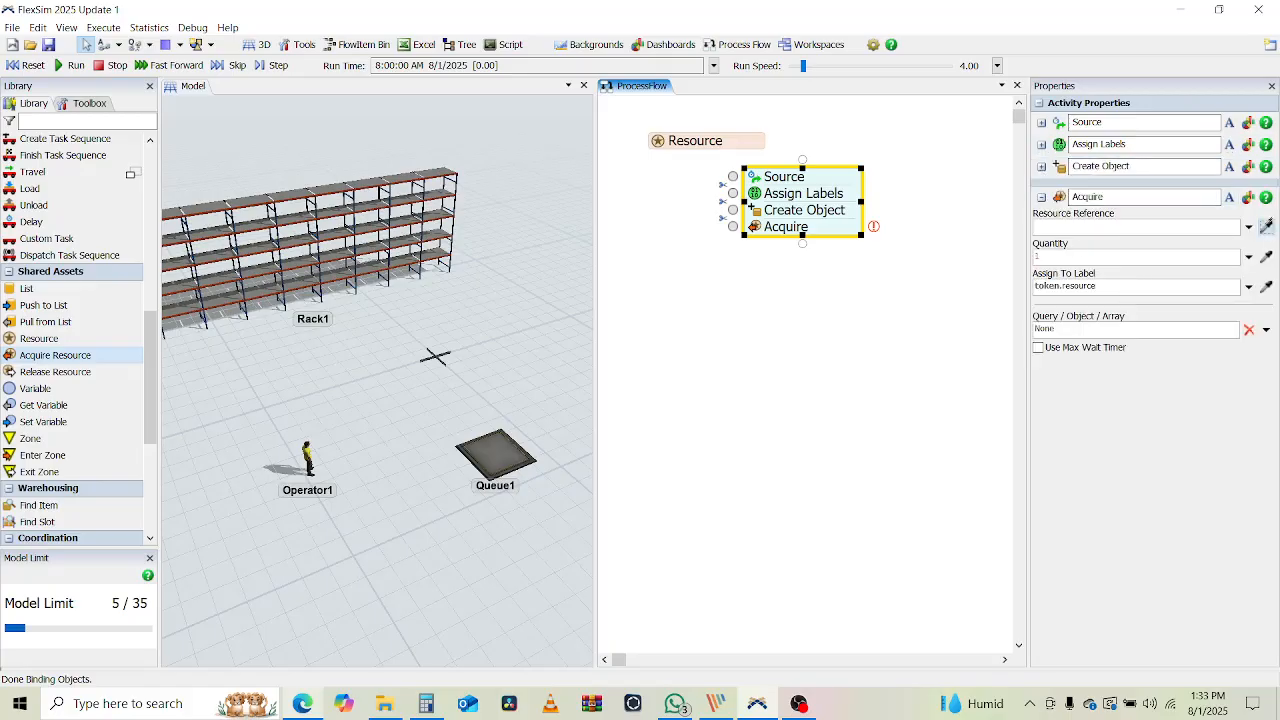
left_click(686, 142)
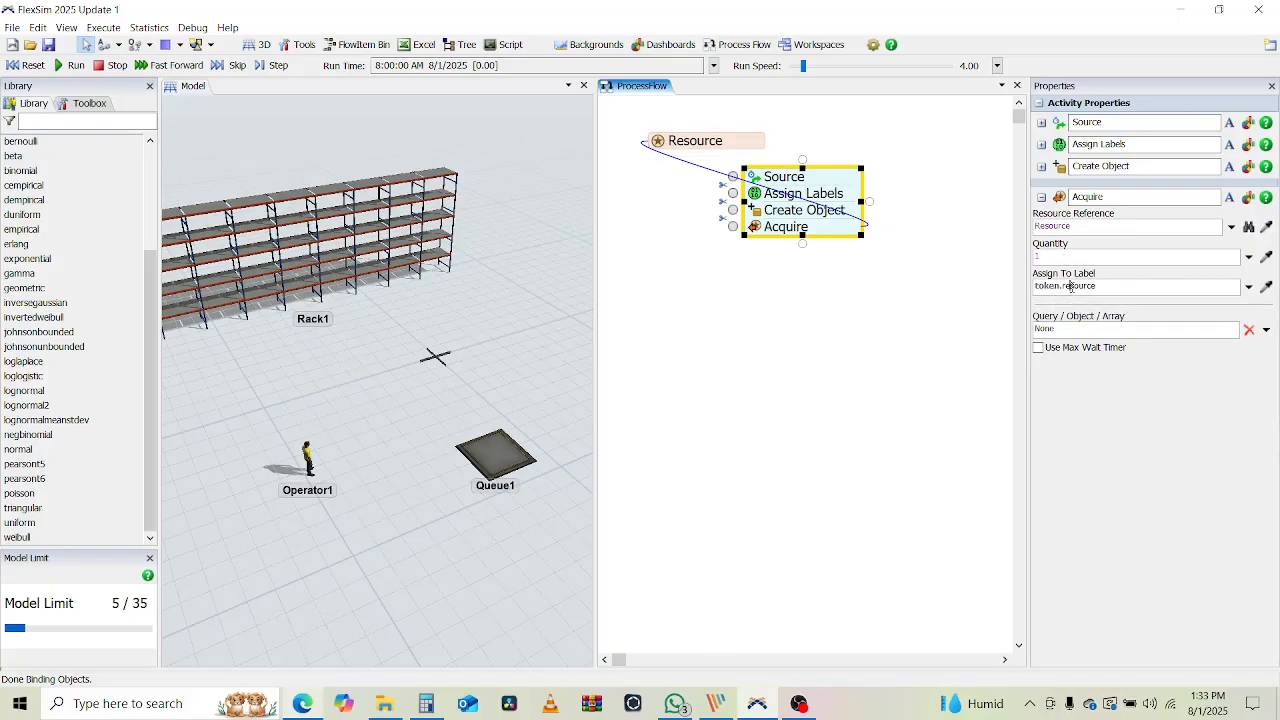
left_click_drag(1072, 286, 1105, 287)
left_click(720, 270)
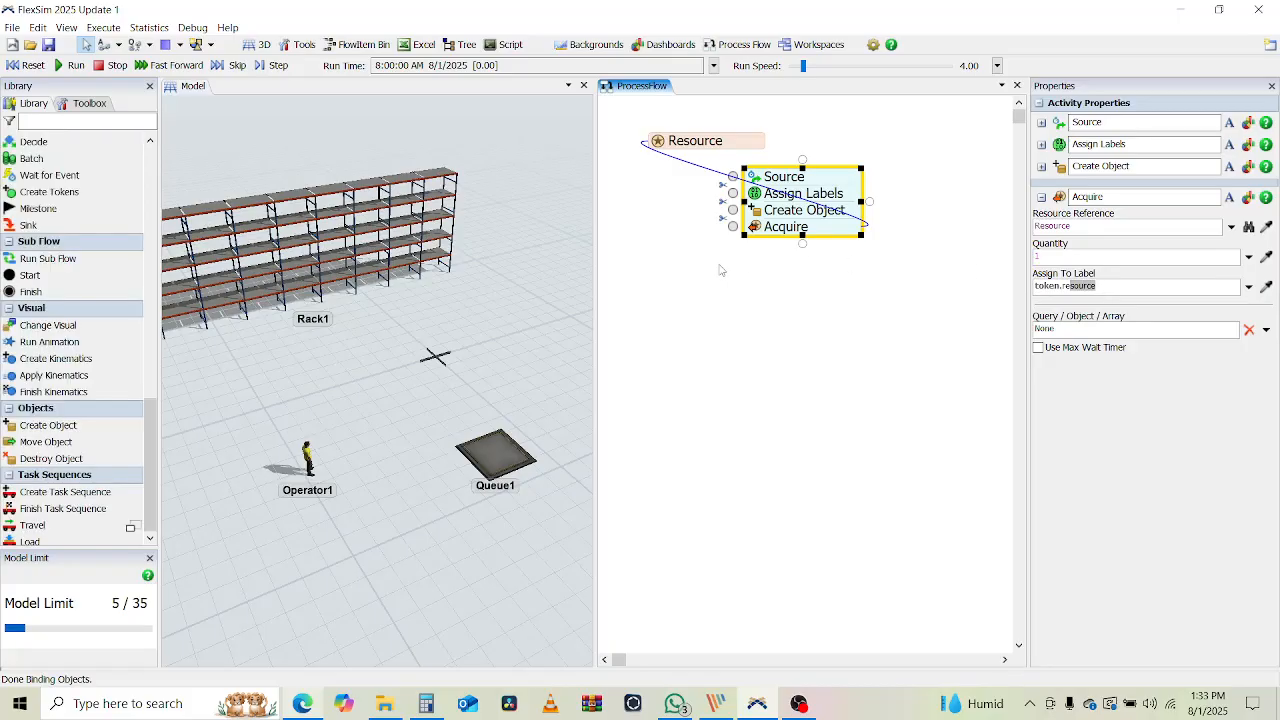
scroll(72, 333, "up", 5)
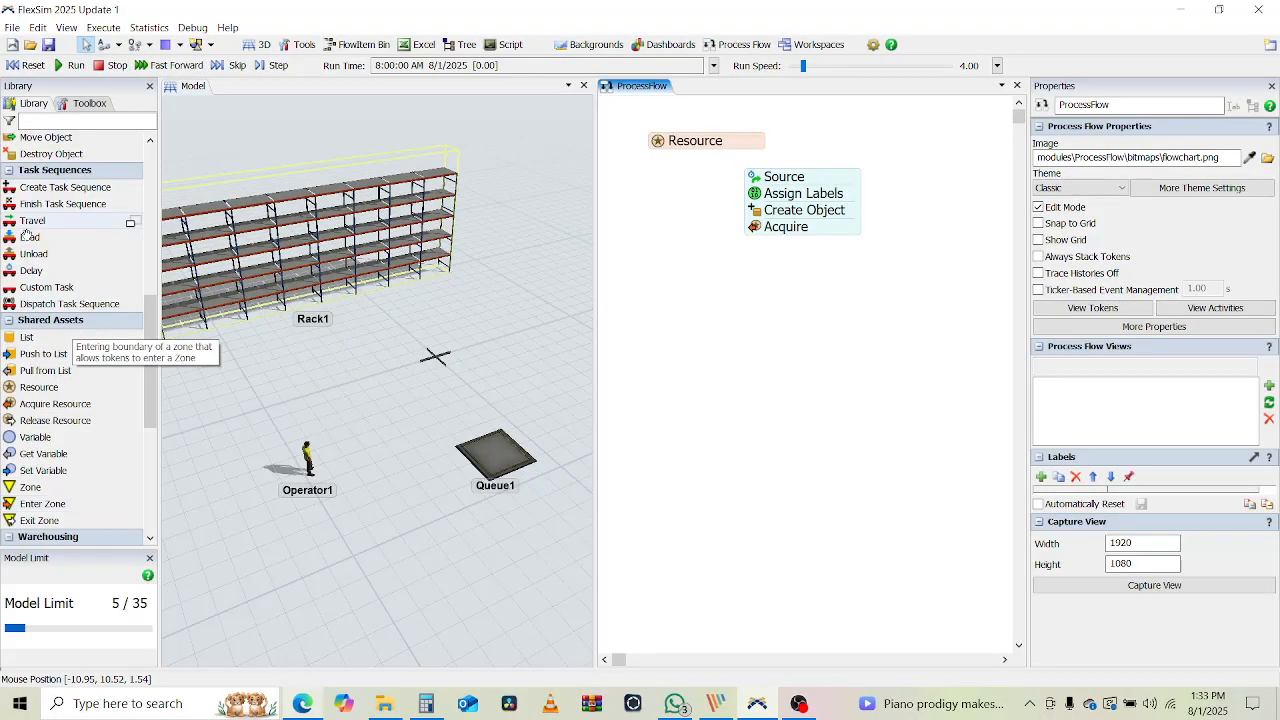
Attach a Load activity under Acquire with its executer set to token.resource
left_click_drag(30, 238, 778, 250)
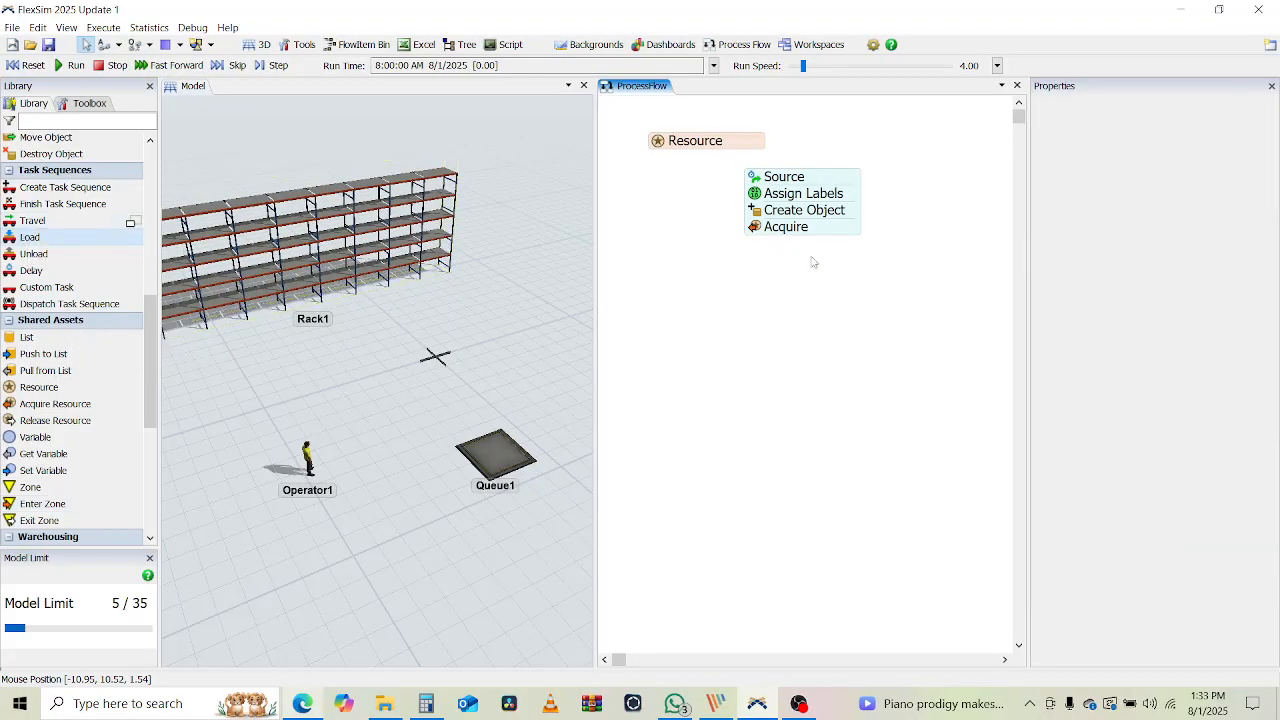
left_click(785, 245)
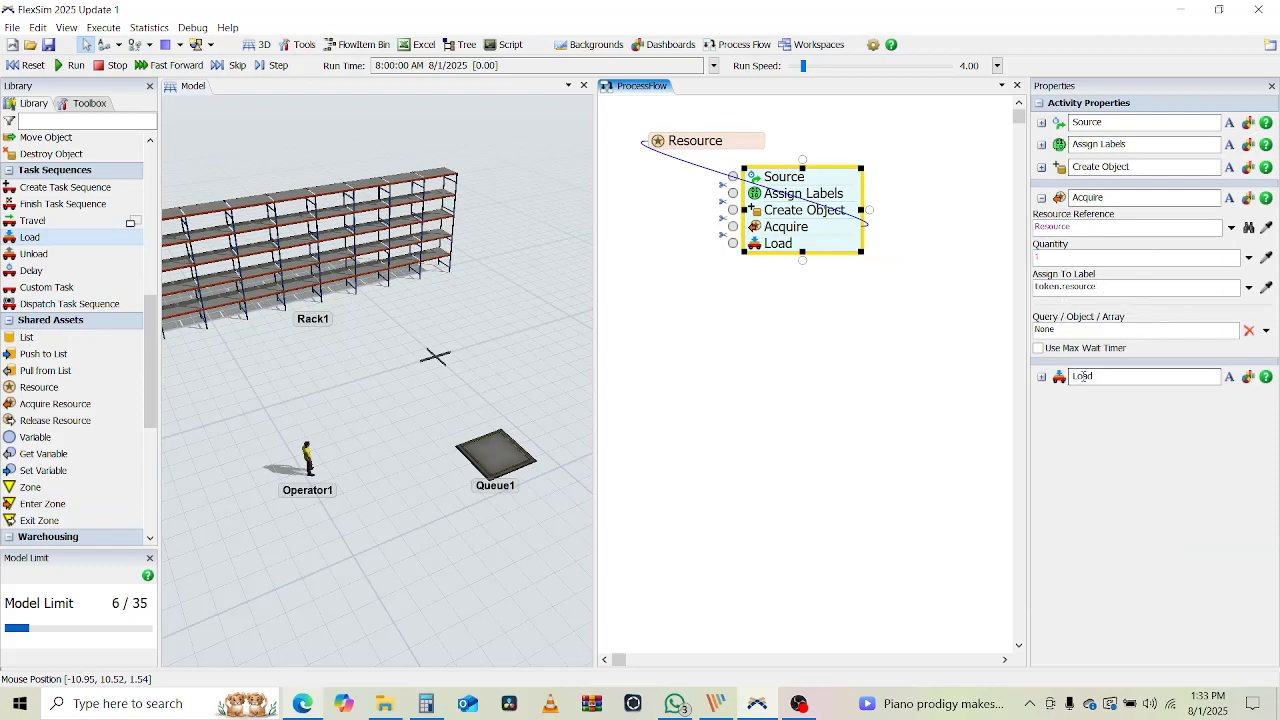
left_click(1041, 198)
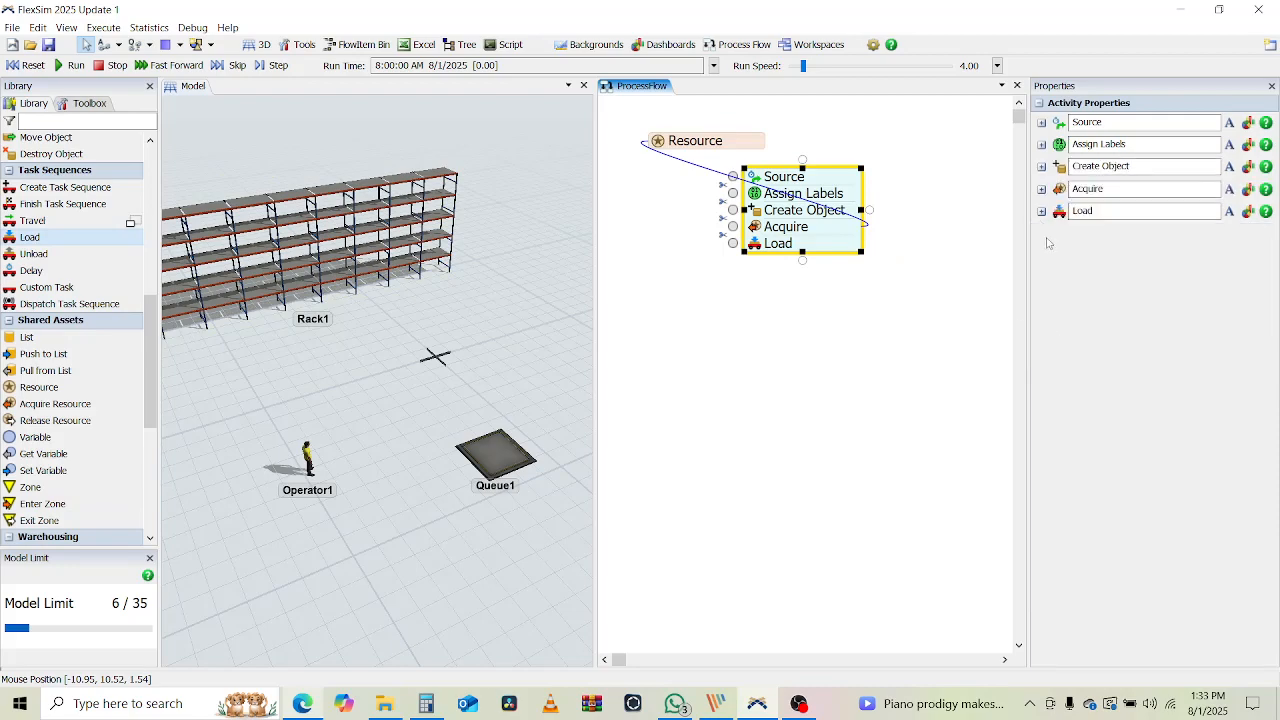
left_click(1041, 211)
left_click(1128, 247)
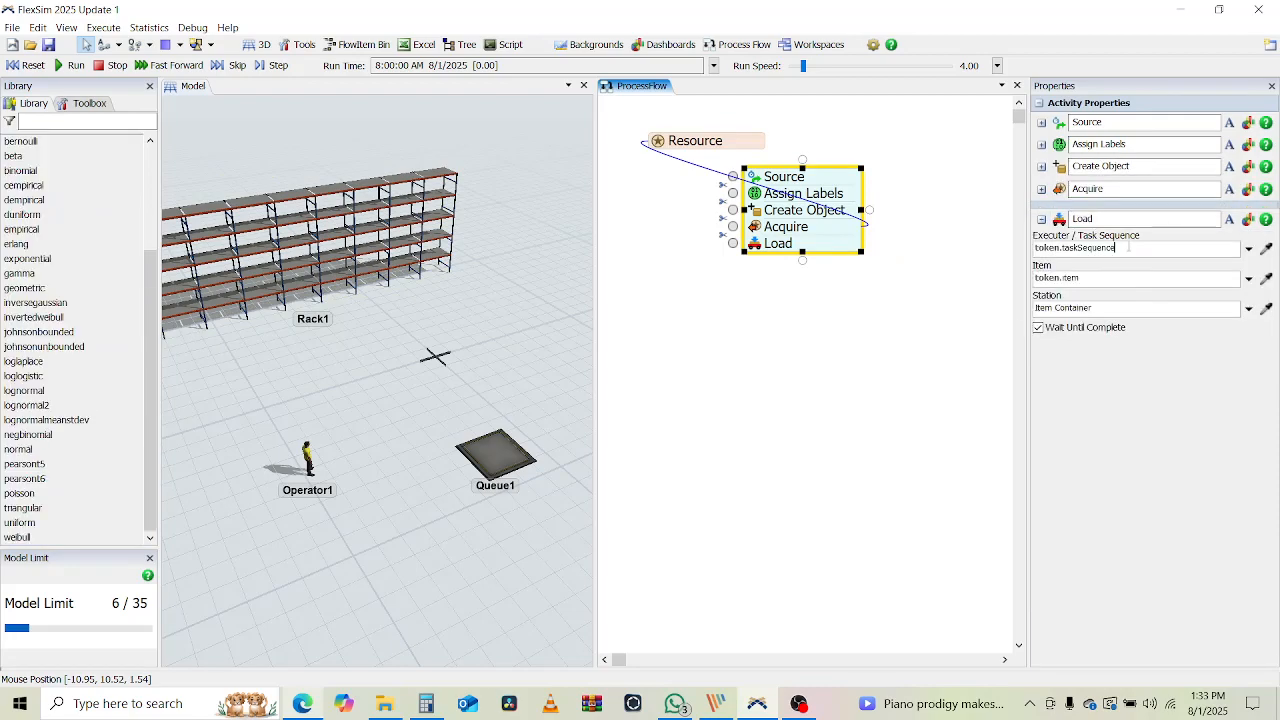
double_click(1128, 247)
type("resou")
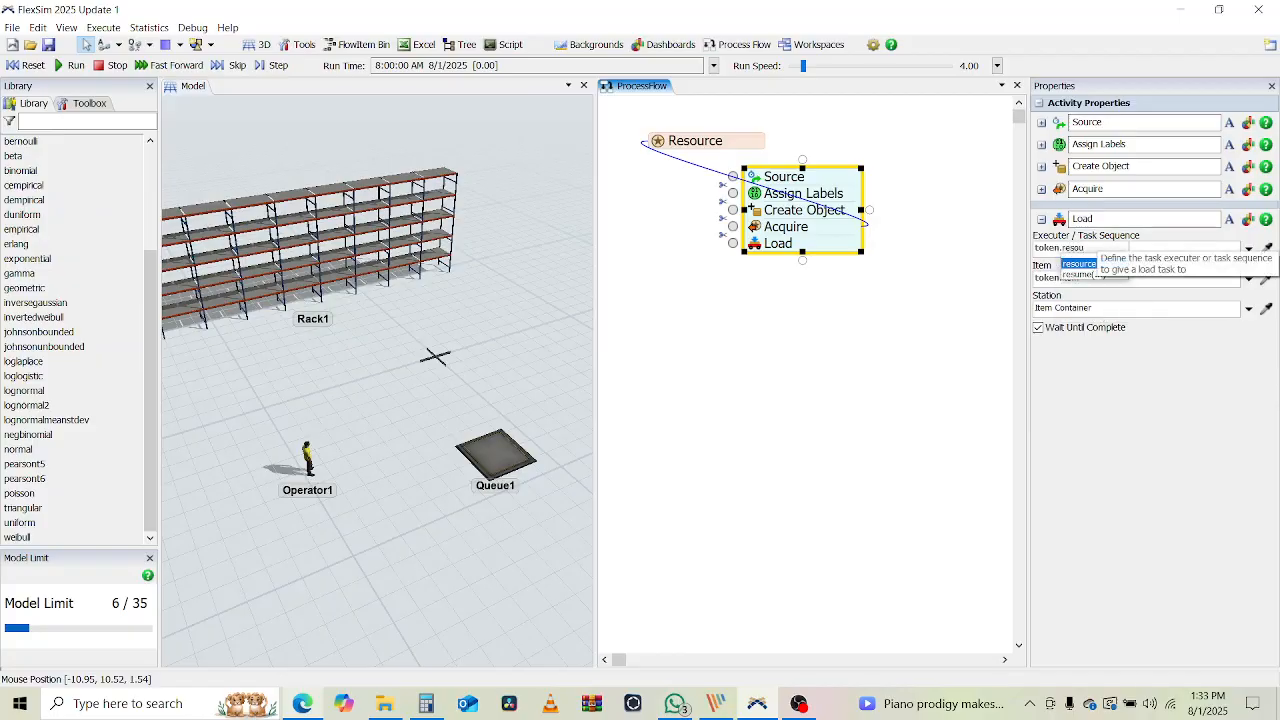
left_click(1069, 265)
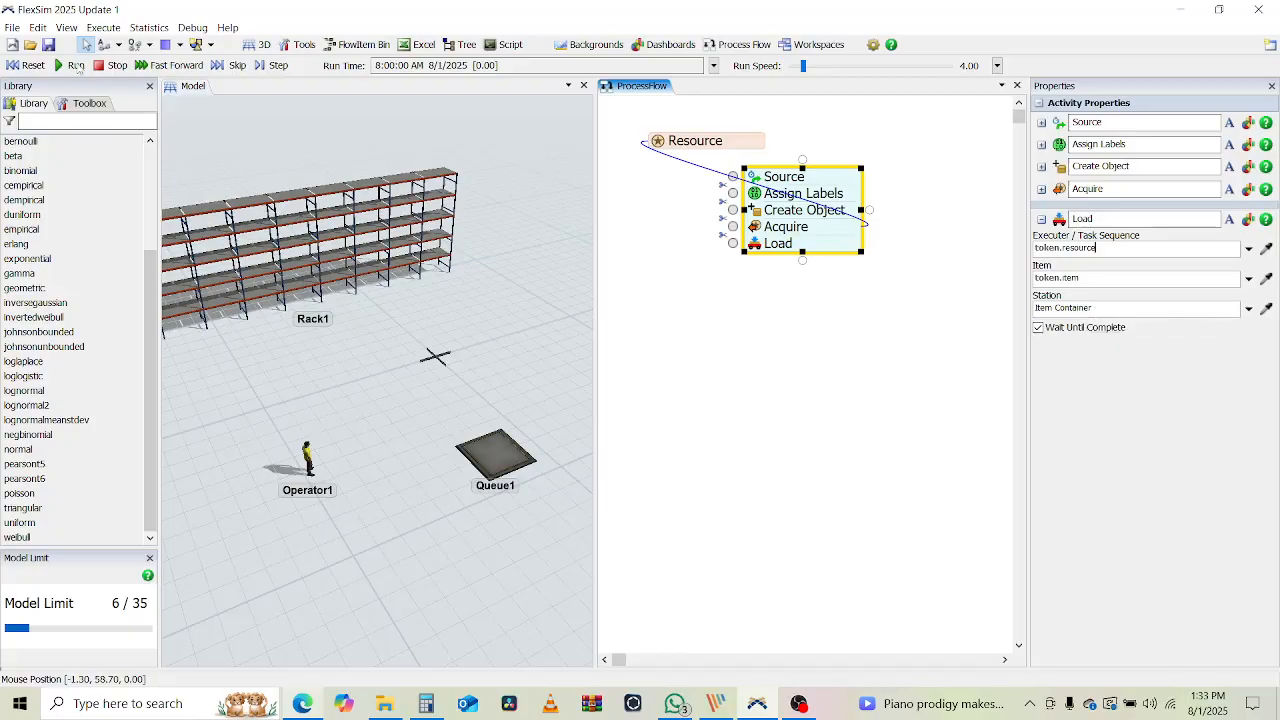
Run the model and inspect the resource label of the token stuck at Load
left_click(70, 66)
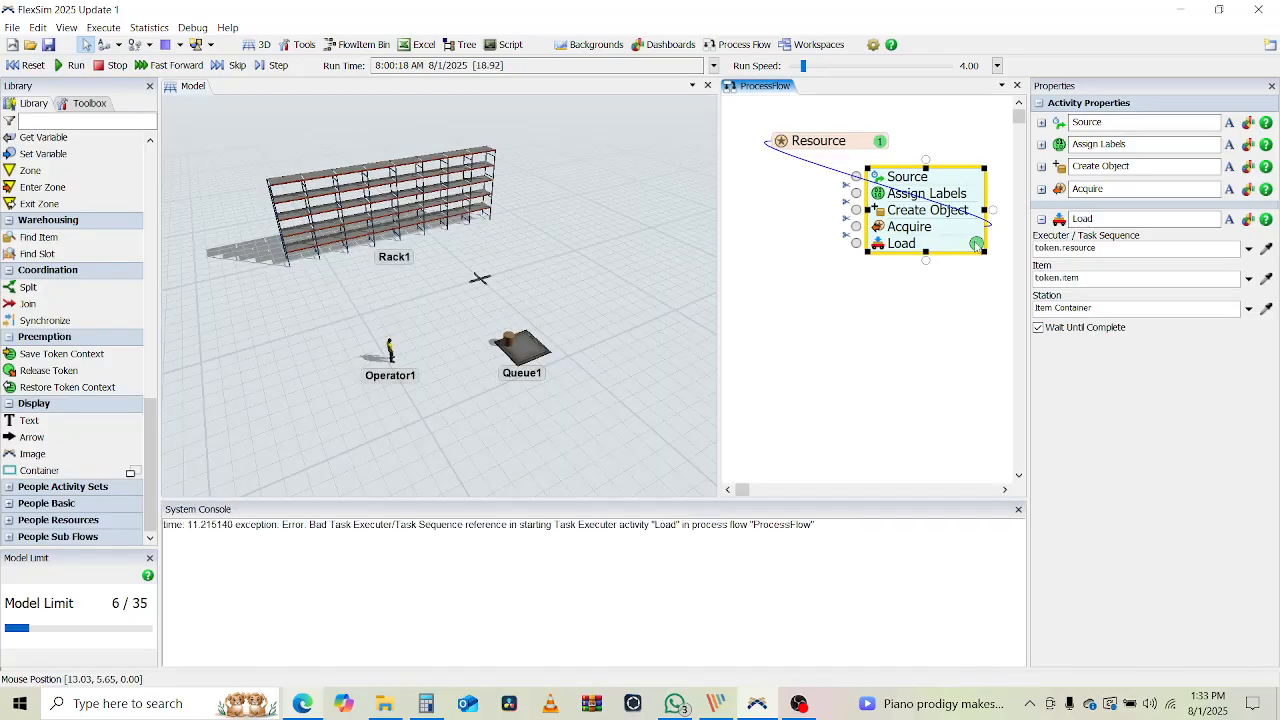
left_click(976, 244)
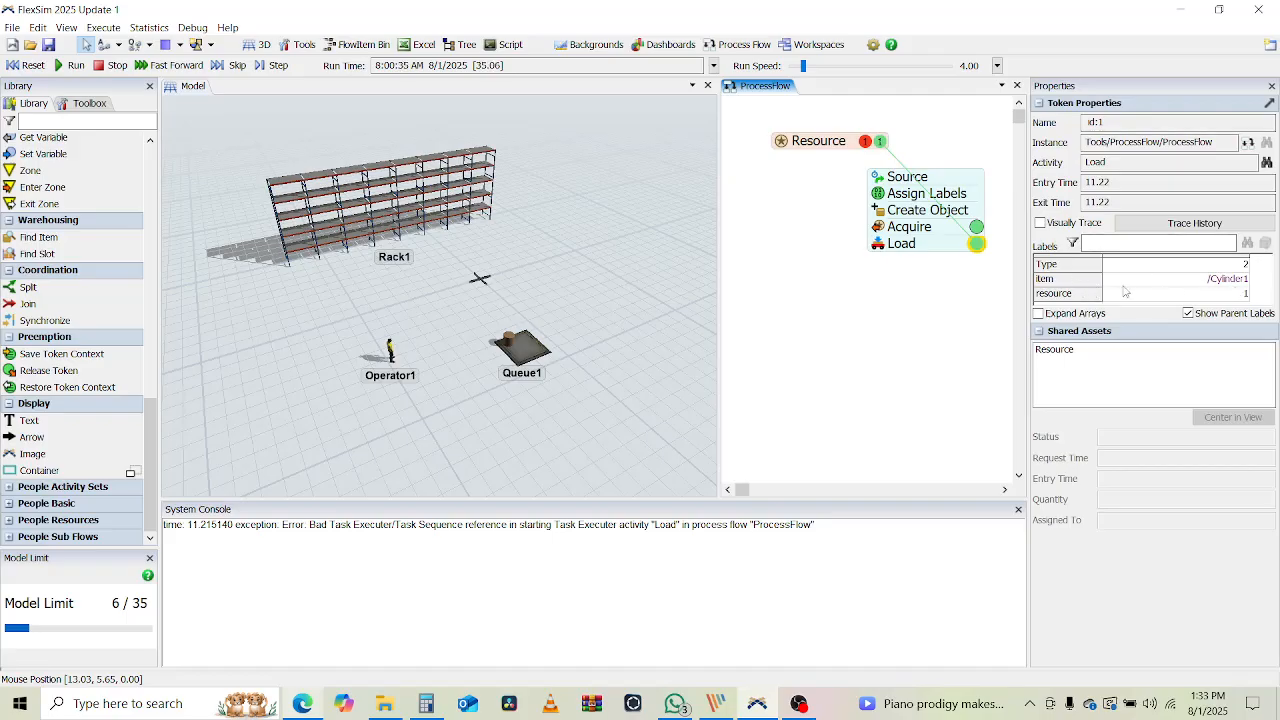
left_click(1232, 296)
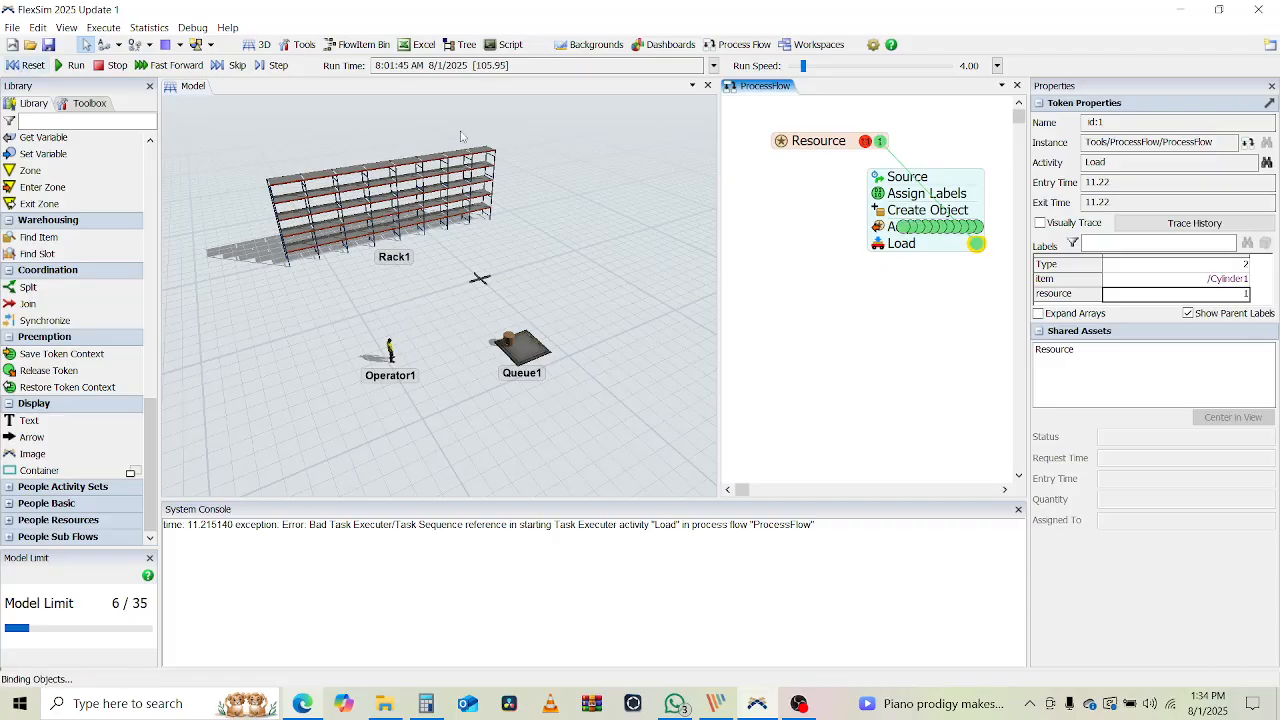
Review the Load executer, Acquire settings and Load station, then run the model again
double_click(880, 246)
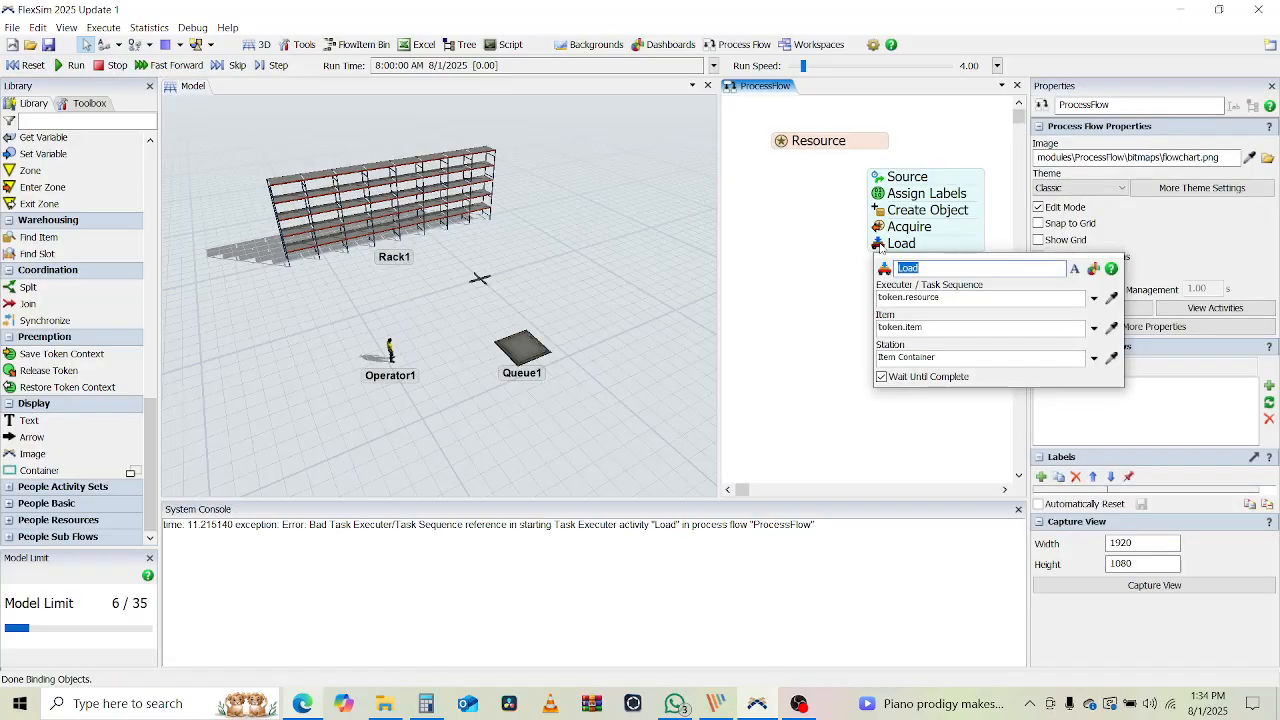
left_click(934, 298)
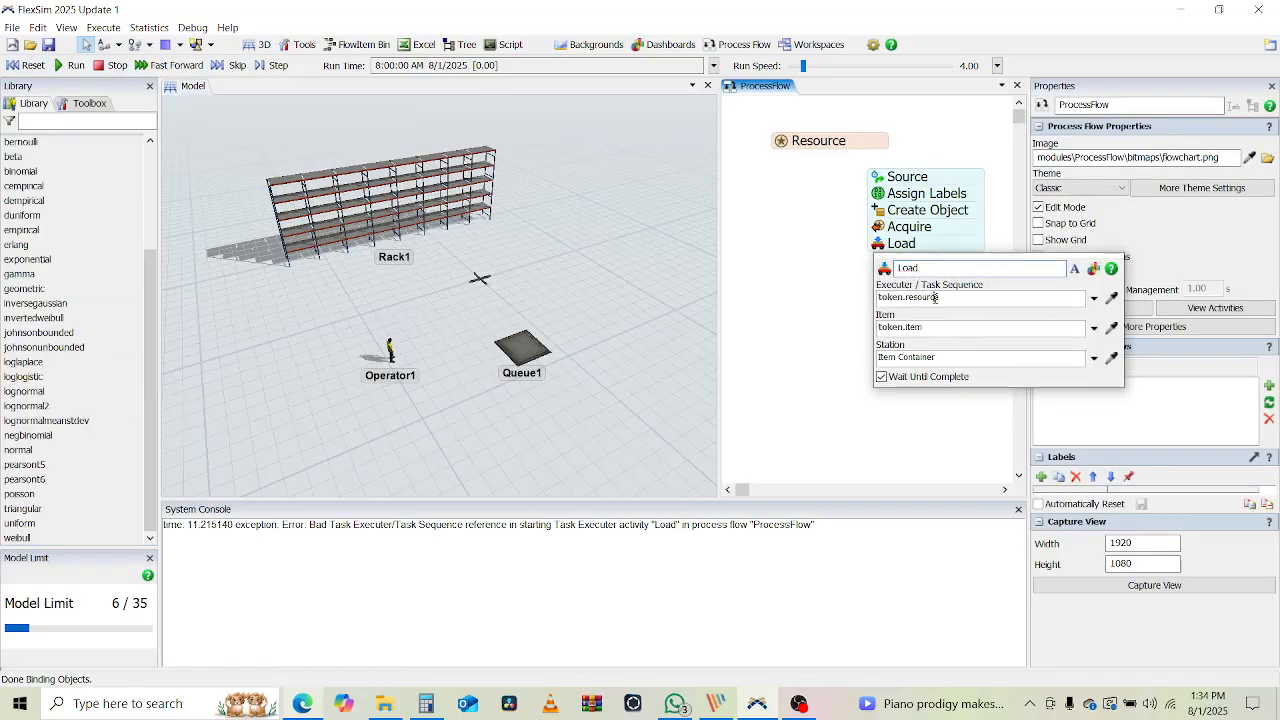
left_click(802, 326)
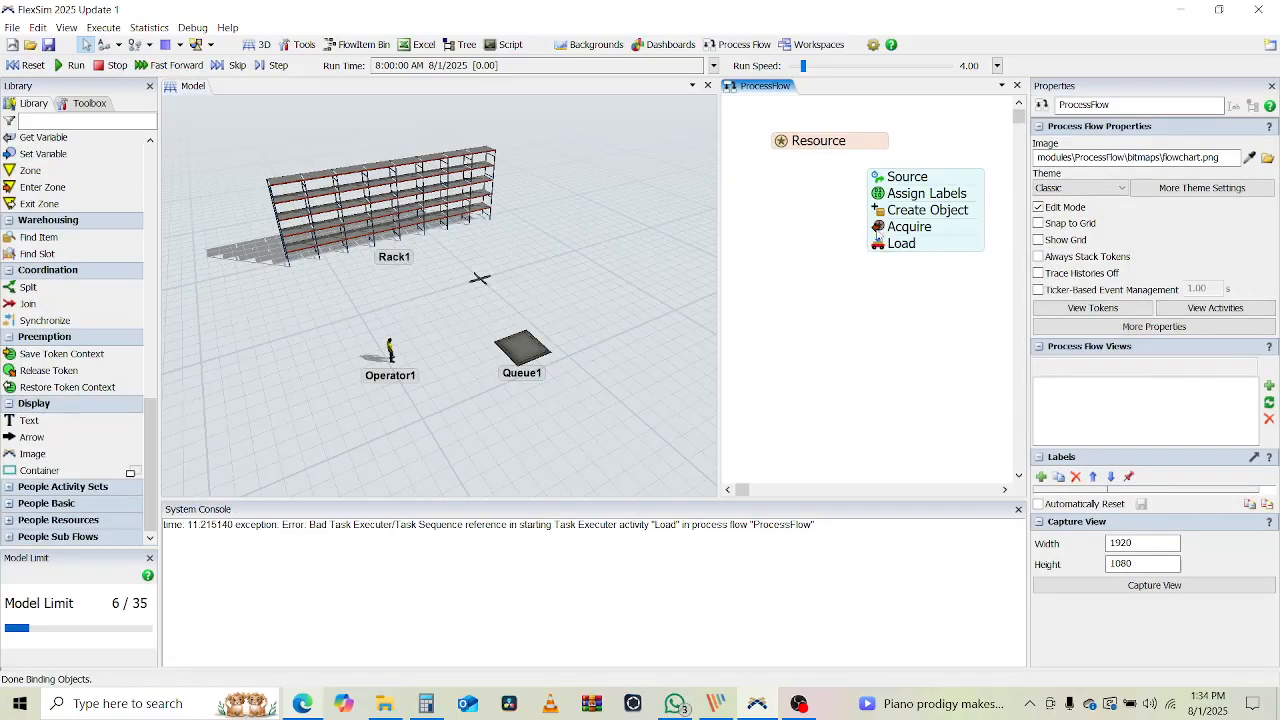
double_click(884, 228)
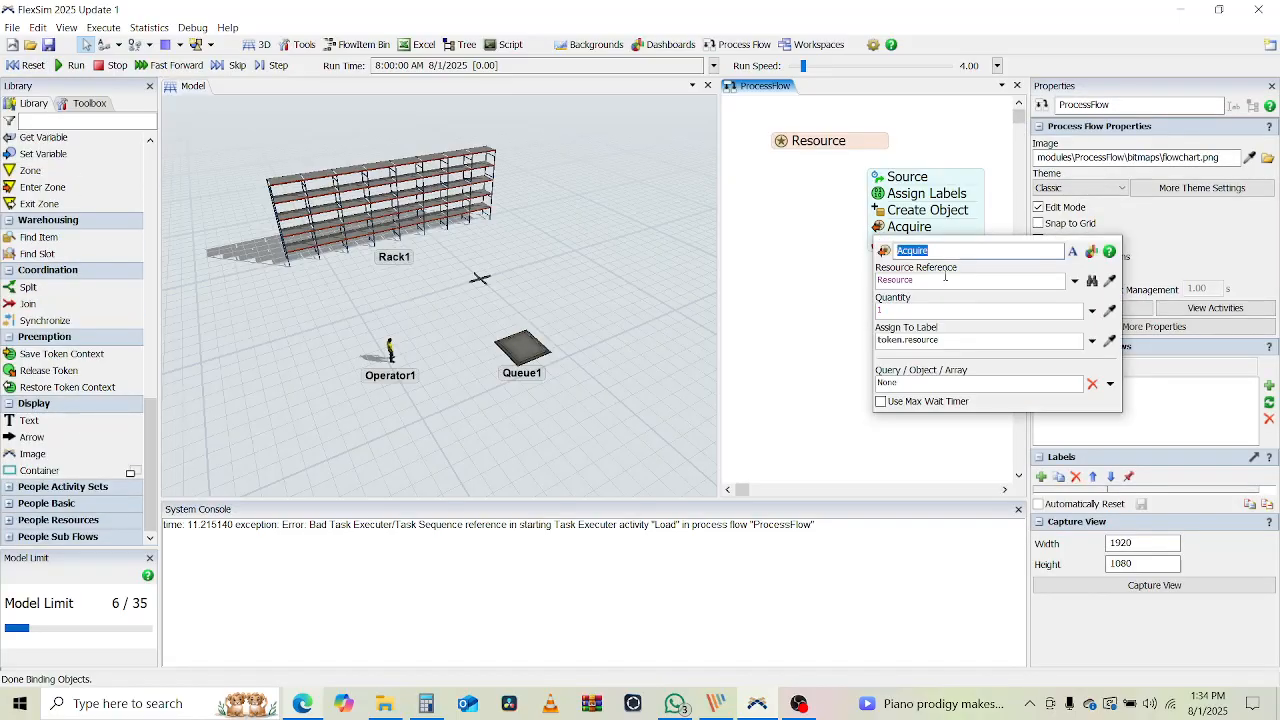
left_click(774, 333)
double_click(878, 246)
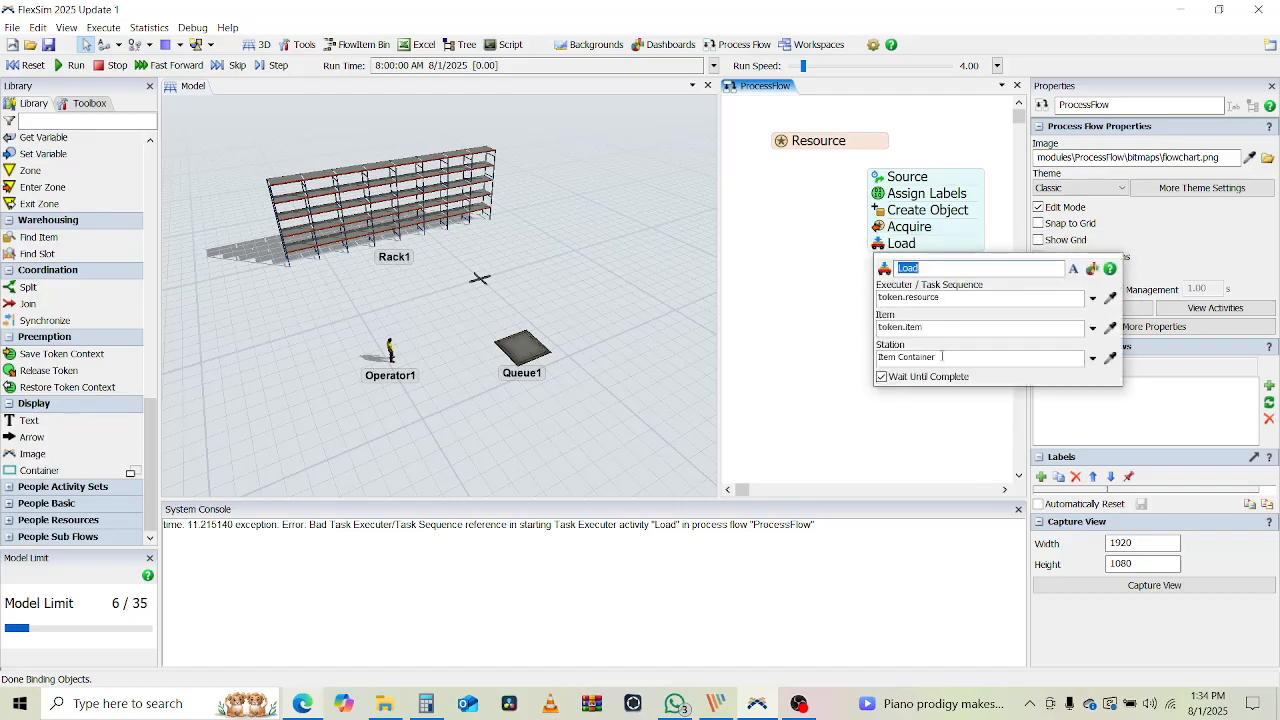
left_click(913, 357)
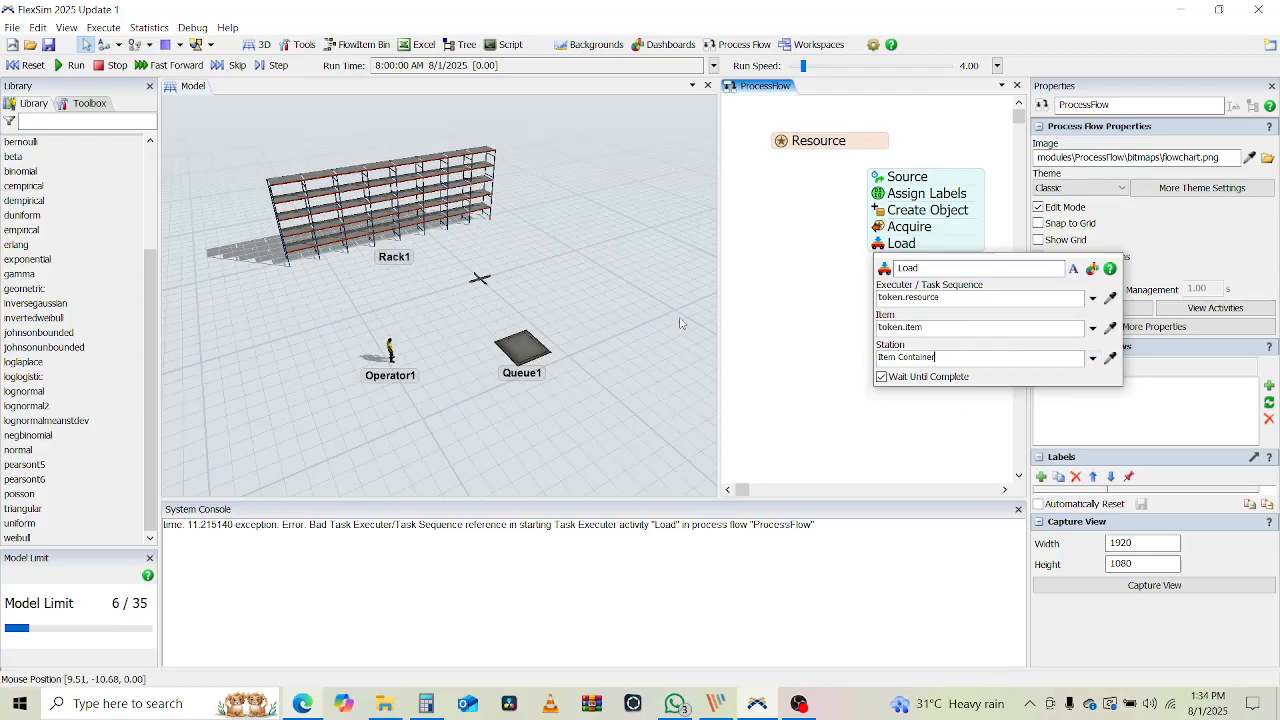
left_click(786, 289)
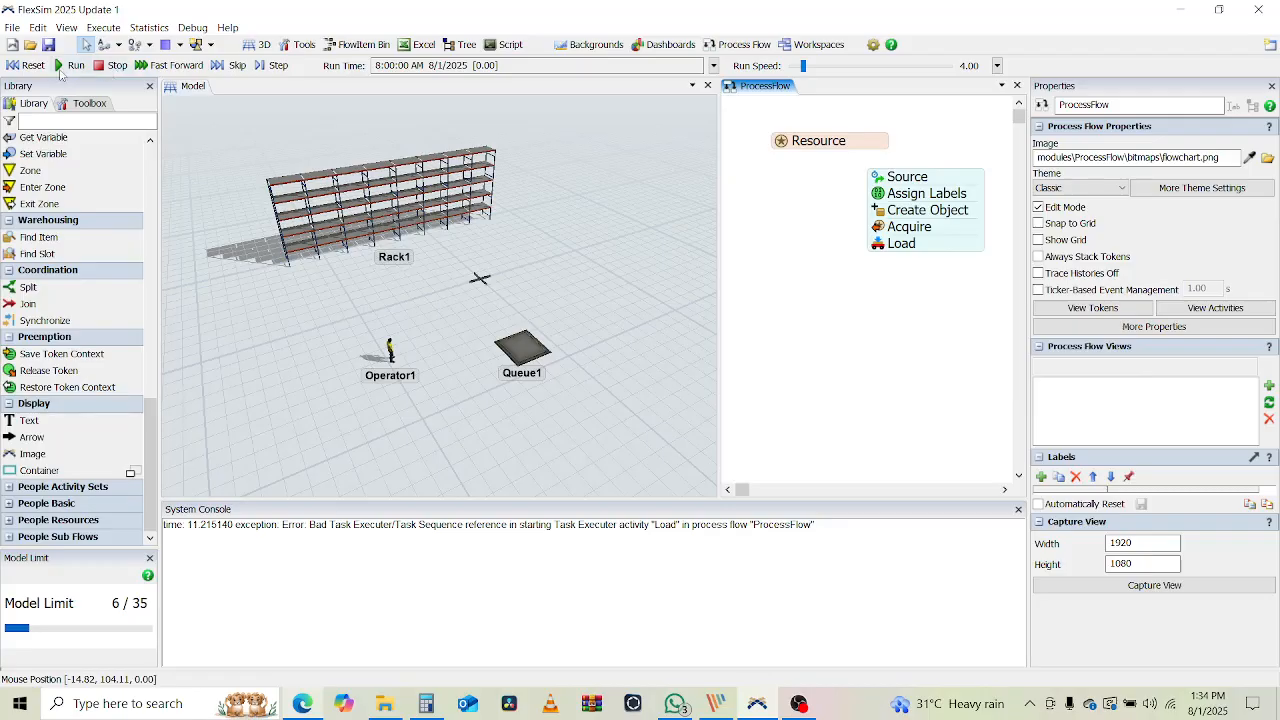
left_click(70, 65)
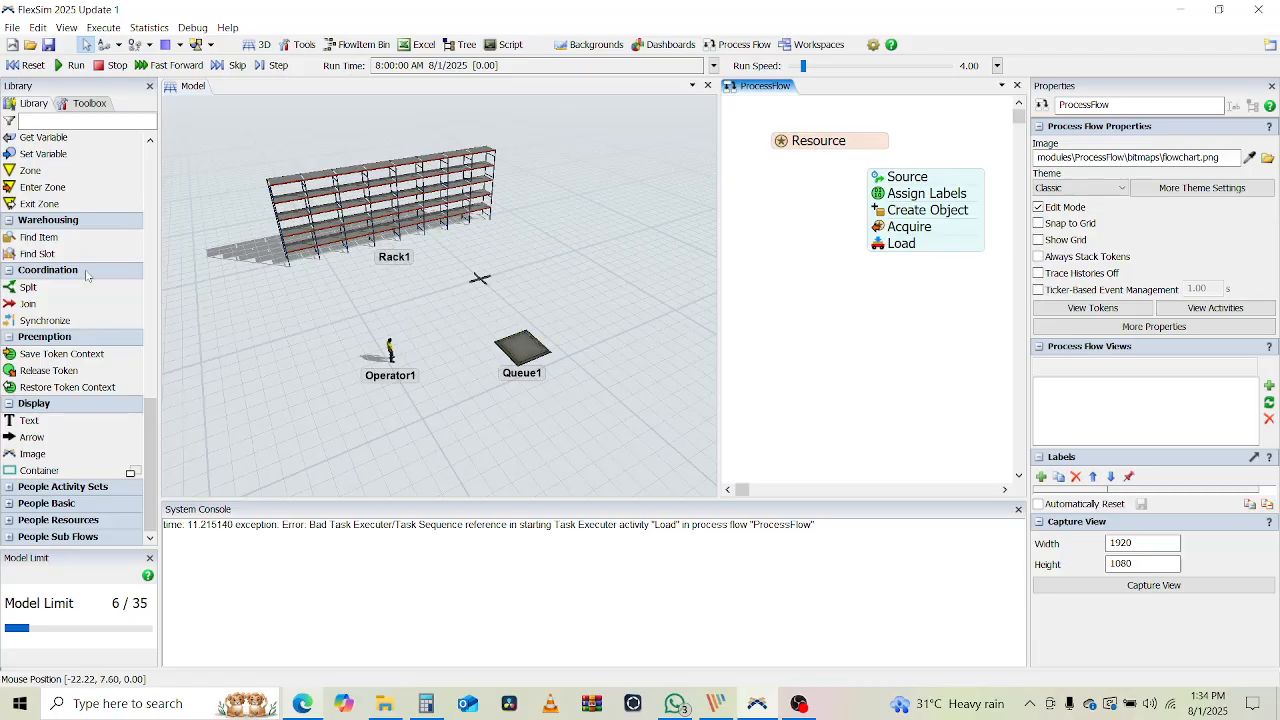
Add a Find Slot activity directly below Load in the process flow
scroll(87, 272, "up", 5)
left_click_drag(86, 255, 886, 275)
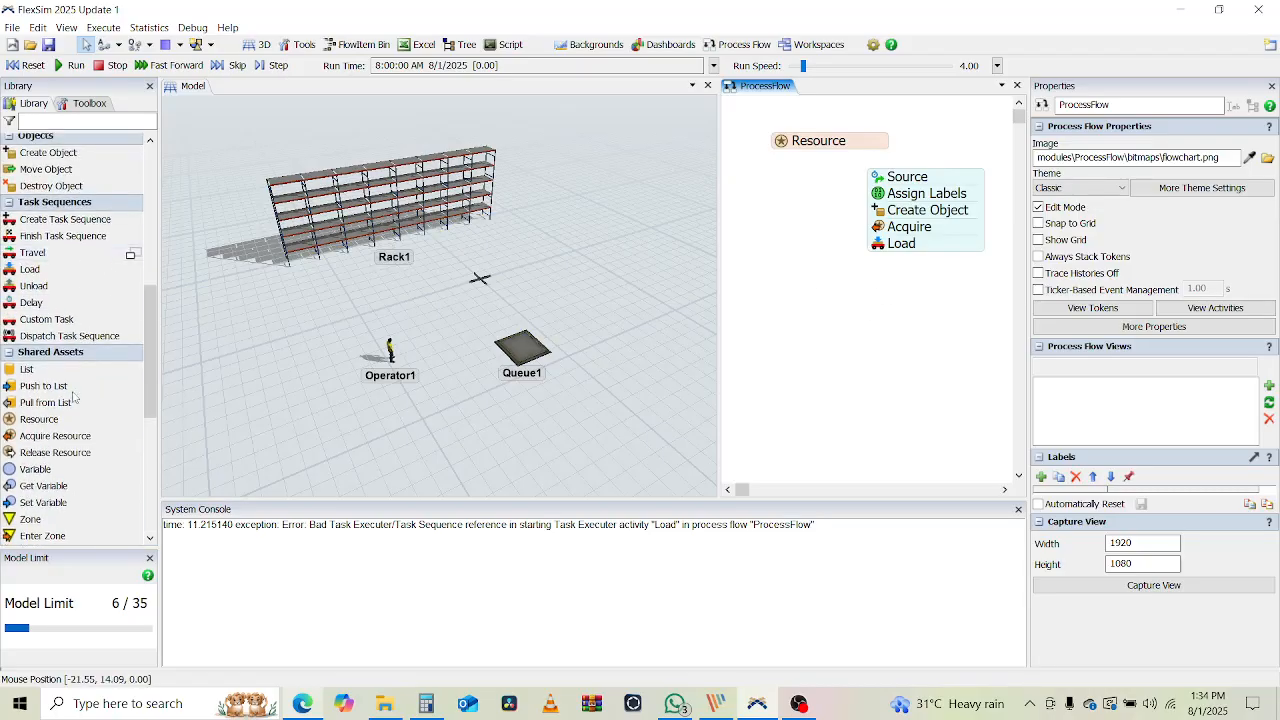
scroll(36, 420, "down", 4)
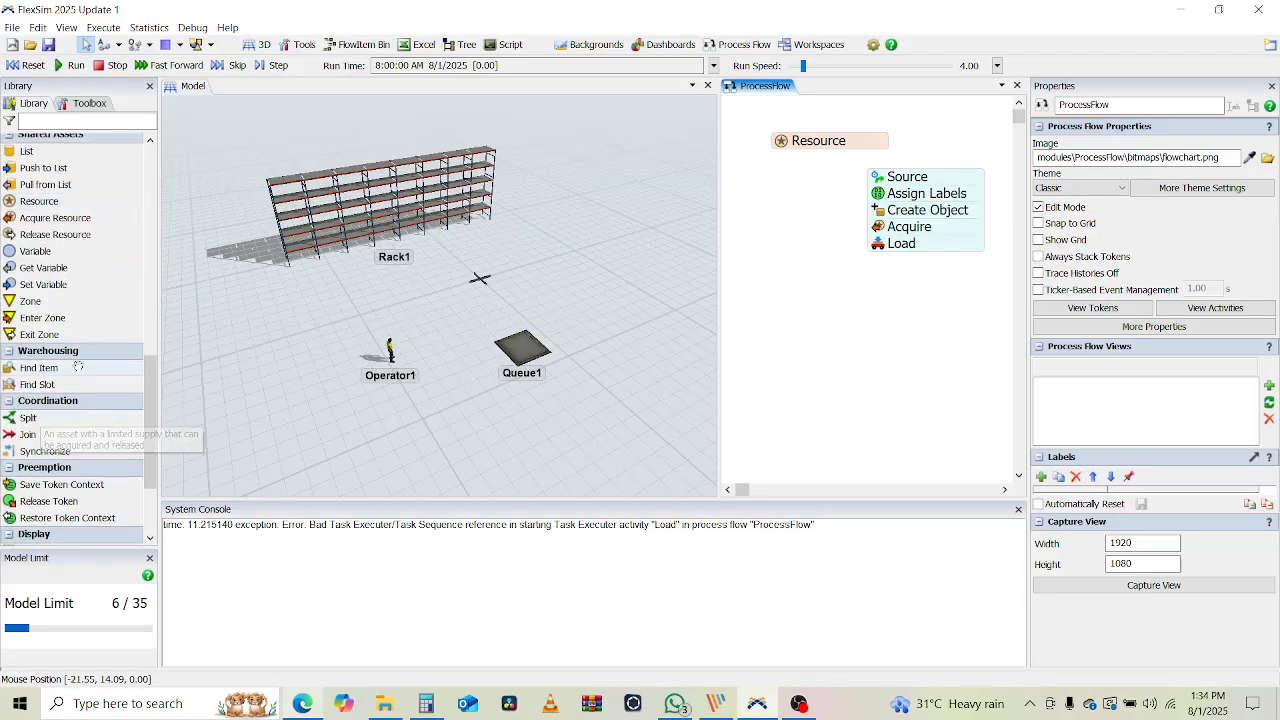
left_click_drag(46, 384, 906, 312)
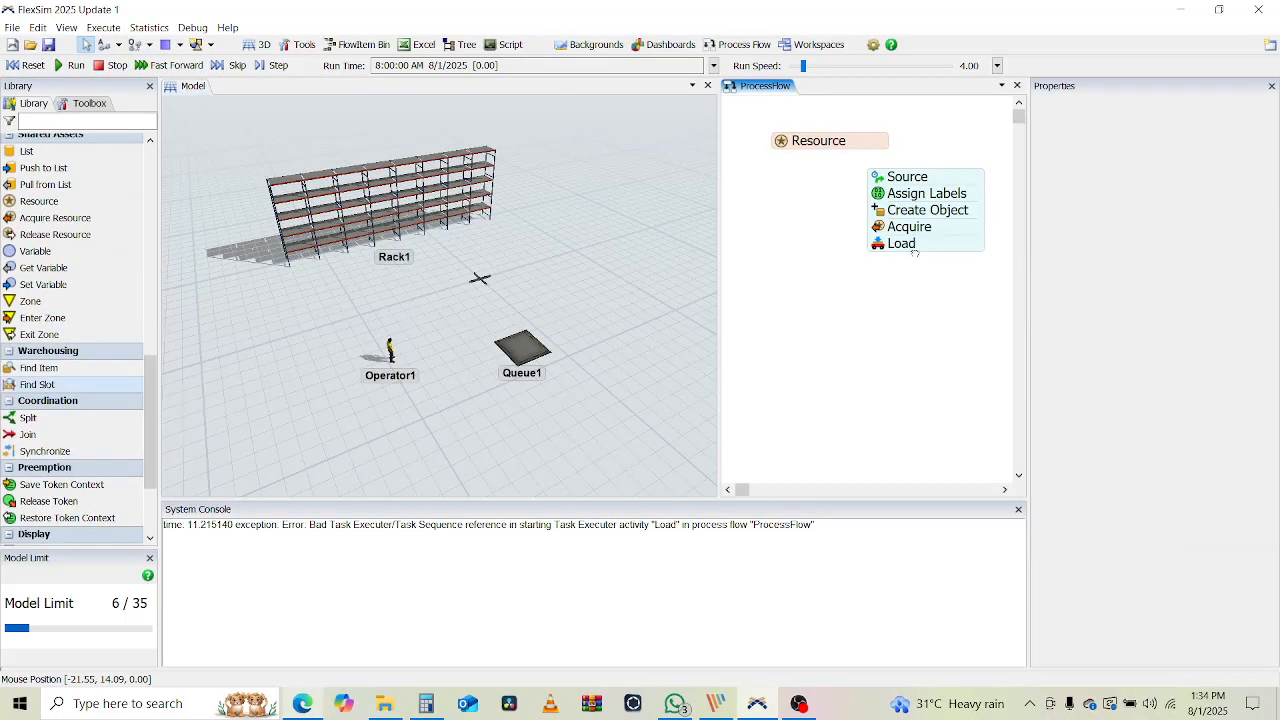
left_click(915, 264)
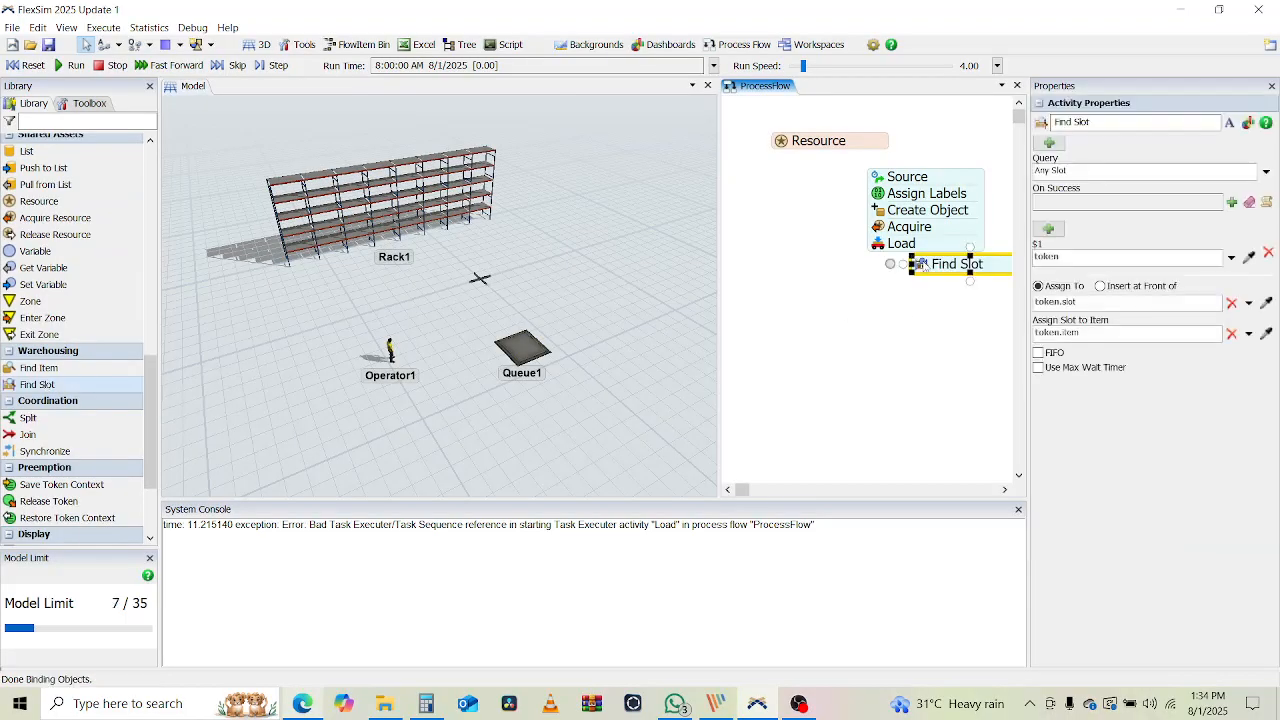
Collapse Load's settings, expand Find Slot's, then bring the 3D model view into focus
left_click(884, 342)
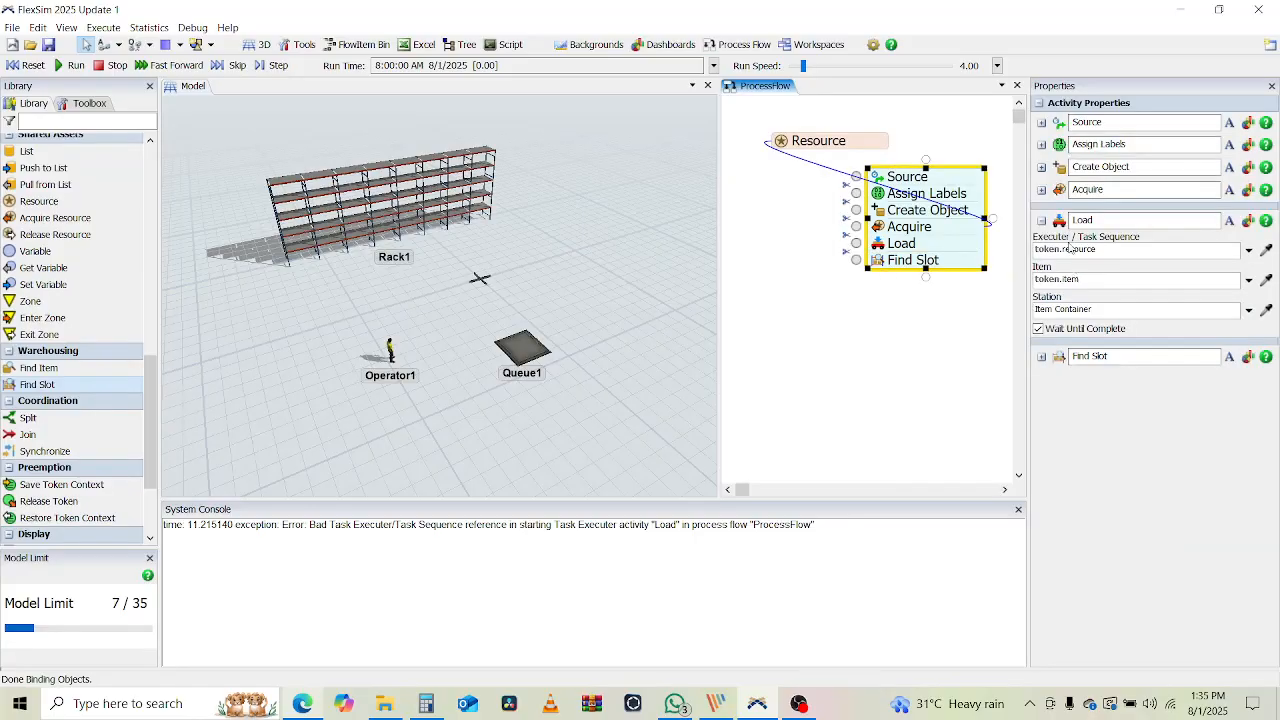
left_click(1048, 341)
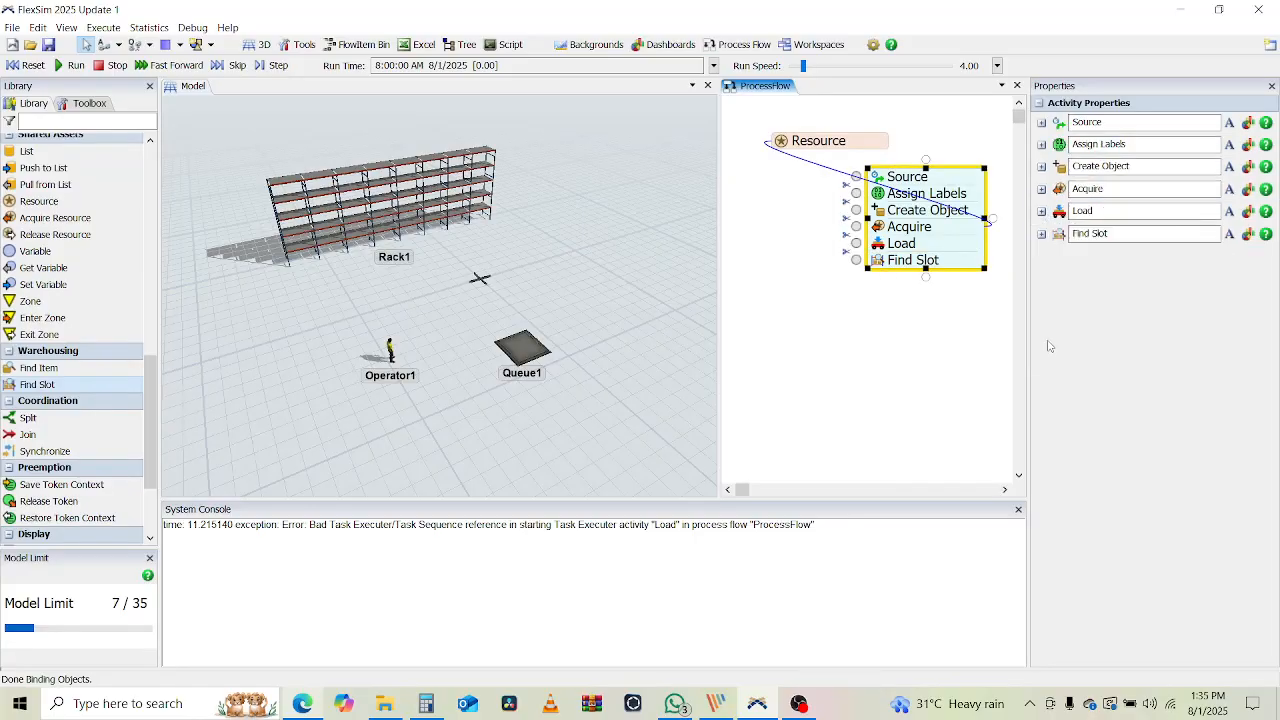
left_click(1042, 236)
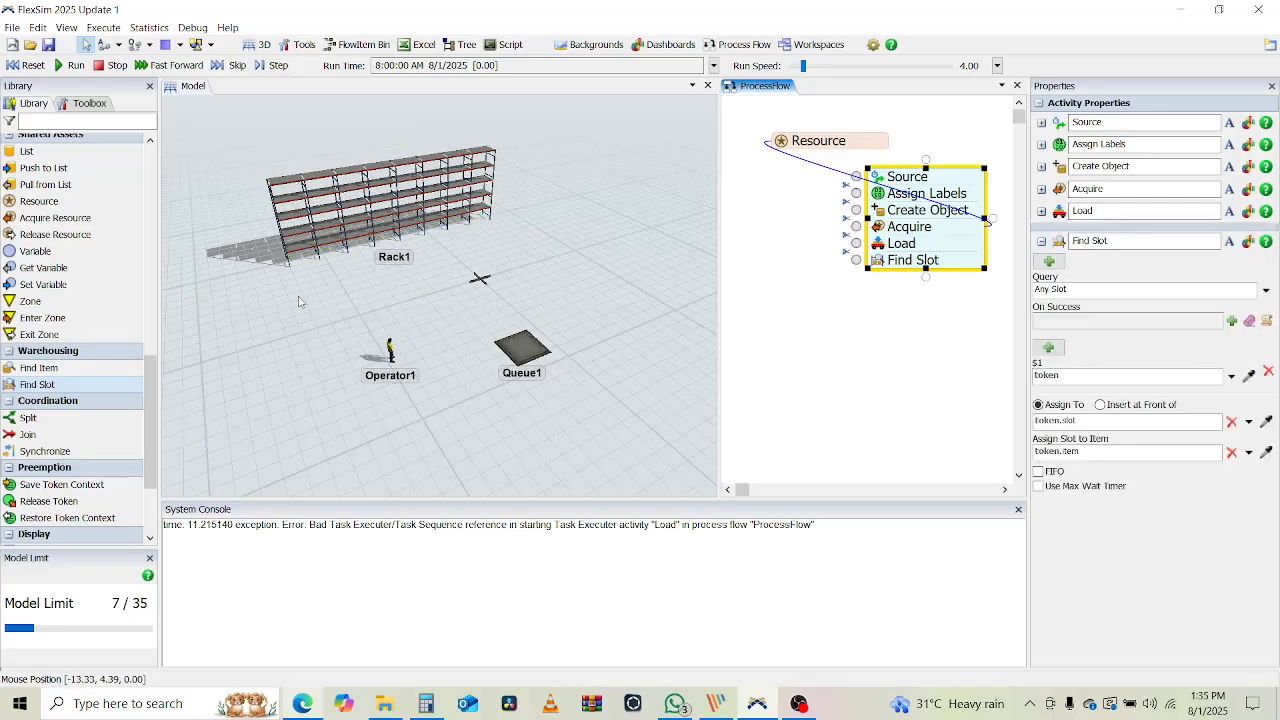
scroll(66, 413, "down", 3)
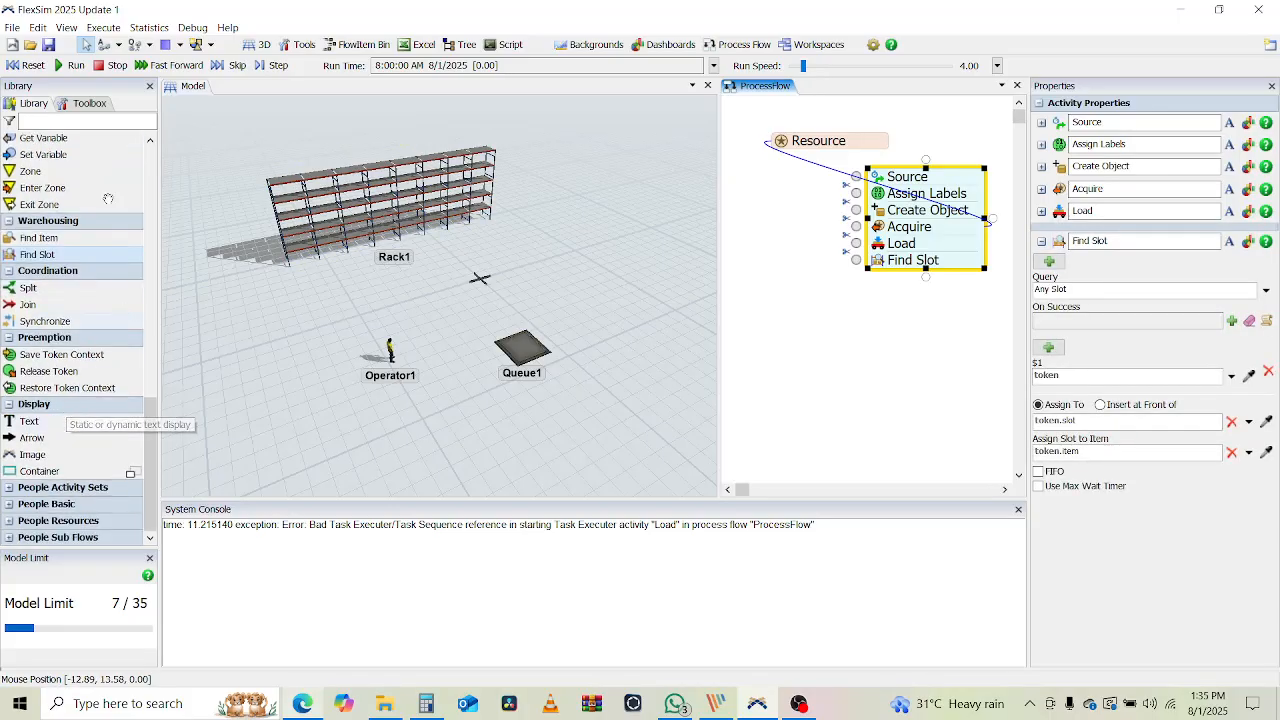
left_click(232, 330)
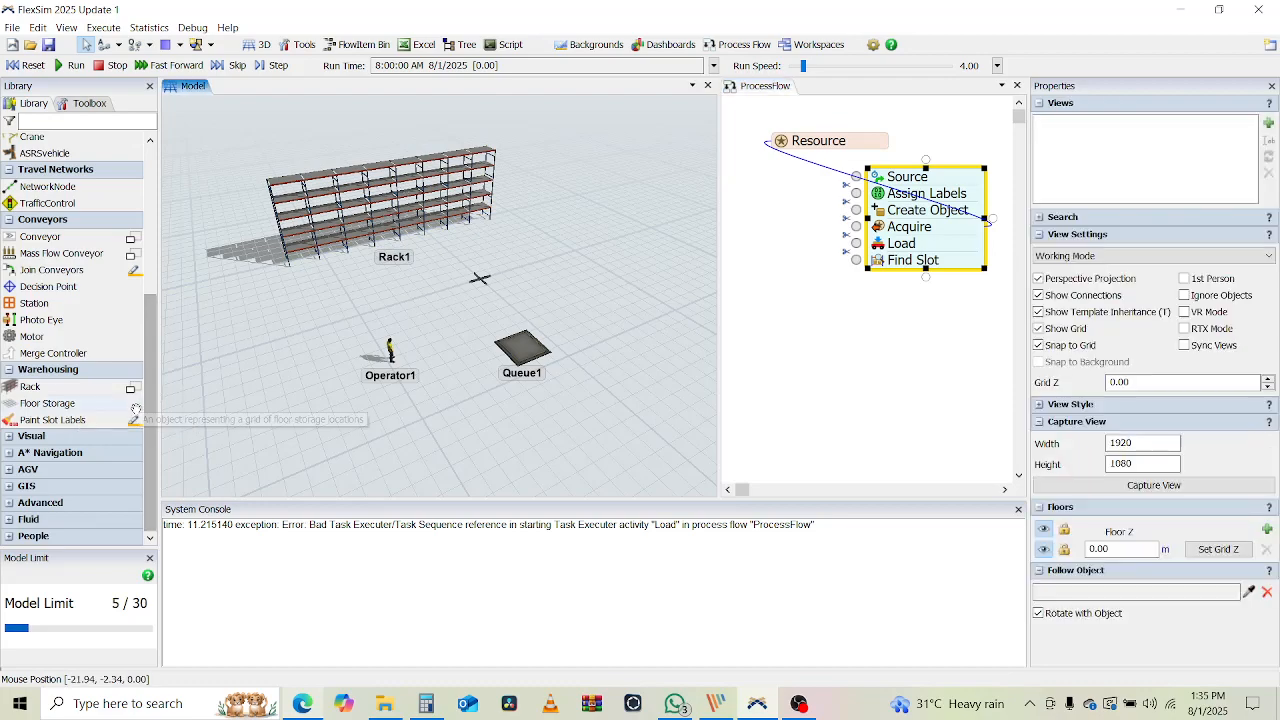
Colour the rack slots by their SKU label with Paint Slot Labels
left_click(52, 420)
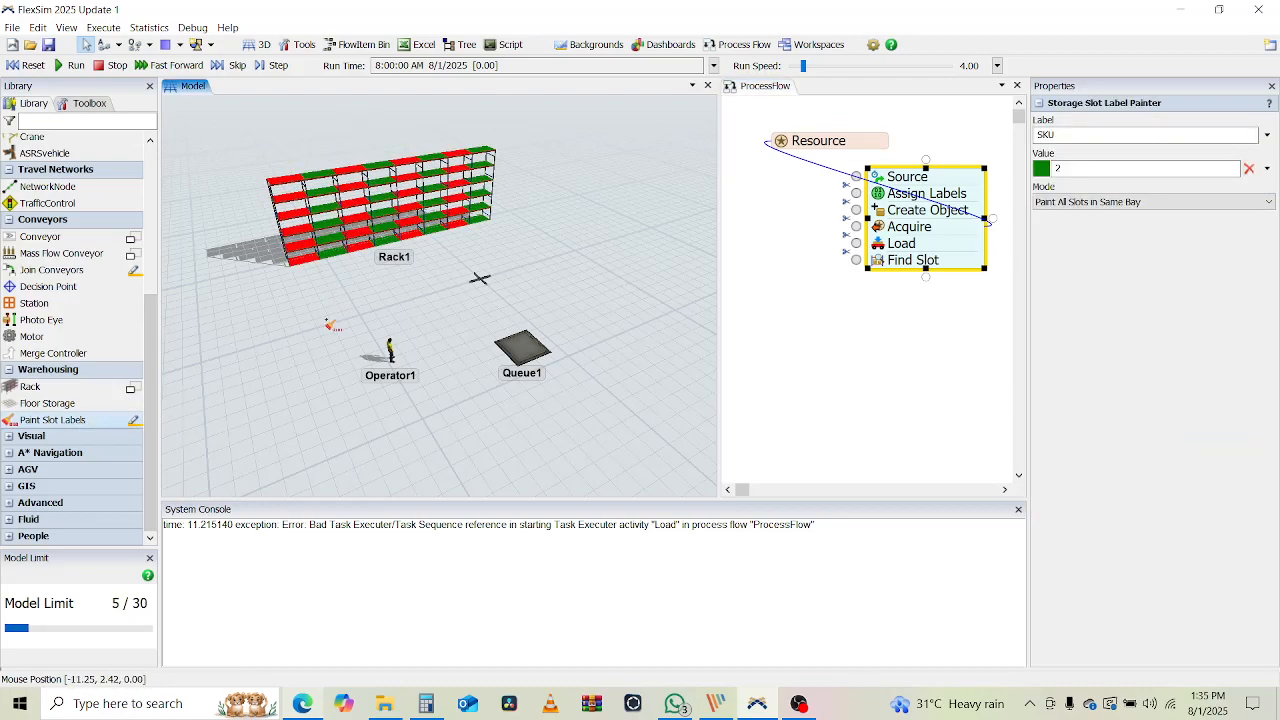
left_click(864, 435)
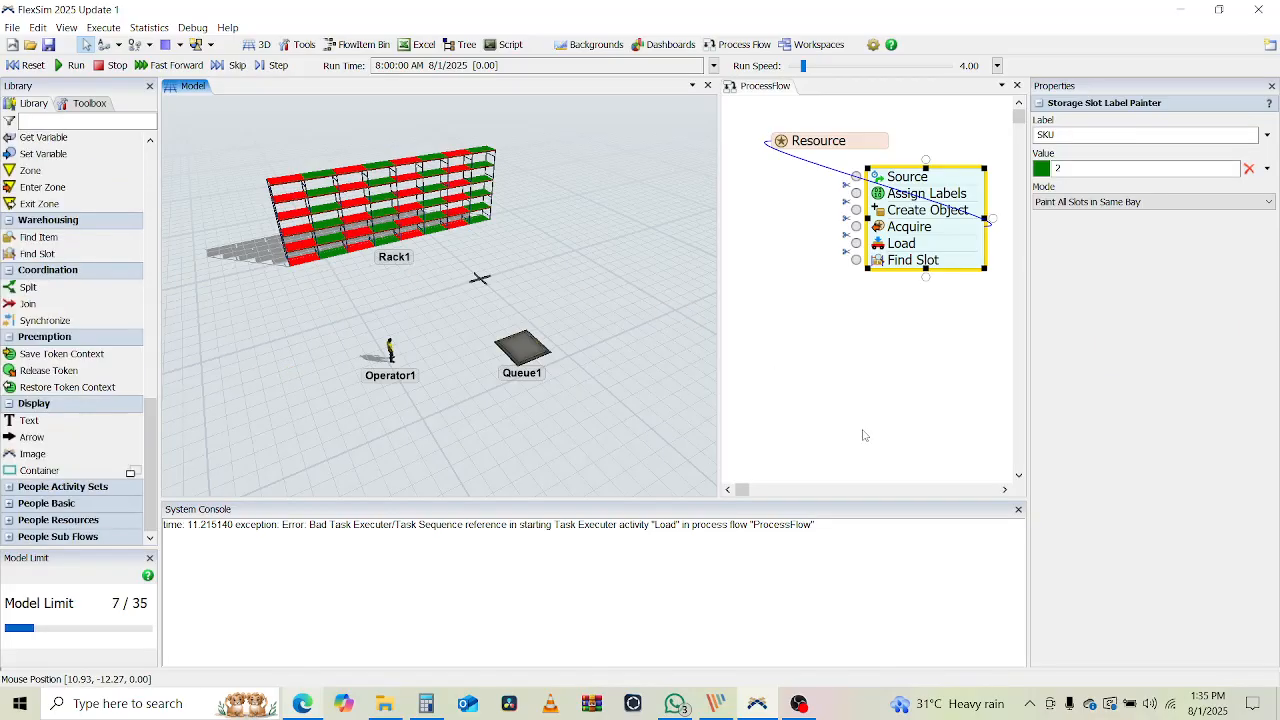
left_click(860, 300)
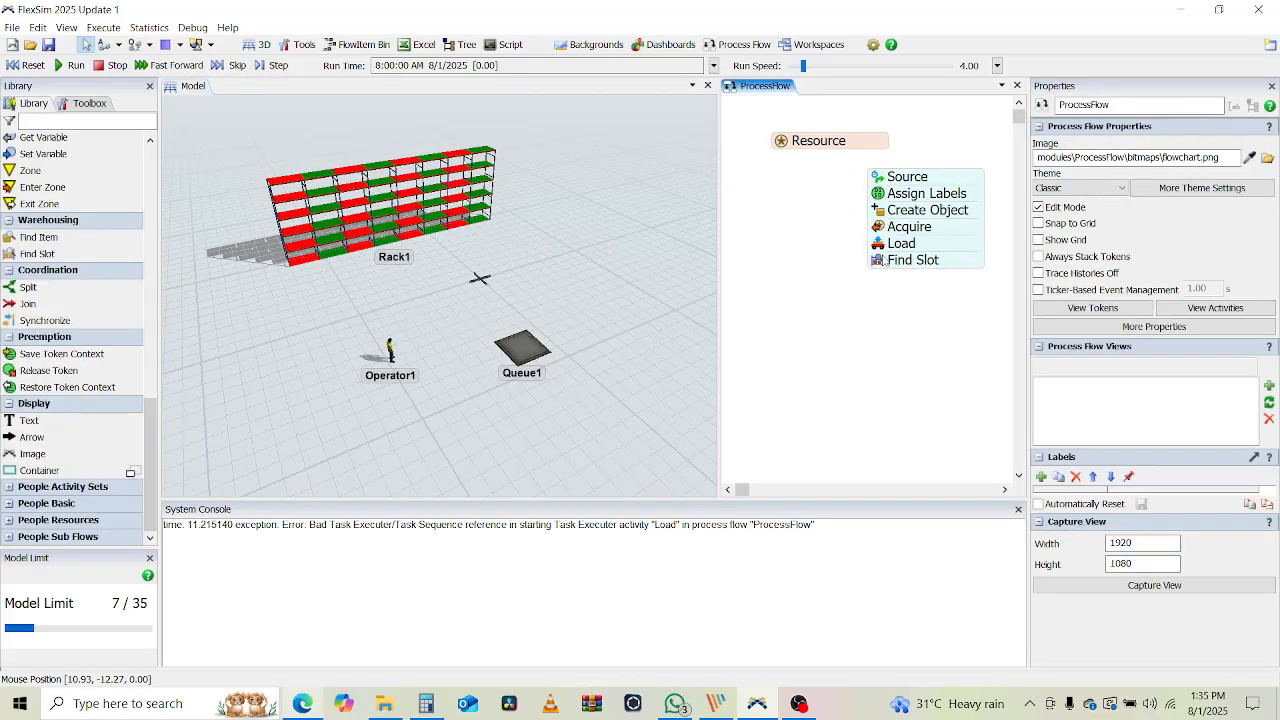
Browse Find Slot's query-building options, then select Rack1 to view its storage properties
double_click(885, 260)
left_click(910, 333)
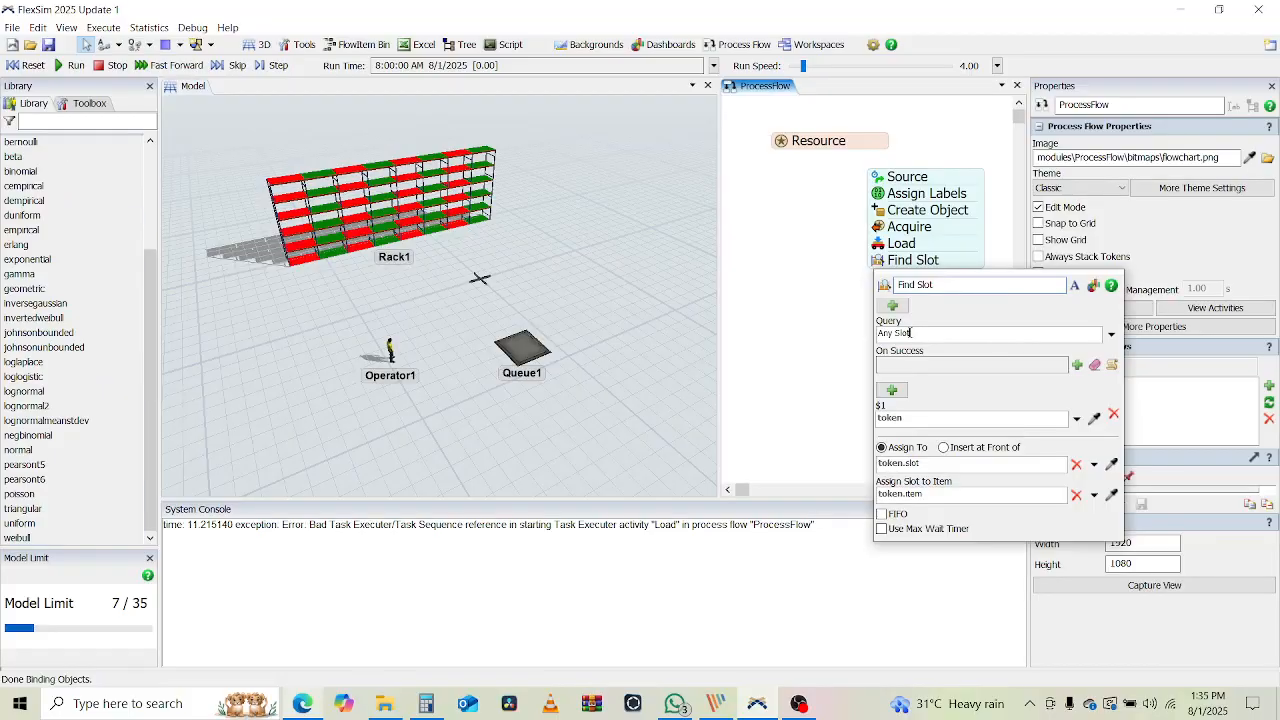
left_click_drag(882, 333, 906, 333)
left_click(1111, 334)
mouse_move(1049, 430)
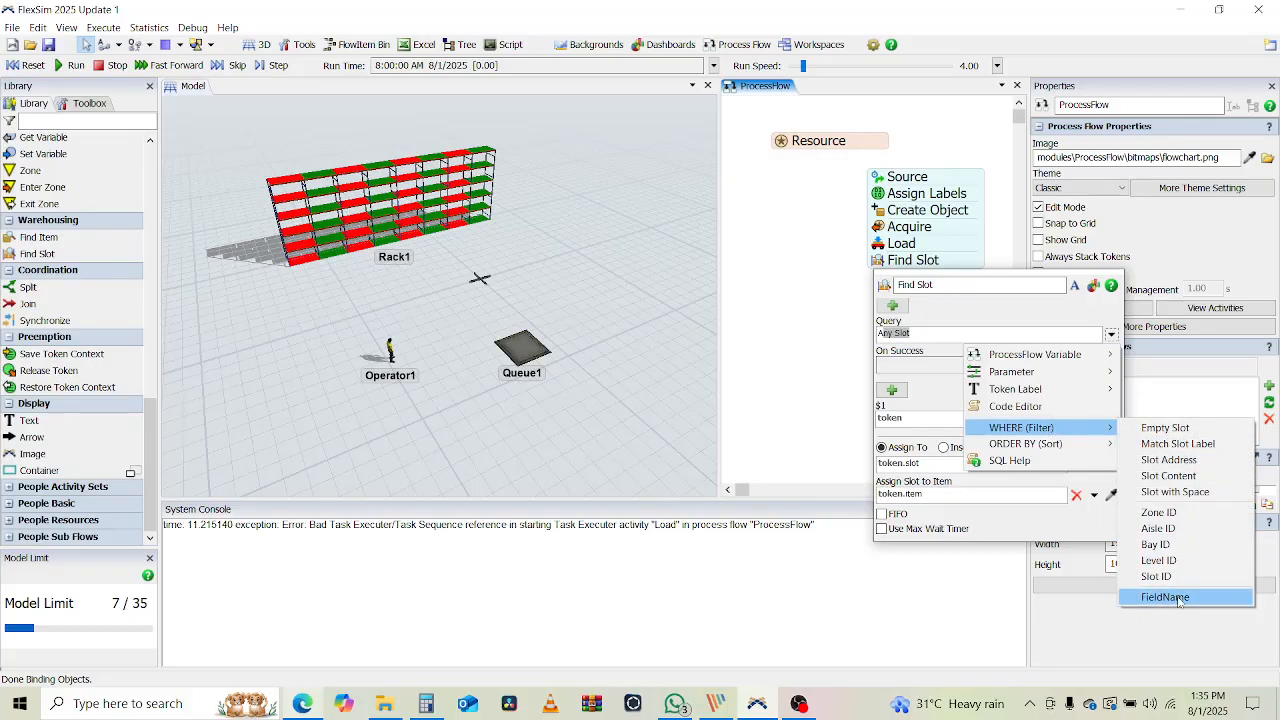
left_click(768, 327)
left_click(380, 220)
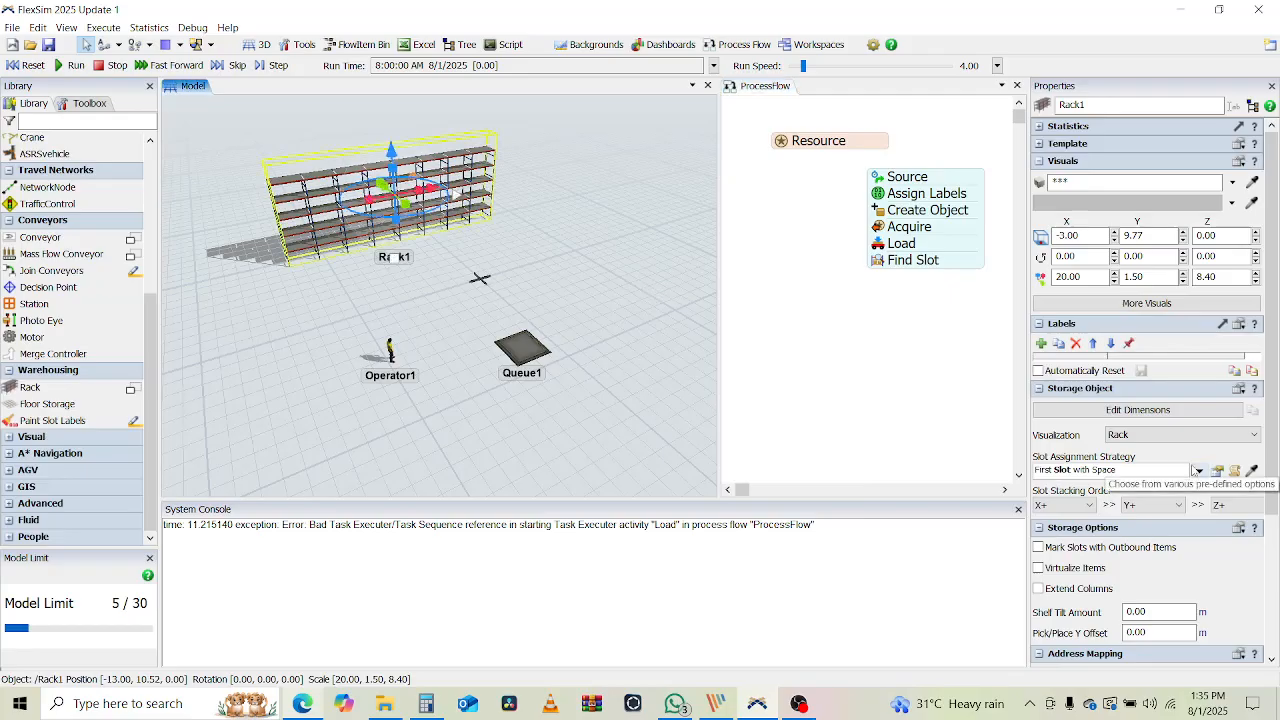
In Storage System settings, add an indexed slot label named SKU and apply it
mouse_move(1271, 175)
left_mouse_down()
mouse_move(1260, 292)
mouse_move(1258, 178)
left_mouse_up()
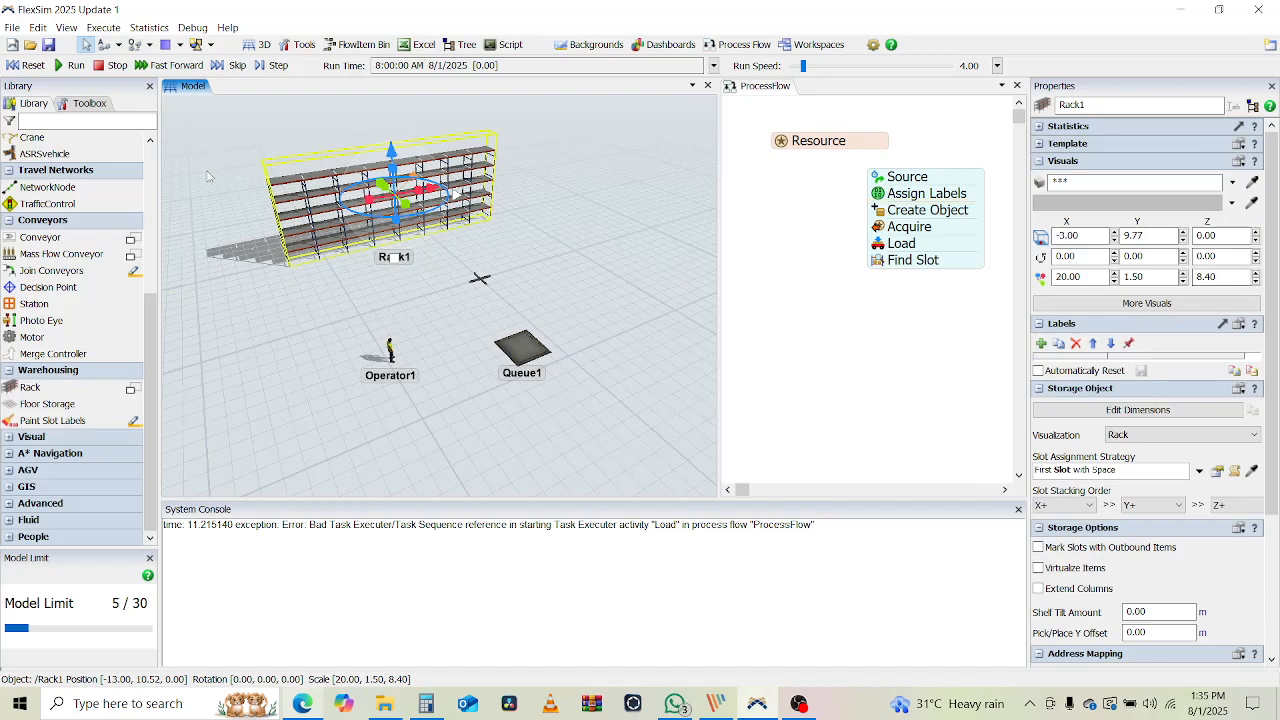
left_click(88, 104)
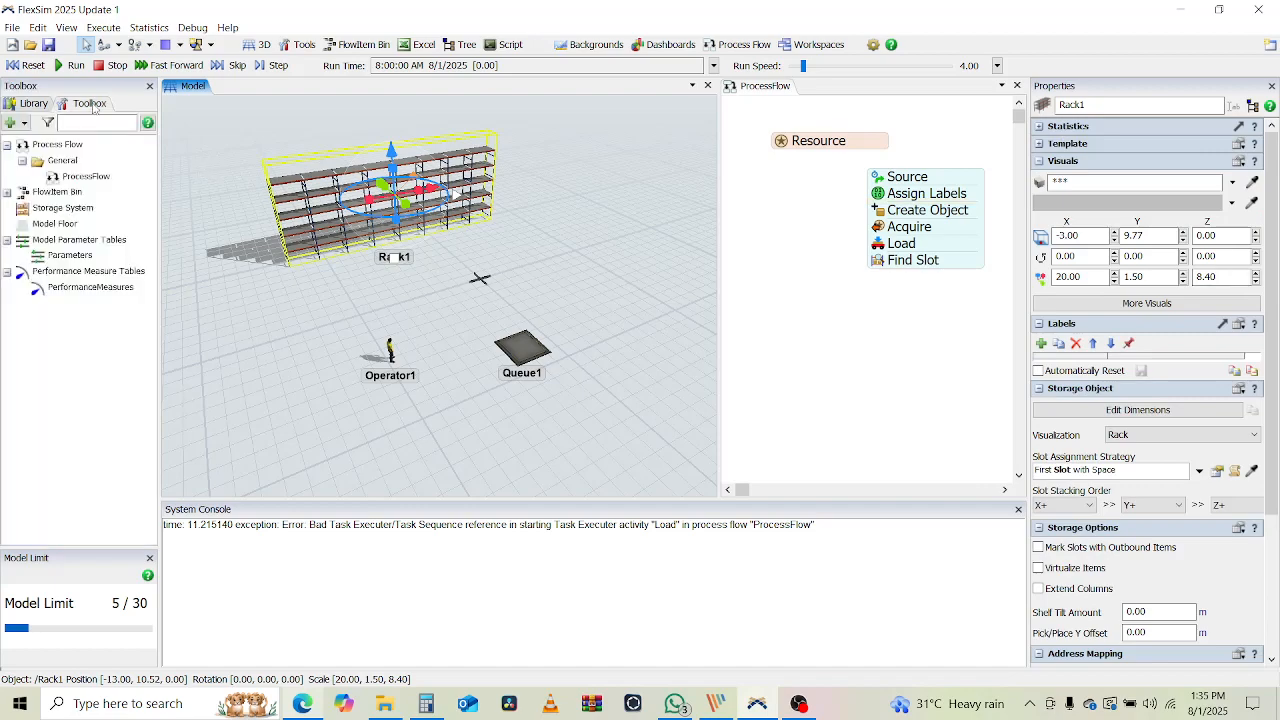
left_click(55, 209)
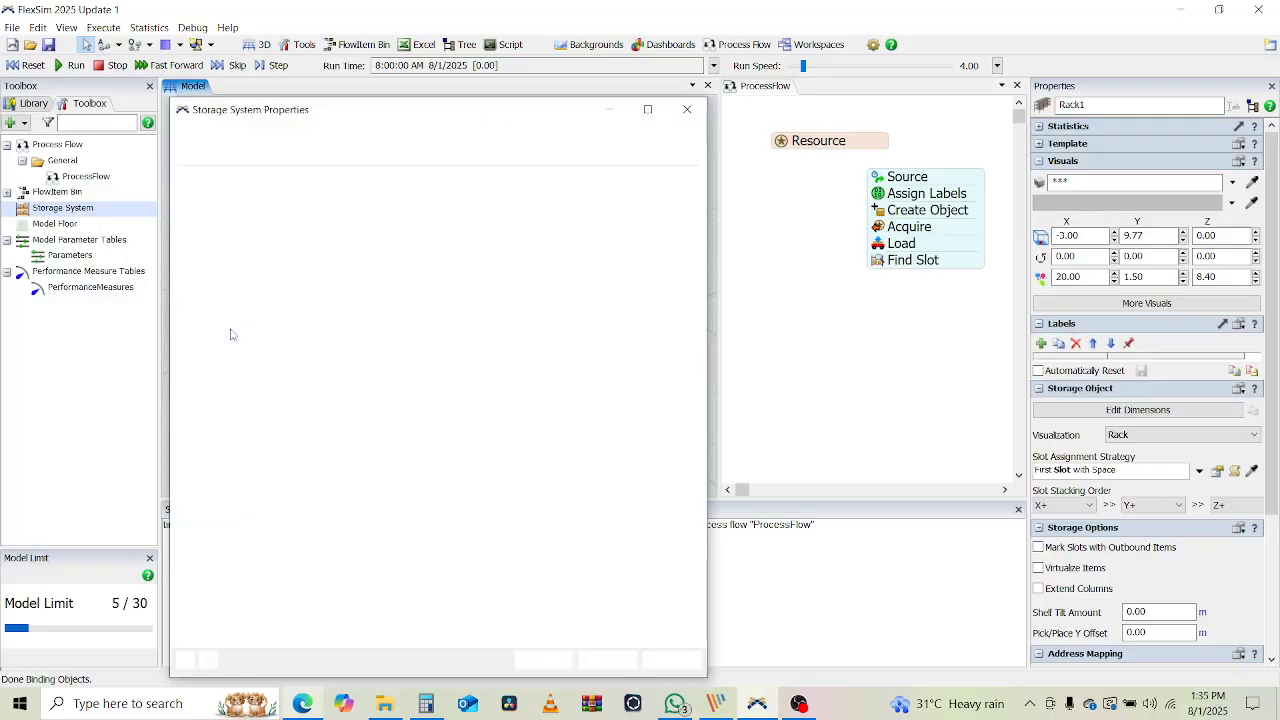
left_click(194, 153)
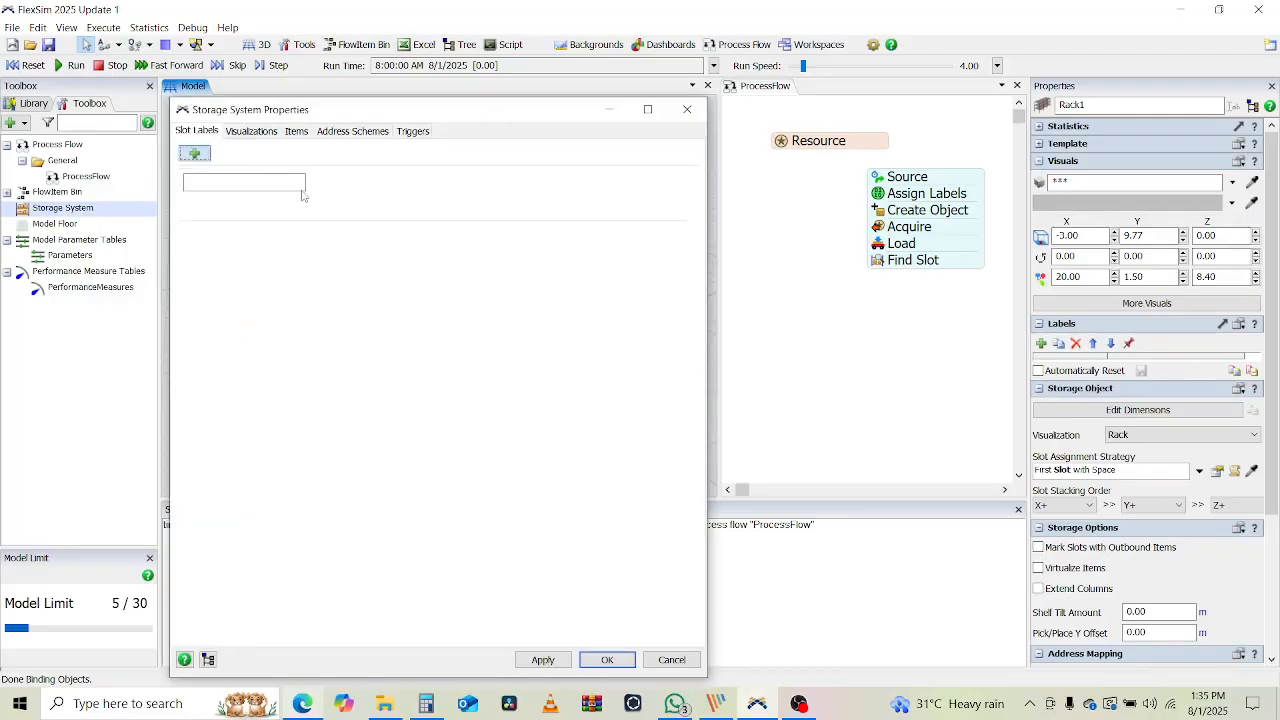
double_click(229, 183)
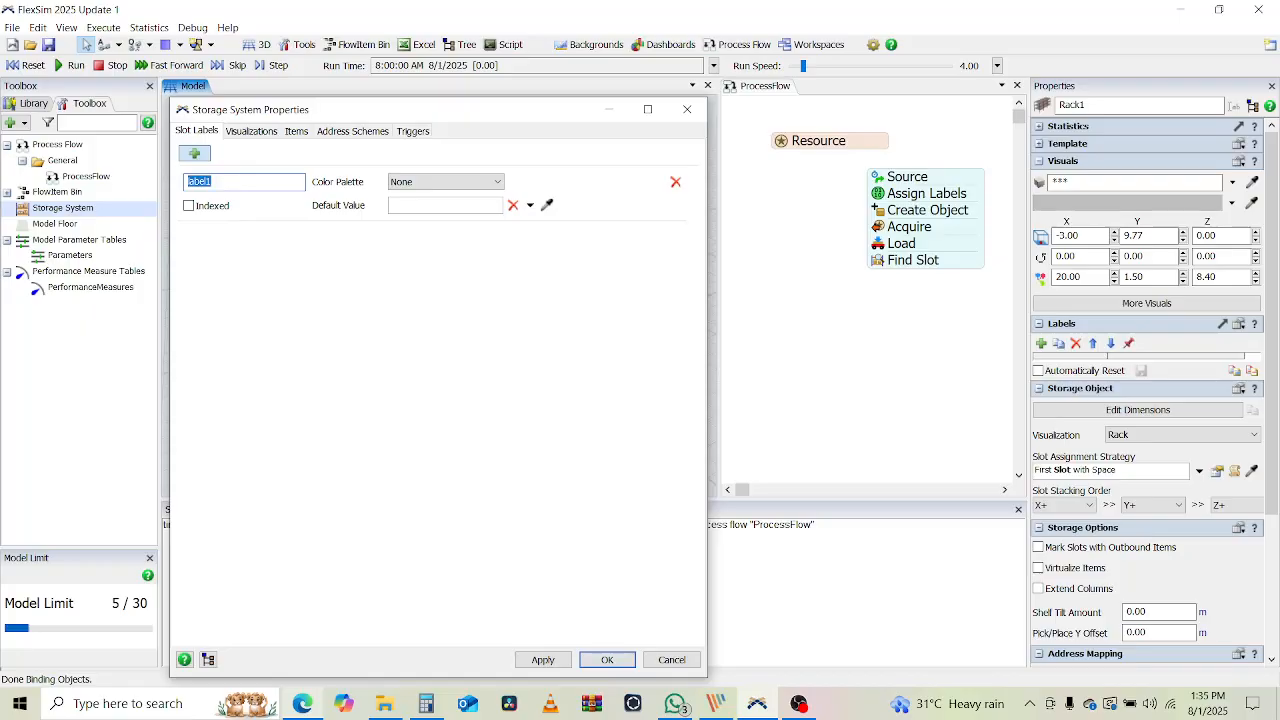
type("SKU")
left_click(543, 660)
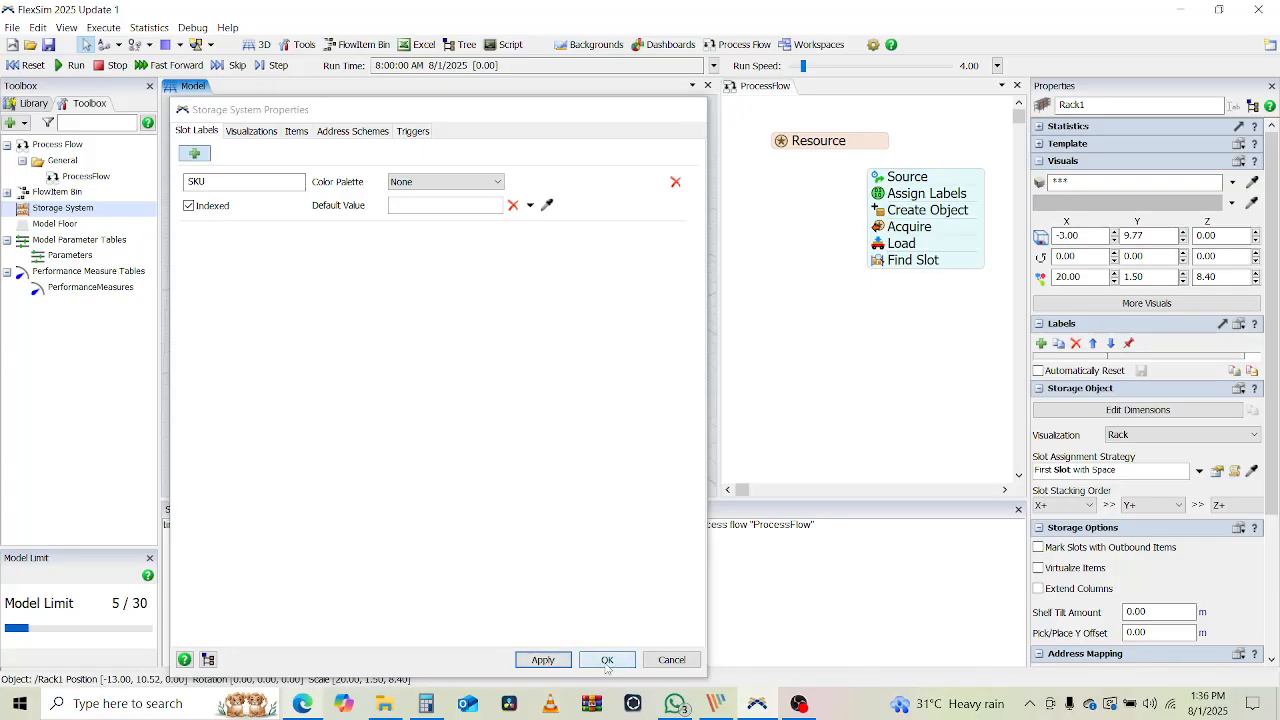
left_click(607, 660)
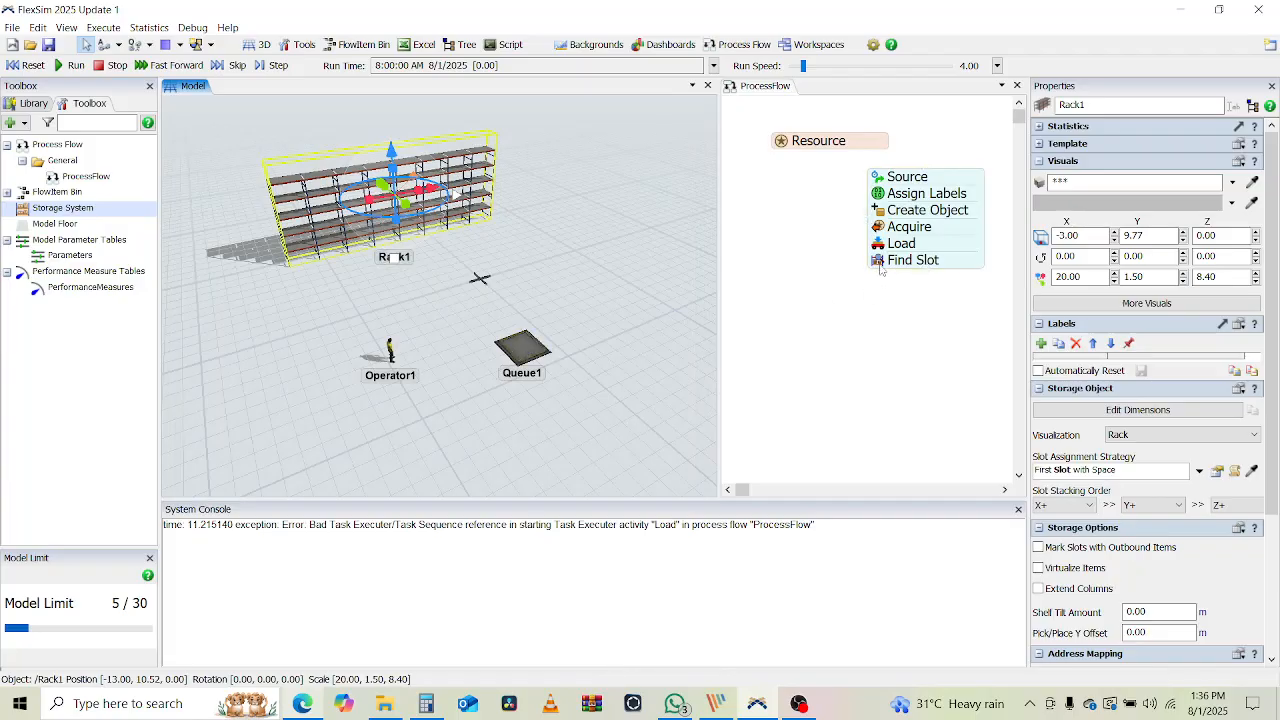
Set the Find Slot query to WHERE SKU == $1.Type
left_click(968, 296)
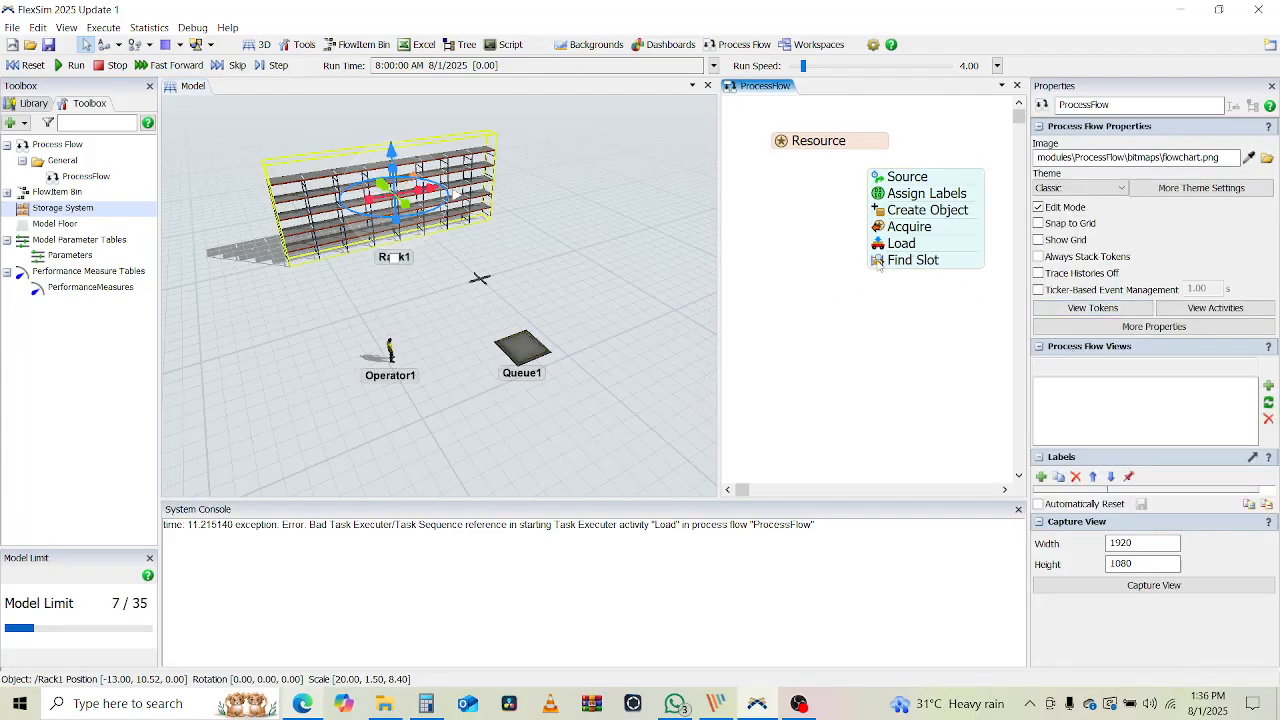
double_click(910, 258)
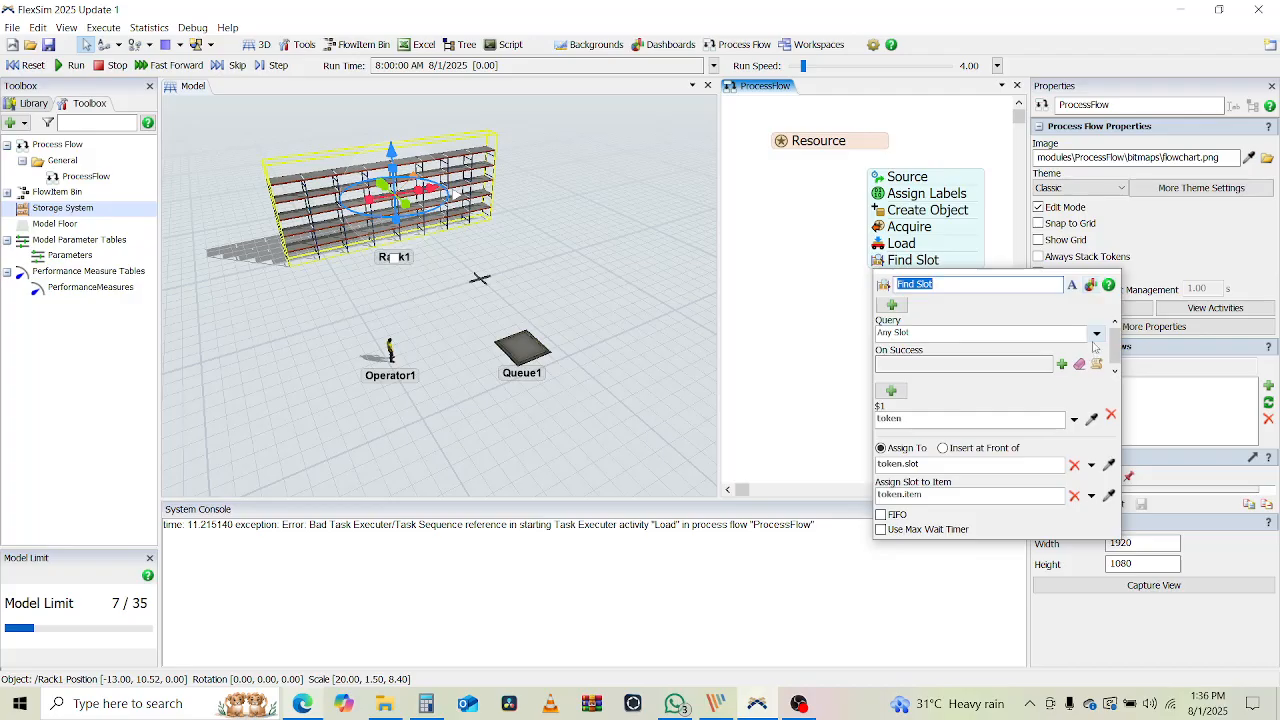
left_click(1097, 333)
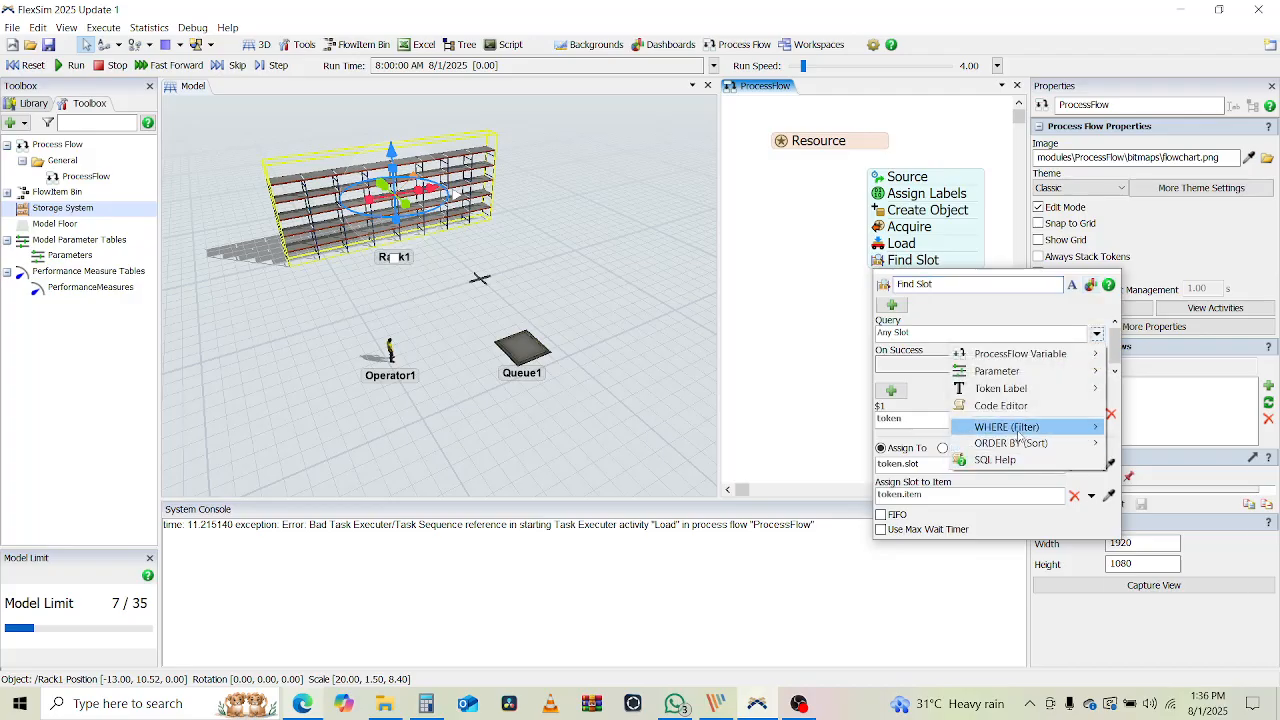
mouse_move(1018, 427)
left_click(1163, 597)
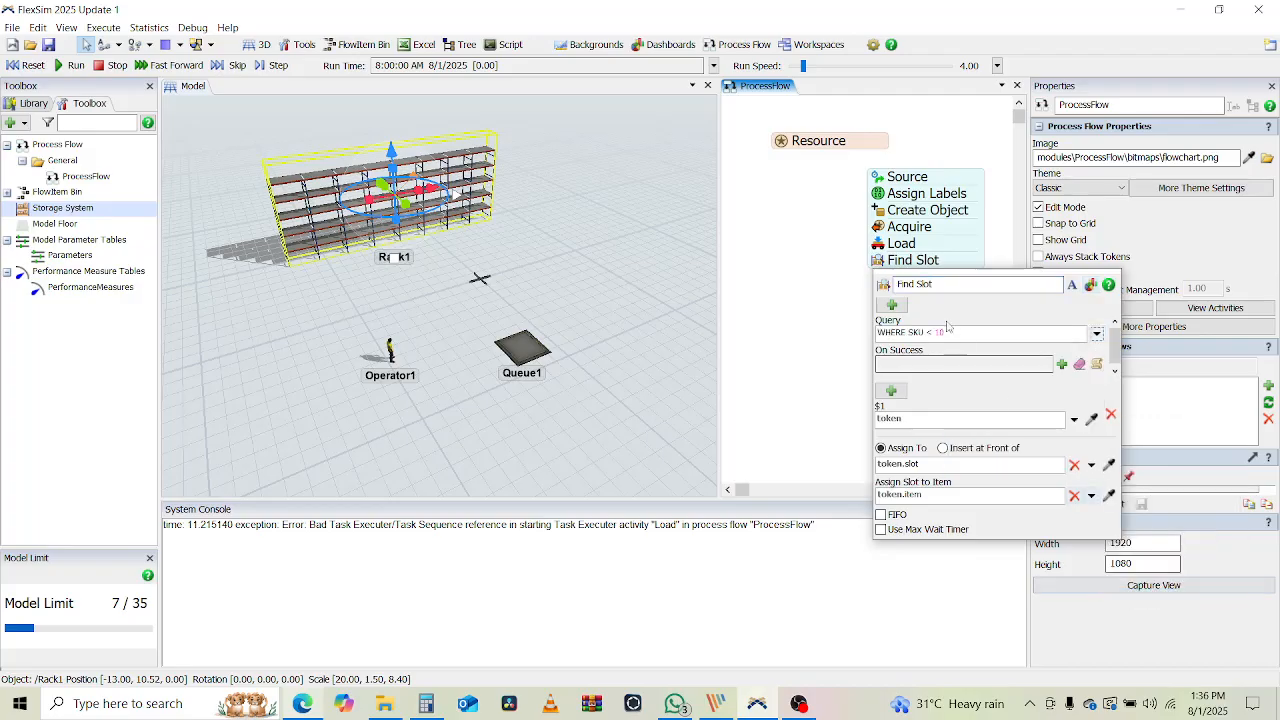
type("< 10")
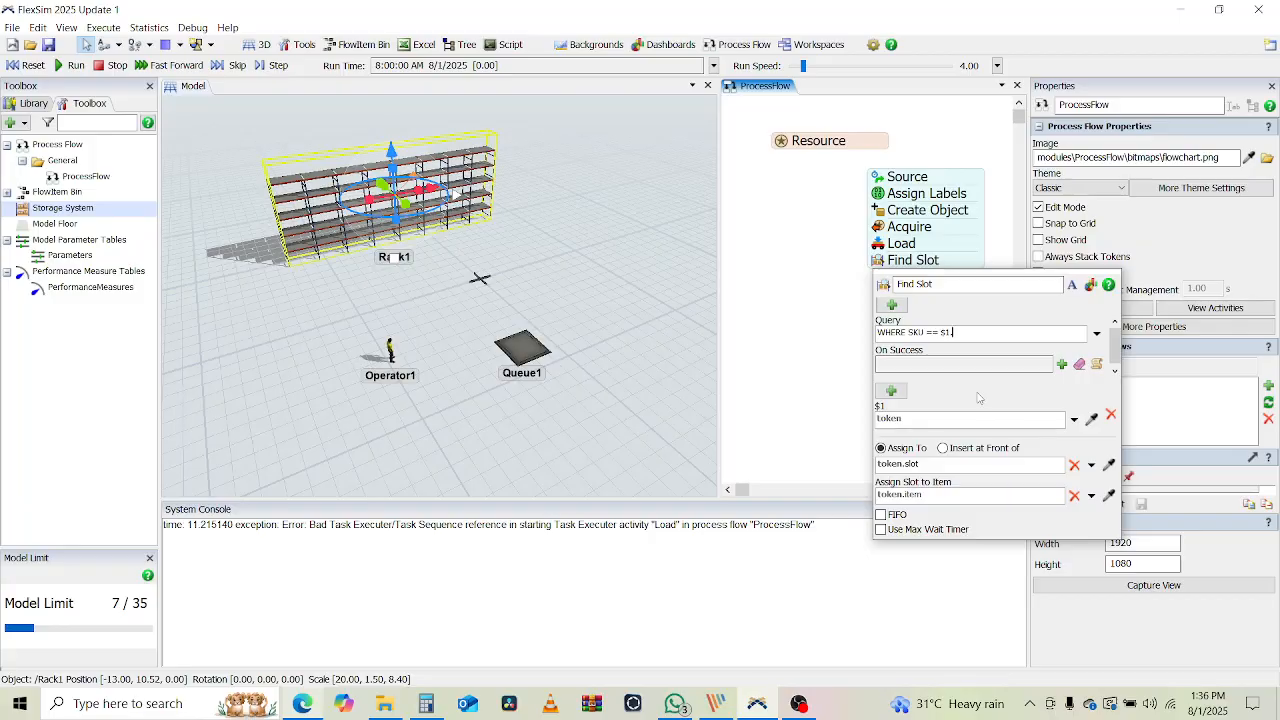
left_click(895, 176)
left_click(880, 194)
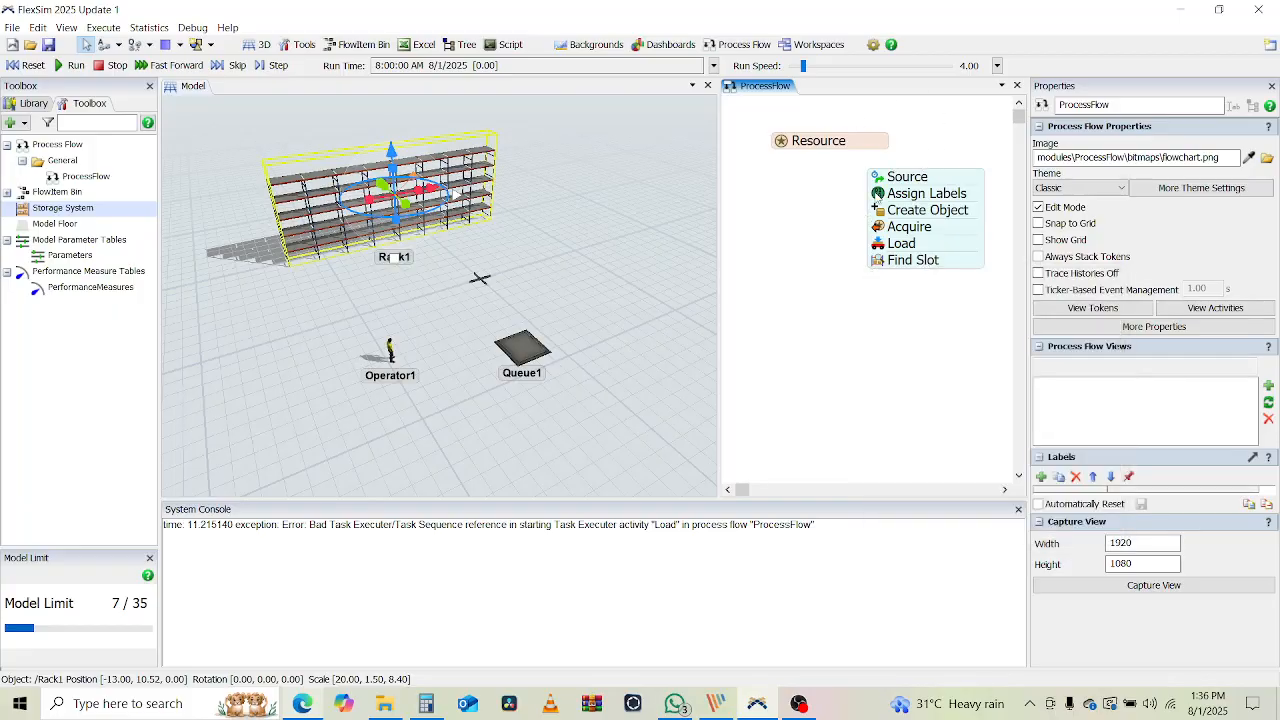
Run the model, inspect the token's item label at Find Slot, then reset to time 0
left_click(852, 314)
left_click(70, 65)
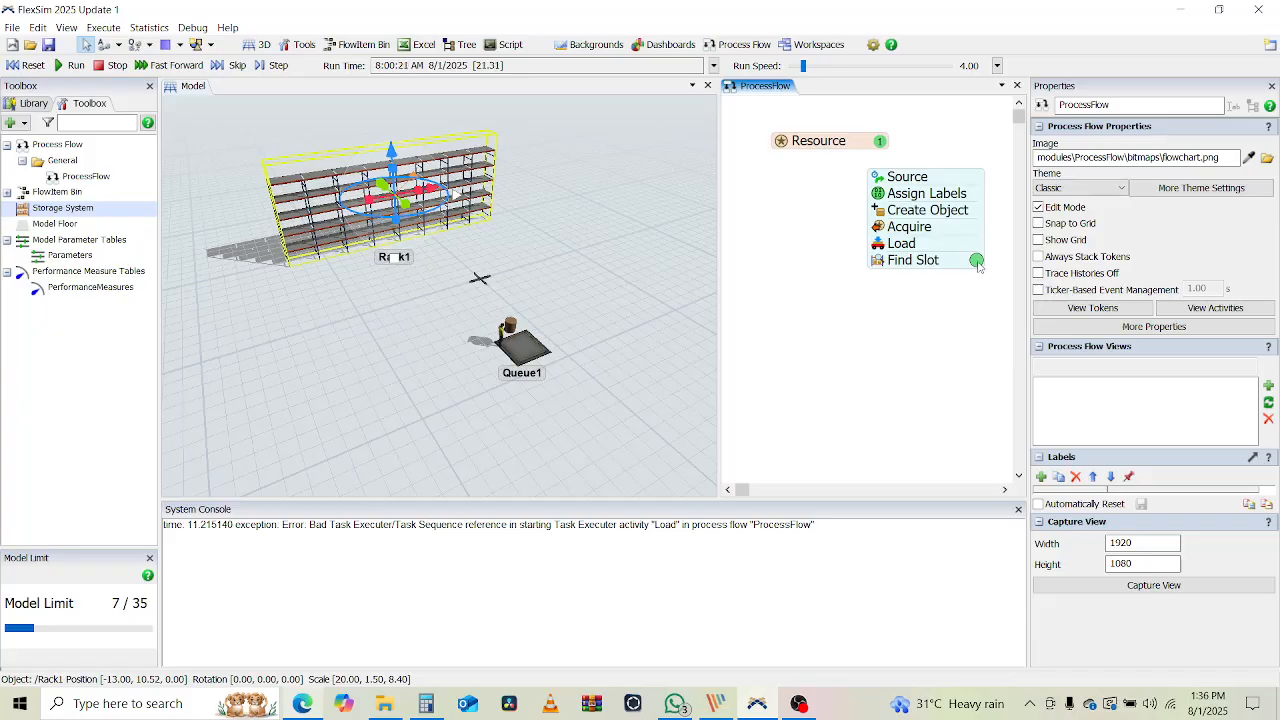
left_click(977, 261)
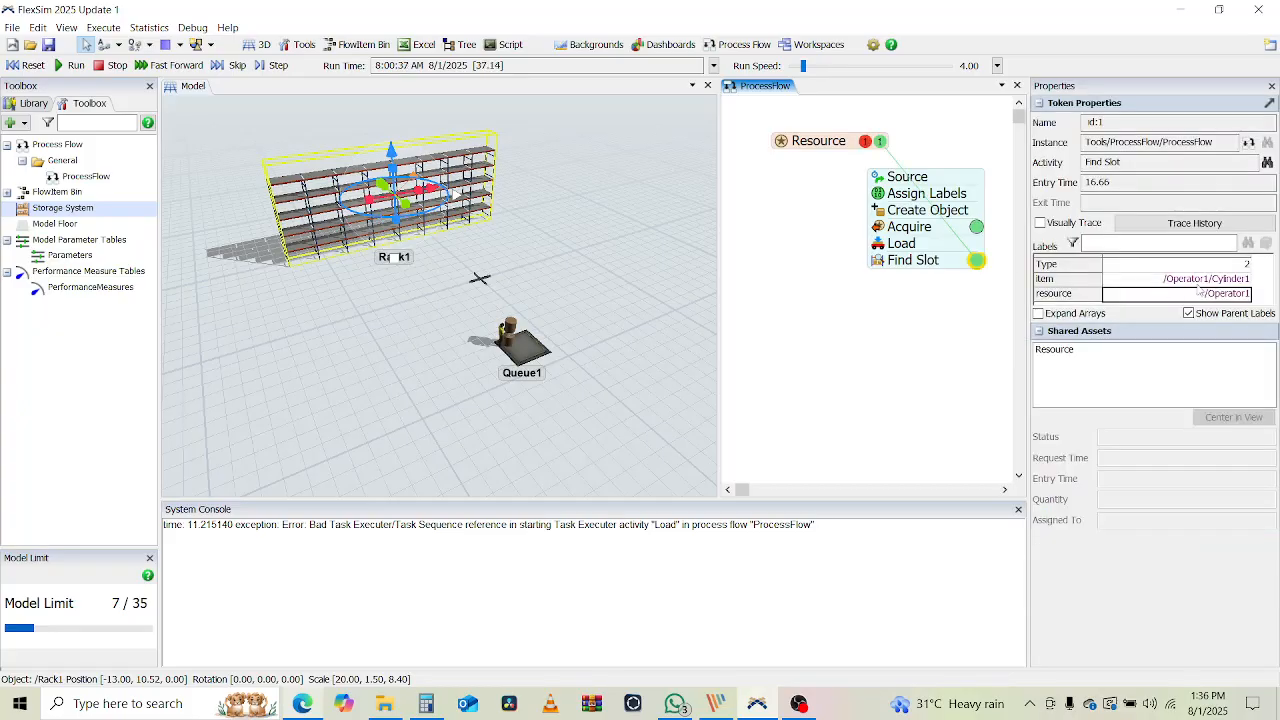
left_click(1074, 284)
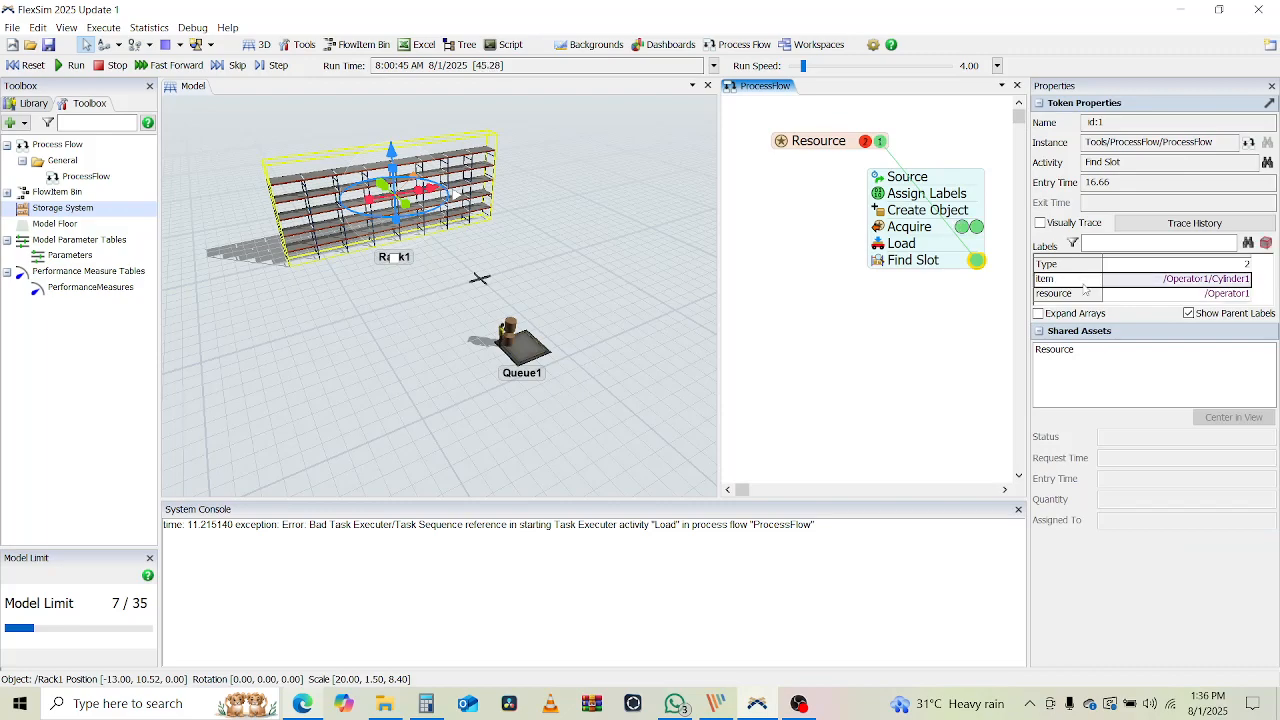
left_click(30, 67)
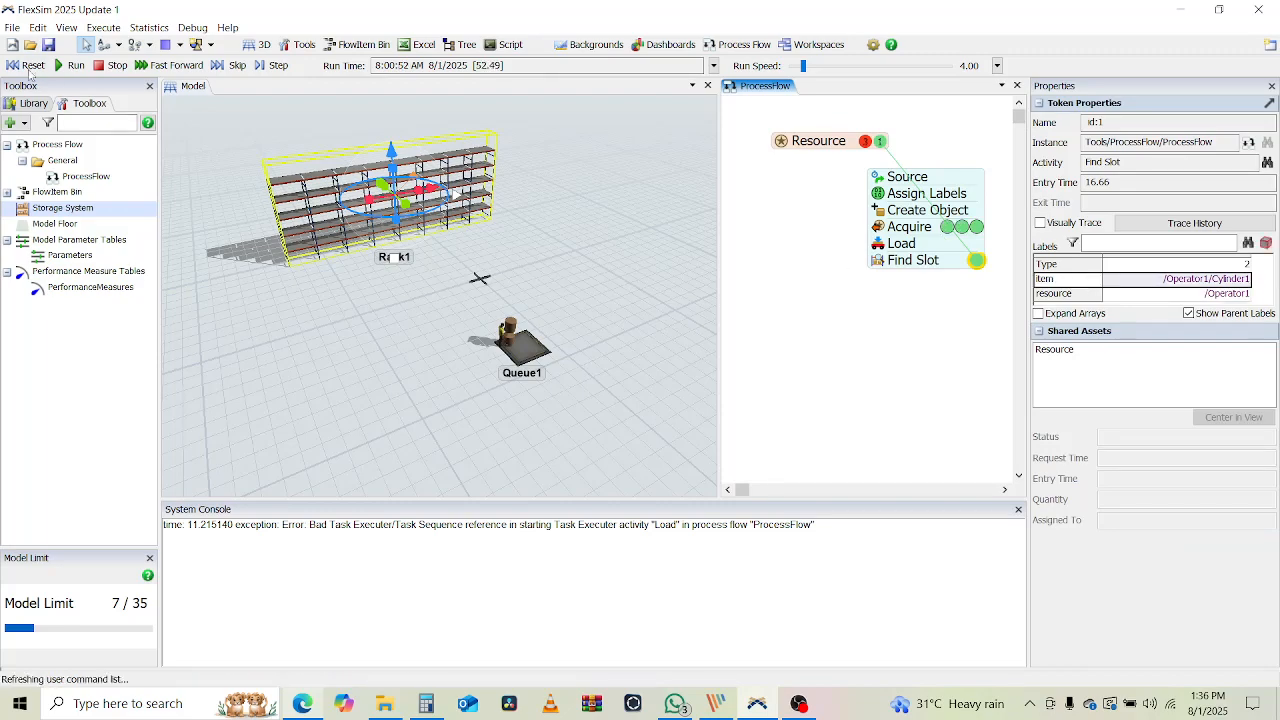
left_click(878, 259)
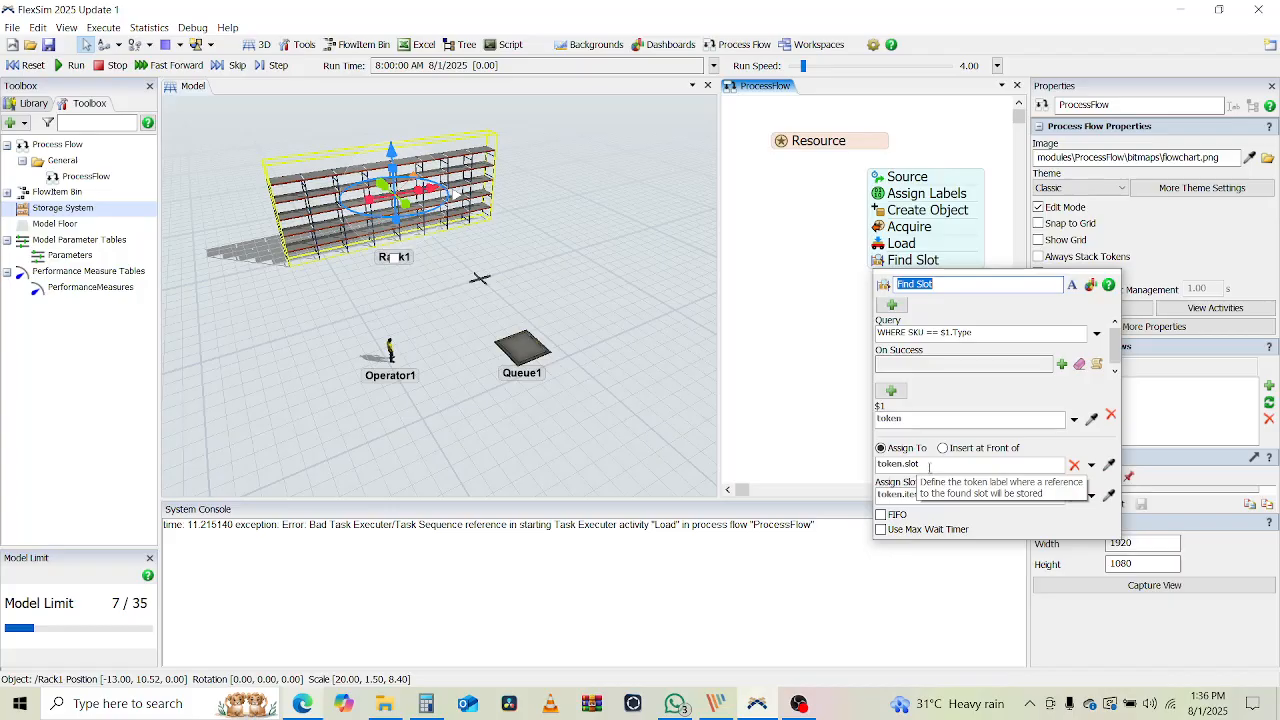
Close the Find Slot settings and pick Assign Labels from the process flow library
left_click(898, 495)
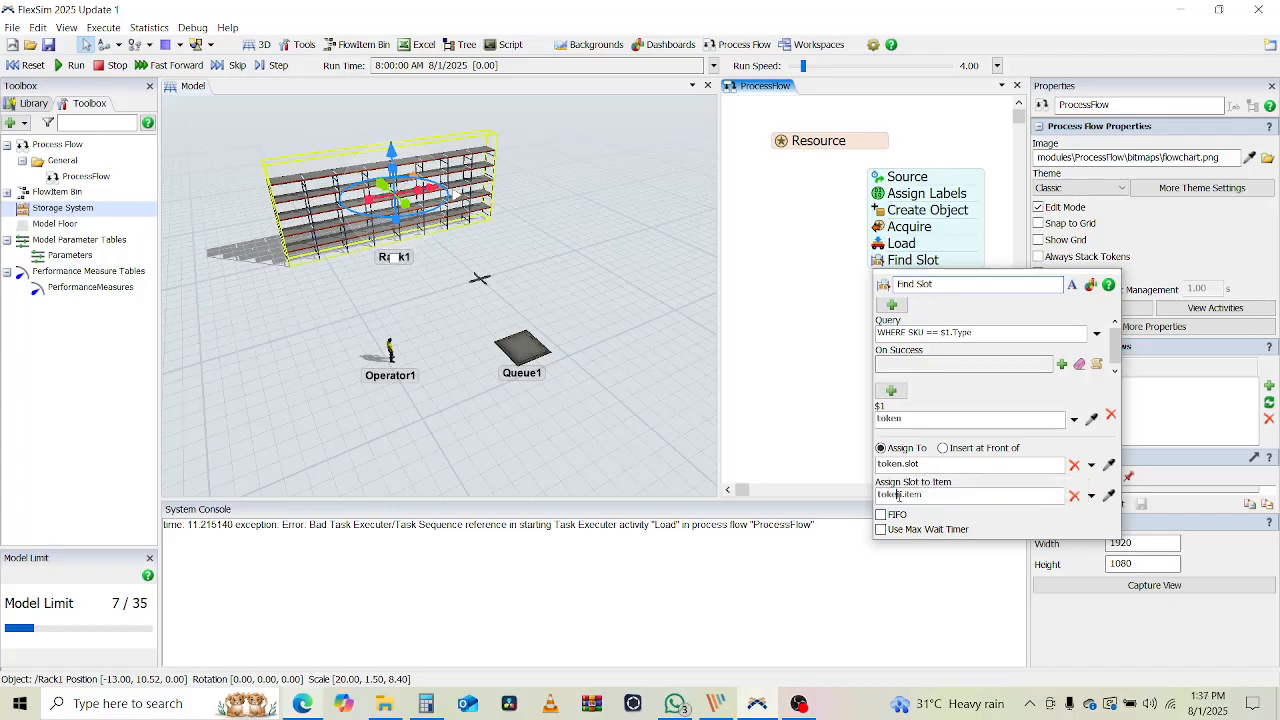
left_click(785, 406)
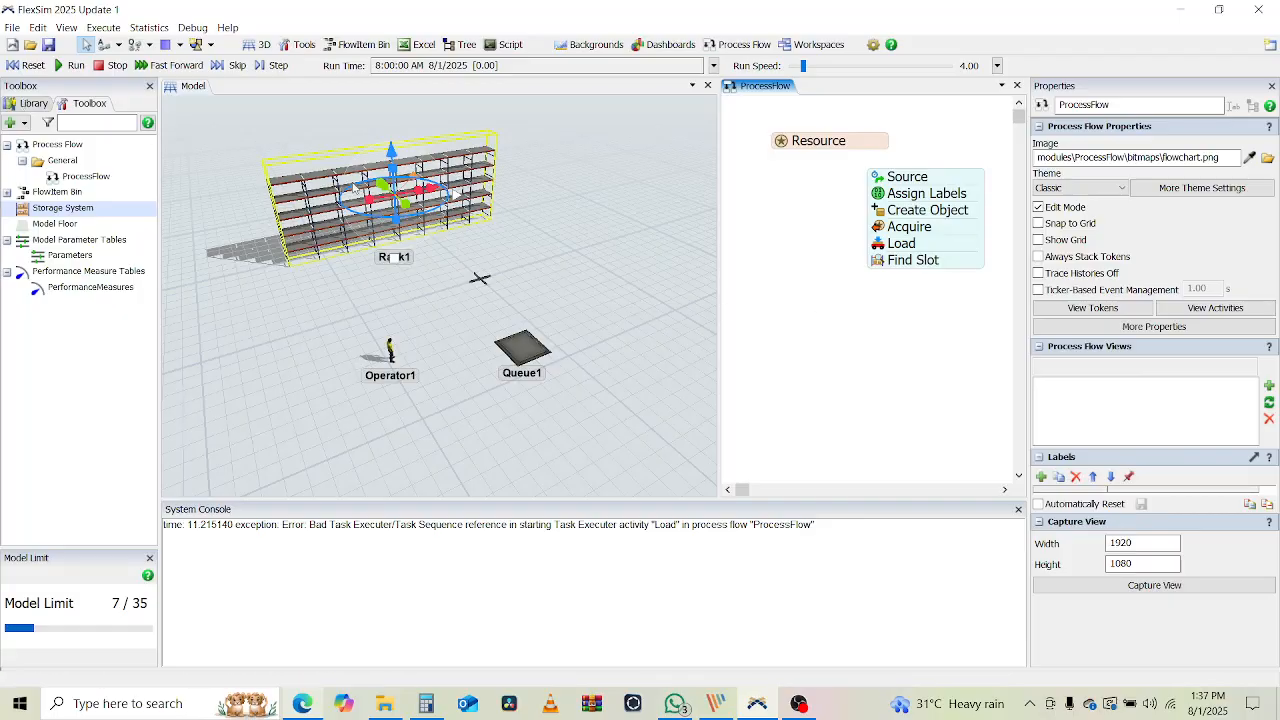
left_click(33, 103)
scroll(57, 290, "down", 10)
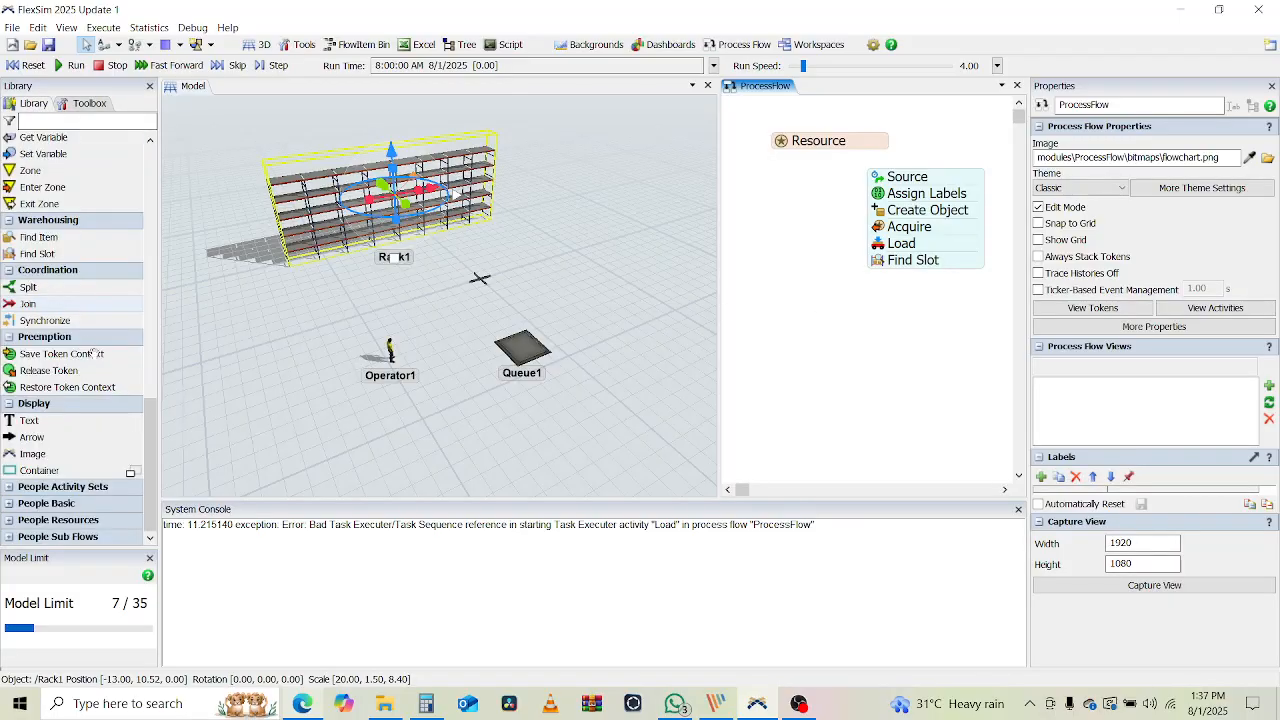
scroll(97, 391, "up", 4)
scroll(97, 391, "up", 8)
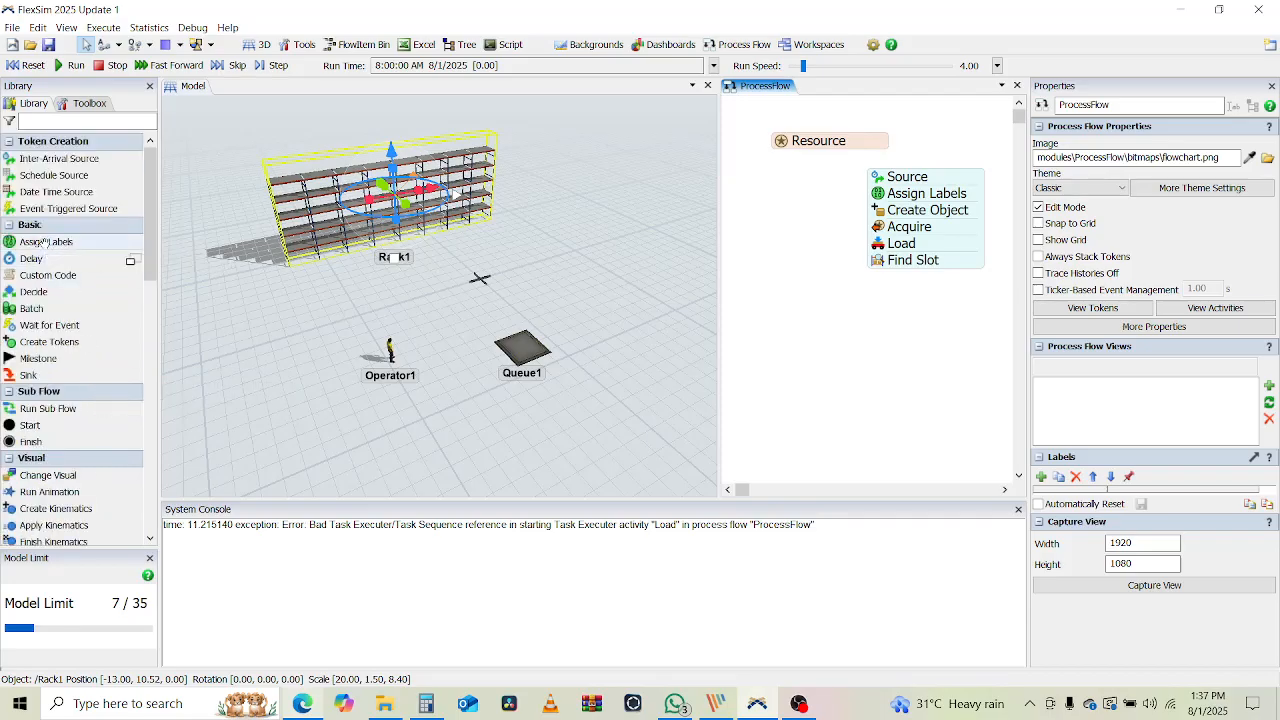
left_click(45, 243)
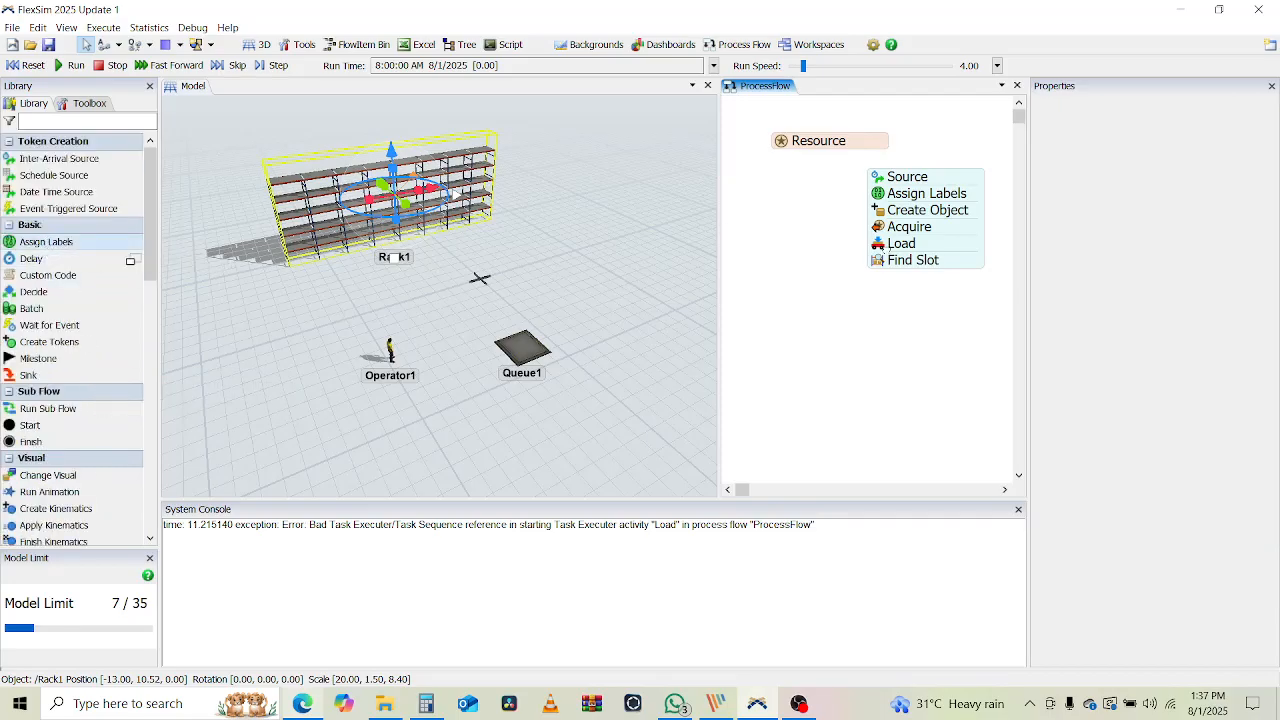
Add Assign Labels below Find Slot, run to verify the token's slot label, then reset
left_click(890, 282)
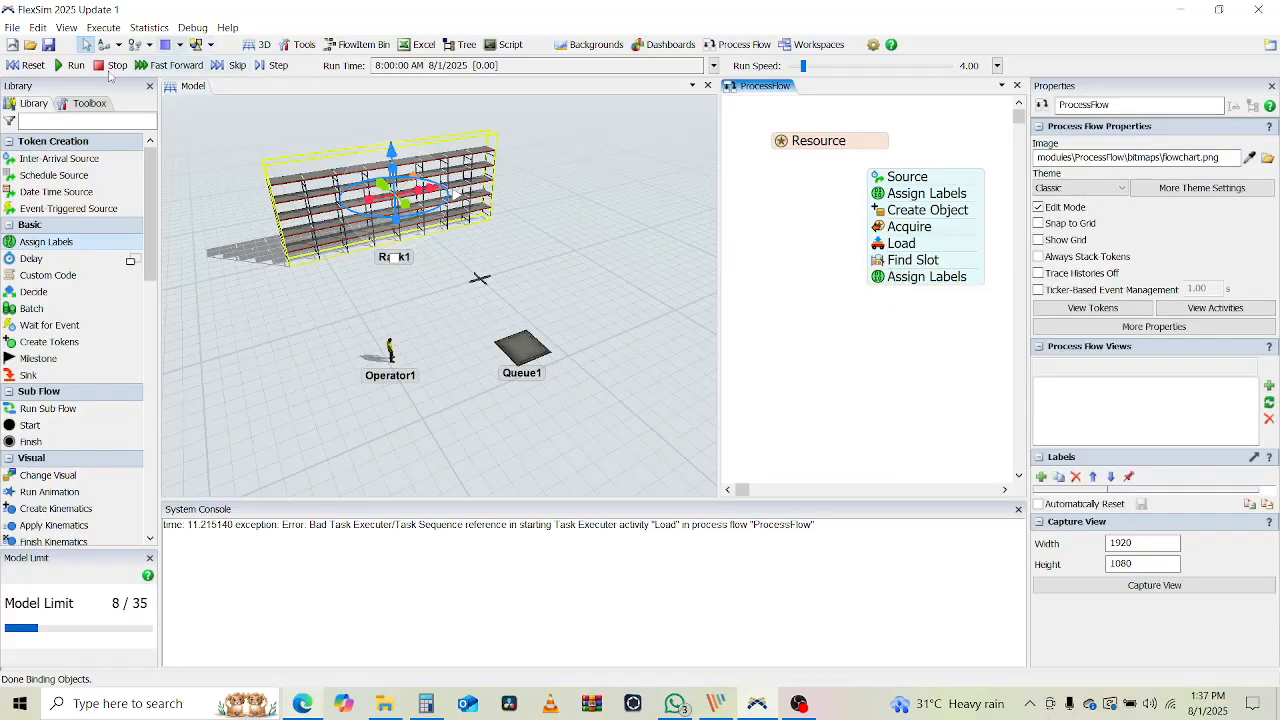
left_click(77, 68)
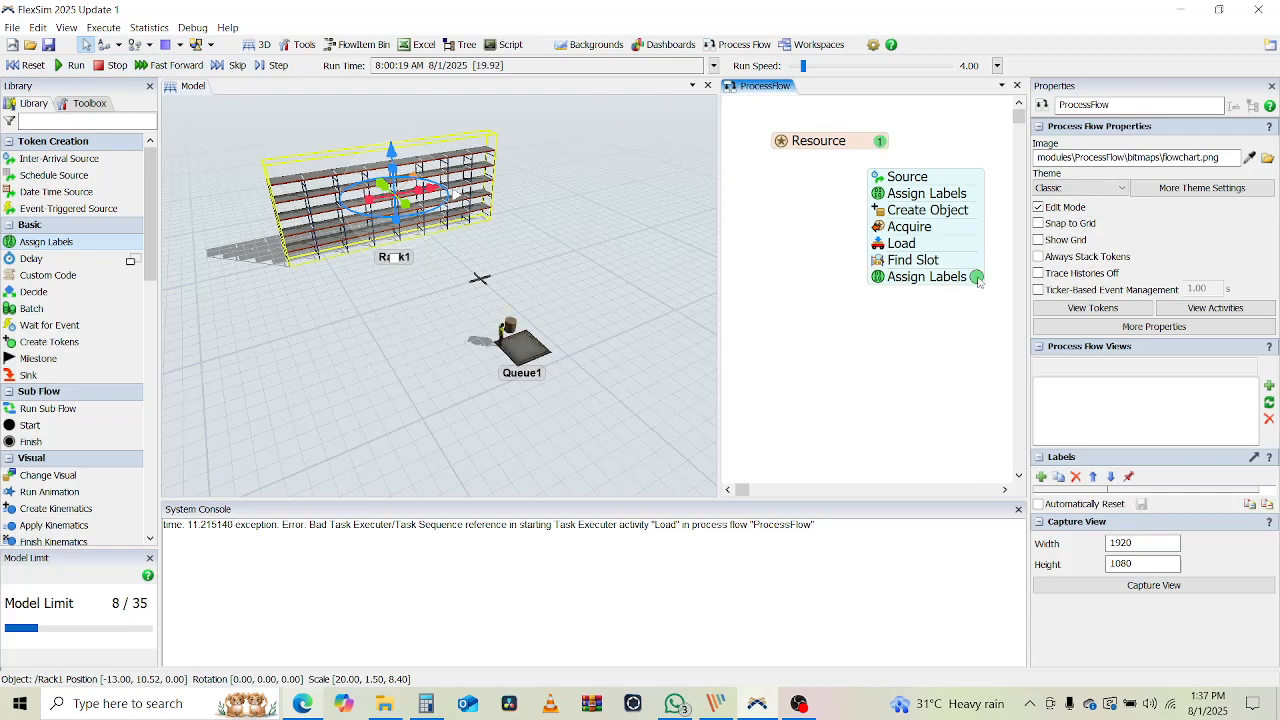
left_click(977, 280)
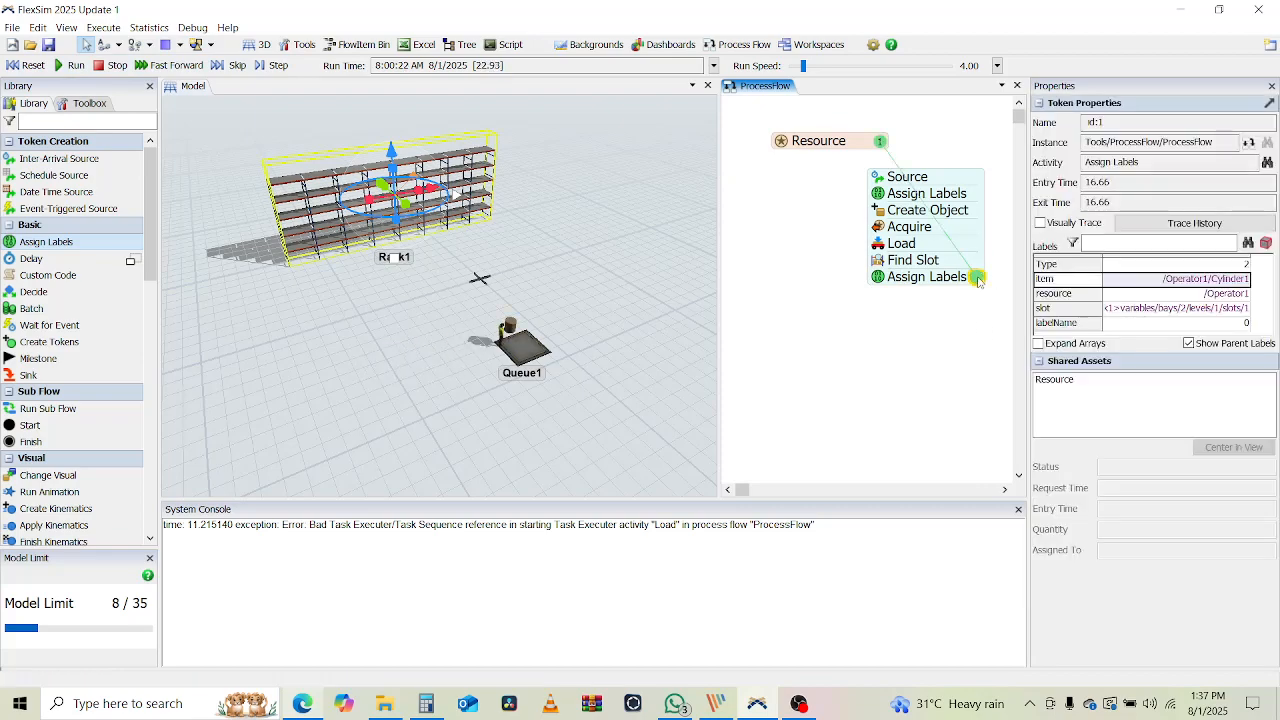
left_click(1146, 310)
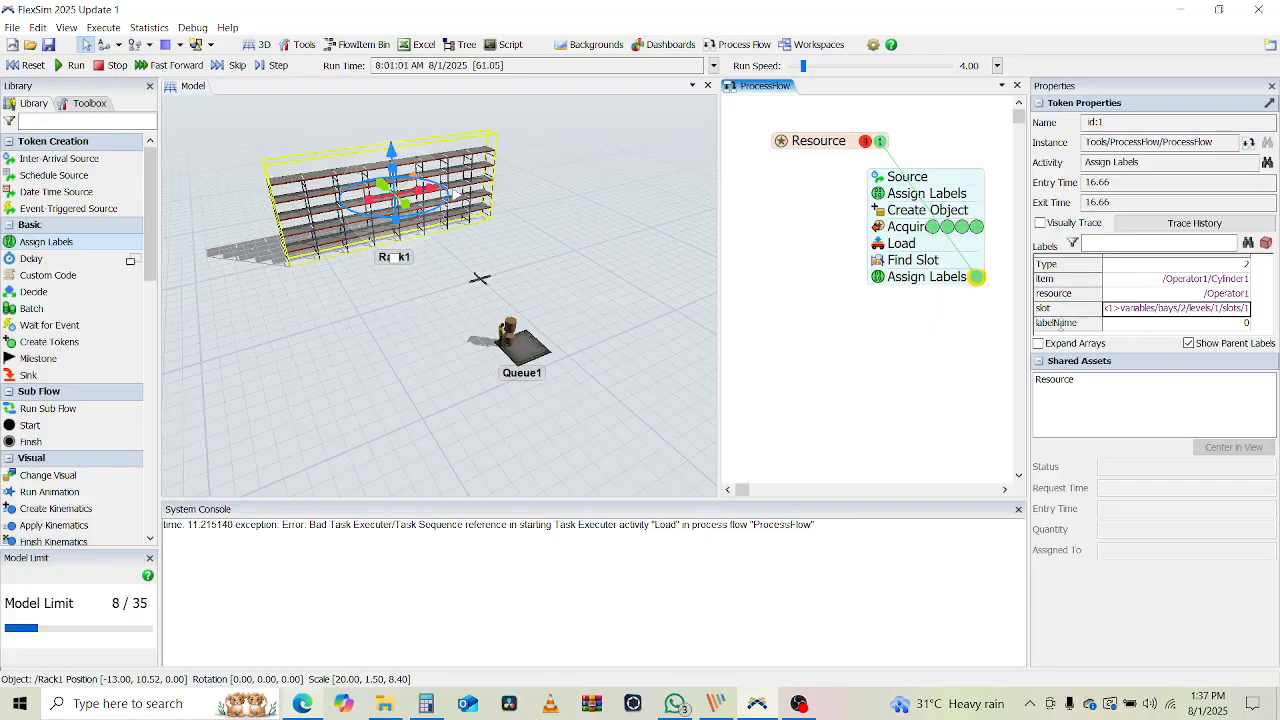
left_click(20, 65)
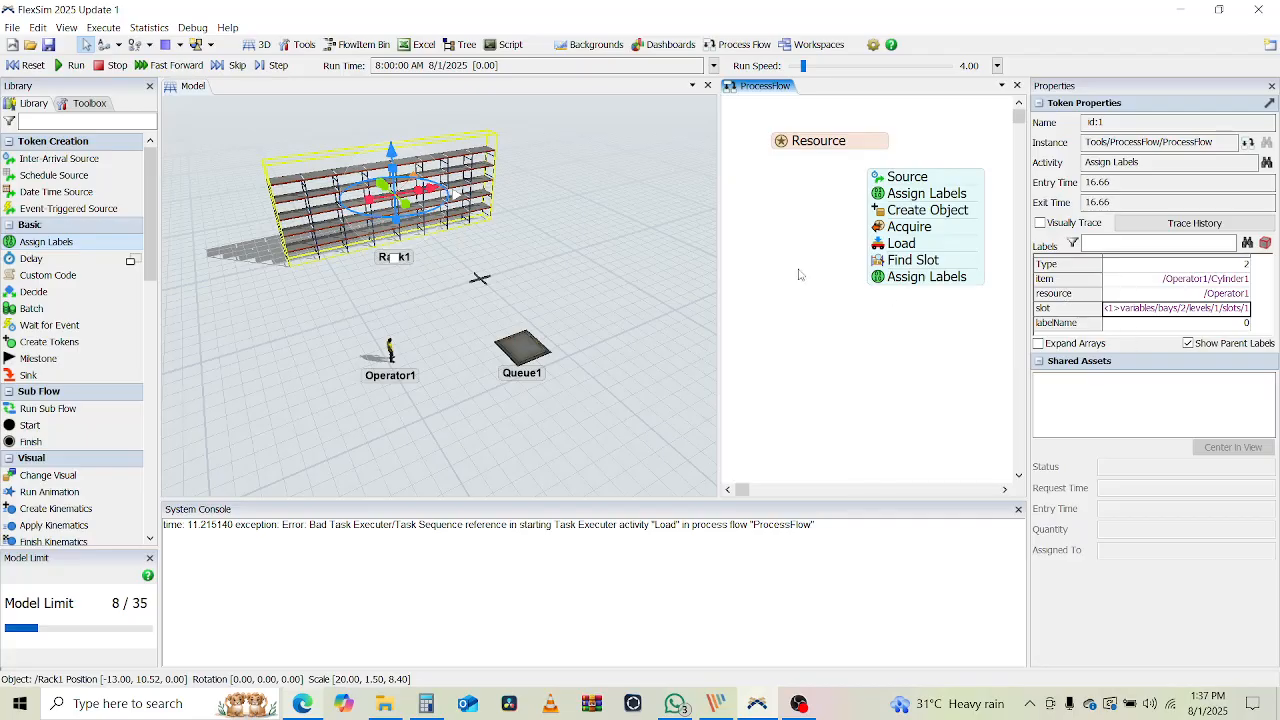
Review Find Slot's Assign Slot to Item setting
double_click(878, 278)
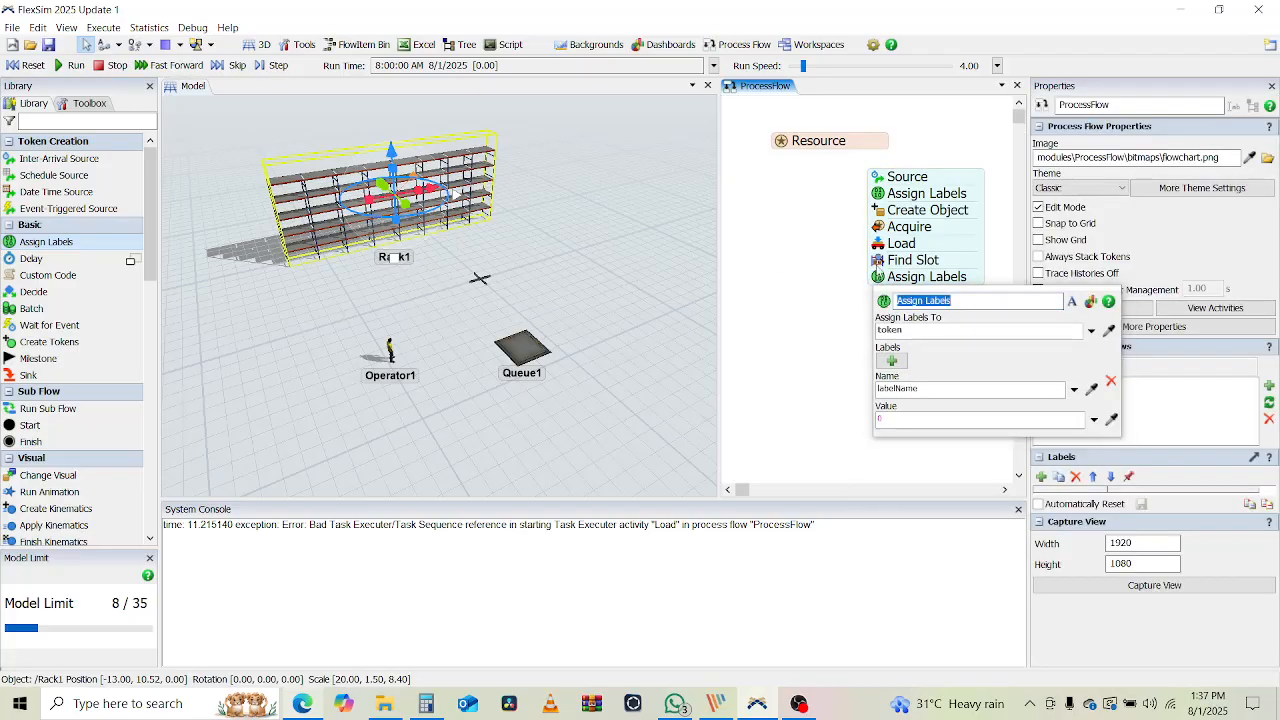
double_click(878, 260)
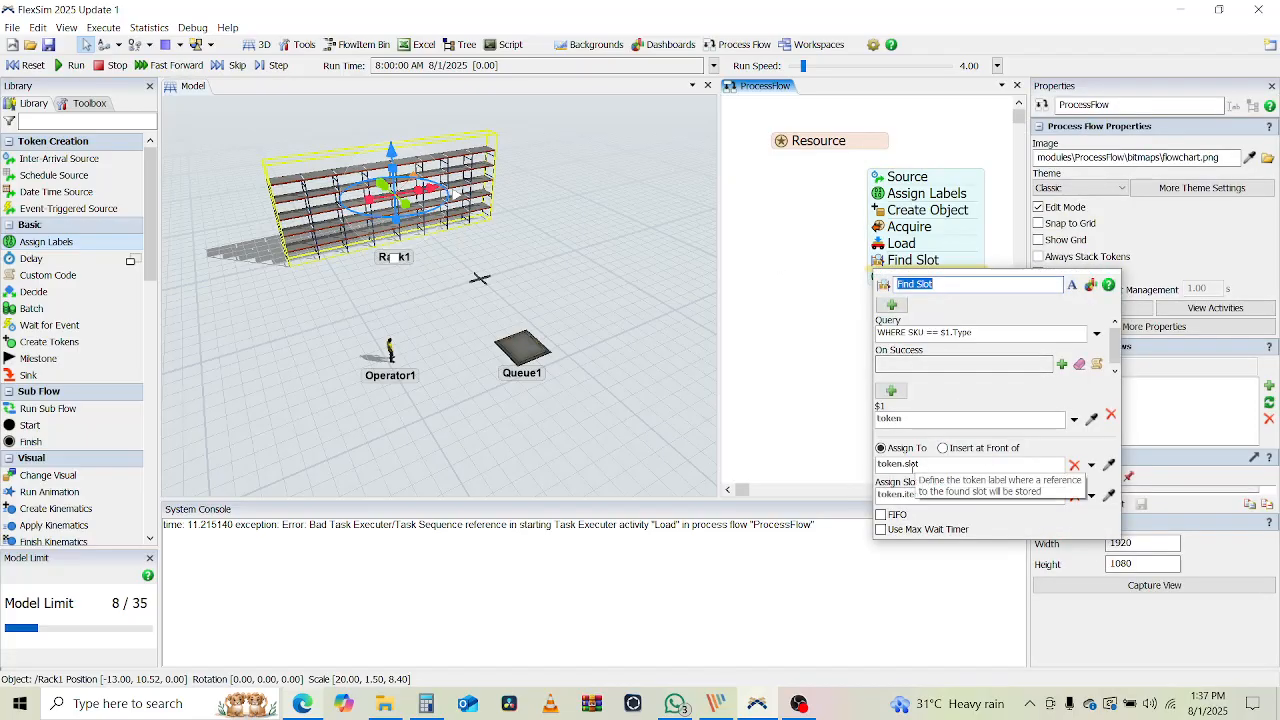
left_click(910, 495)
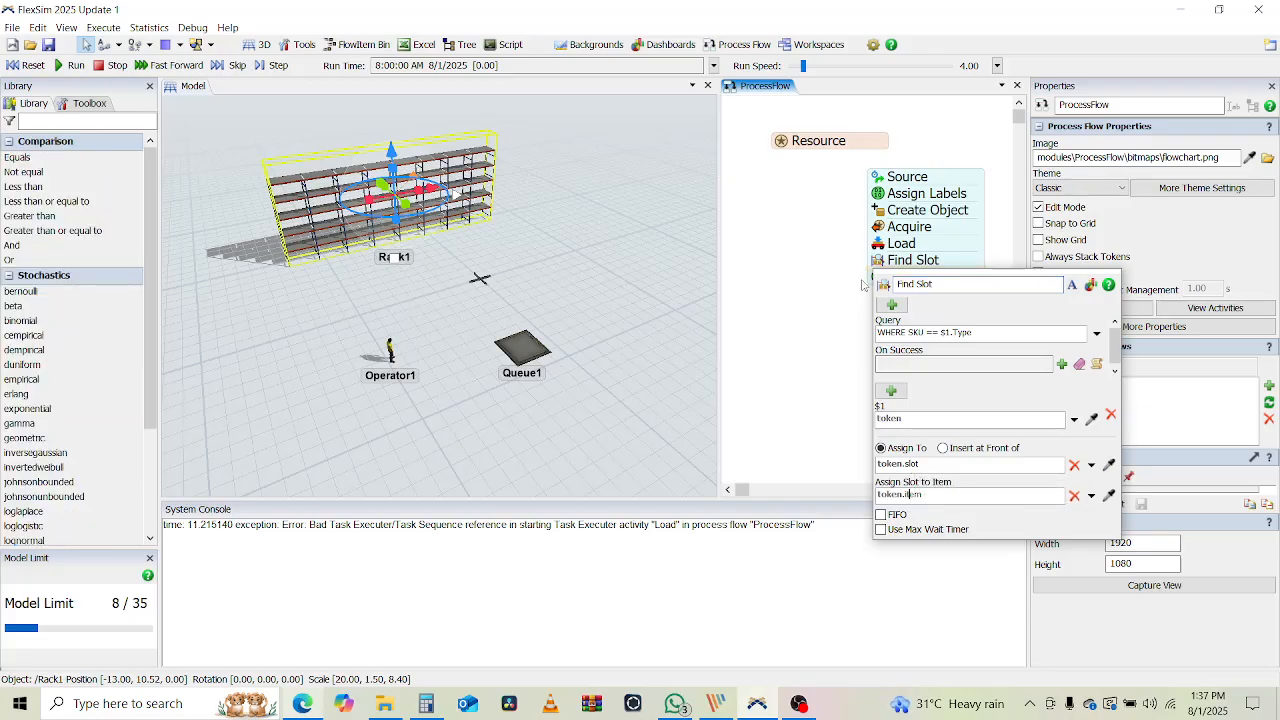
left_click(862, 285)
Give the last Assign Labels a Rack label valued token.slot.as(Storage.Slot).storageObject
double_click(878, 280)
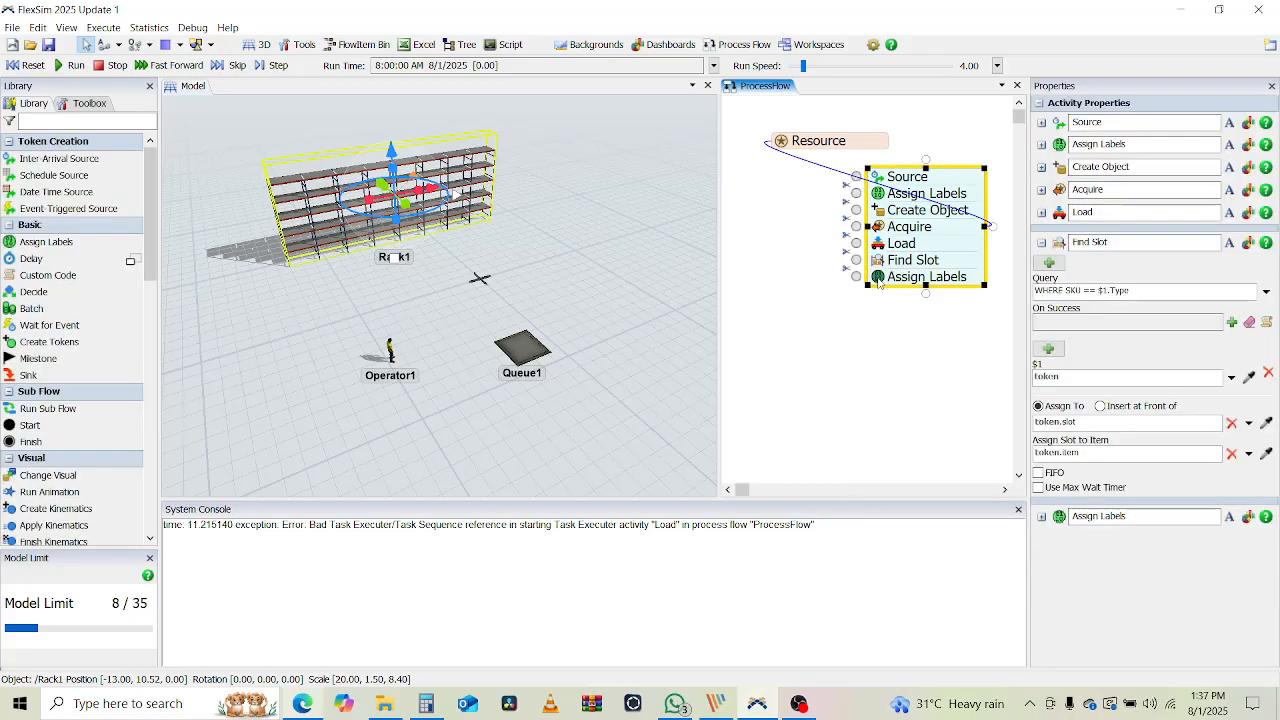
left_click(903, 329)
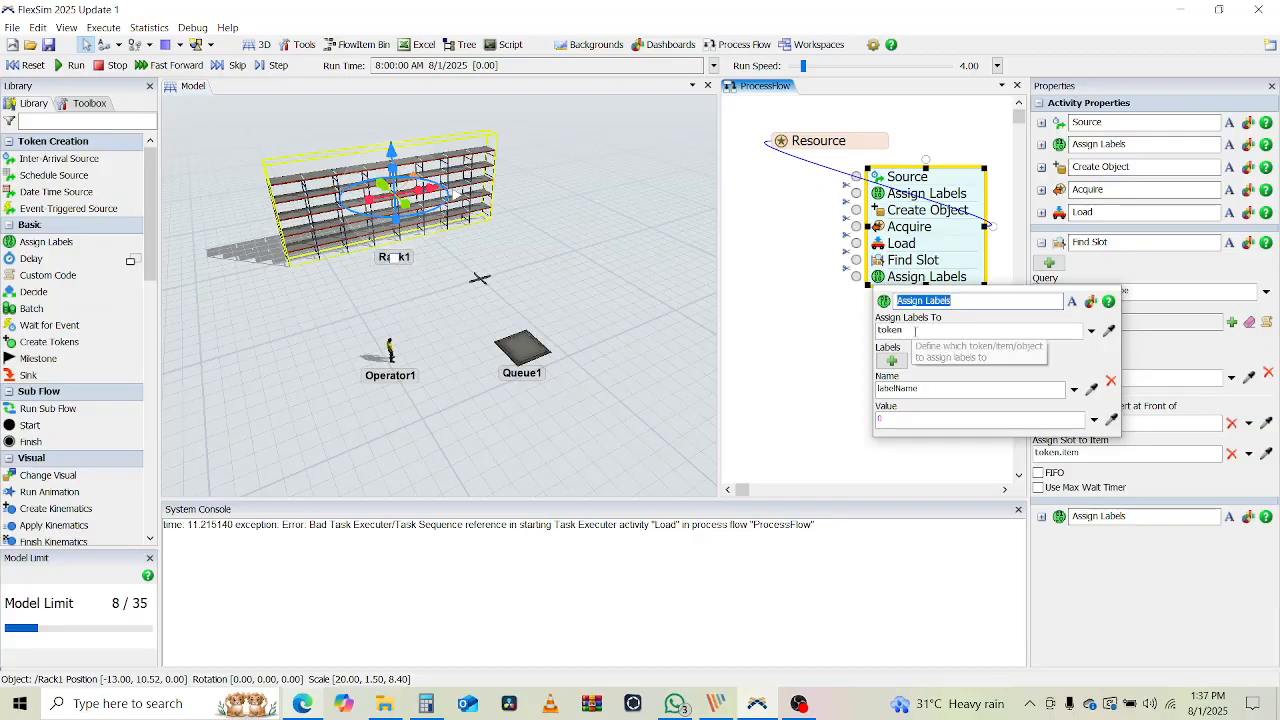
double_click(919, 390)
type("R")
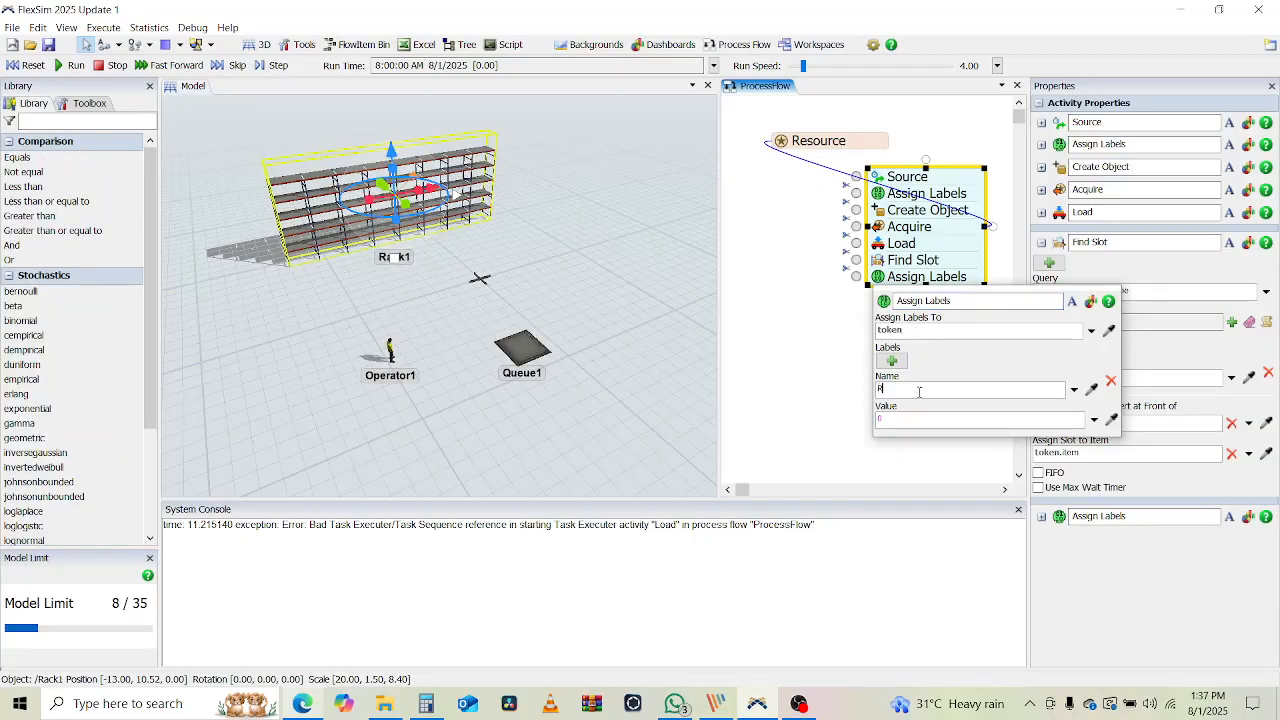
type("ack")
double_click(897, 423)
type("ken.slot")
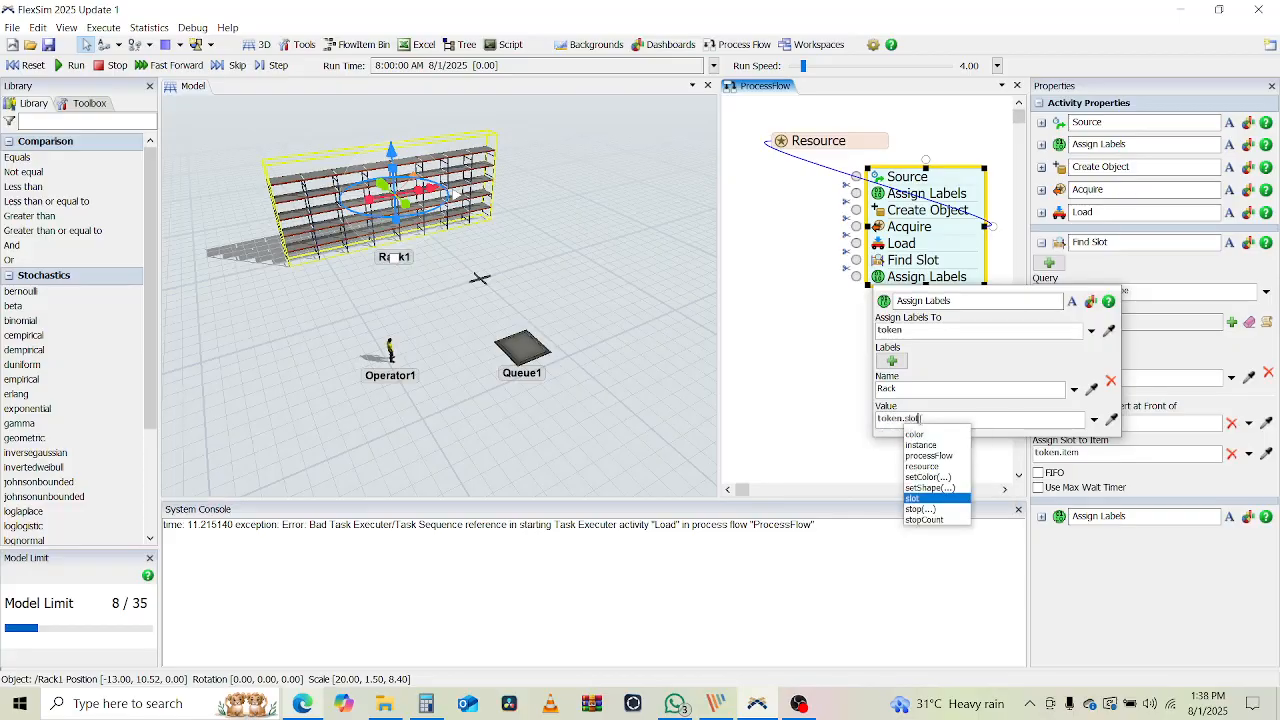
type(".as(S")
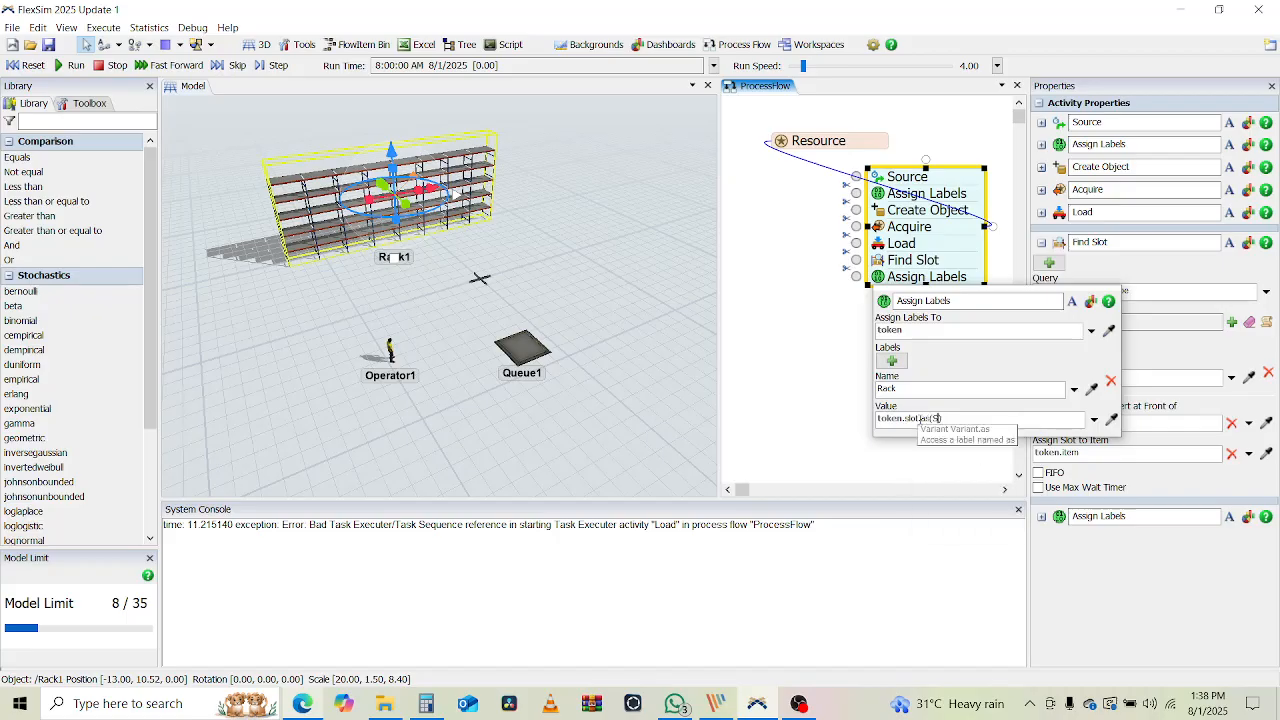
type("tora")
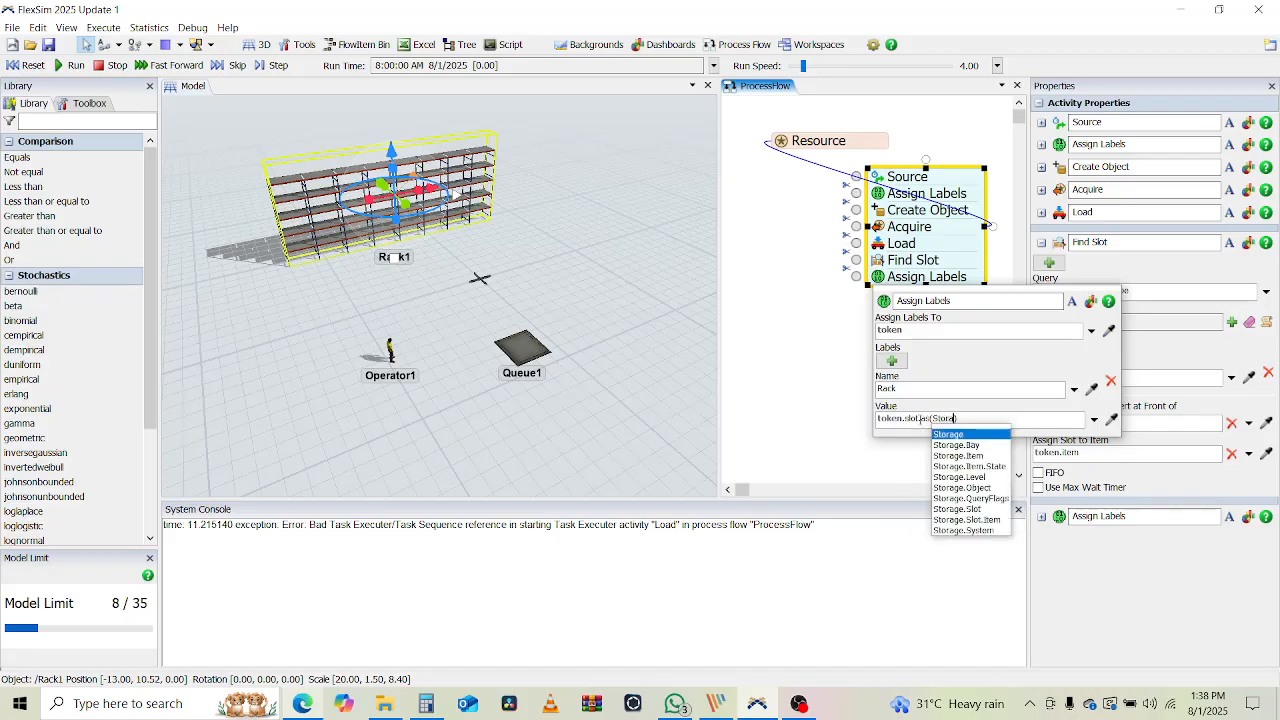
type("ge.Sl")
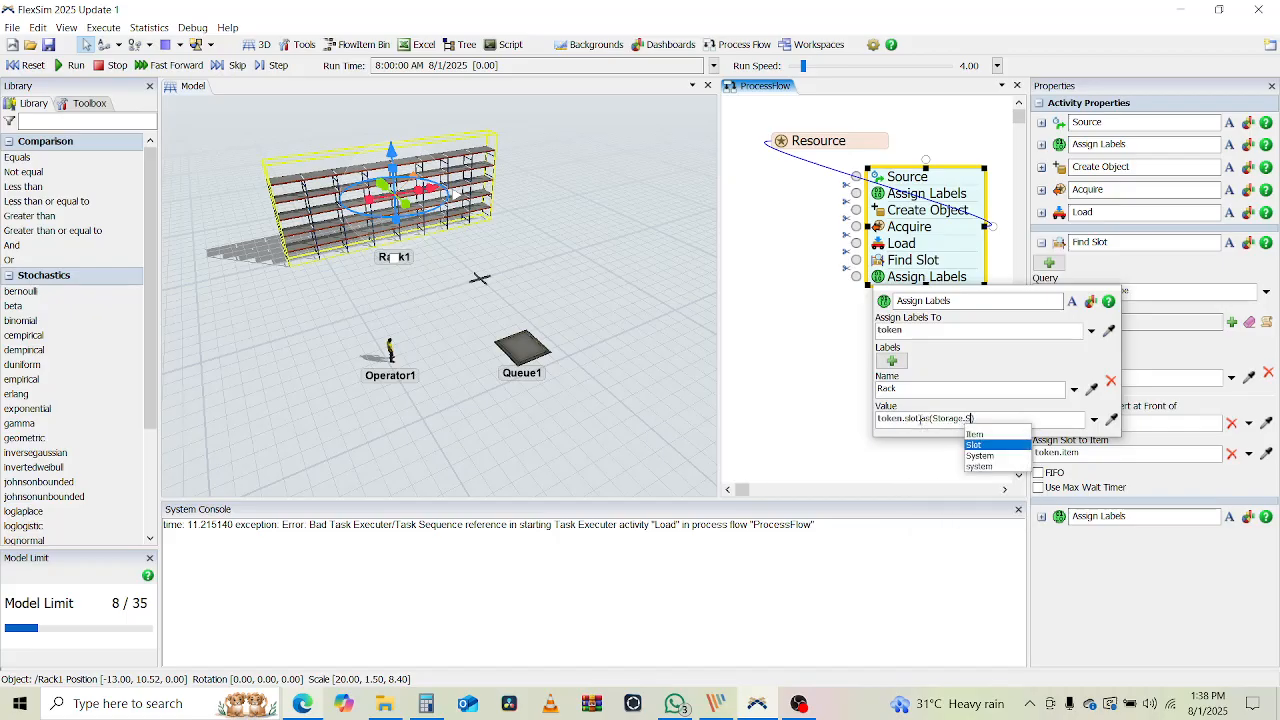
type("ot")
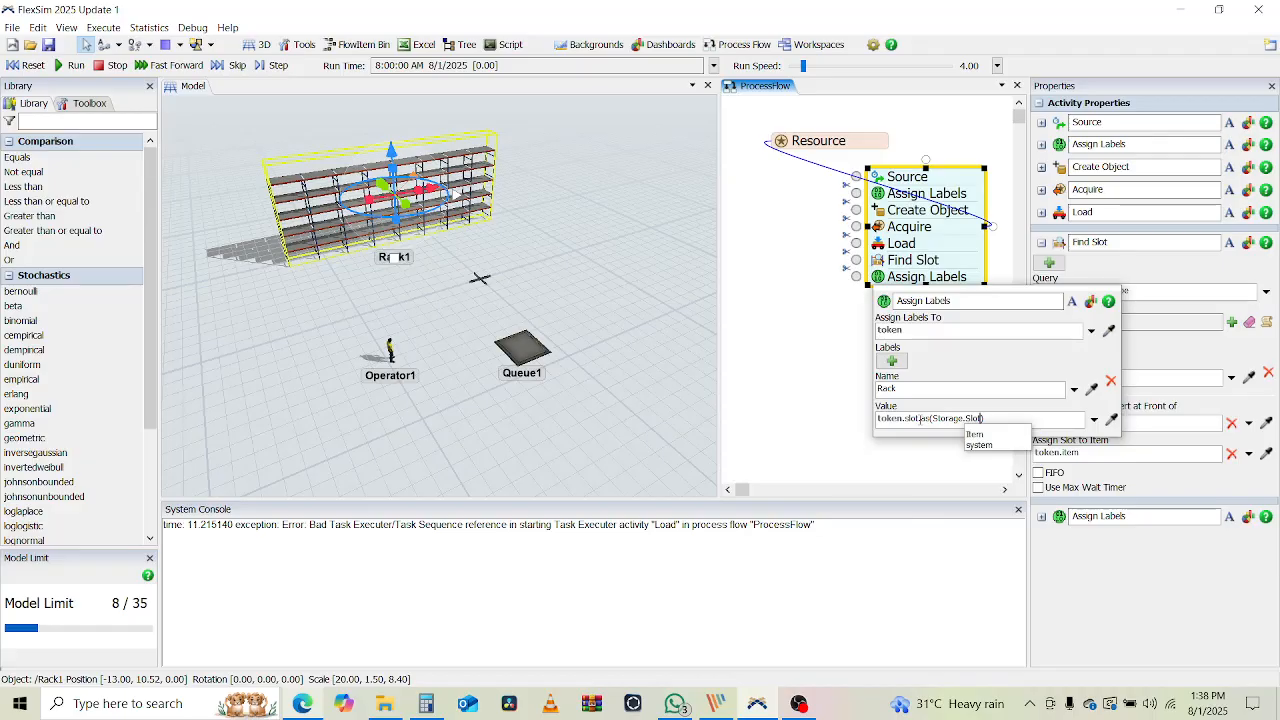
type(").")
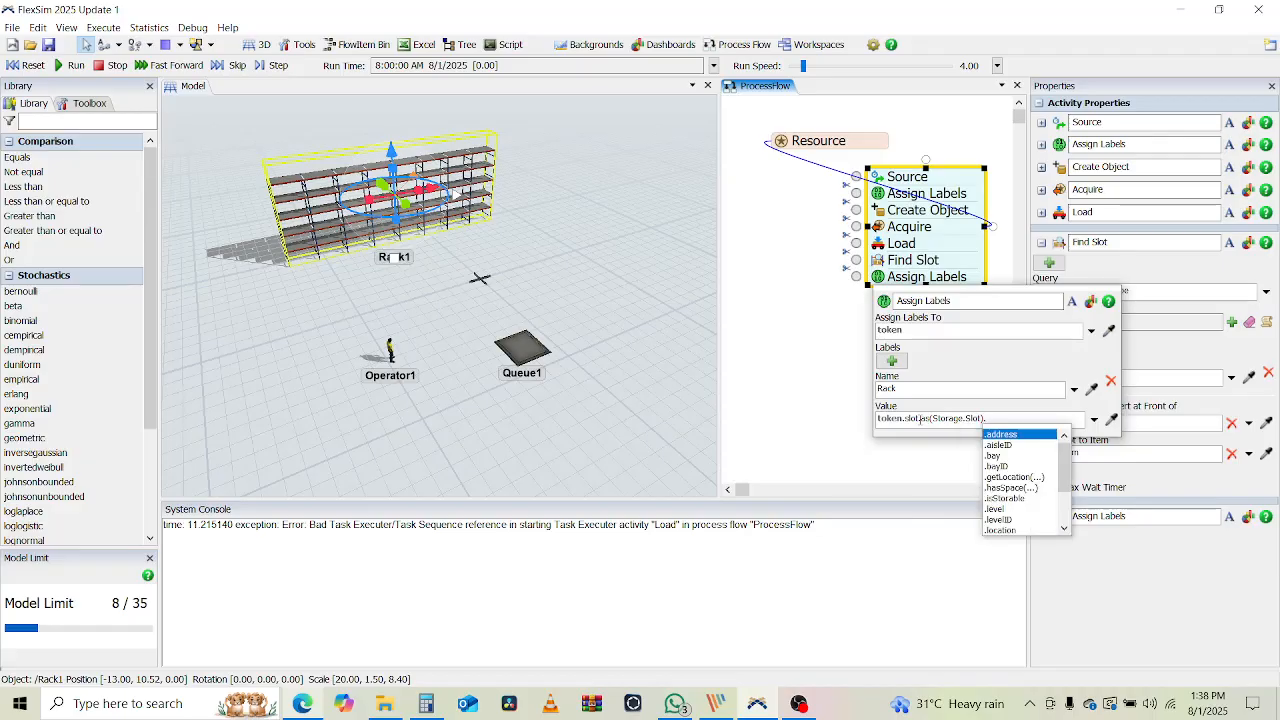
type("stora")
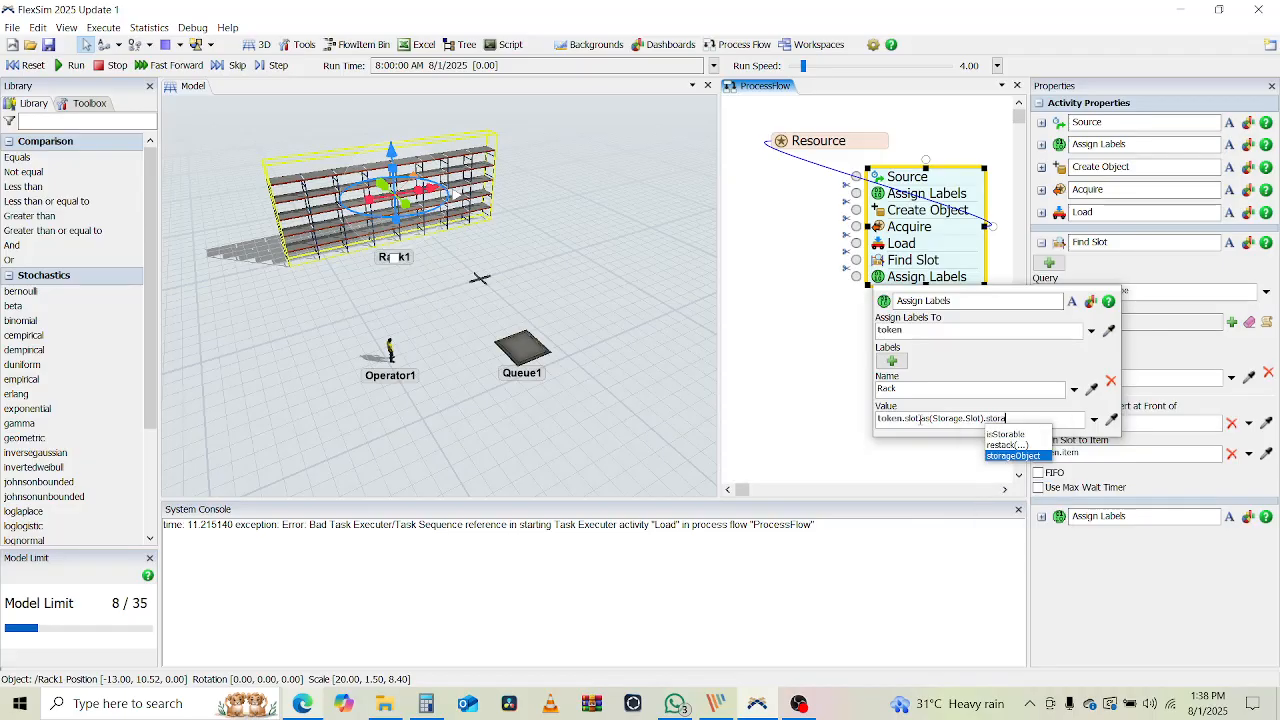
key("Return")
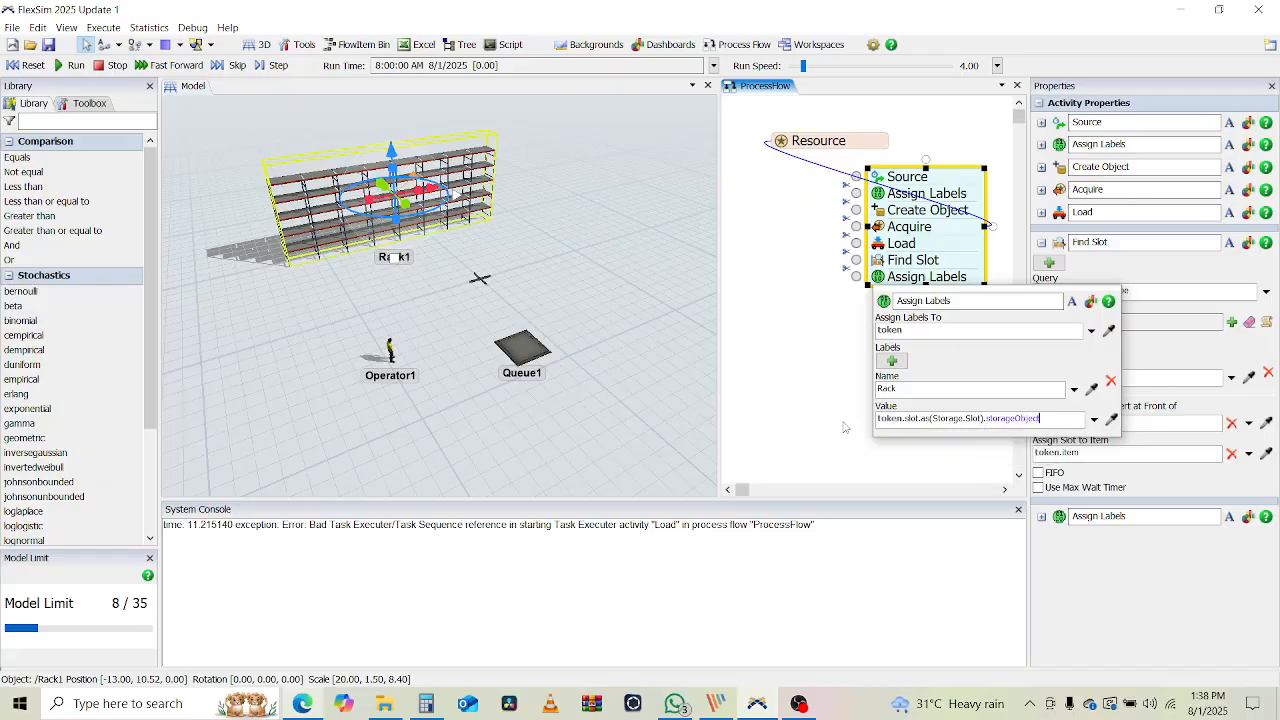
left_click(829, 396)
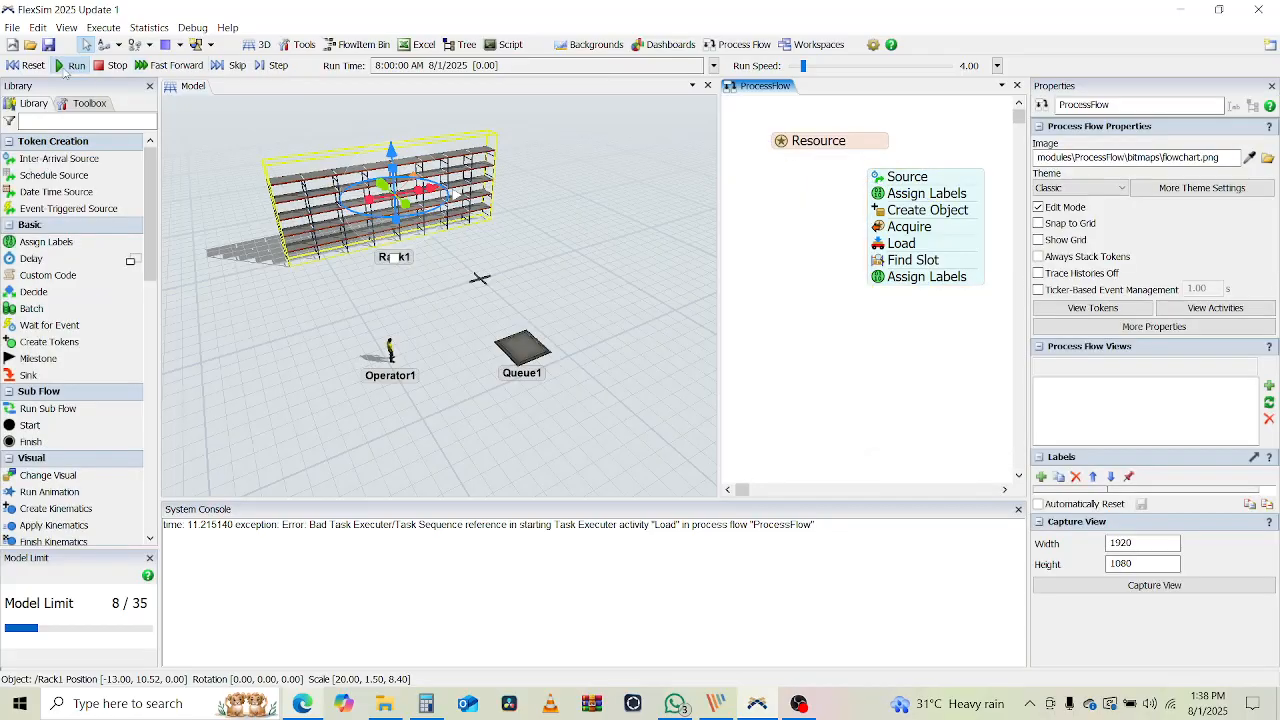
Run the model, confirm the token's Rack label reads /Rack1, then reset
left_click(69, 68)
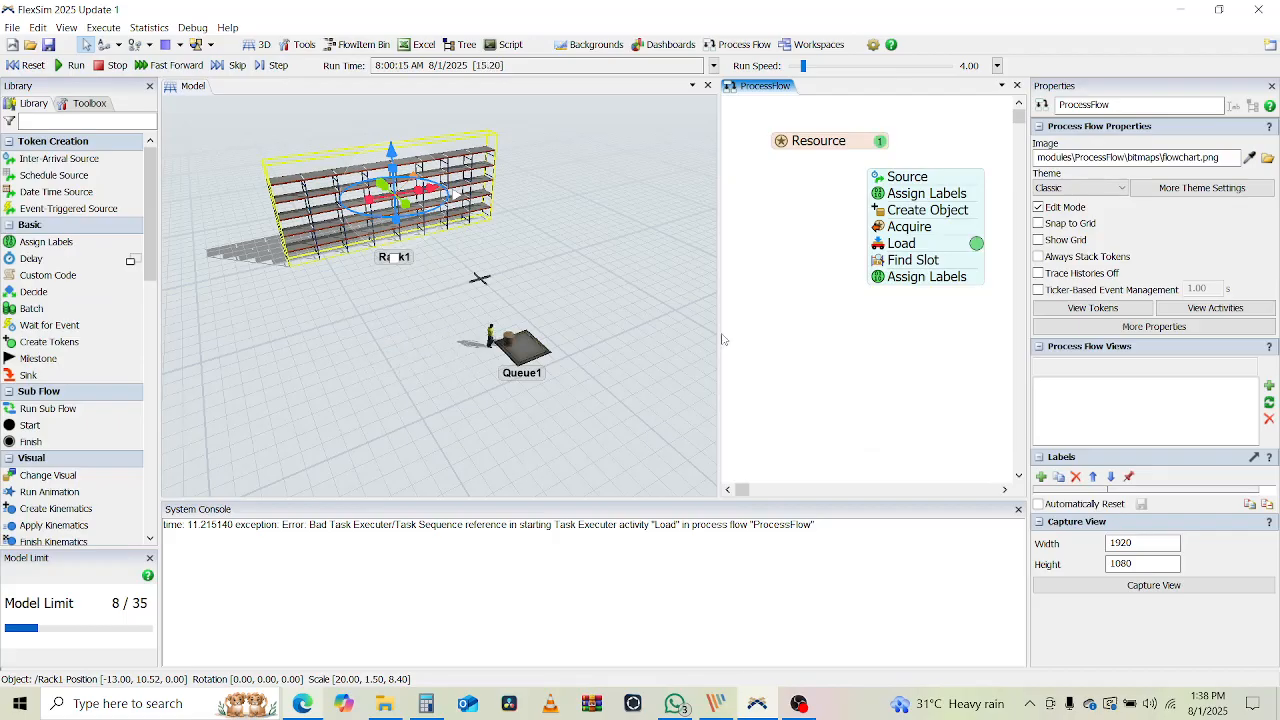
left_click(977, 278)
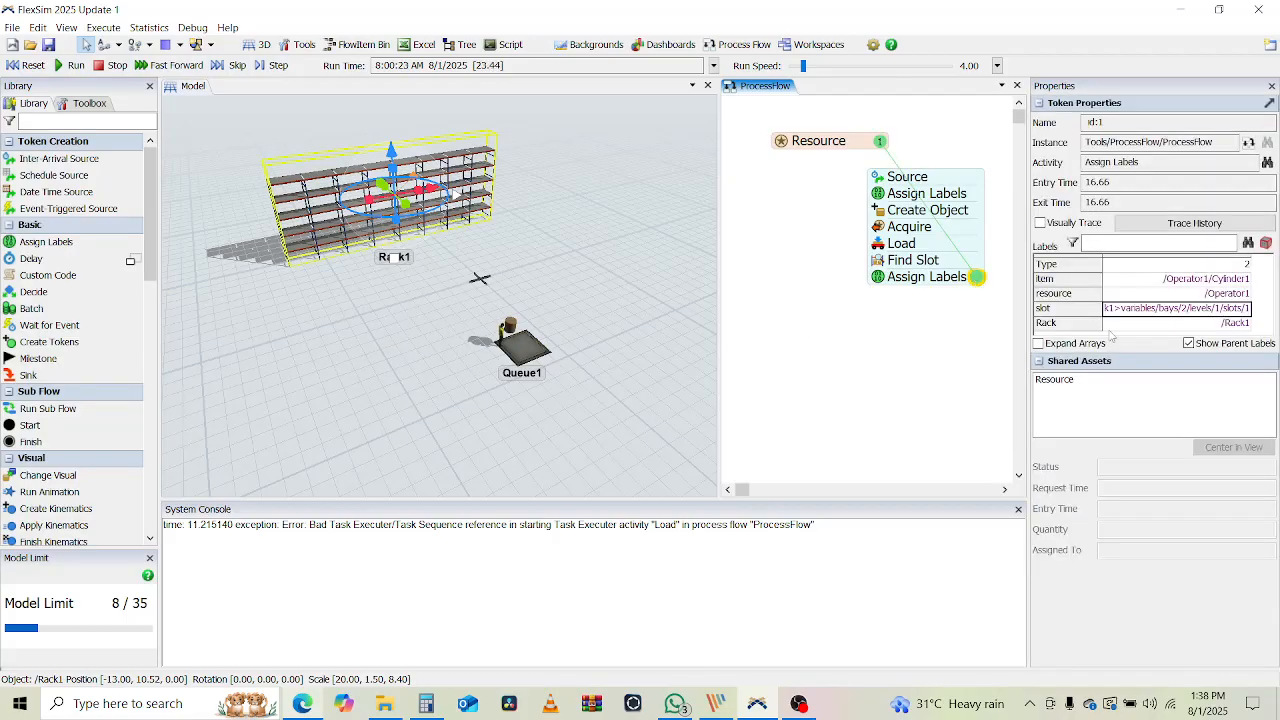
left_click(1242, 324)
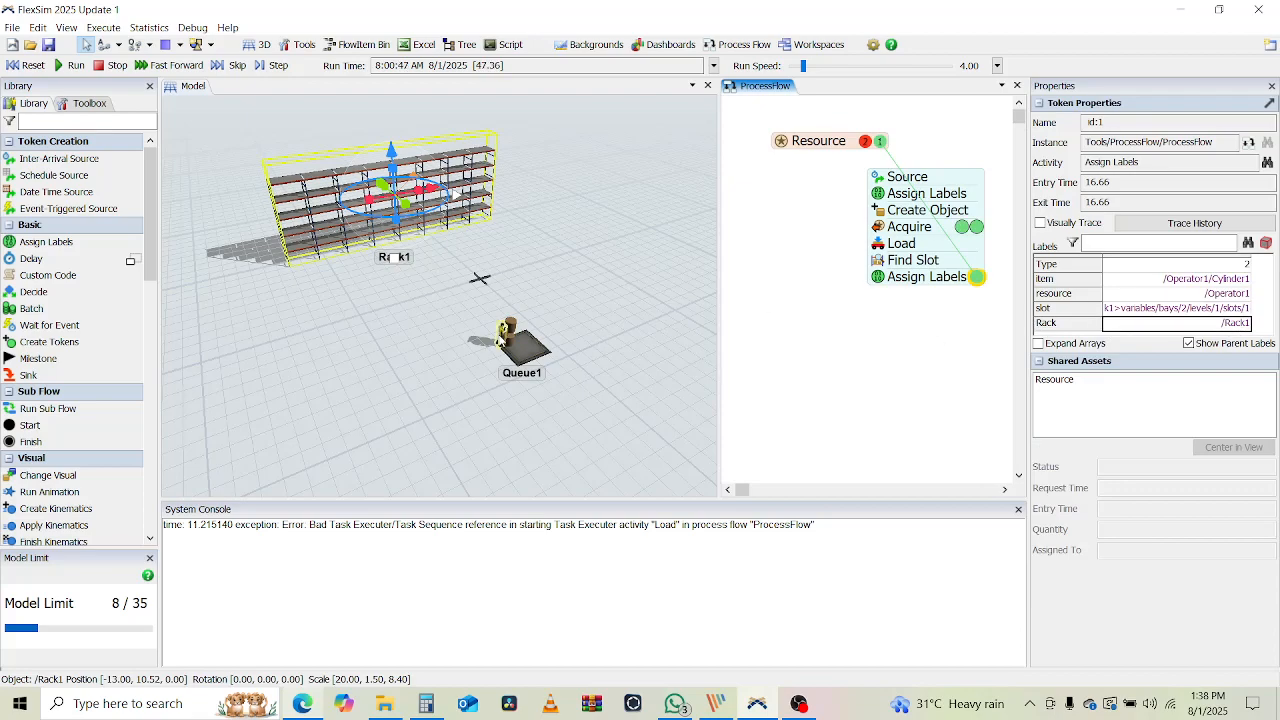
left_click(20, 66)
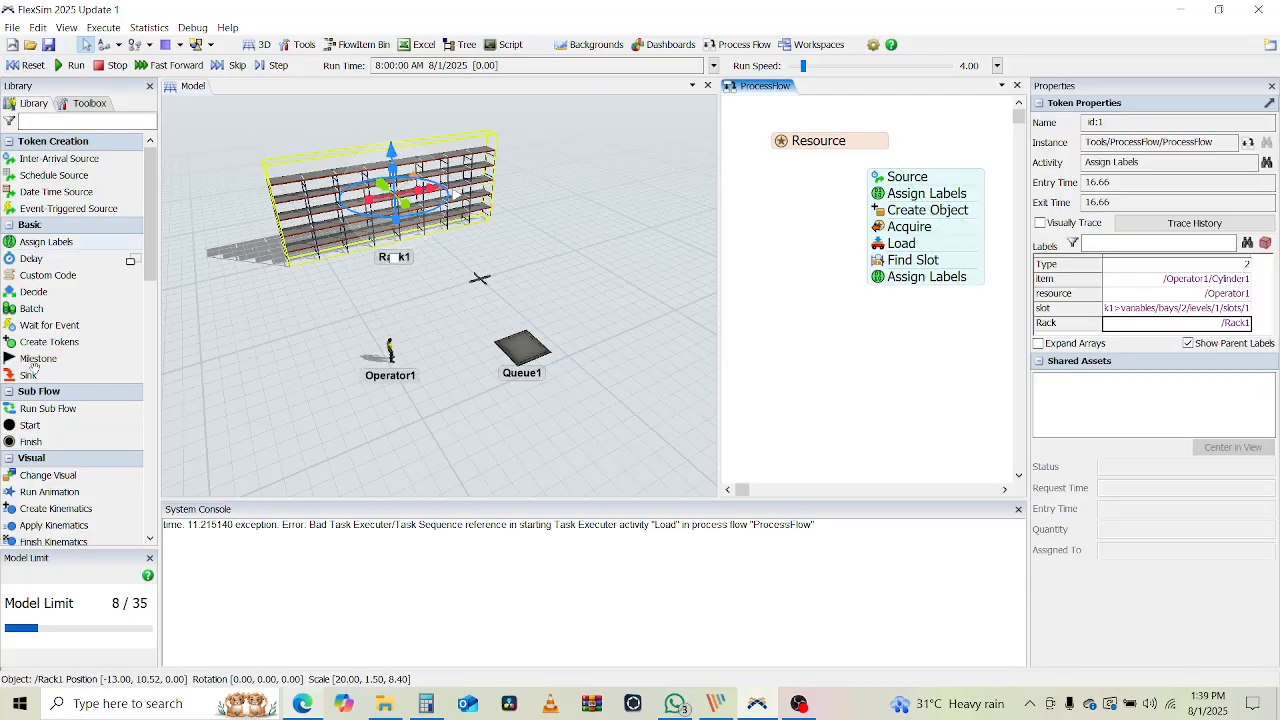
Add an Unload activity below the last Assign Labels
scroll(55, 378, "down", 7)
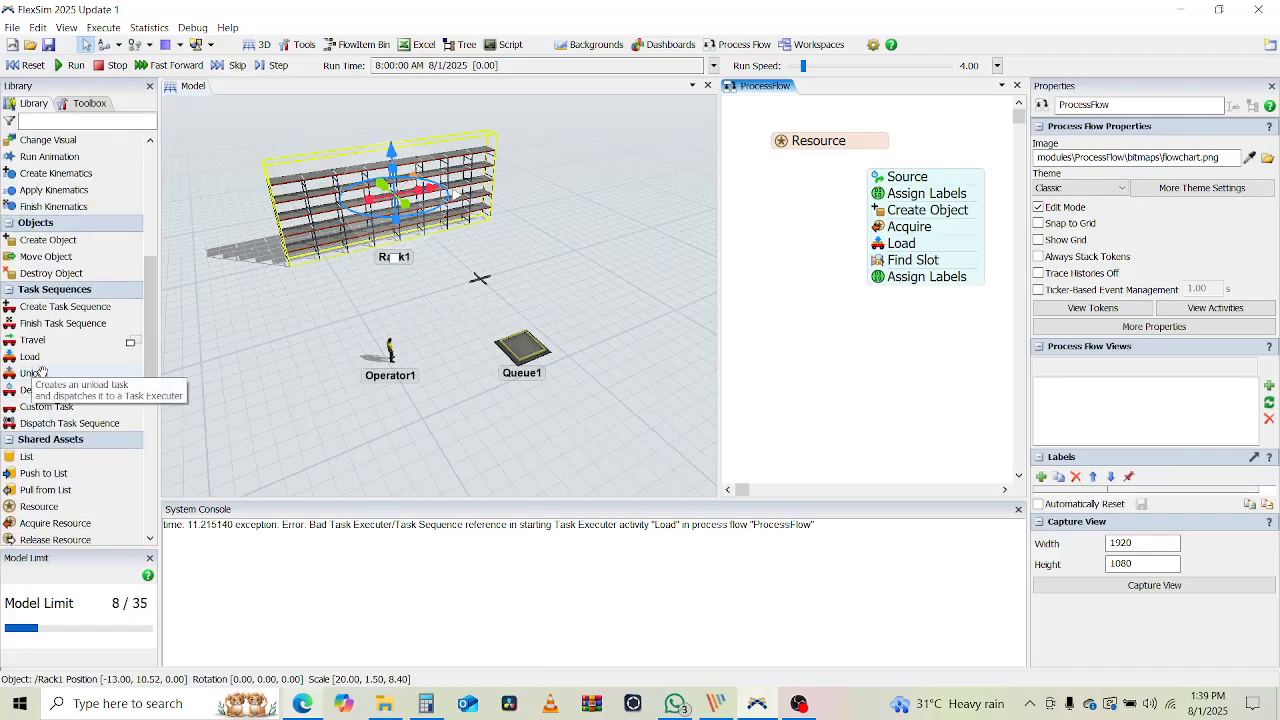
left_click_drag(37, 373, 819, 343)
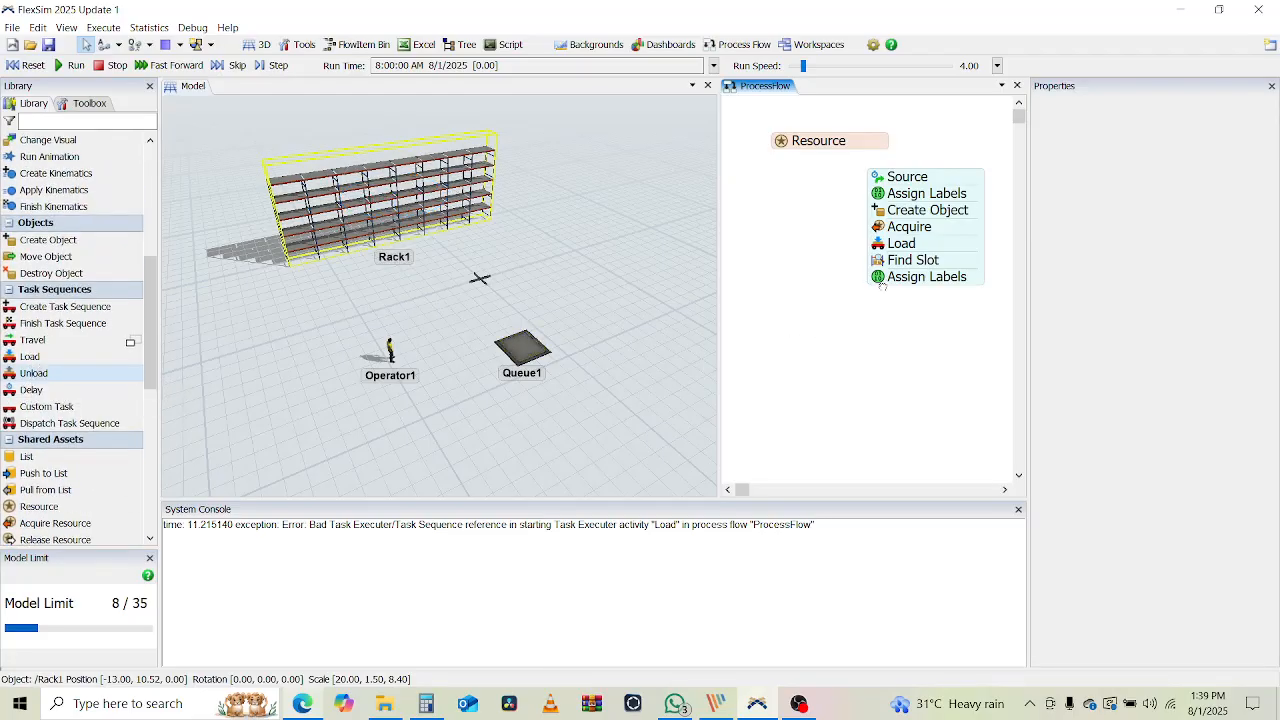
left_click(935, 298)
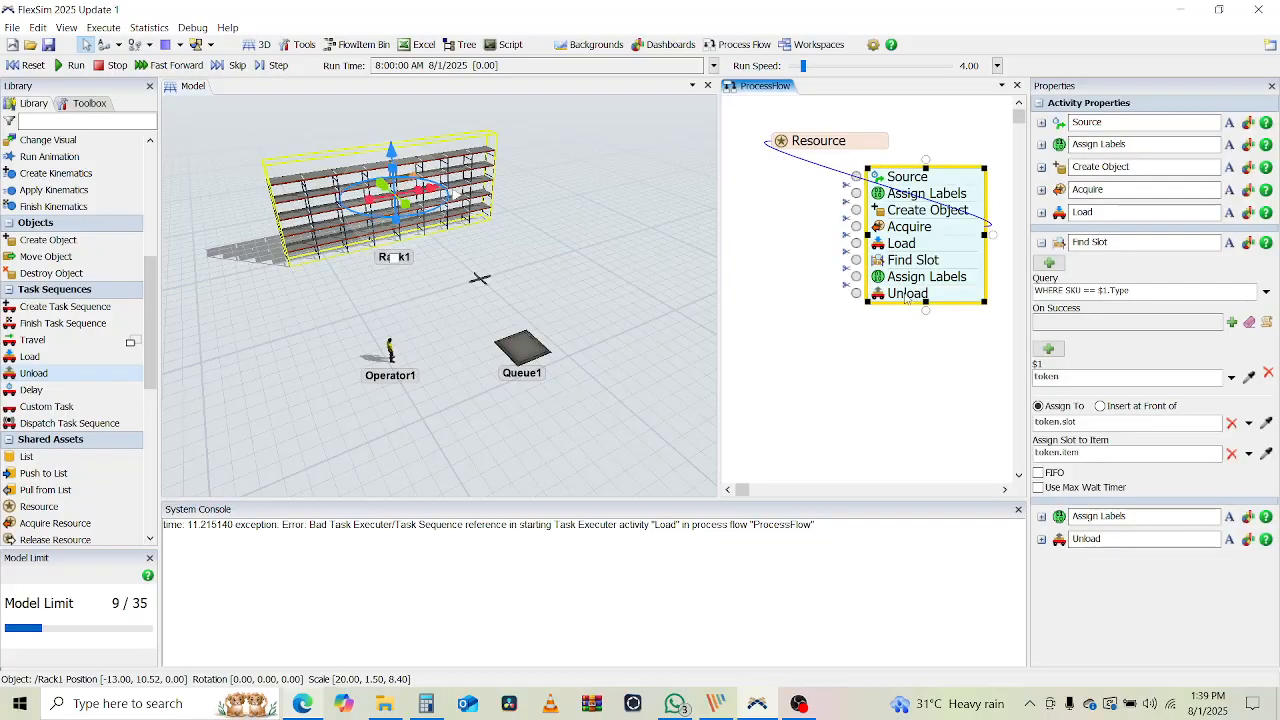
left_click(1041, 242)
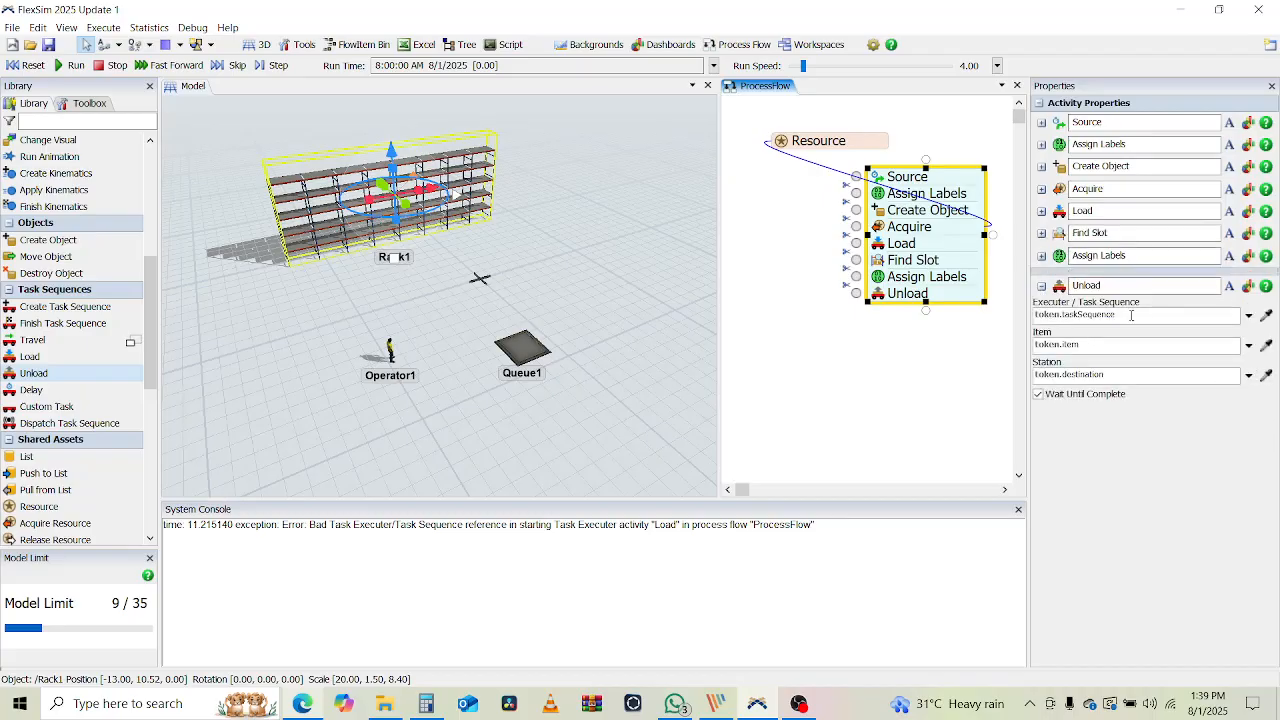
Set Unload's executer to token.resource and station to token.Rack, then run the model
double_click(1131, 315)
type("resource")
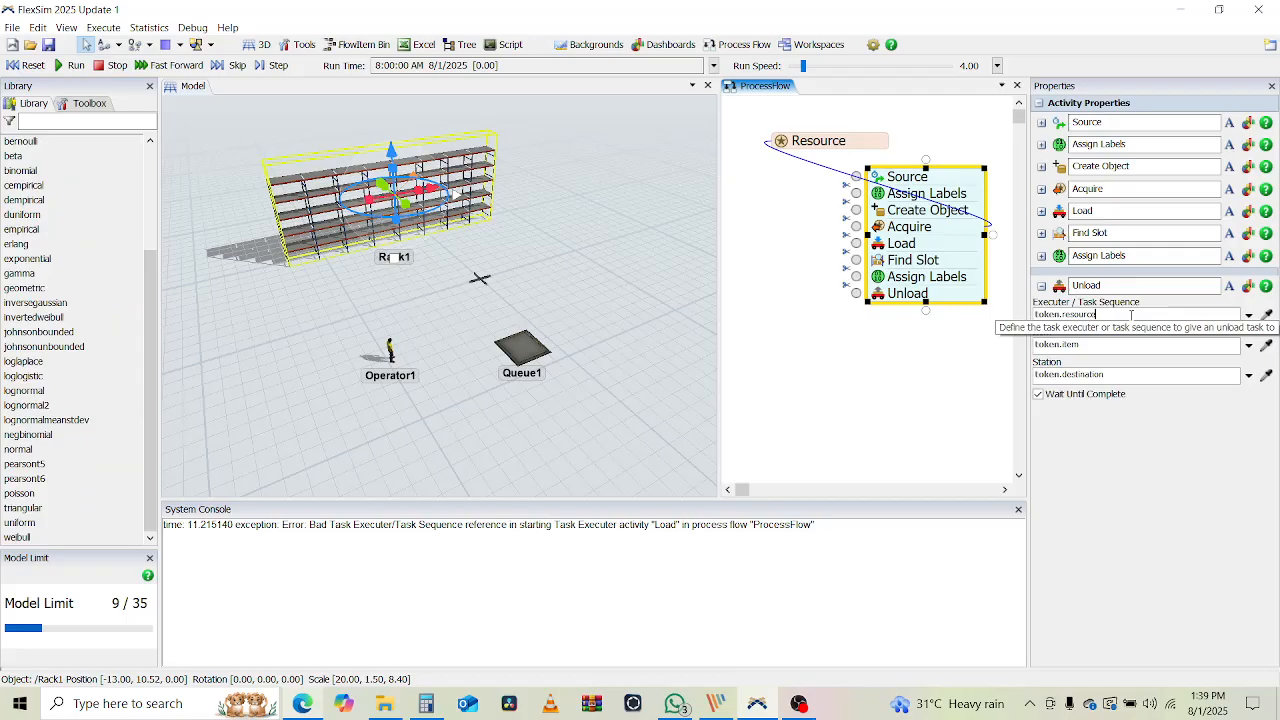
left_click(1104, 343)
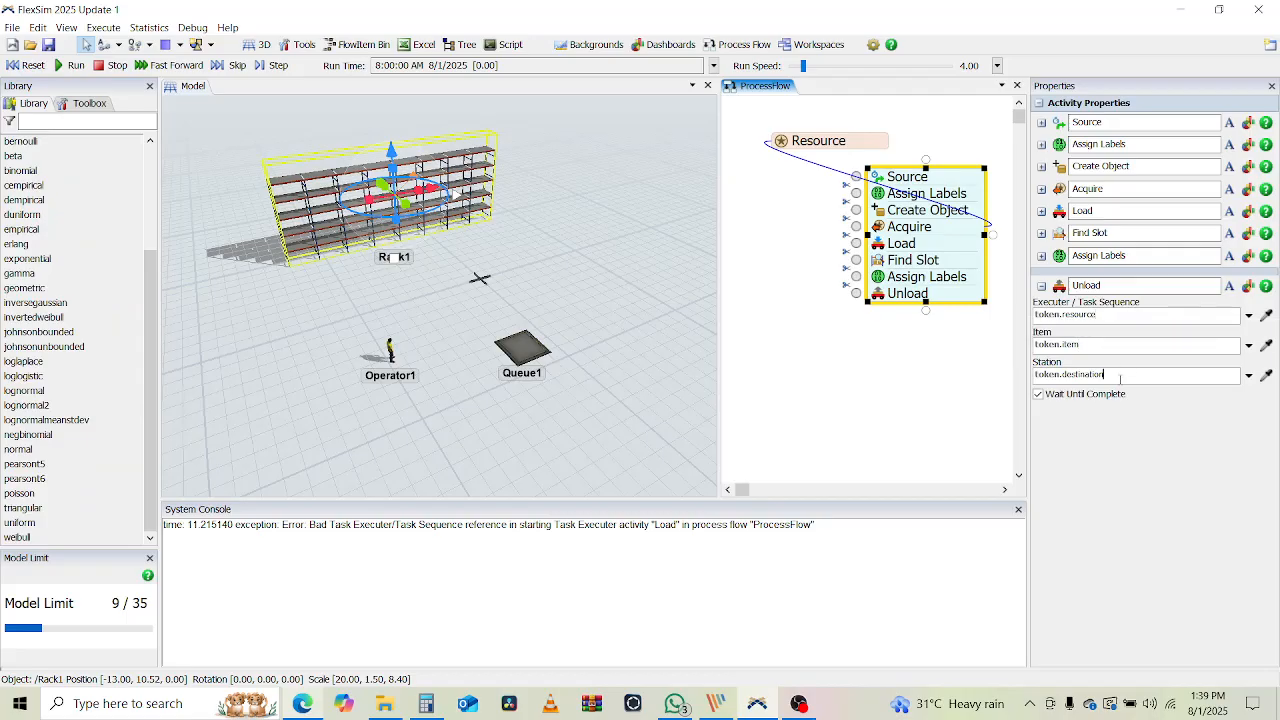
double_click(1120, 379)
type("Rack")
left_click(917, 364)
left_click(70, 65)
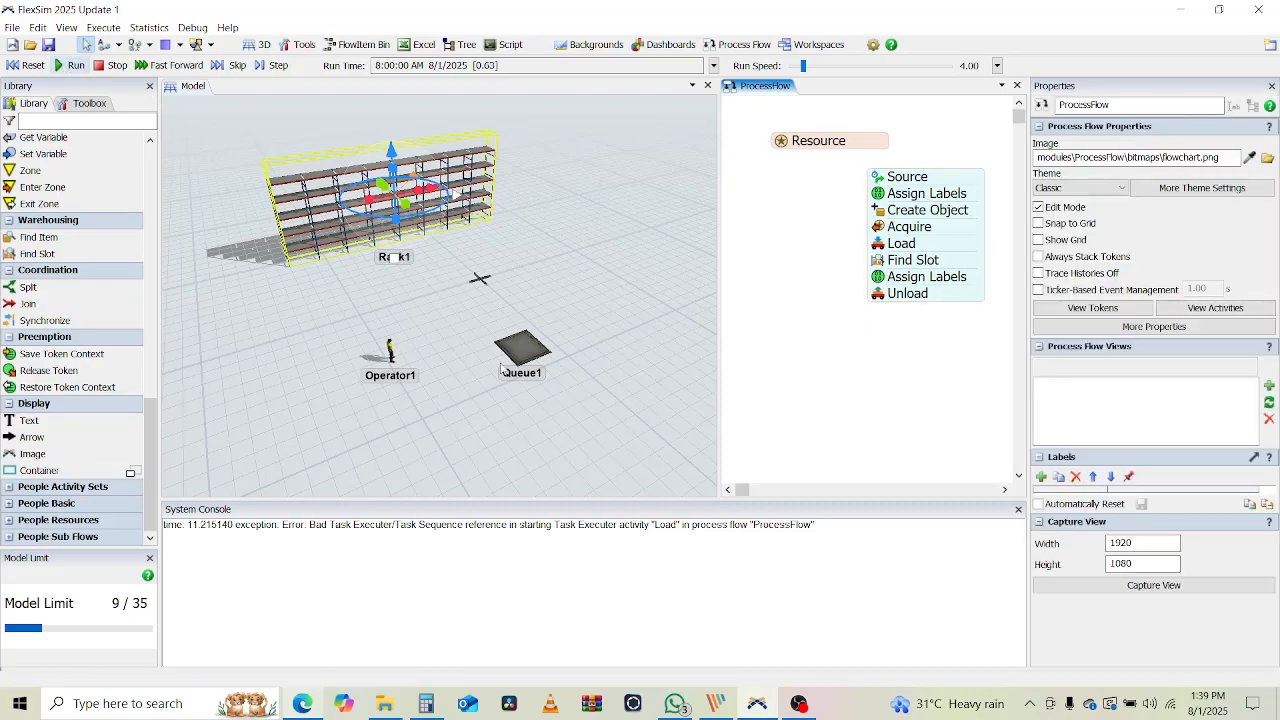
Reset the clock to 8:00:00 so Operator1 returns to its start position
left_click(423, 447)
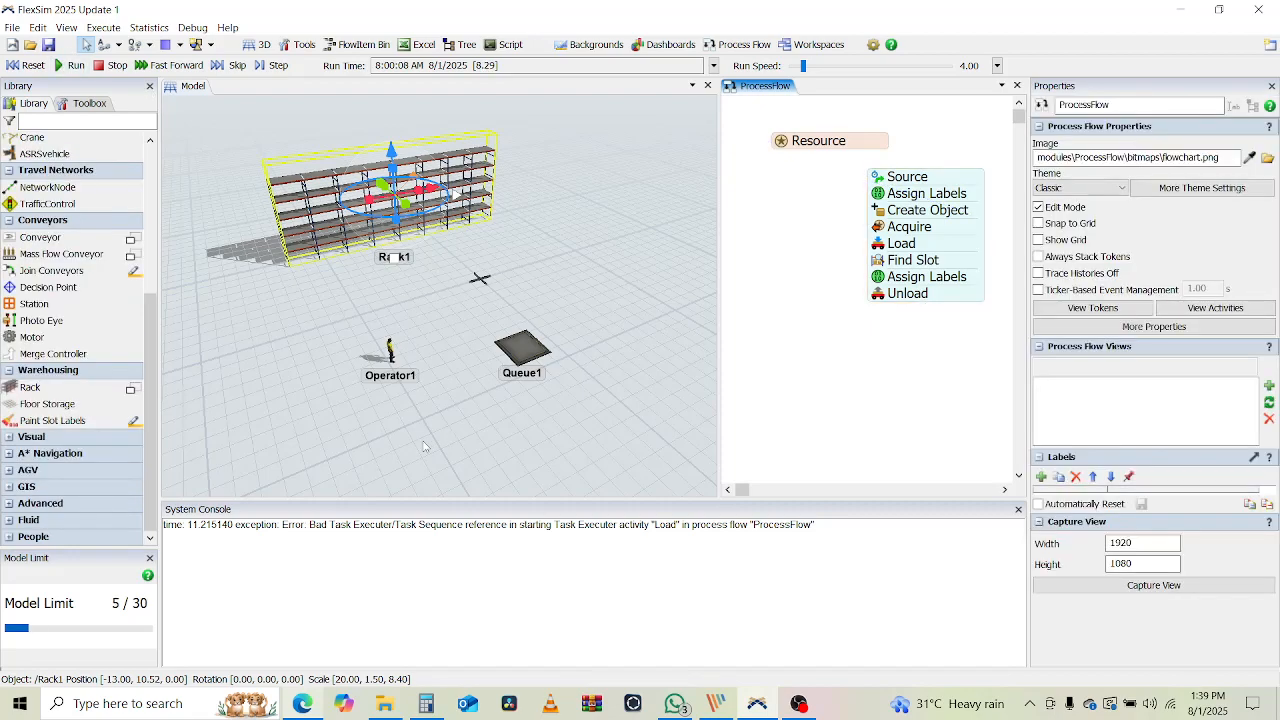
left_click(423, 447)
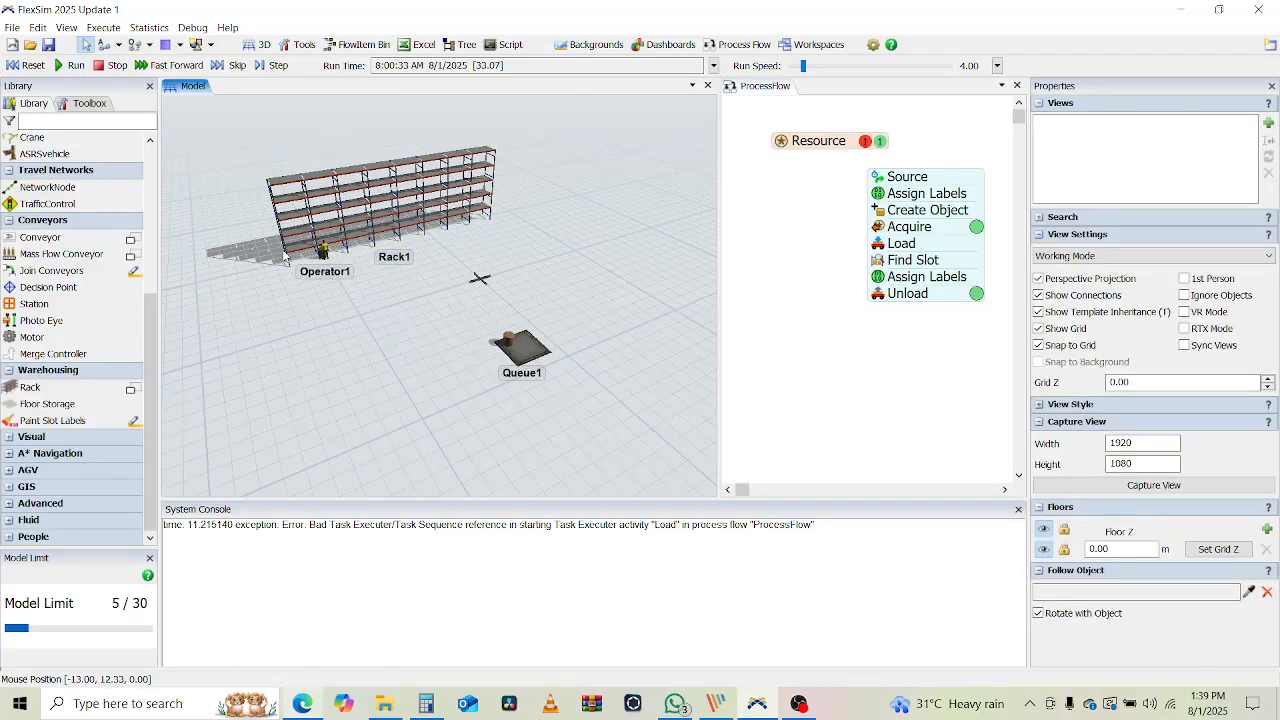
scroll(321, 252, "up", 5)
scroll(455, 361, "down", 5)
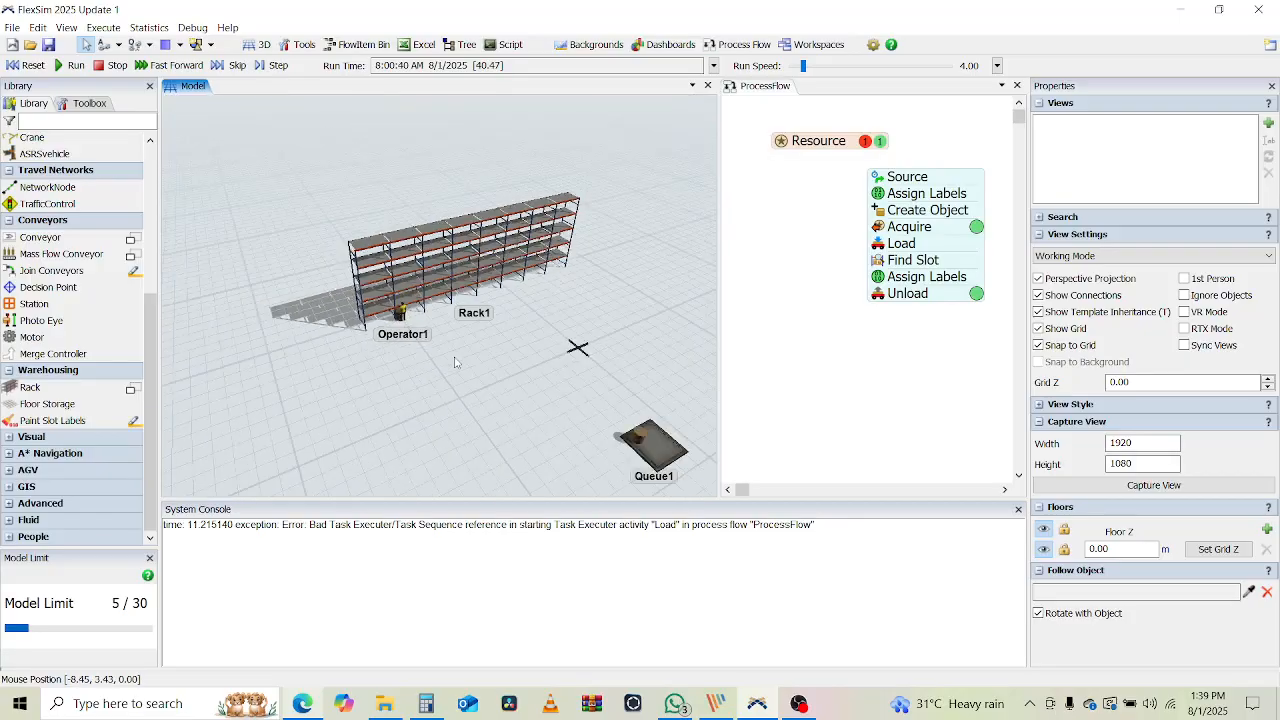
scroll(465, 380, "down", 2)
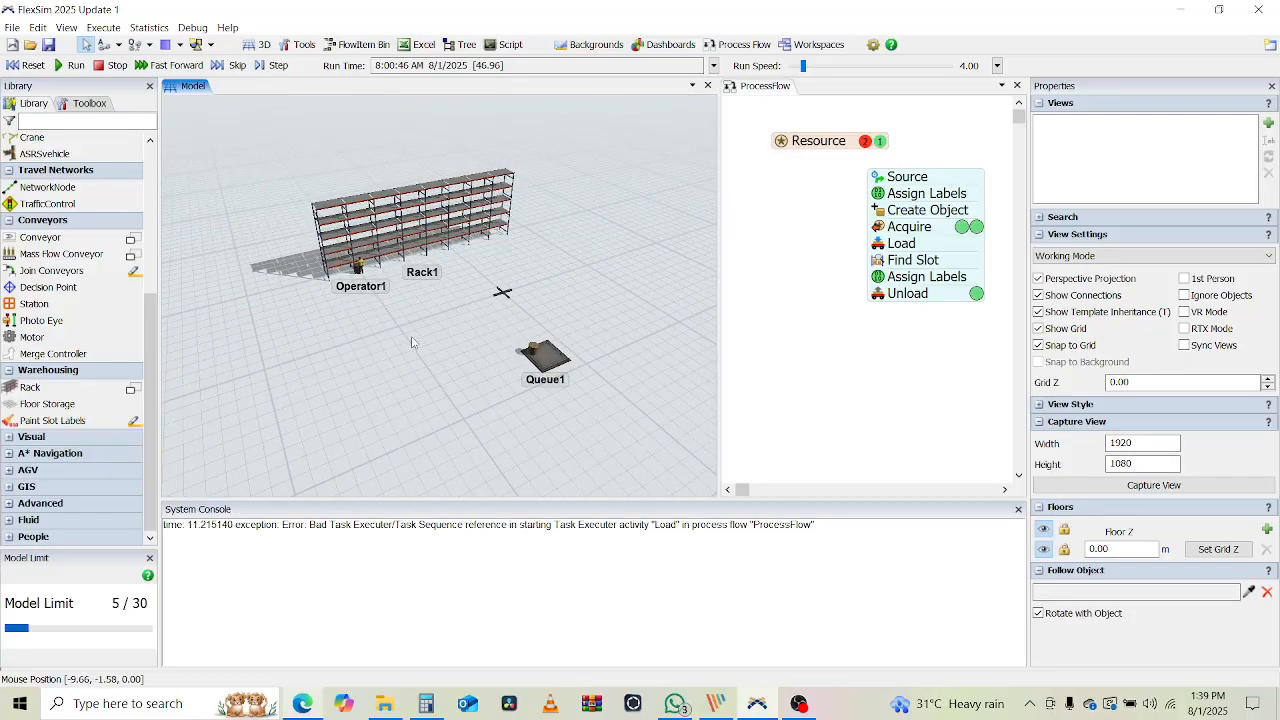
left_click(12, 66)
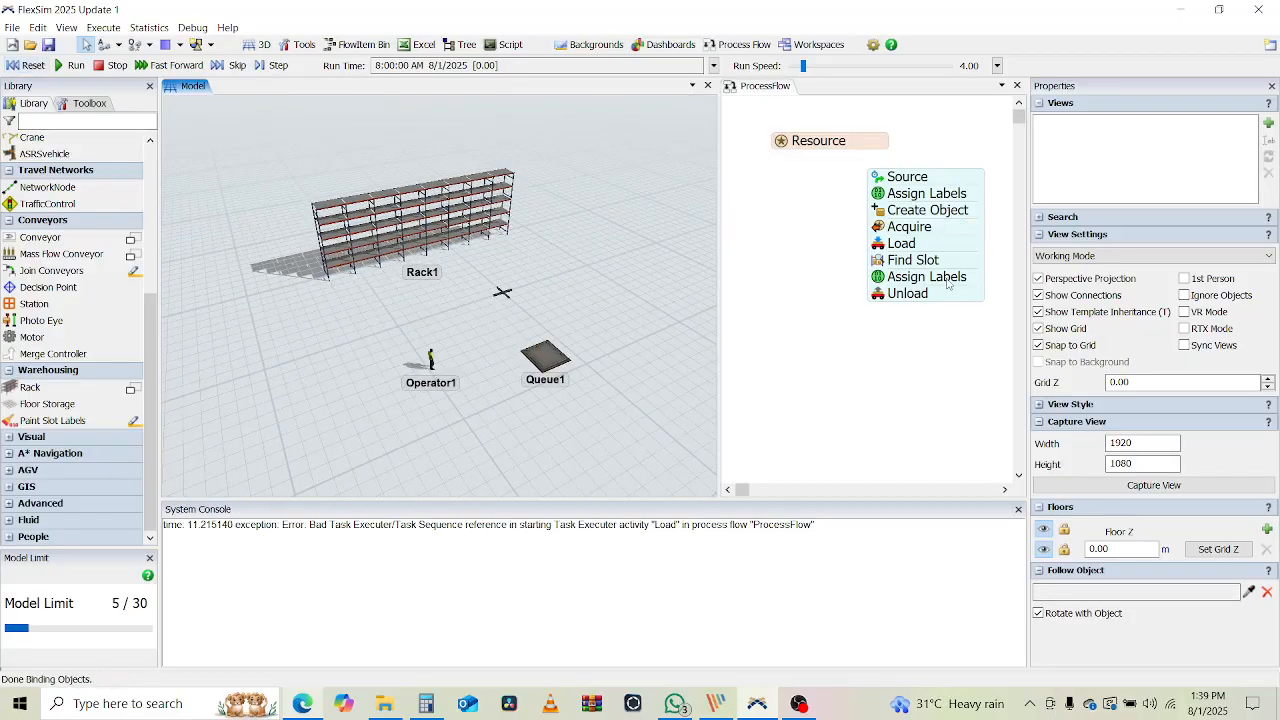
left_click(913, 391)
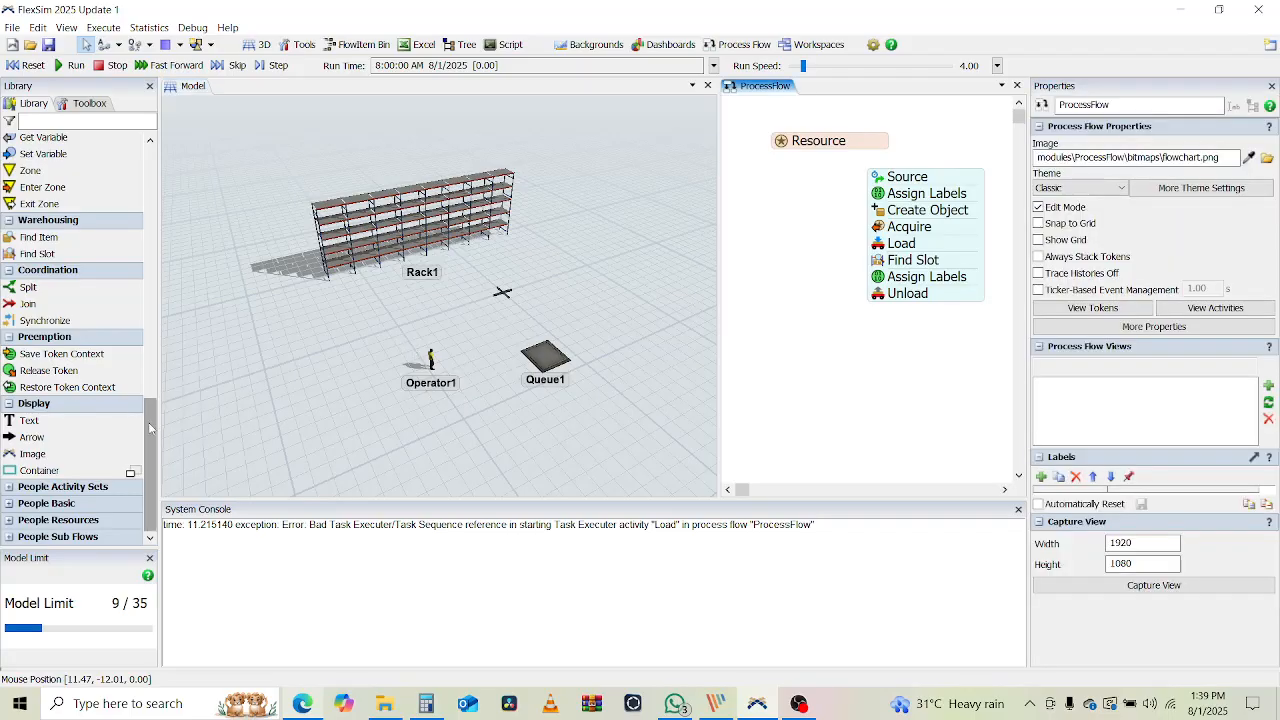
Add a Release activity below Unload that releases token.resource instead of Last Acquired
left_click_drag(152, 410, 166, 320)
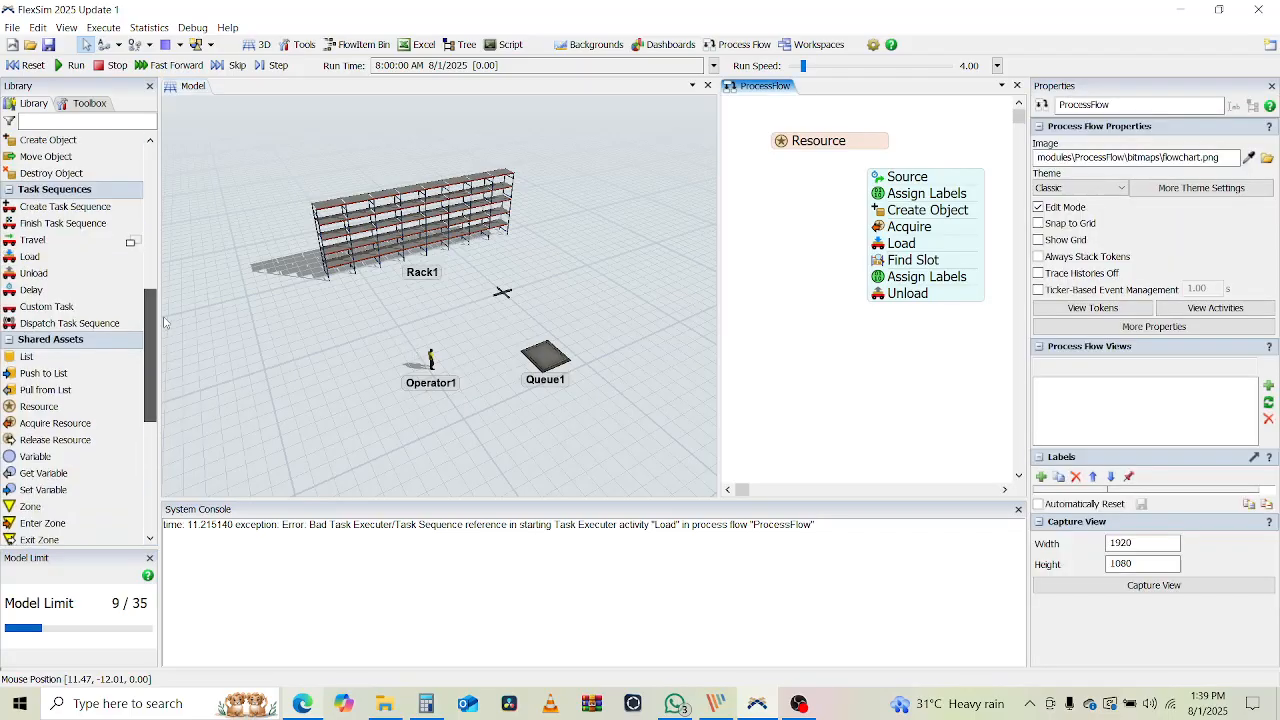
left_click(55, 440)
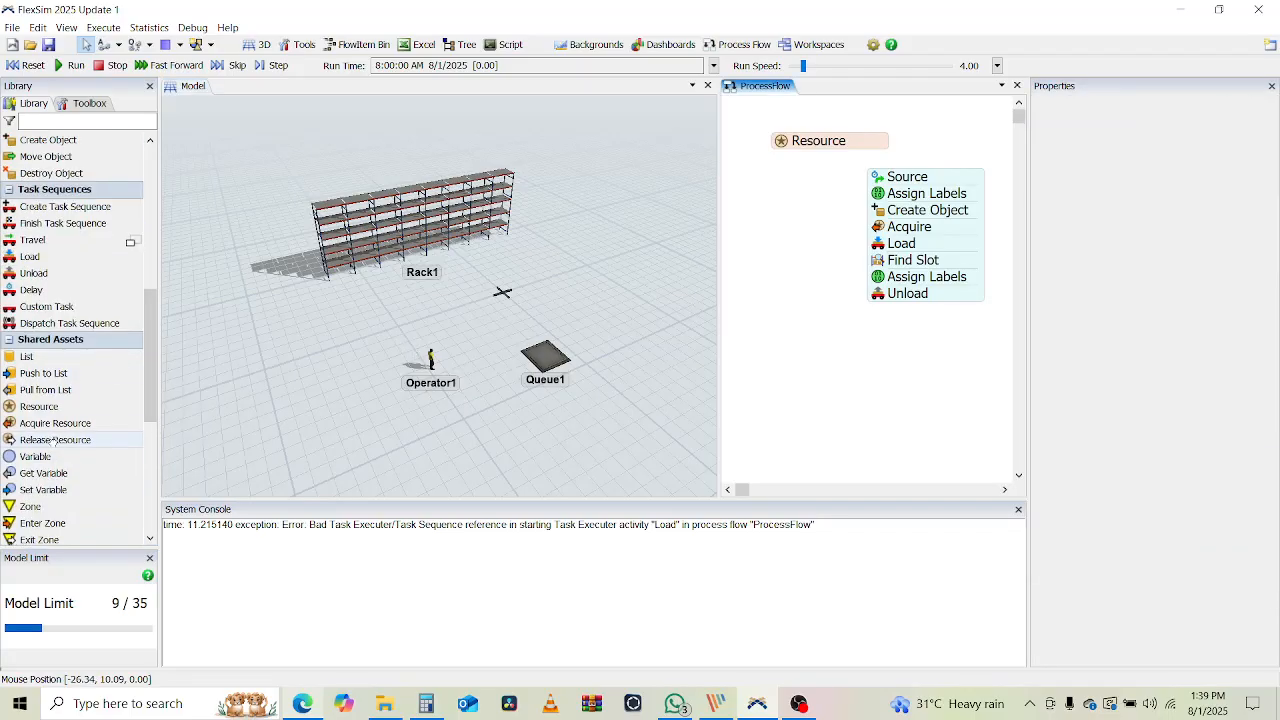
left_click(901, 305)
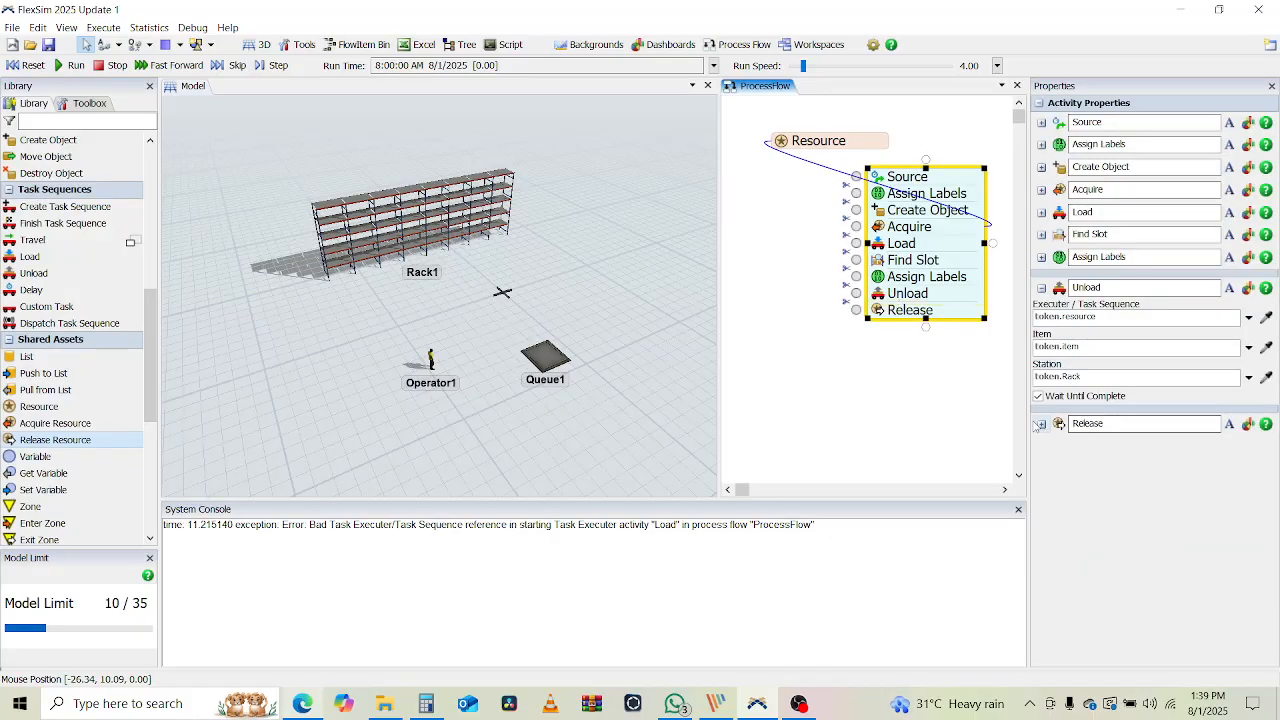
left_click(1042, 290)
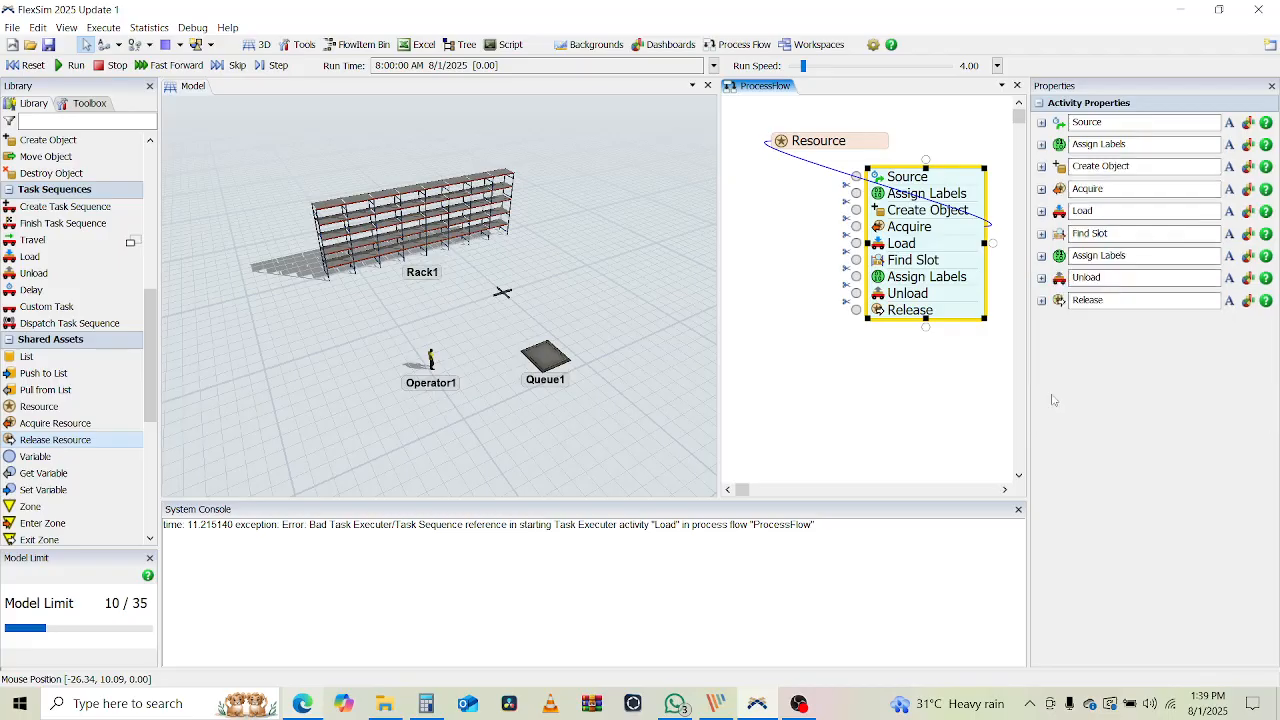
left_click(1042, 300)
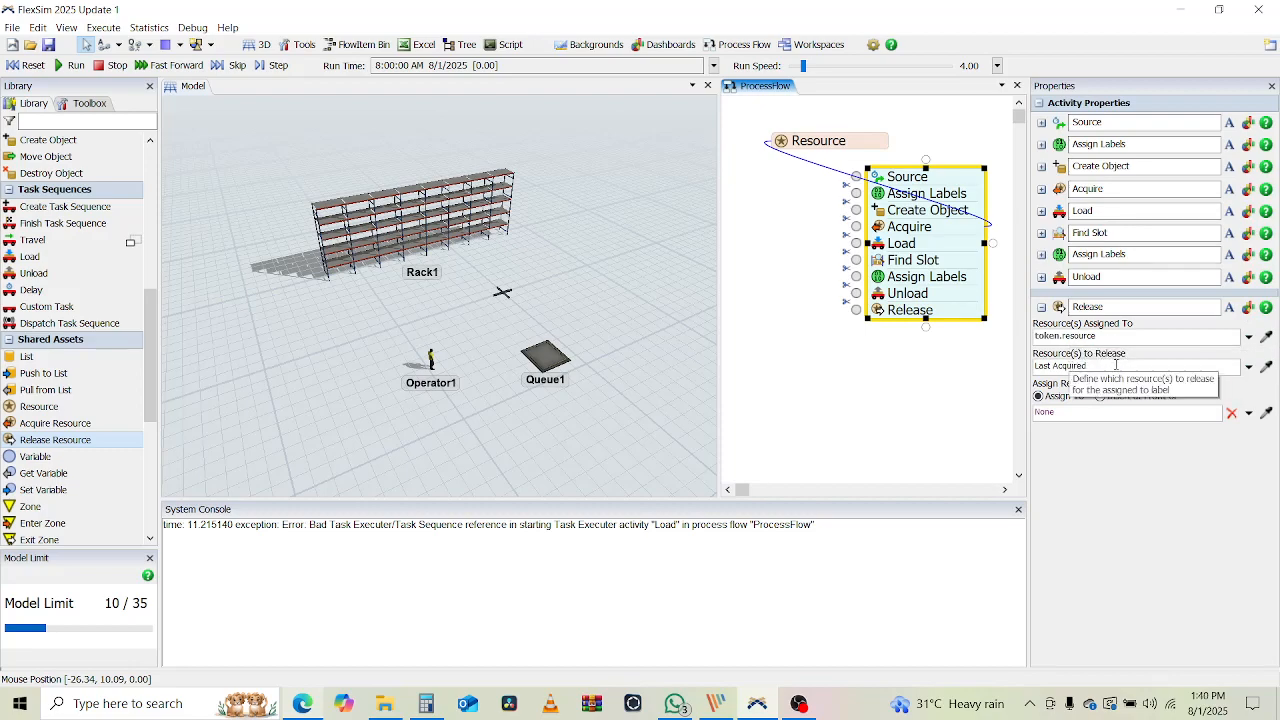
left_click(1110, 365)
double_click(1100, 365)
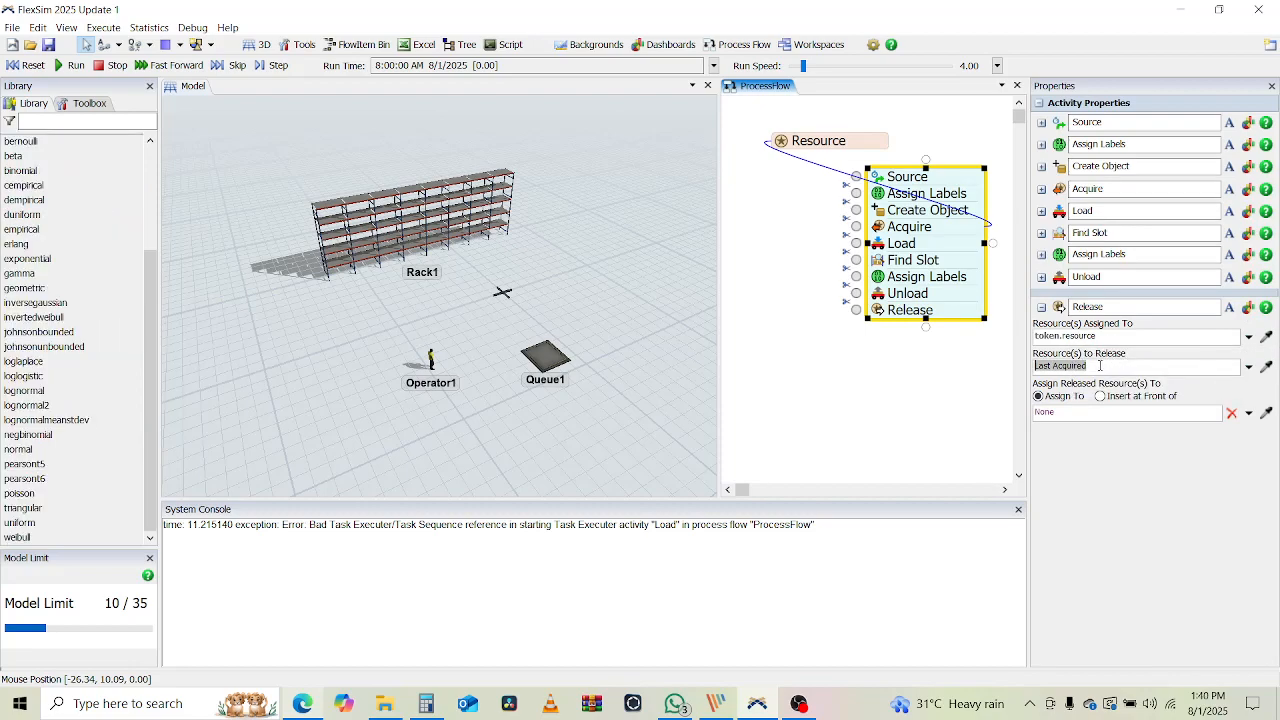
type("token.re")
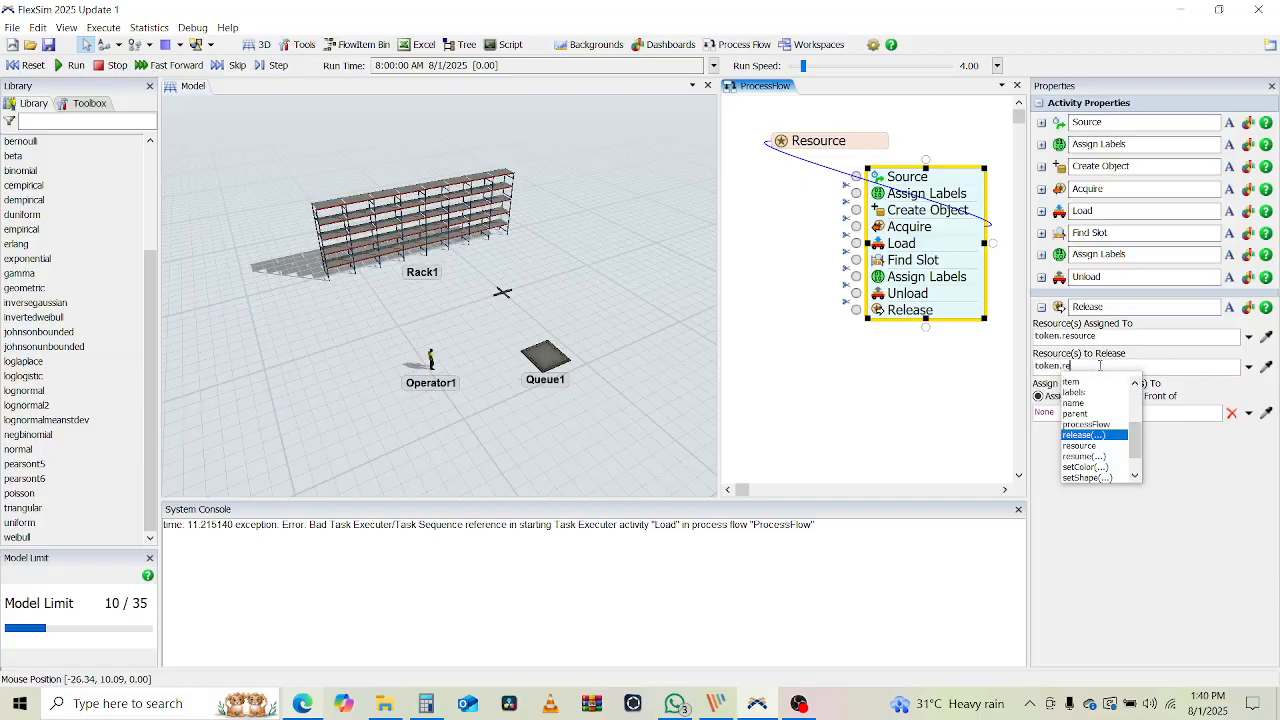
type("source")
key("Return")
left_click(980, 342)
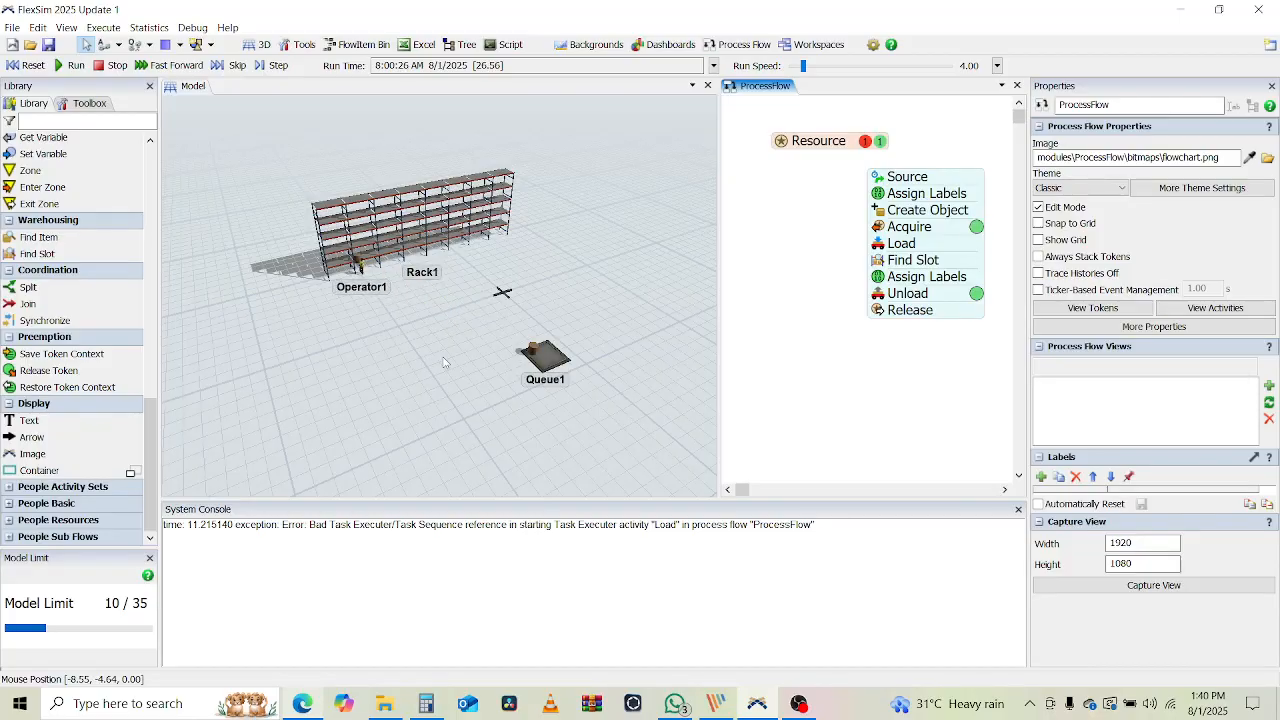
Run the model at speed 490, then reset it to time 0
left_click_drag(803, 66, 830, 67)
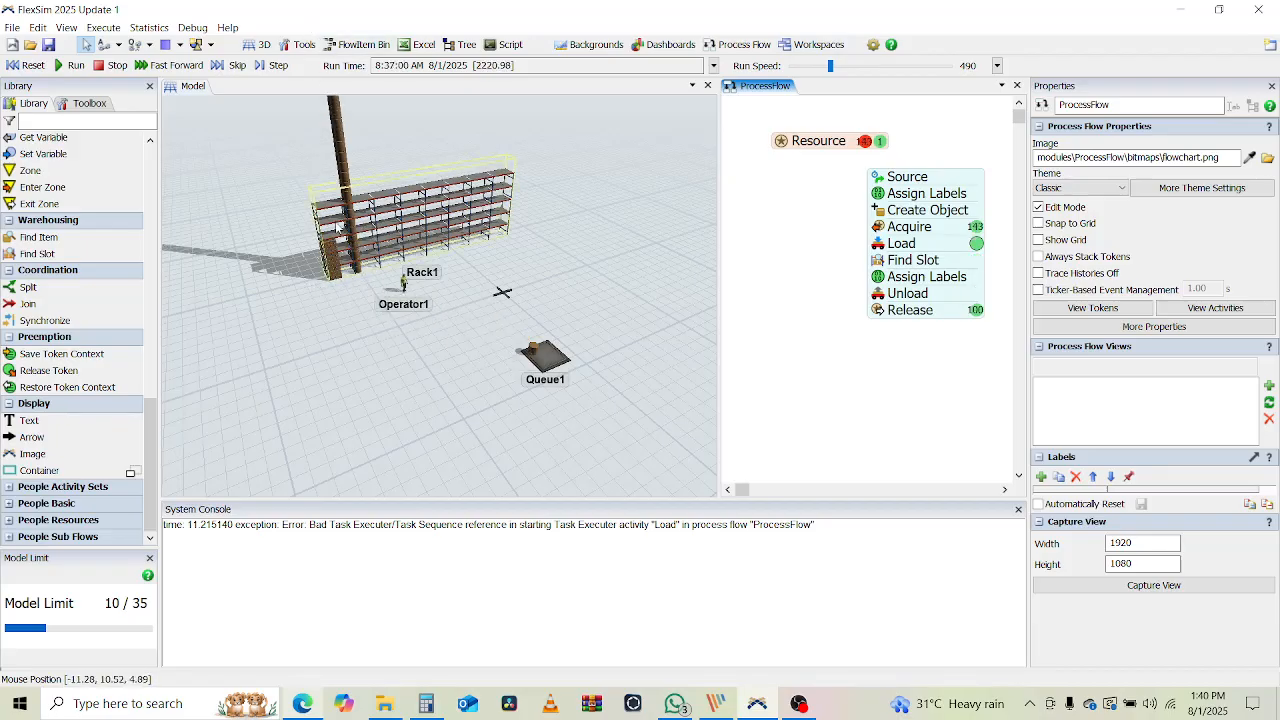
left_click(28, 66)
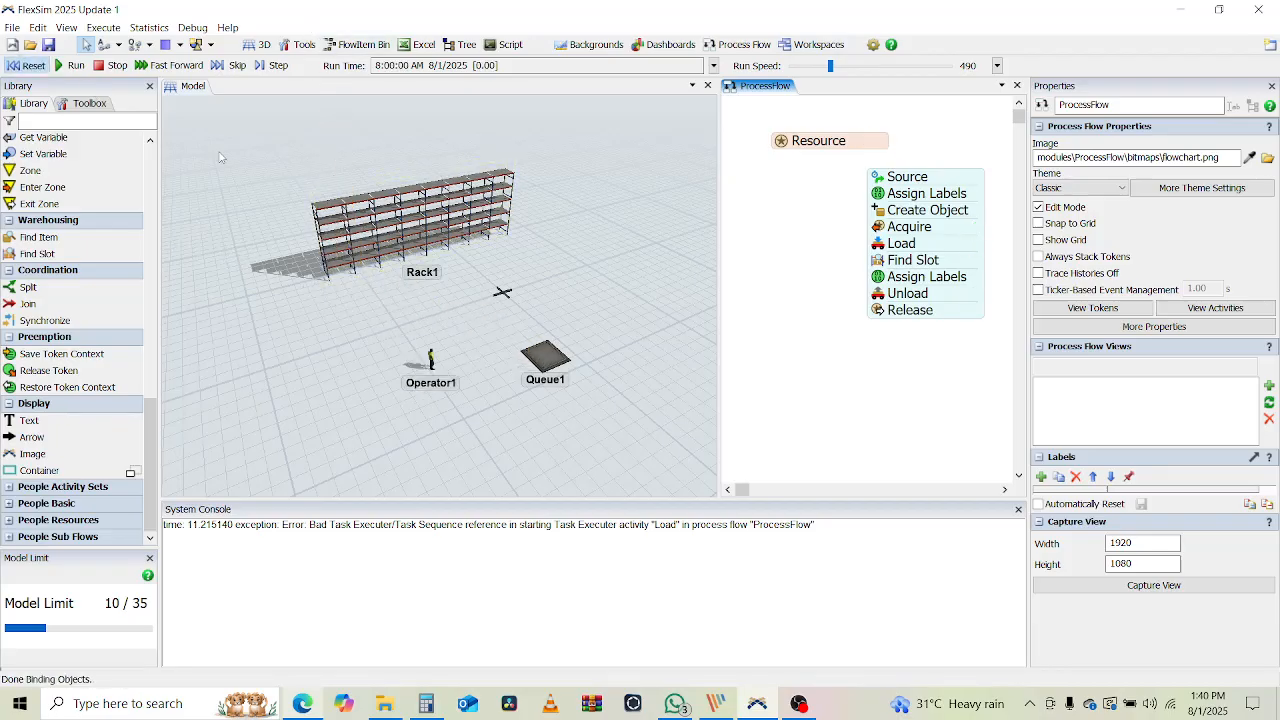
Add the Slot with Space filter (slot.hasSpace($1.item)) to Find Slot's query and run
left_click(886, 263)
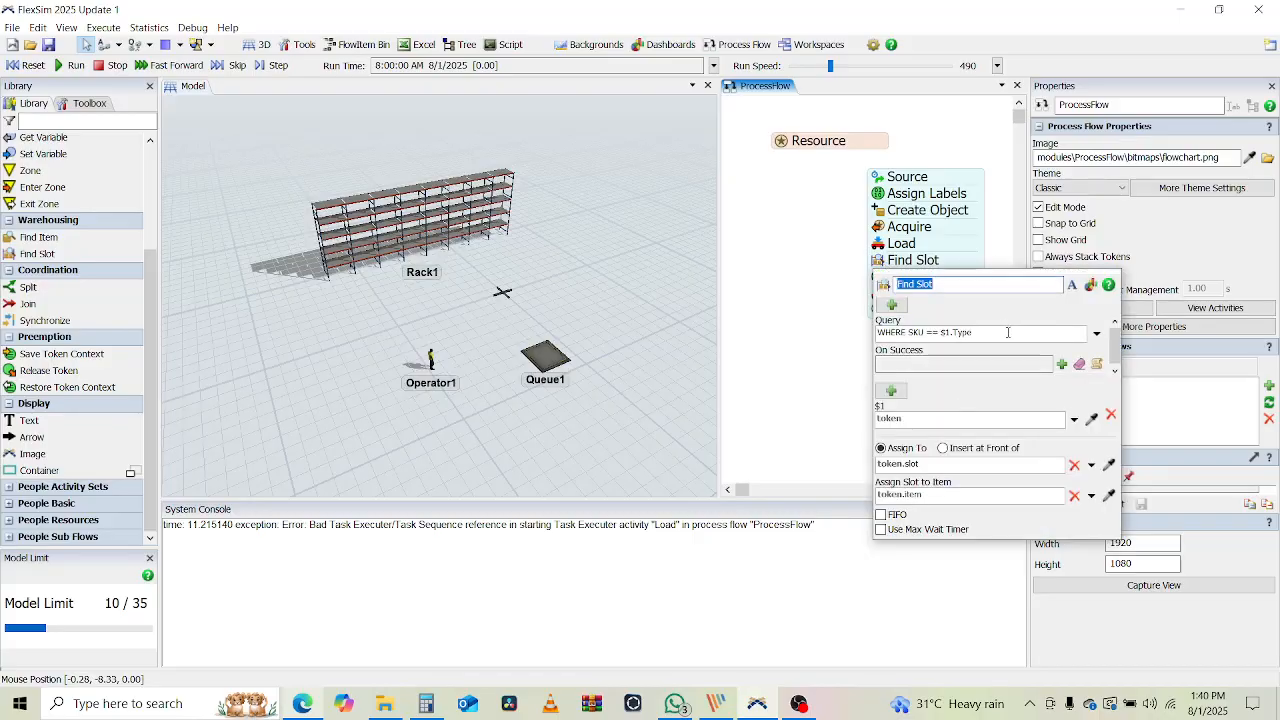
left_click(1096, 334)
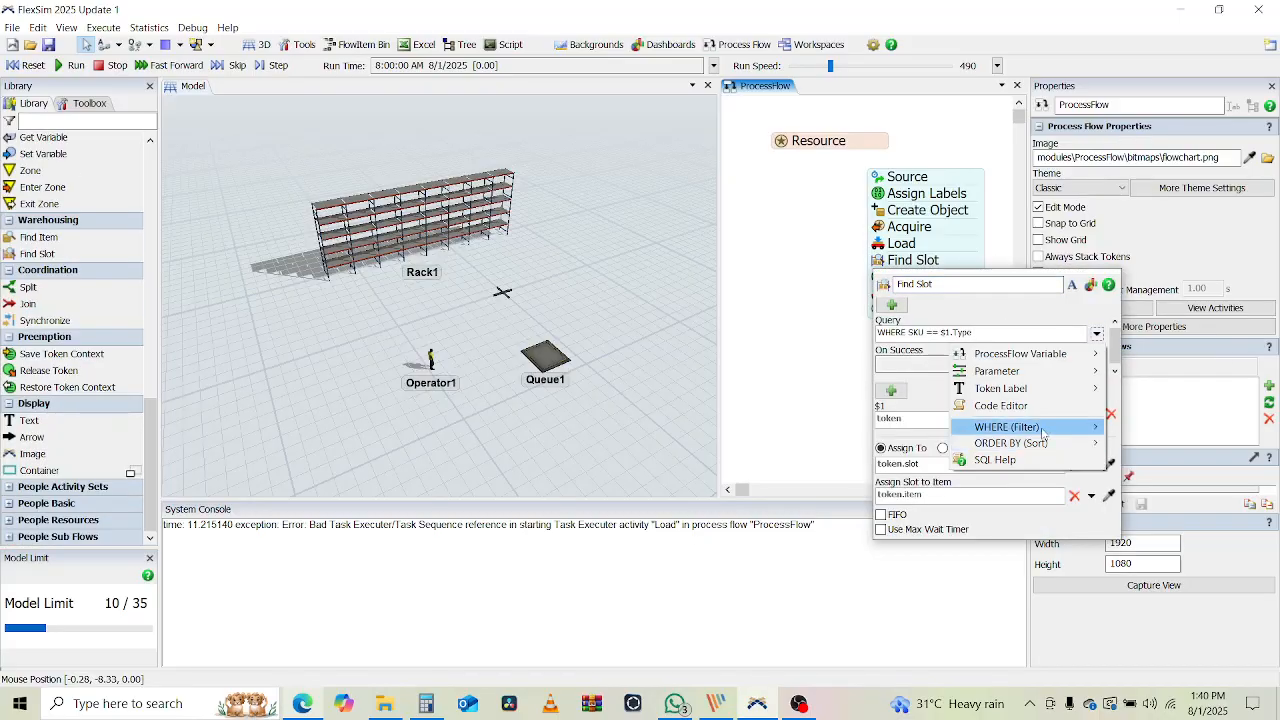
mouse_move(1042, 433)
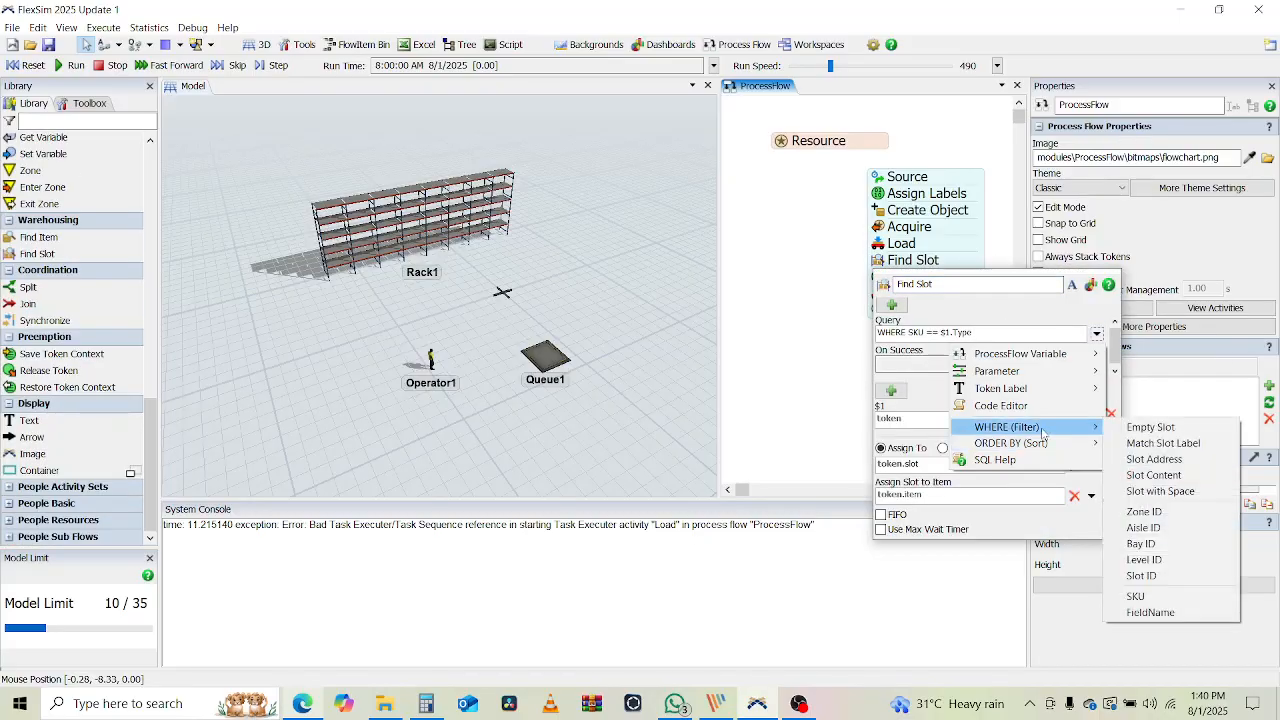
left_click(1171, 491)
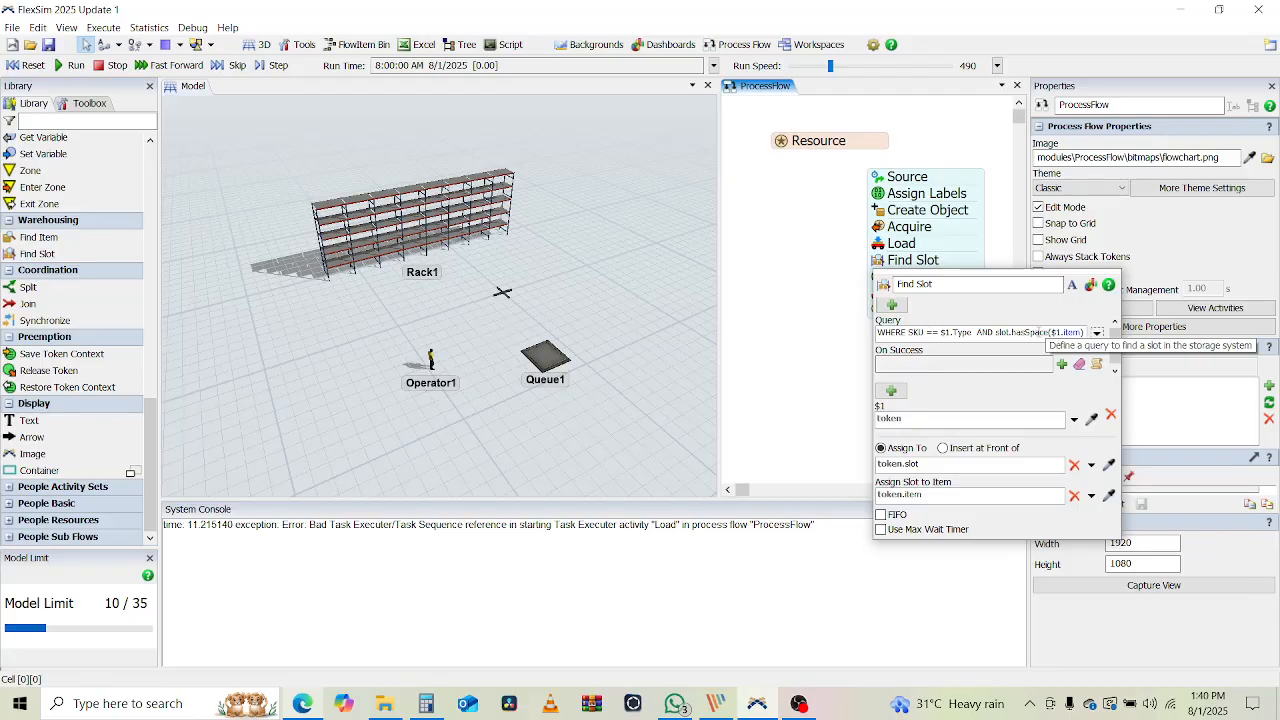
left_click(1040, 332)
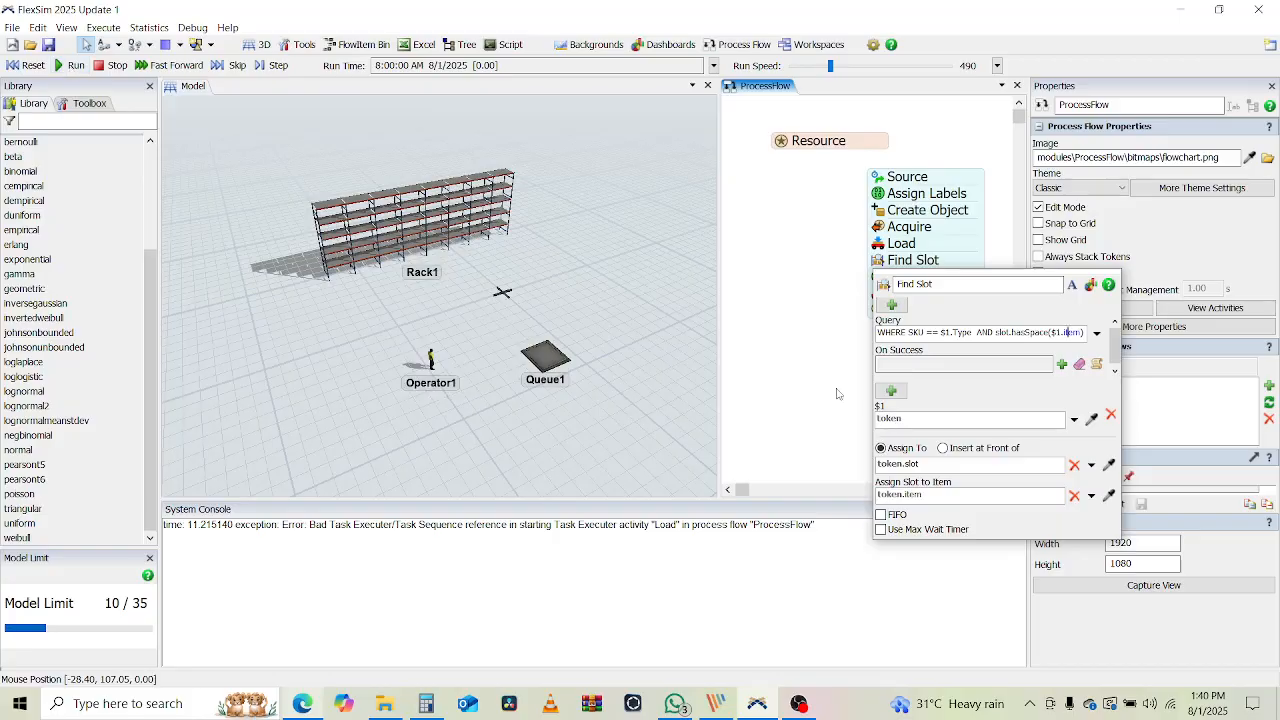
left_click(74, 66)
left_click(74, 66)
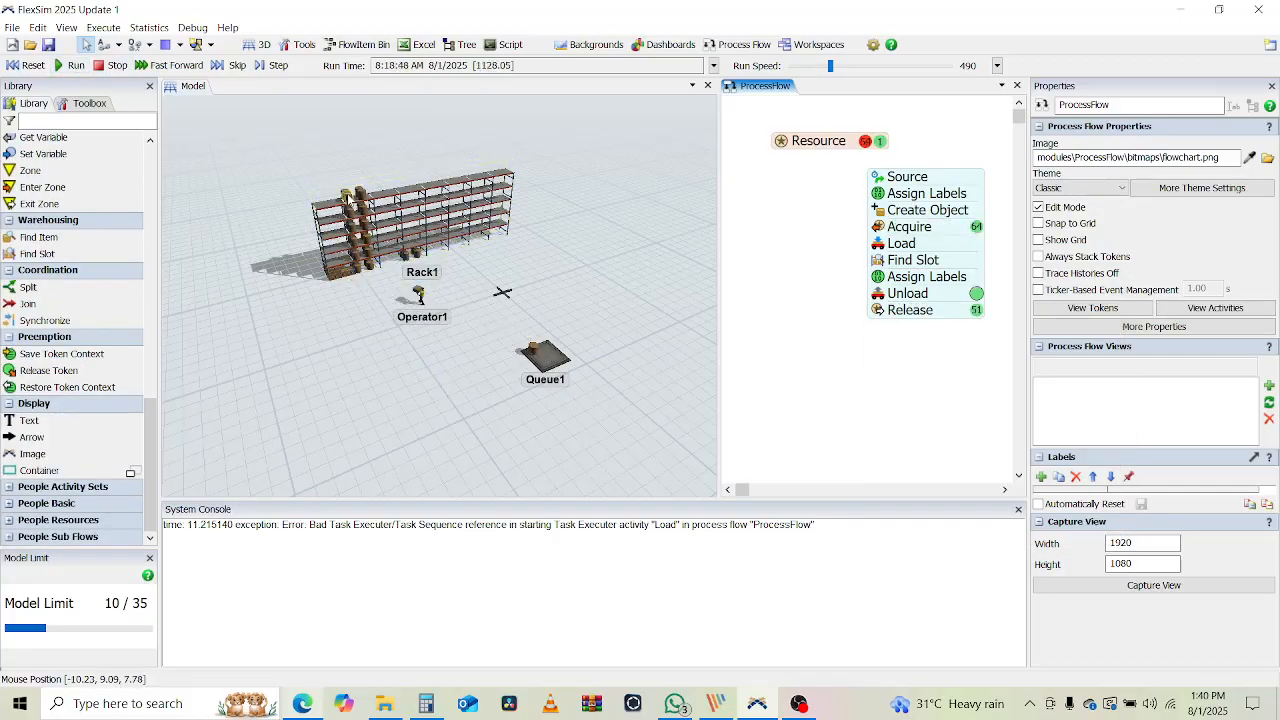
Watch Rack1 fill up close-on, then reset the model to an empty rack
scroll(362, 190, "up", 3)
left_click_drag(443, 332, 449, 471)
scroll(449, 471, "up", 3)
scroll(435, 350, "down", 5)
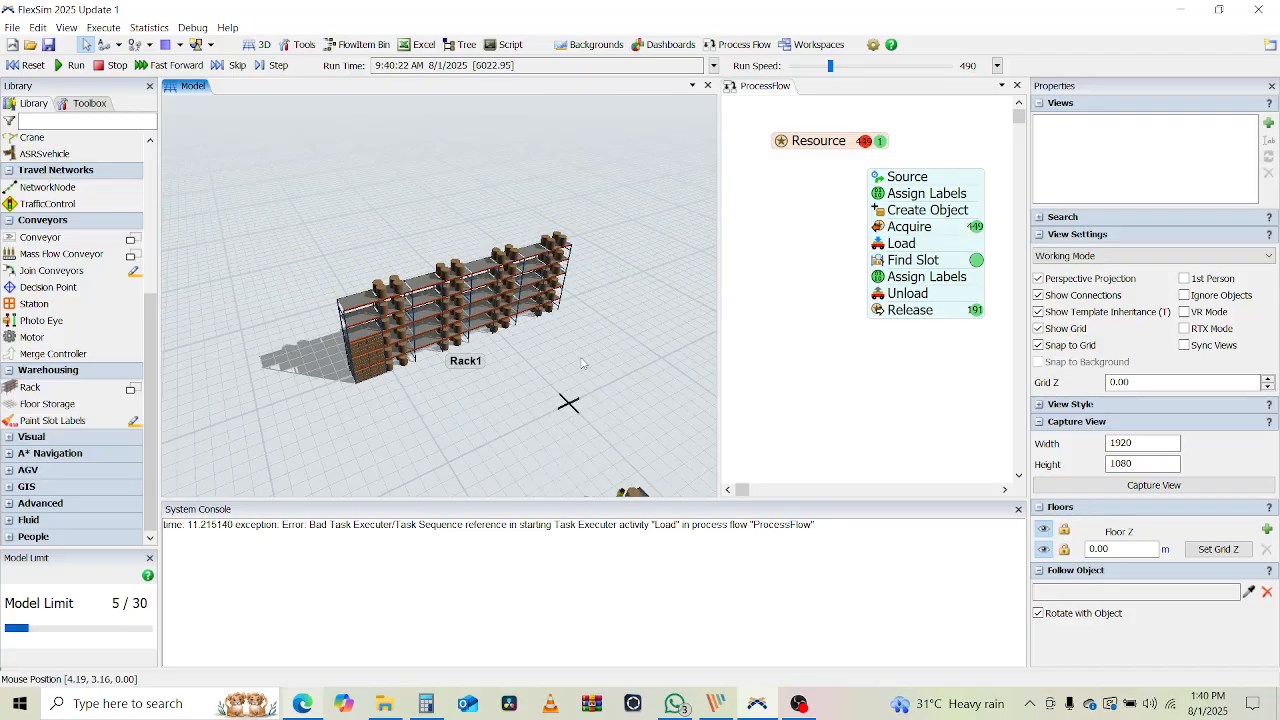
right_click_drag(584, 364, 575, 351)
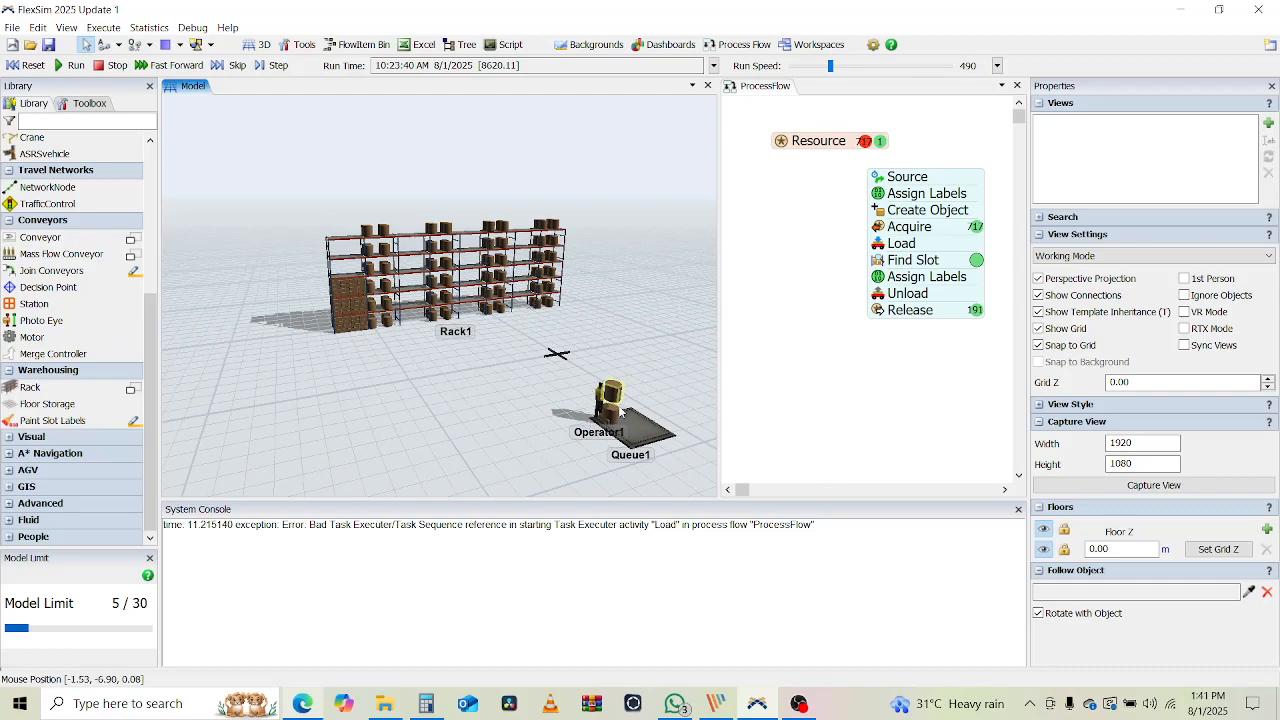
left_click(27, 65)
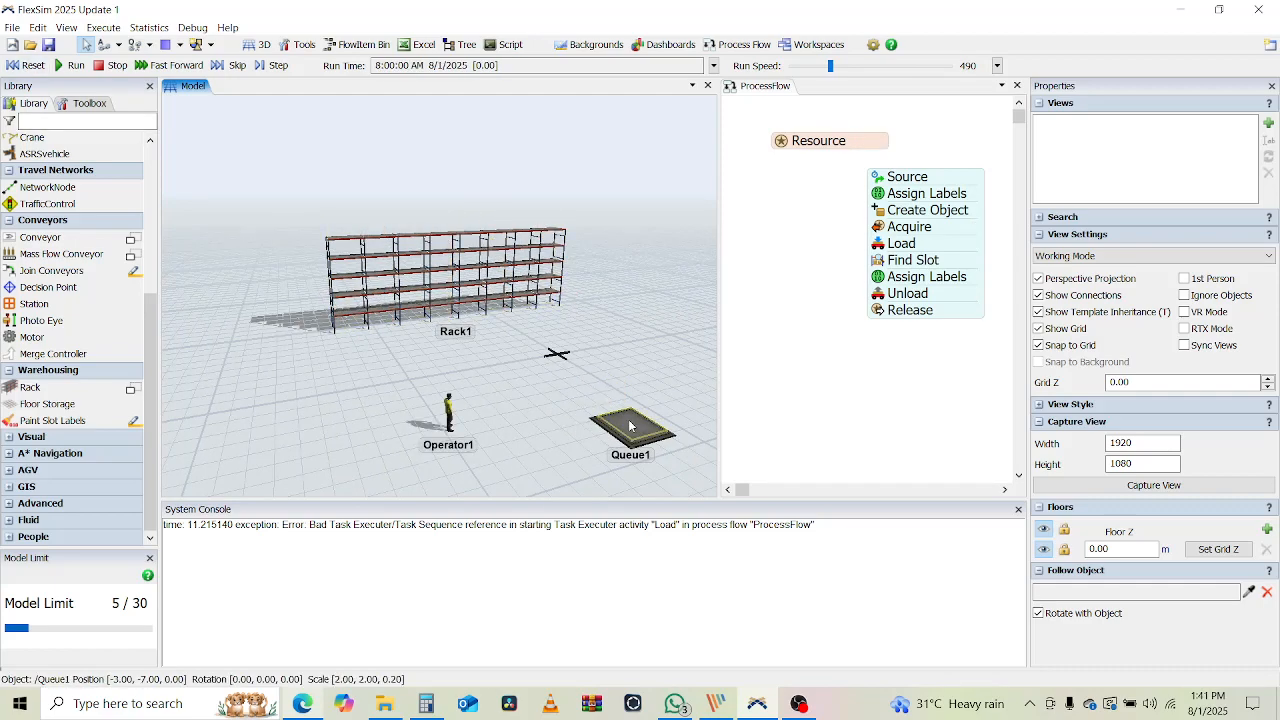
left_click(565, 388)
left_click(902, 249)
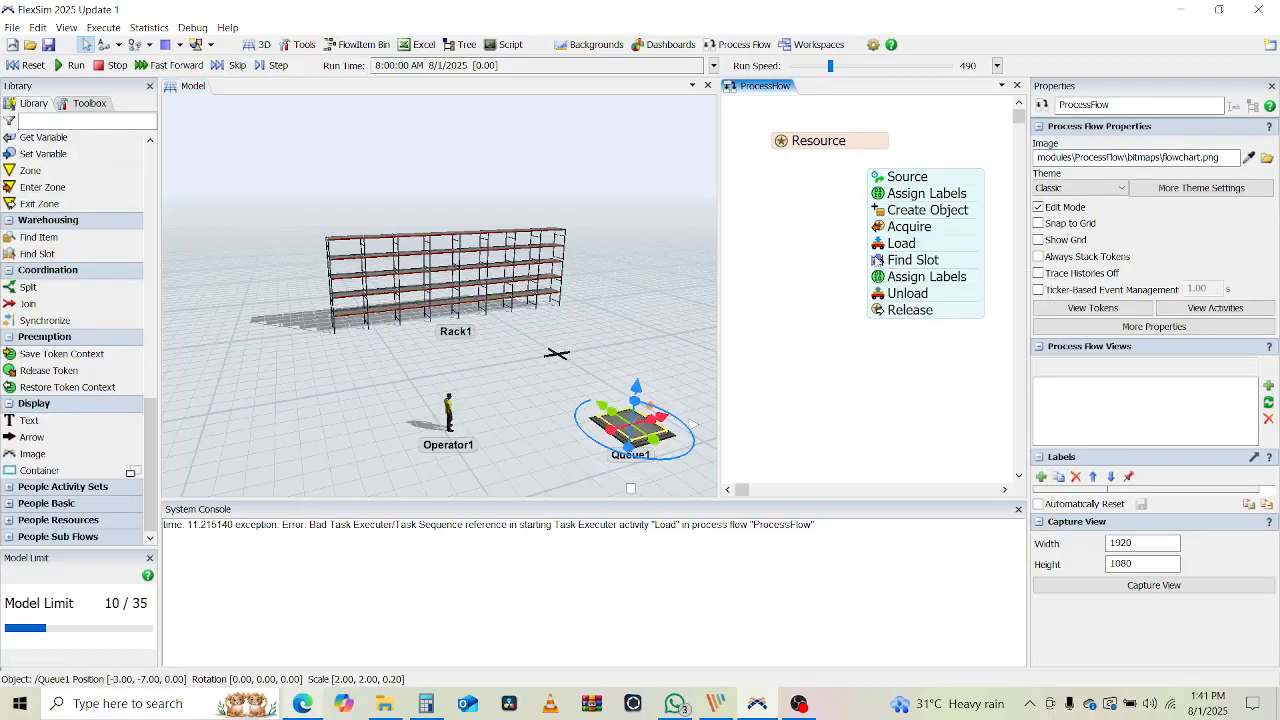
Enable Find Slot's Use Max Wait Timer with a Time of 10 seconds
left_click(877, 261)
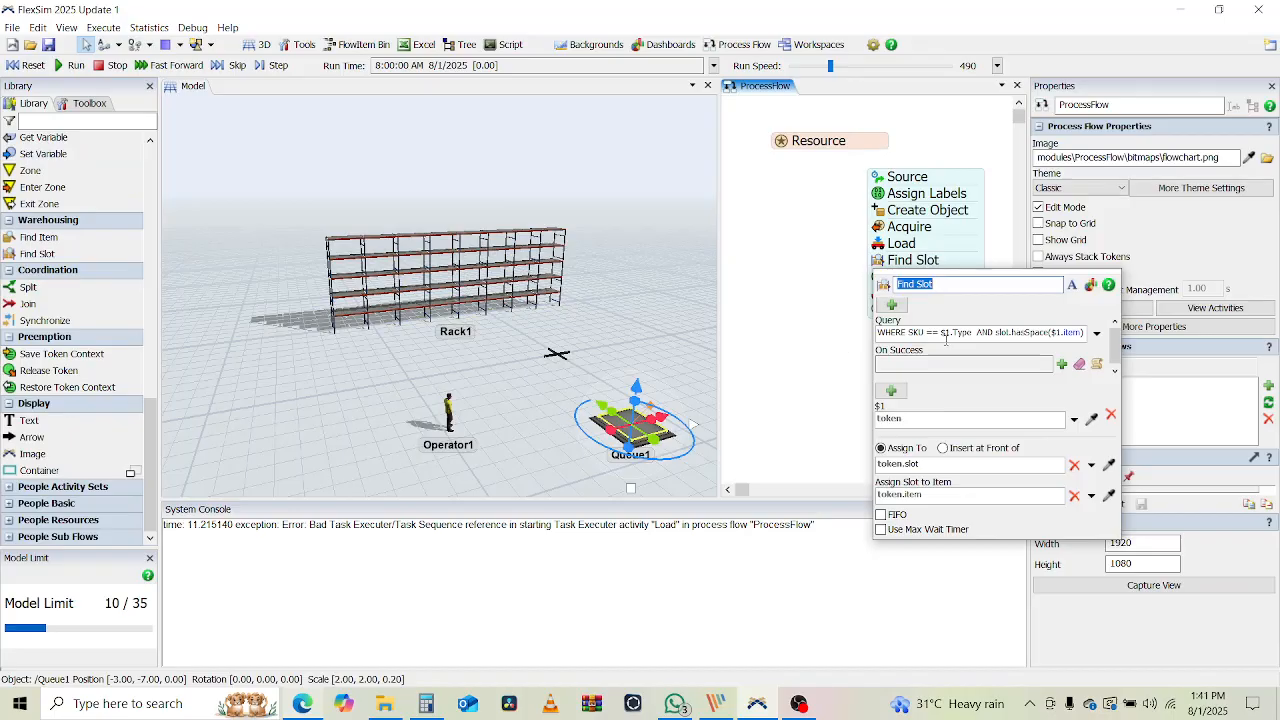
left_click(906, 529)
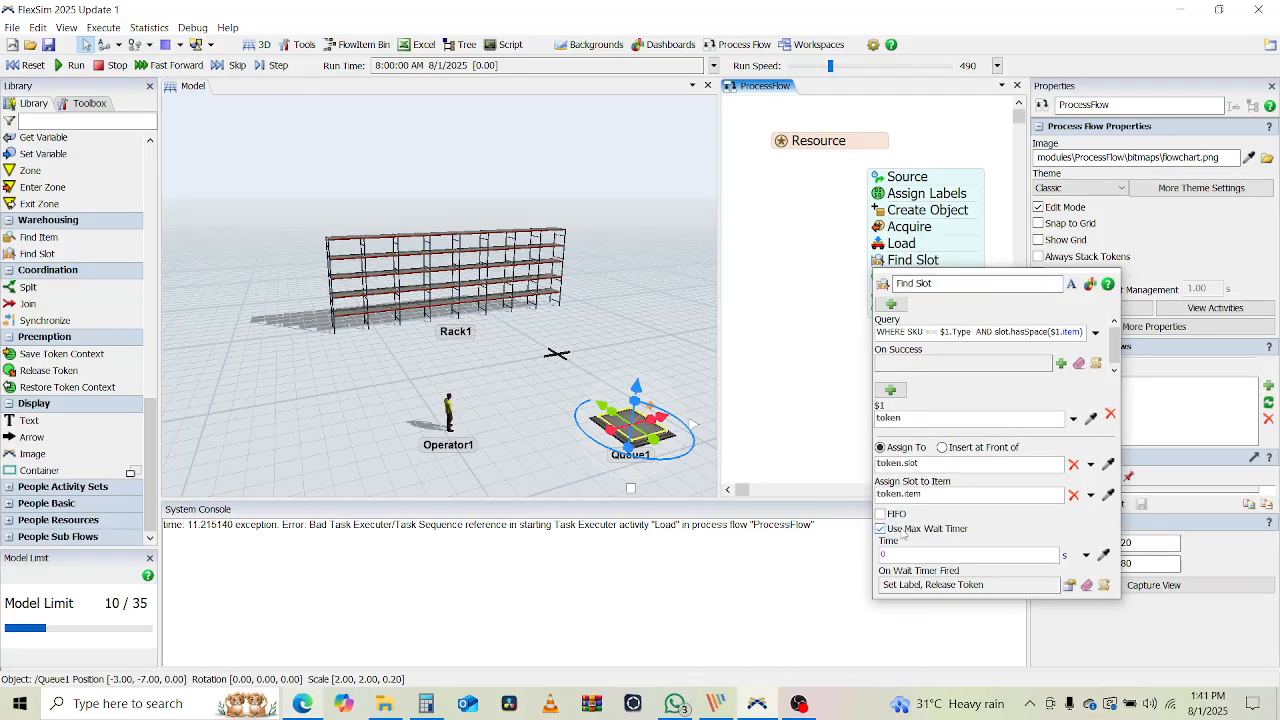
left_click(913, 554)
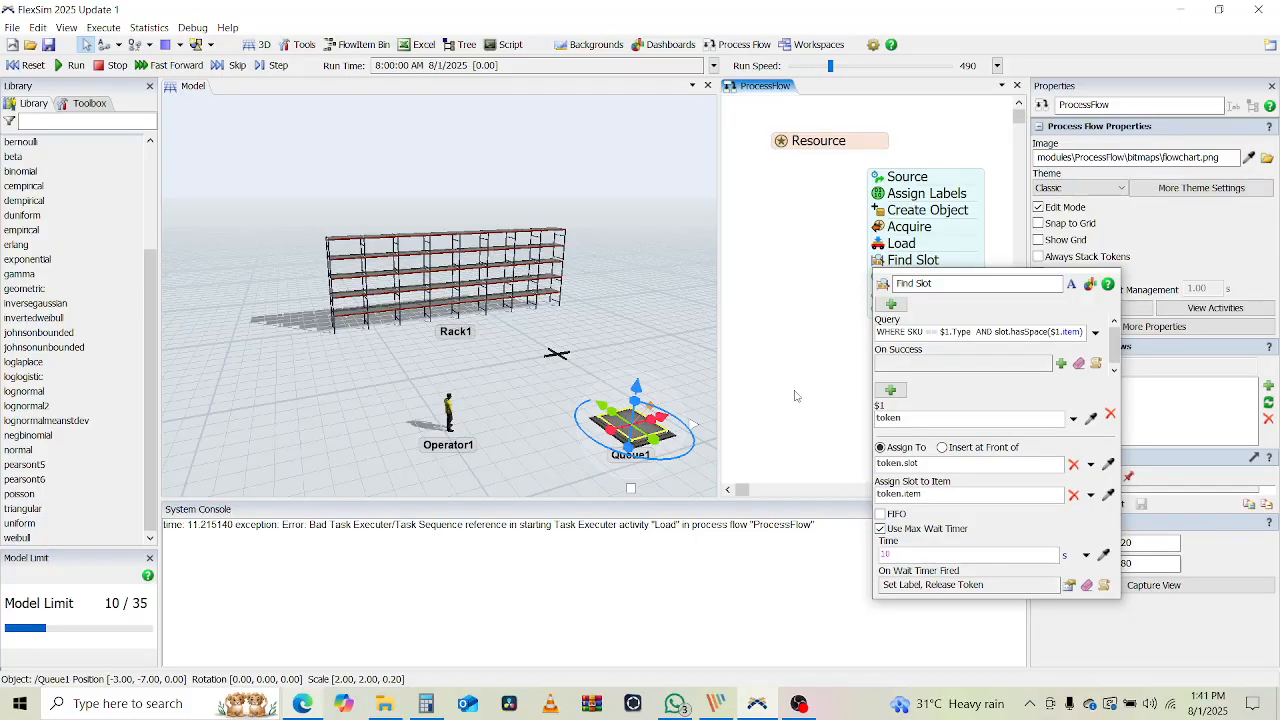
type("10")
left_click(797, 390)
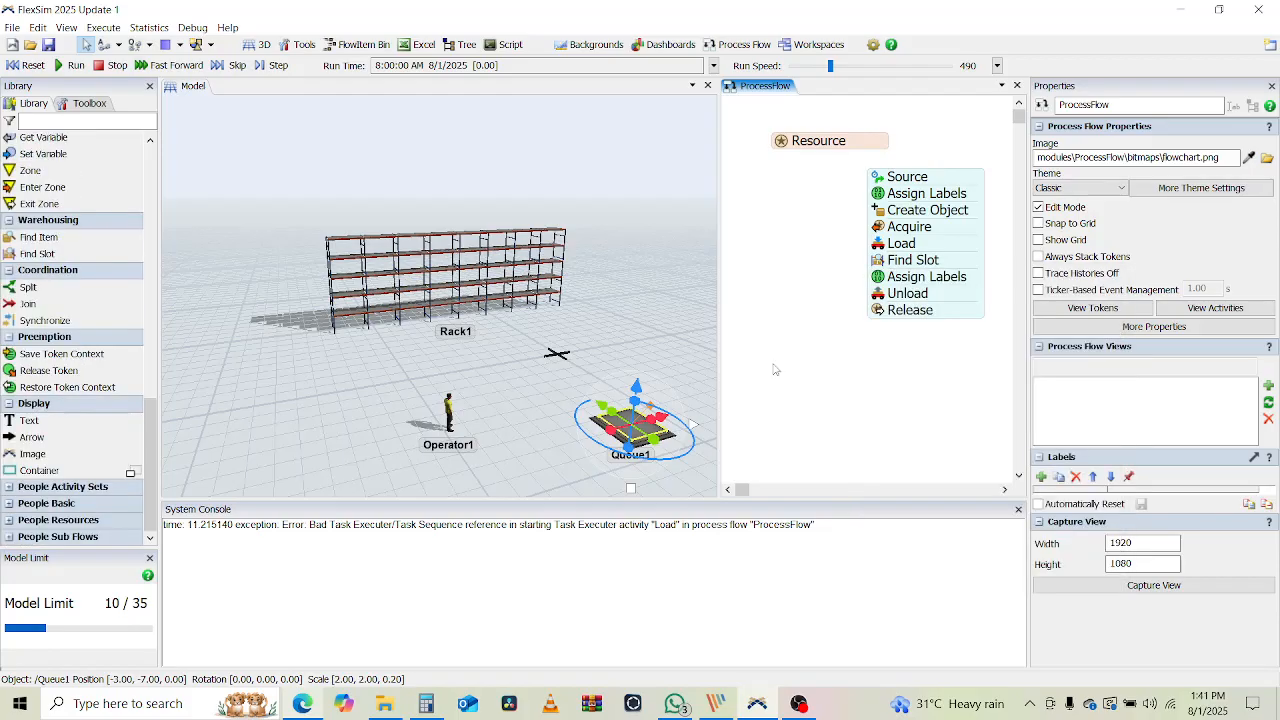
Run the model at speed 9562 and dismiss Operator1's invalid unload task error
left_click(70, 65)
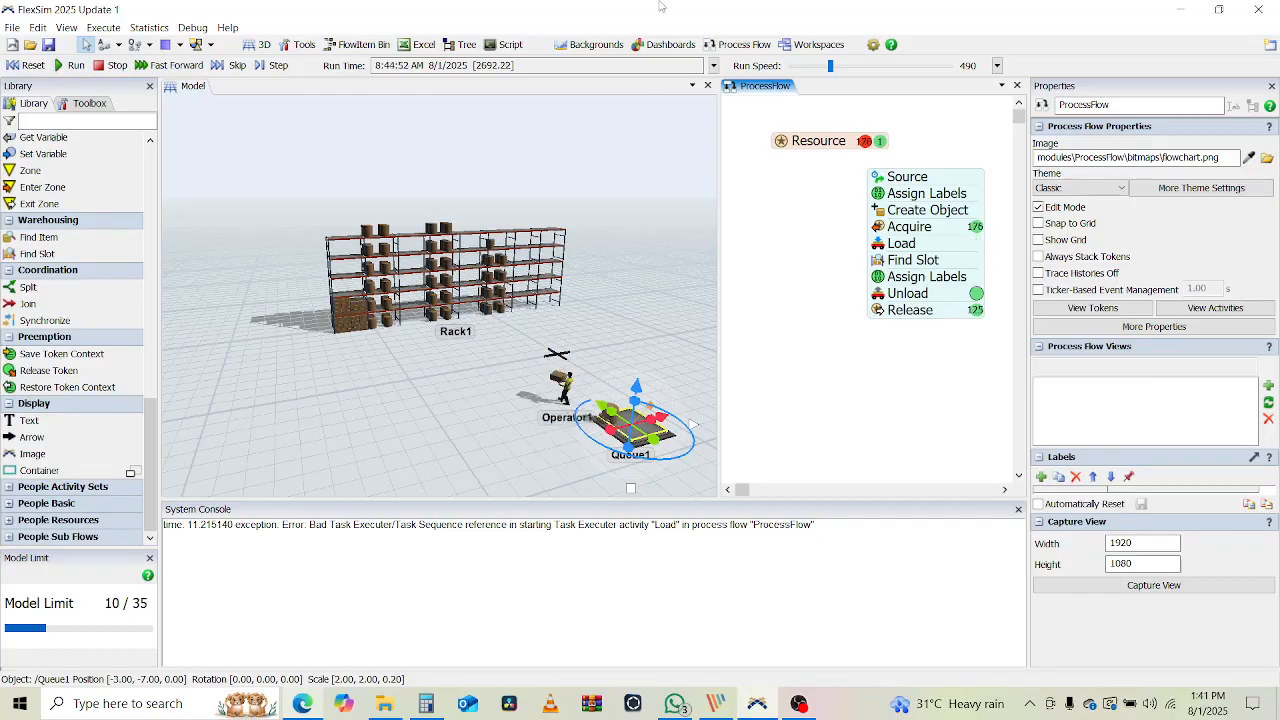
left_click(875, 67)
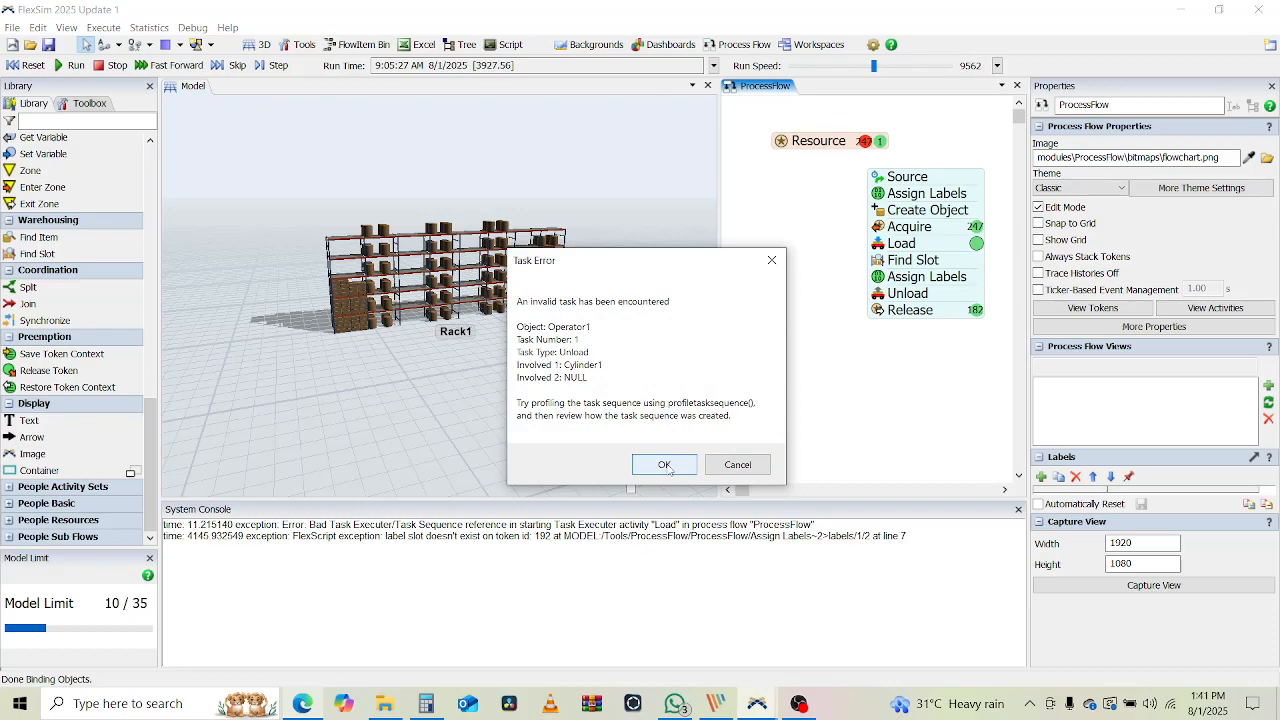
left_click(736, 464)
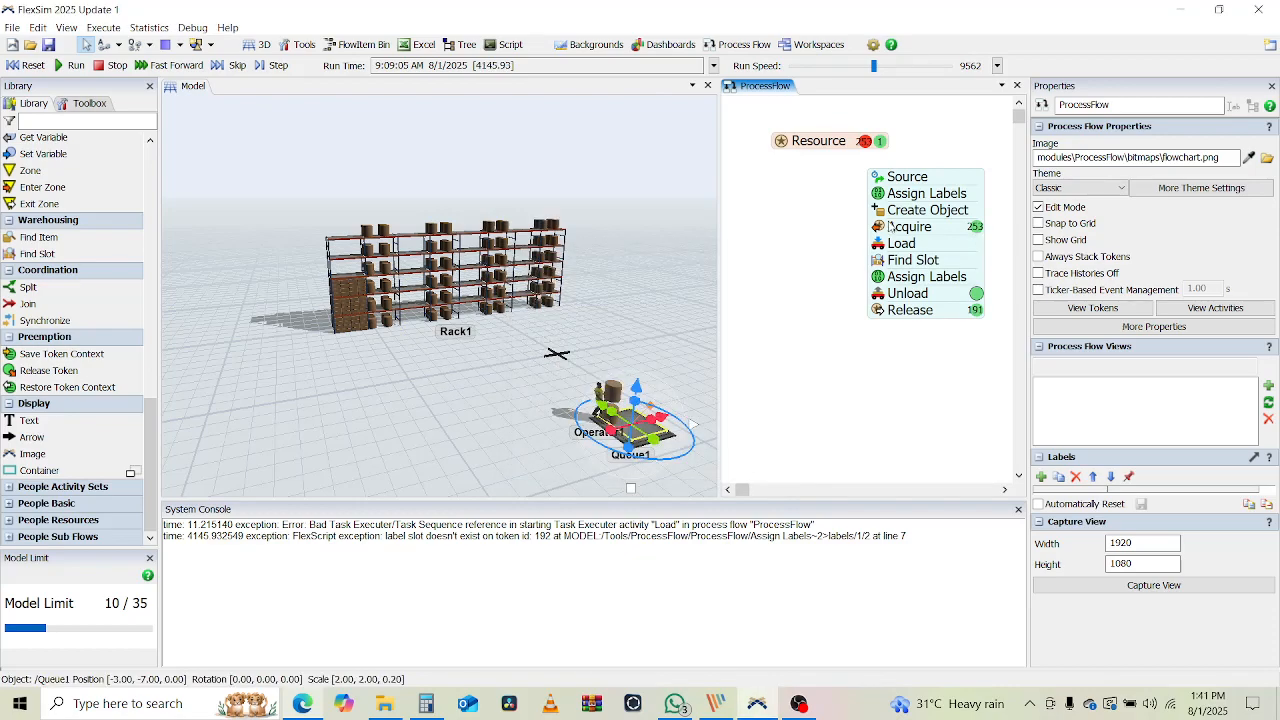
Inspect the Acquire and Find Slot activity settings
left_click(880, 228)
left_click(819, 259)
left_click(878, 260)
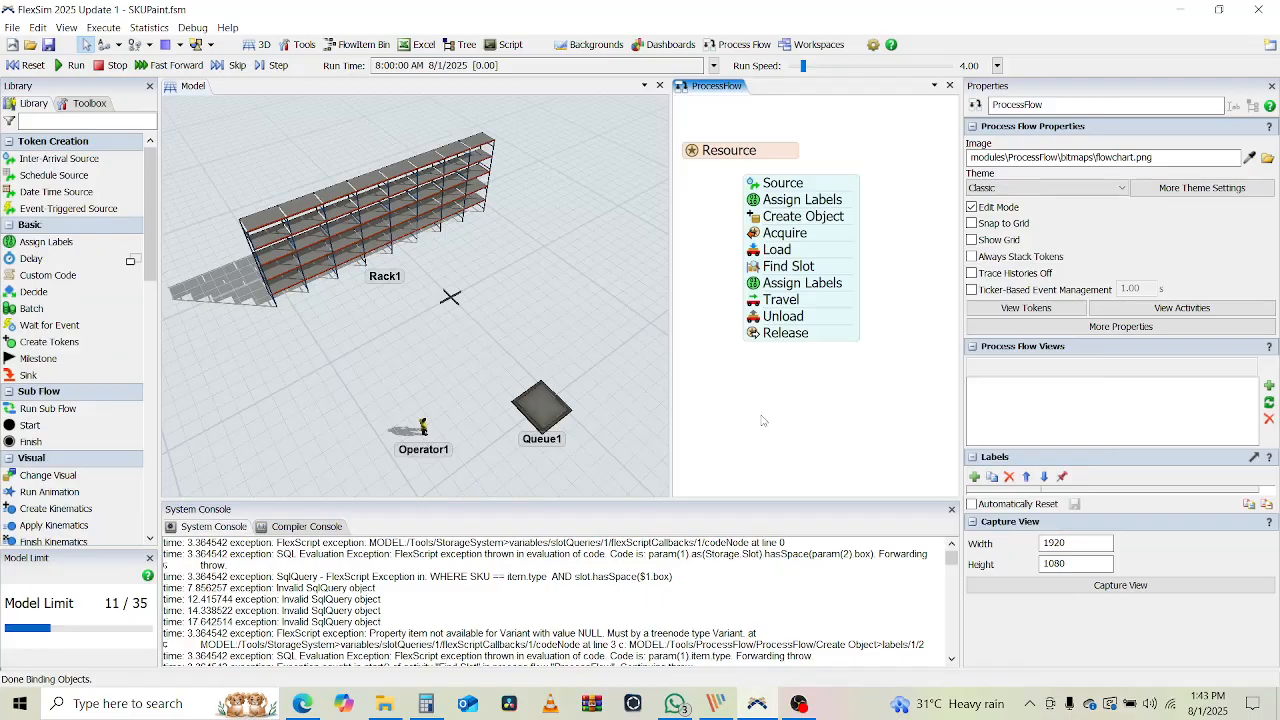
left_click_drag(776, 250, 765, 281)
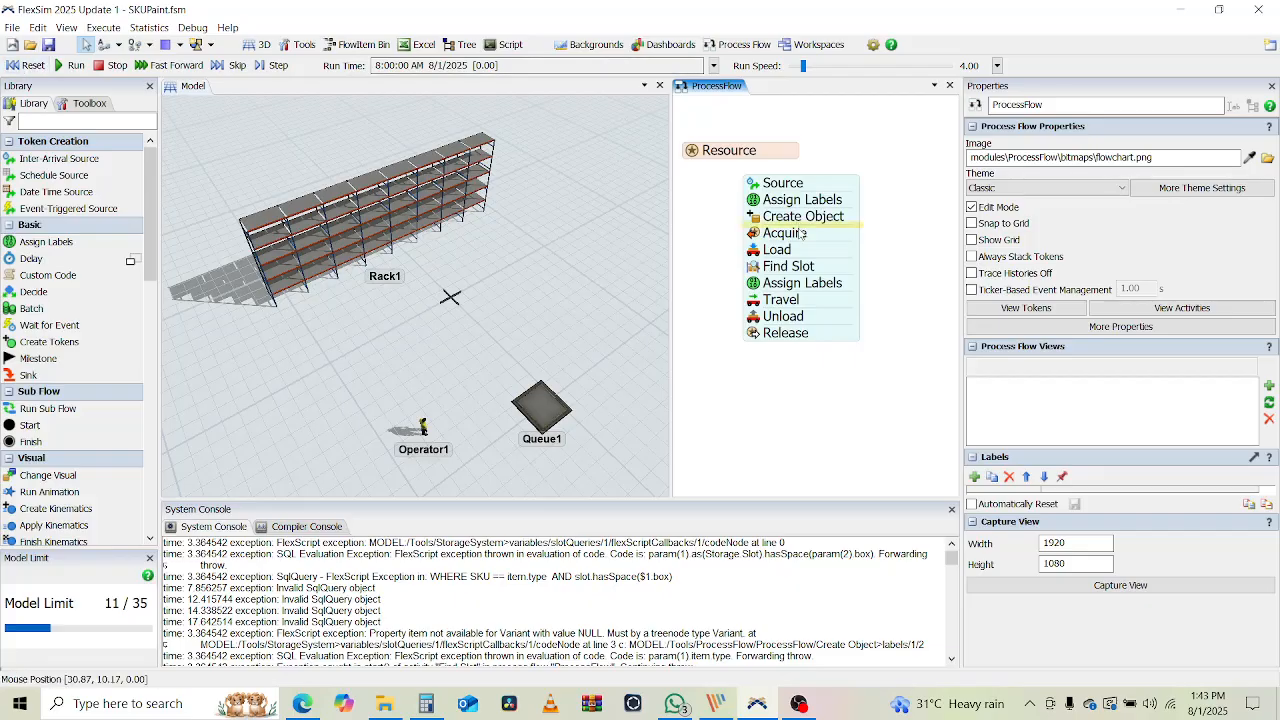
left_click_drag(740, 378, 719, 384)
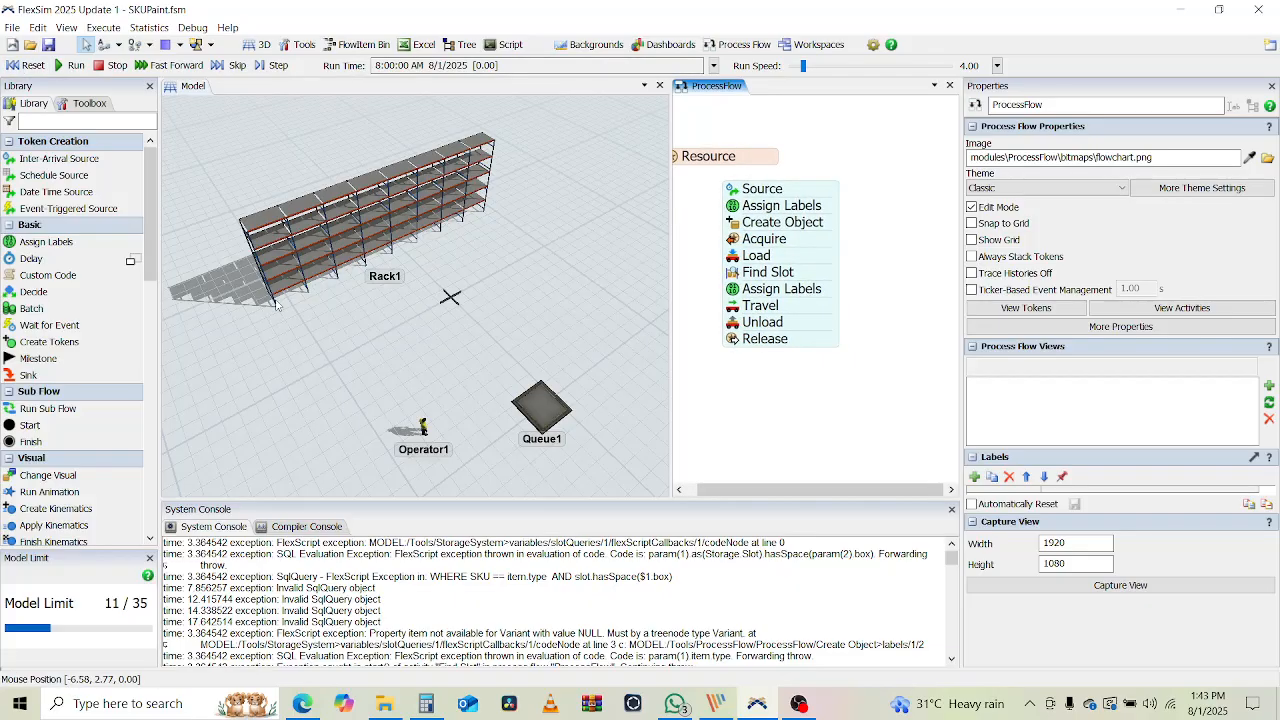
double_click(830, 277)
left_click(843, 408)
left_click(843, 408)
left_click(841, 279)
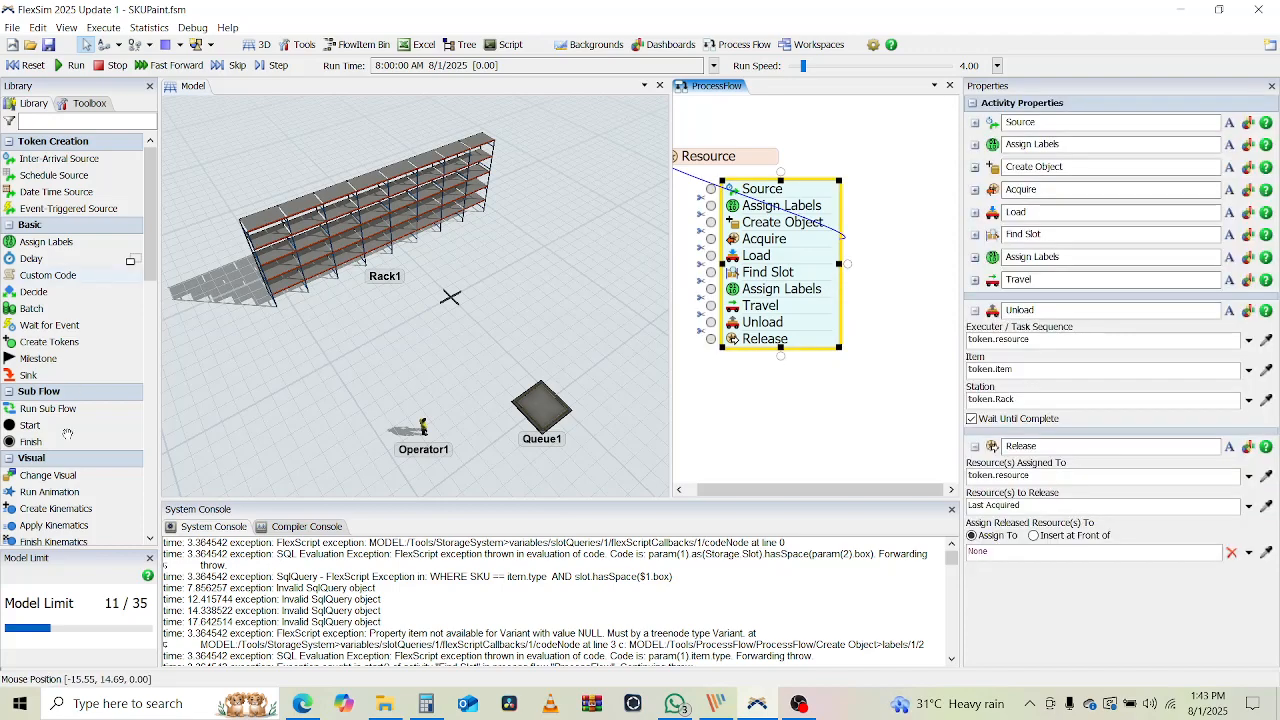
left_click(796, 413)
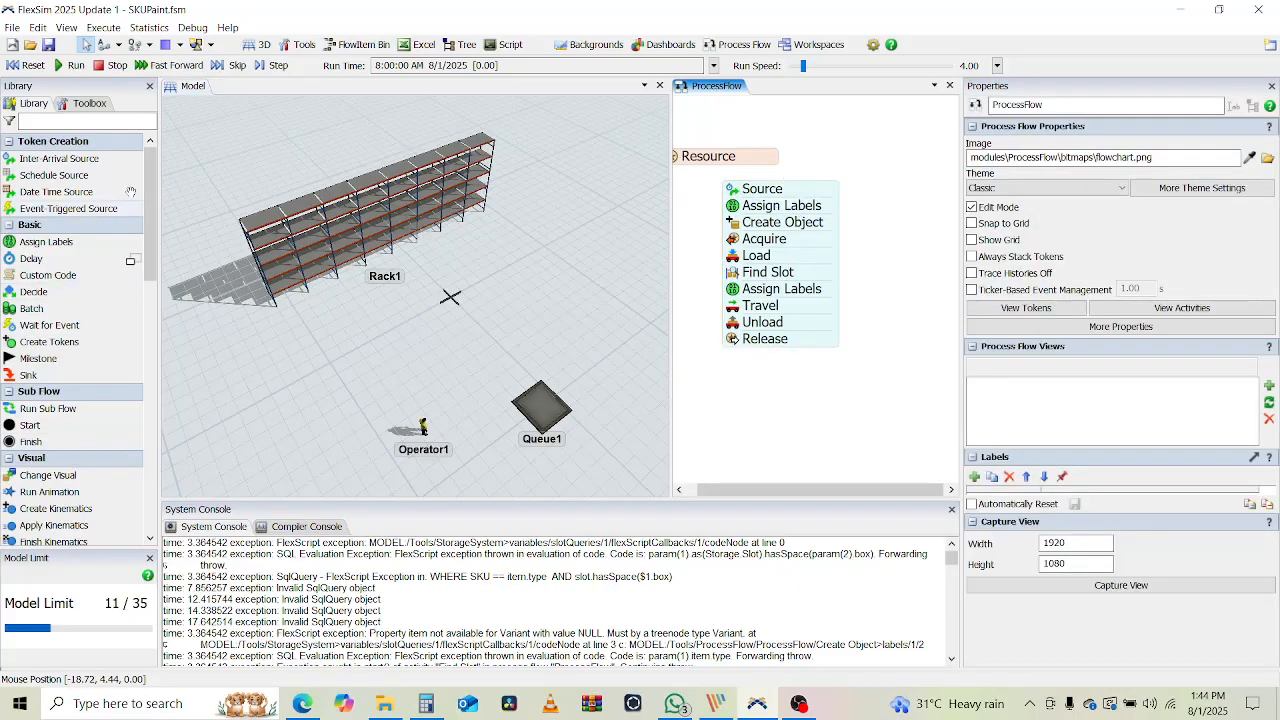
left_click_drag(152, 225, 163, 297)
scroll(73, 401, "down", 6)
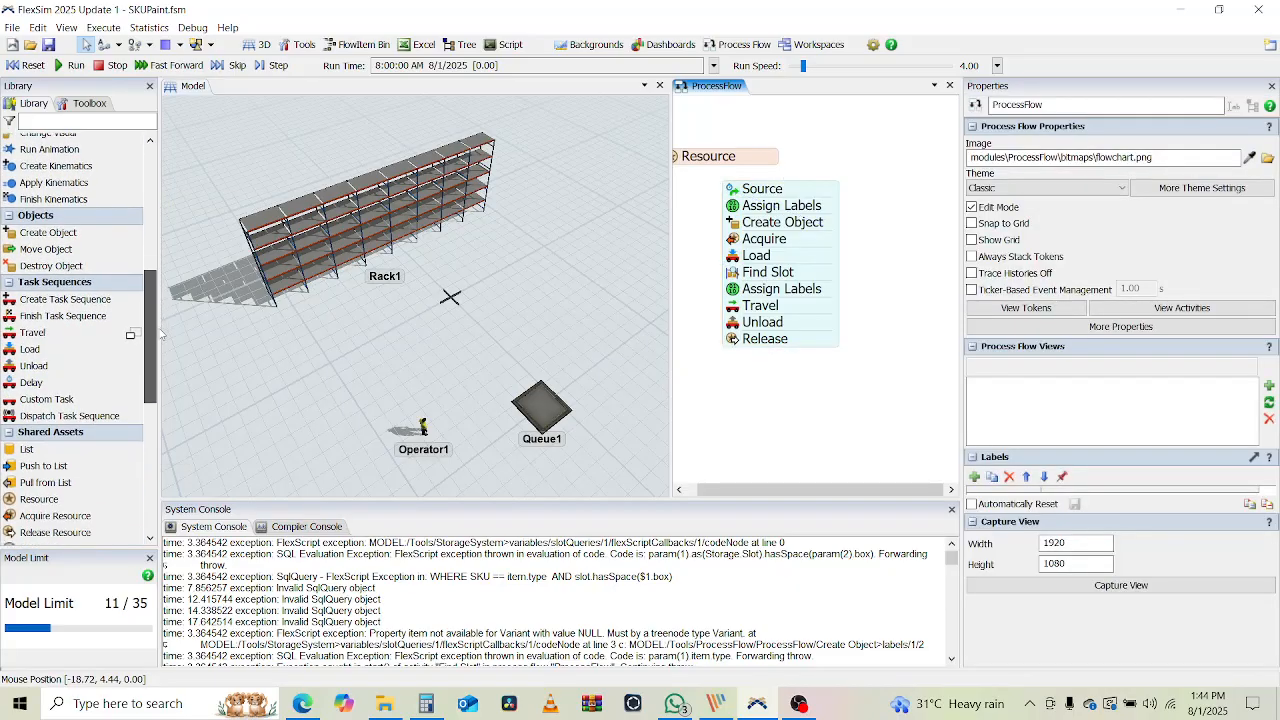
Place a new Release Resource activity on the process flow canvas
left_click_drag(63, 430, 862, 268)
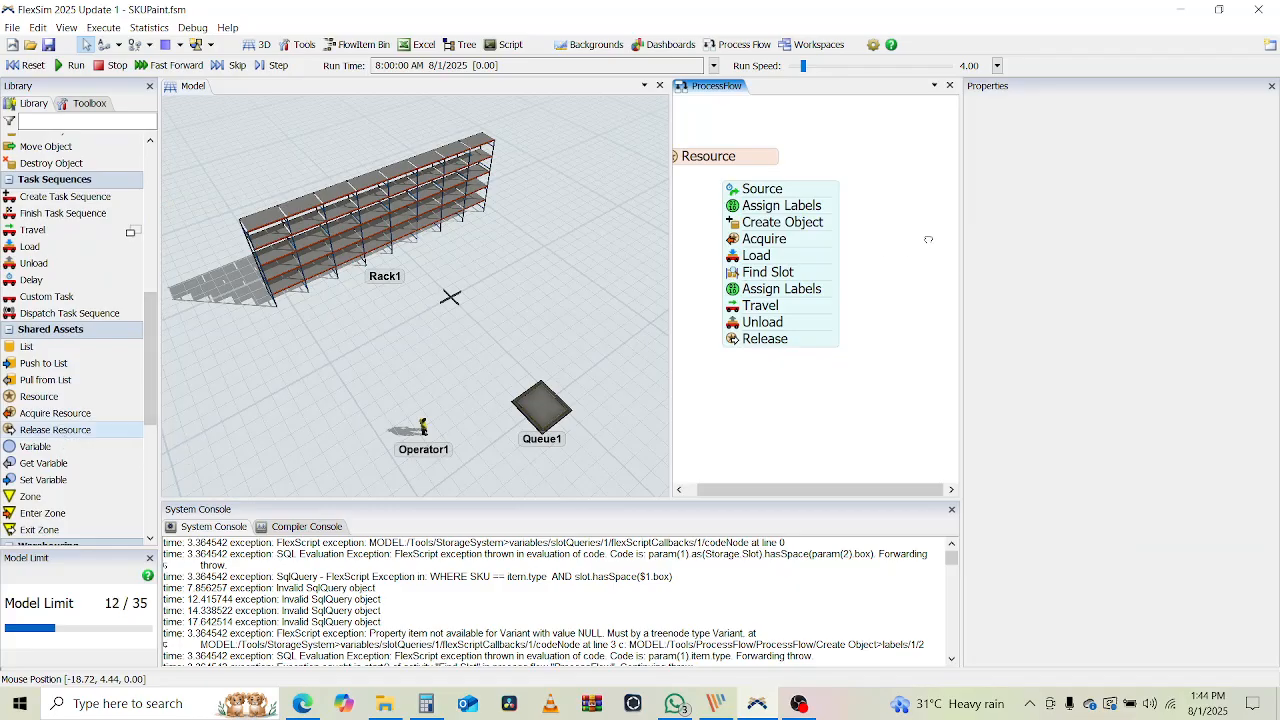
left_click_drag(928, 240, 936, 248)
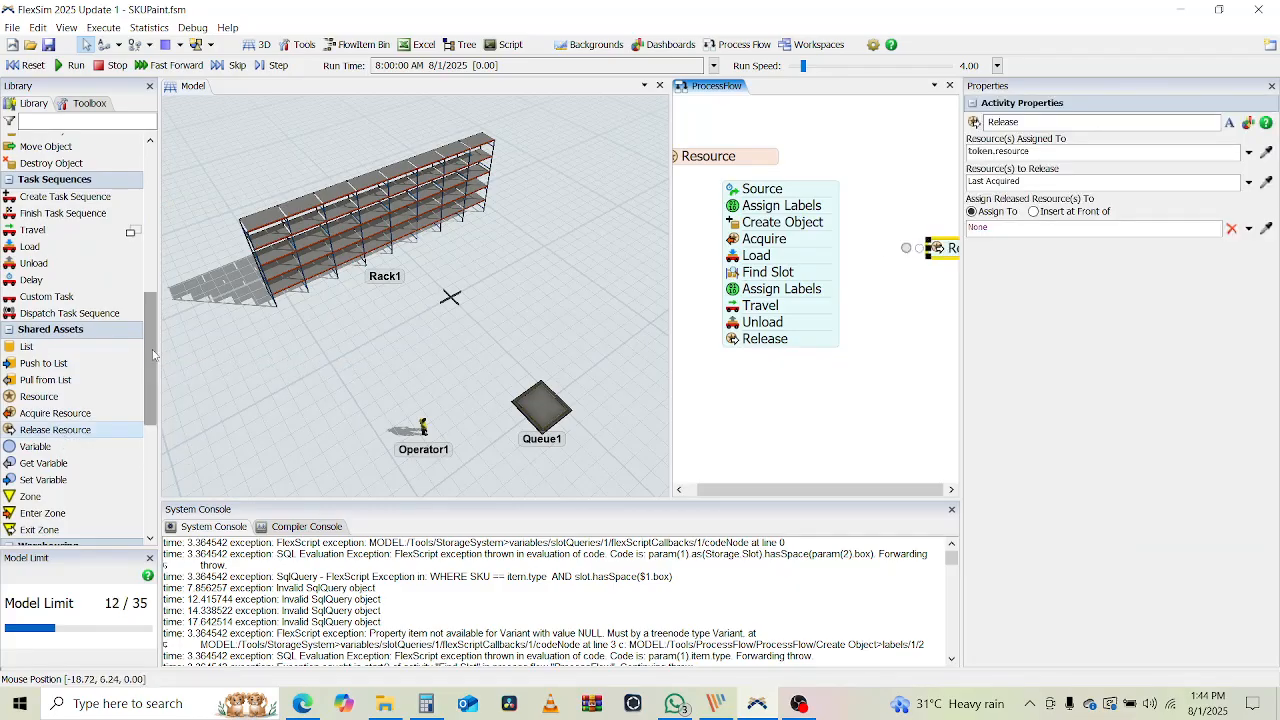
left_click_drag(153, 355, 149, 200)
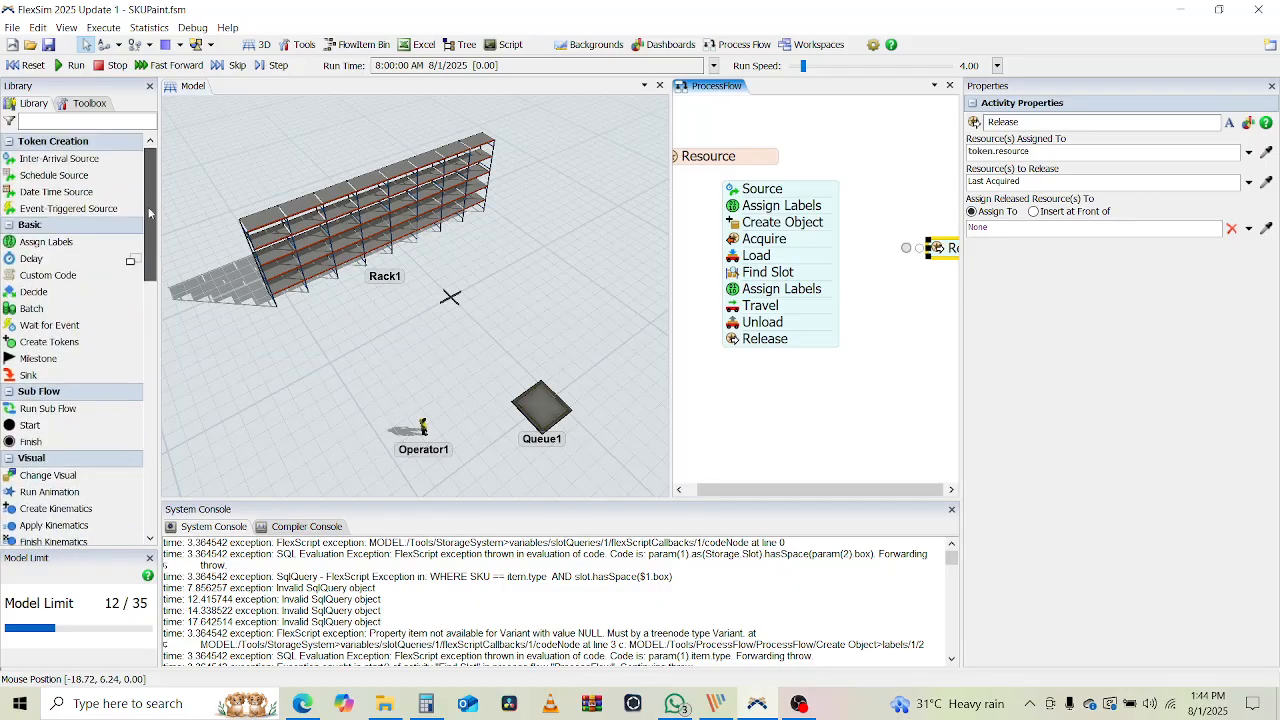
scroll(45, 420, "down", 5)
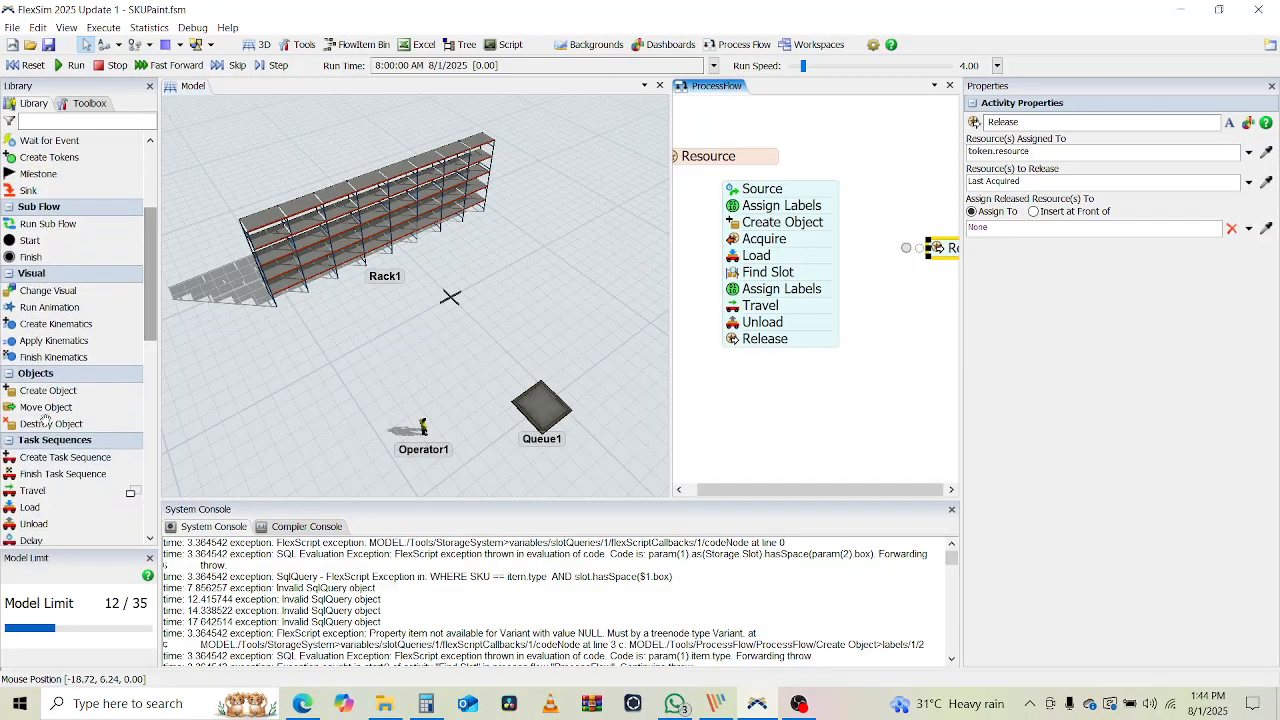
Attach a Destroy Object beneath Release and connect the main activity stack to it
left_click_drag(80, 427, 873, 227)
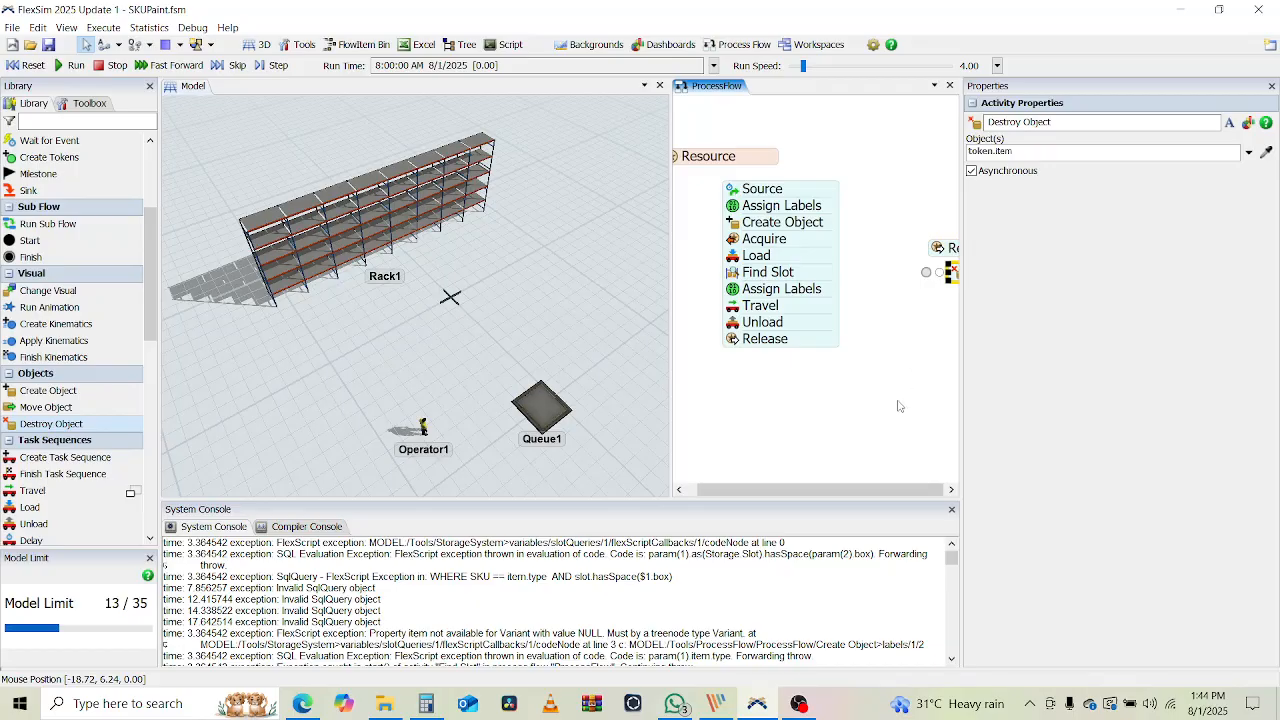
scroll(890, 413, "up", 2)
left_click(822, 418)
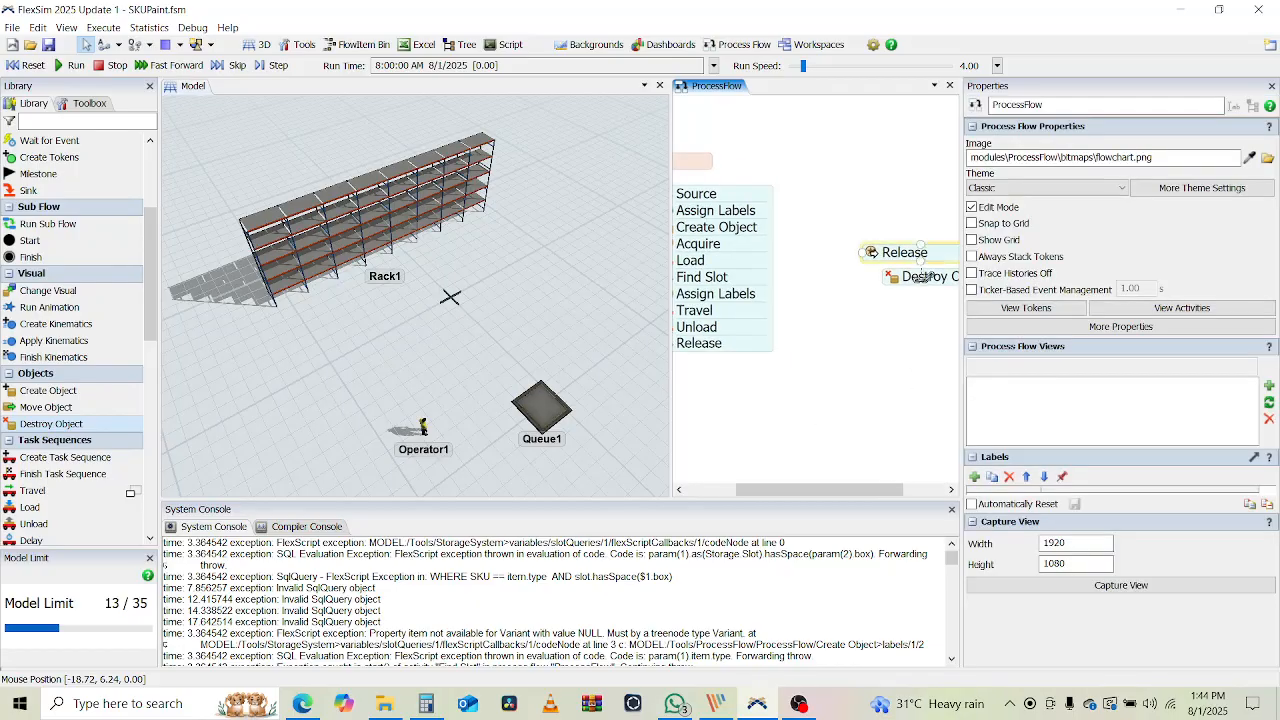
left_click(893, 277)
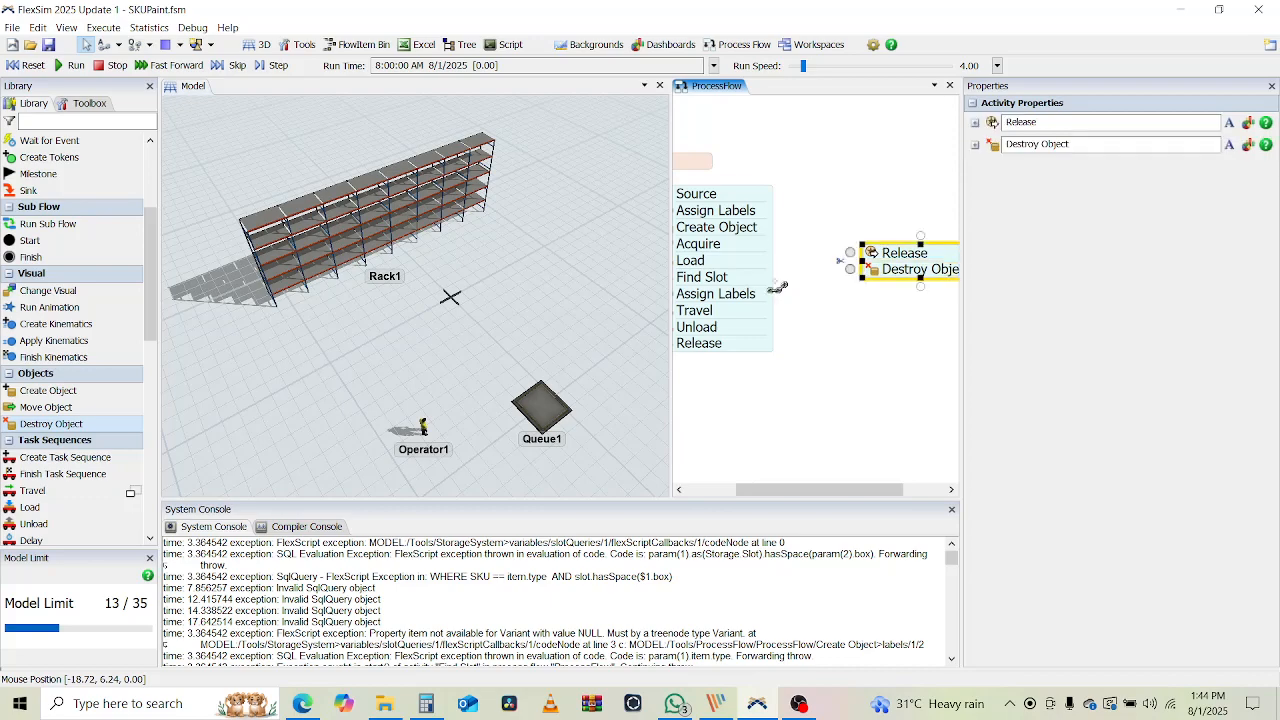
left_click_drag(779, 279, 866, 258)
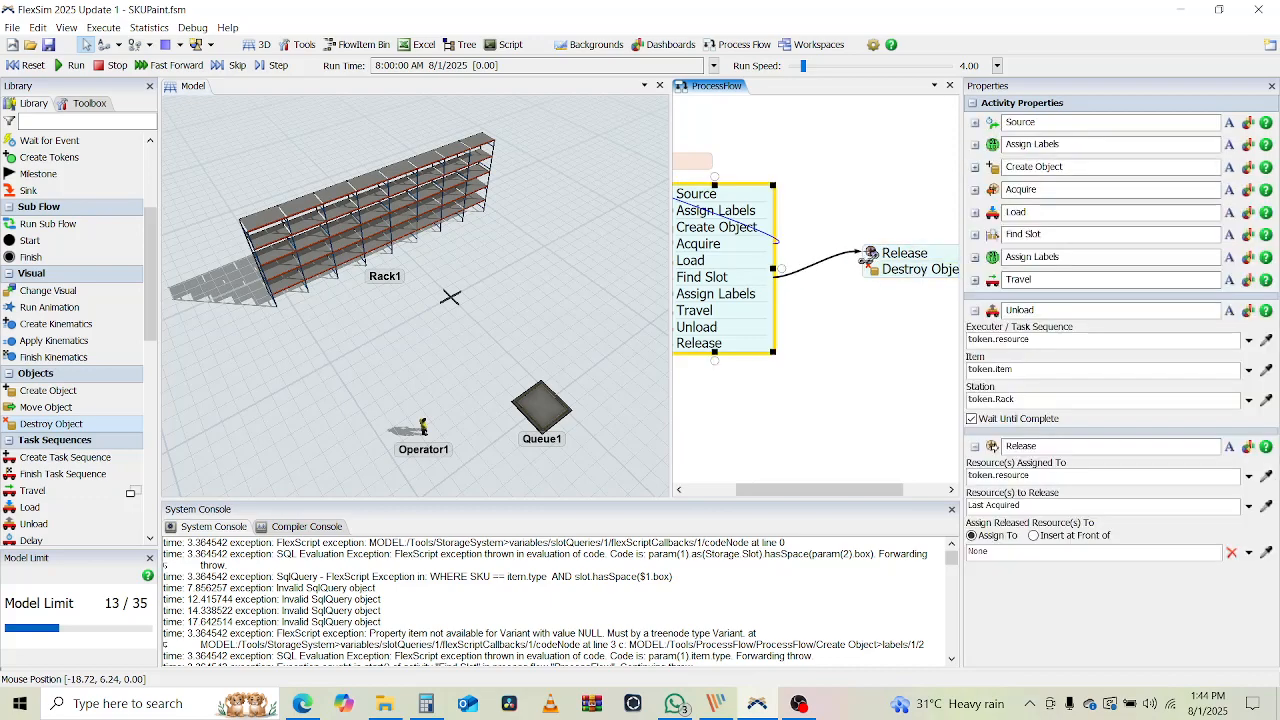
left_click(845, 332)
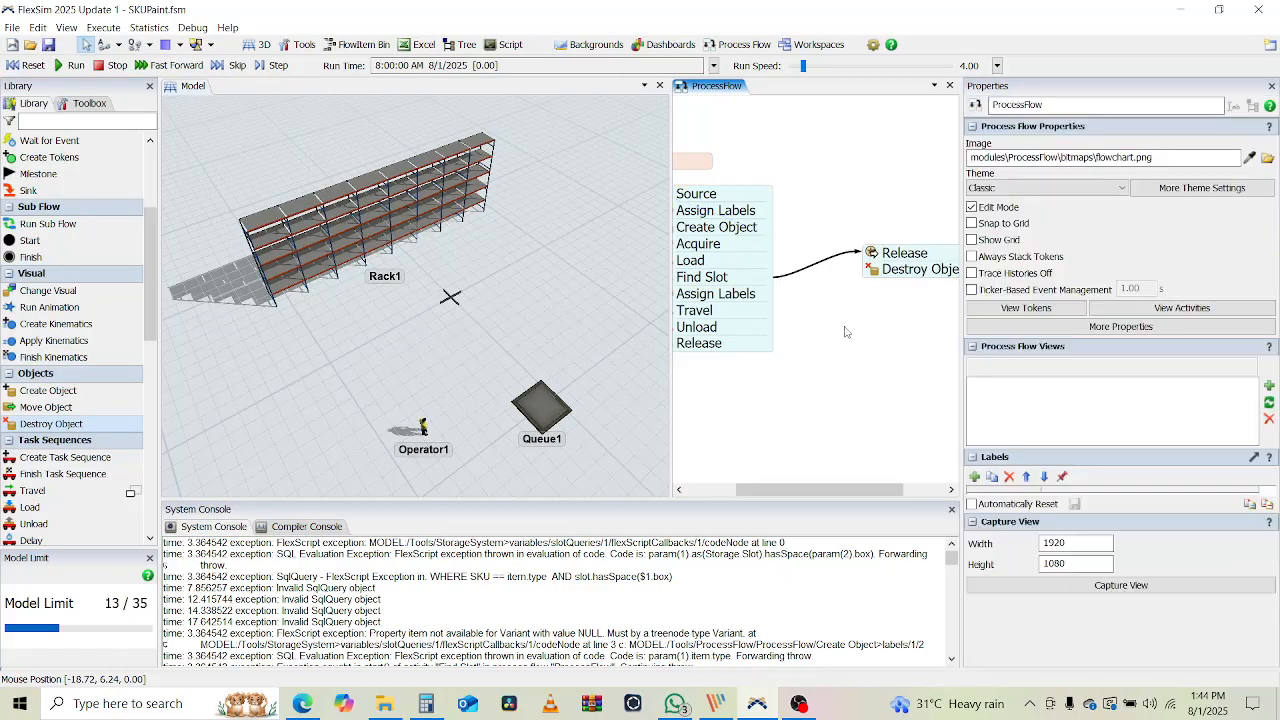
Set the new Release's Resource(s) to Release to token.resource, replacing Last Acquired
double_click(903, 252)
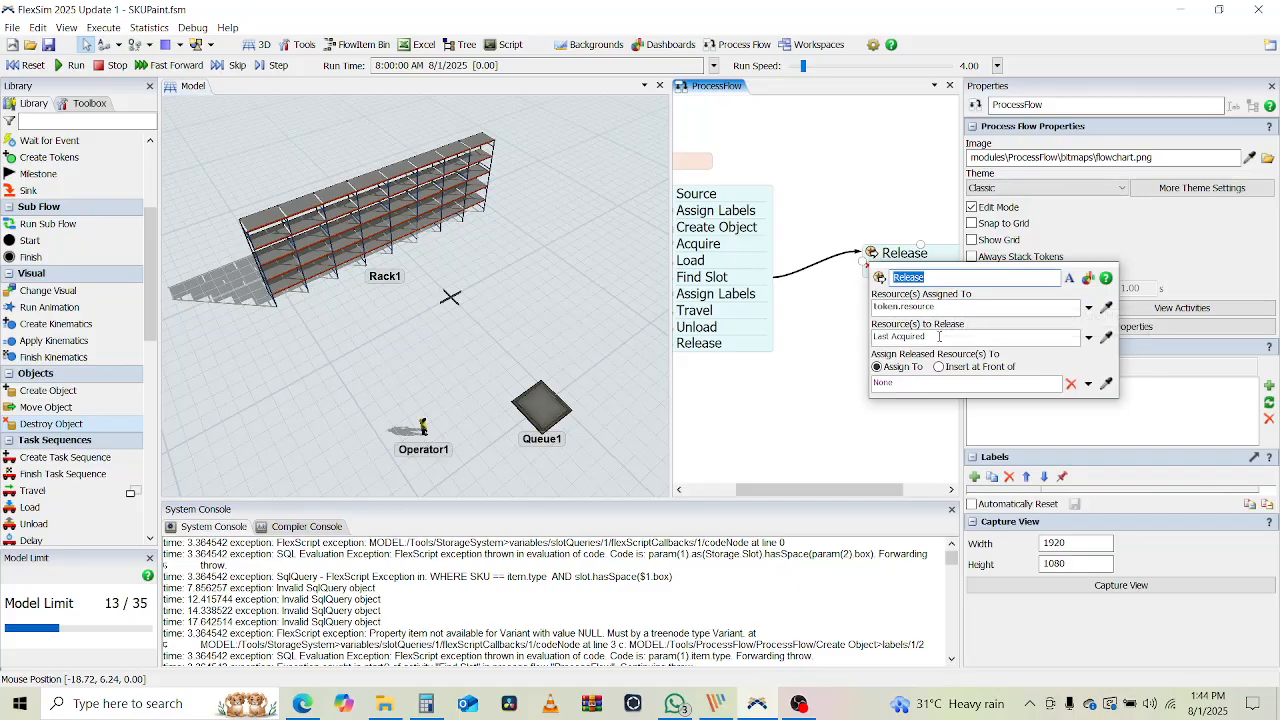
left_click(902, 338)
key("ctrl+a")
type("to")
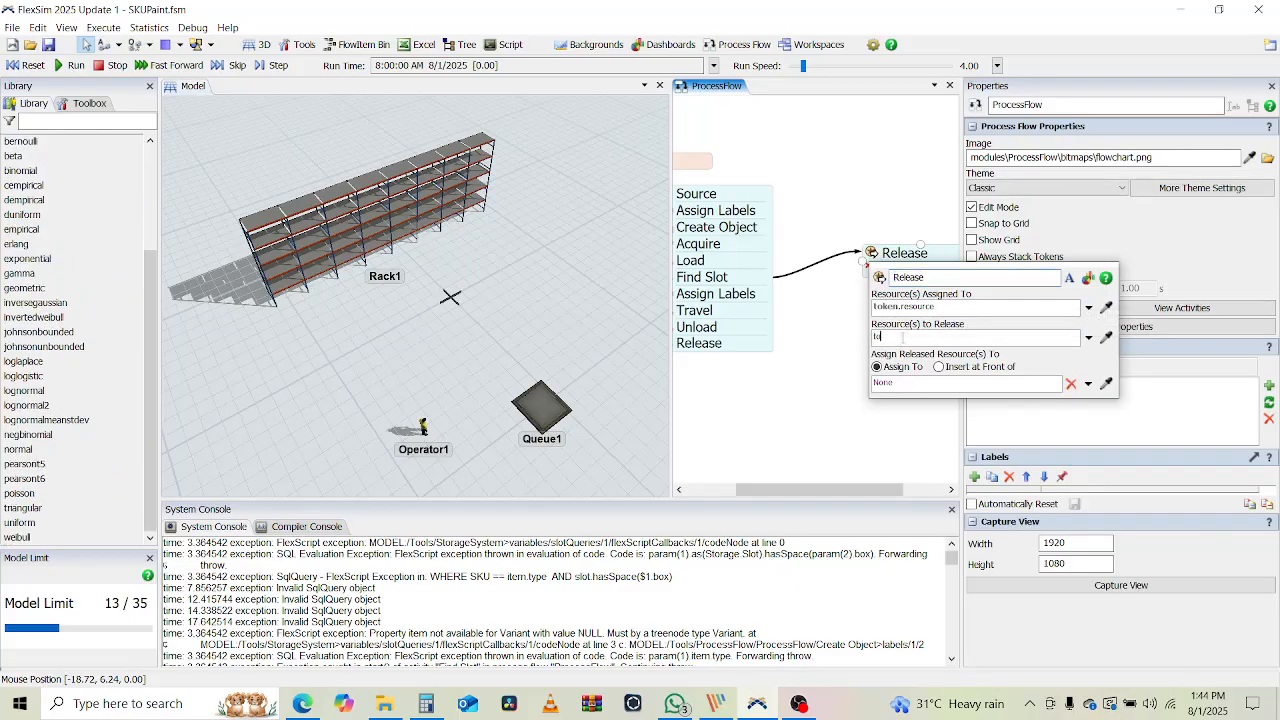
type("ken.resou")
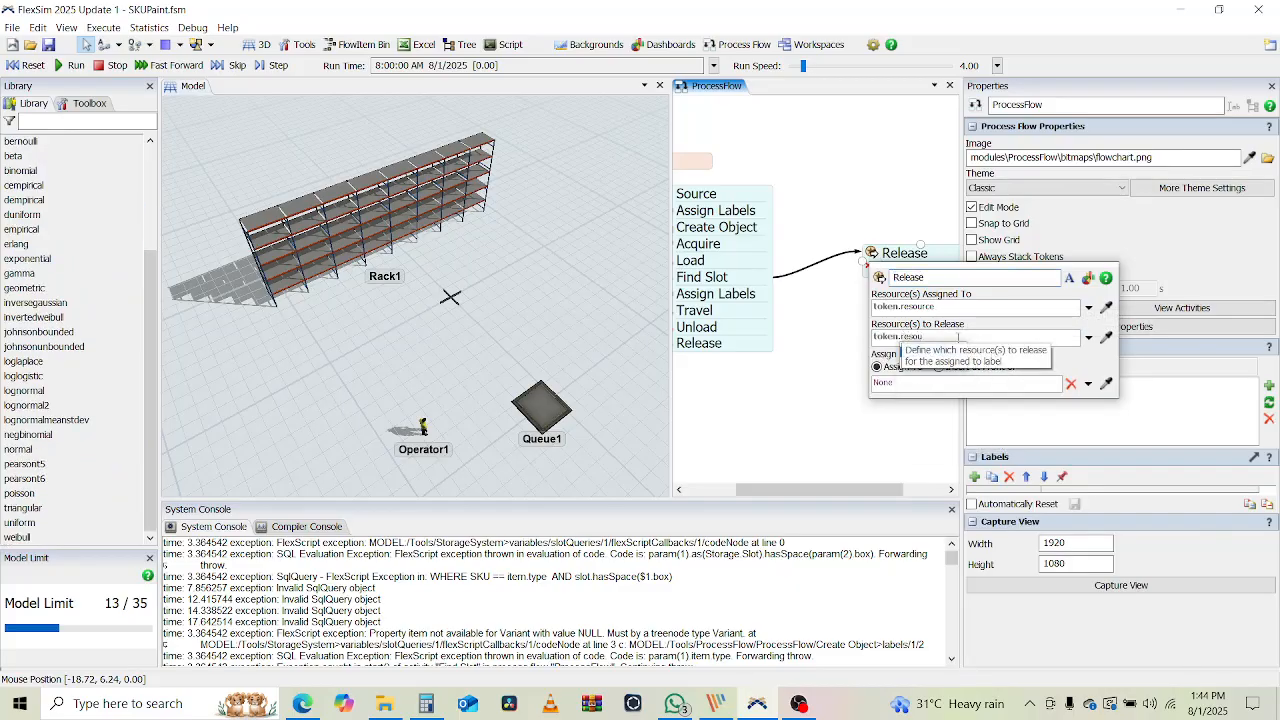
type("rce")
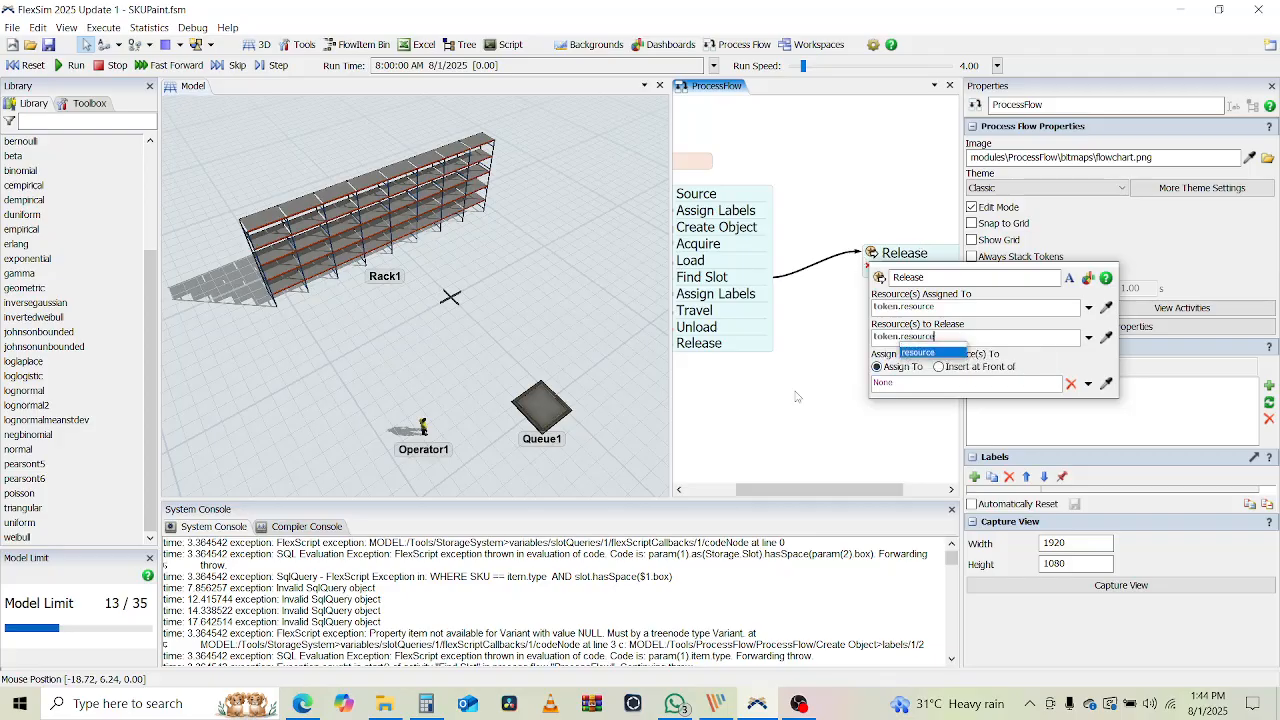
left_click(797, 397)
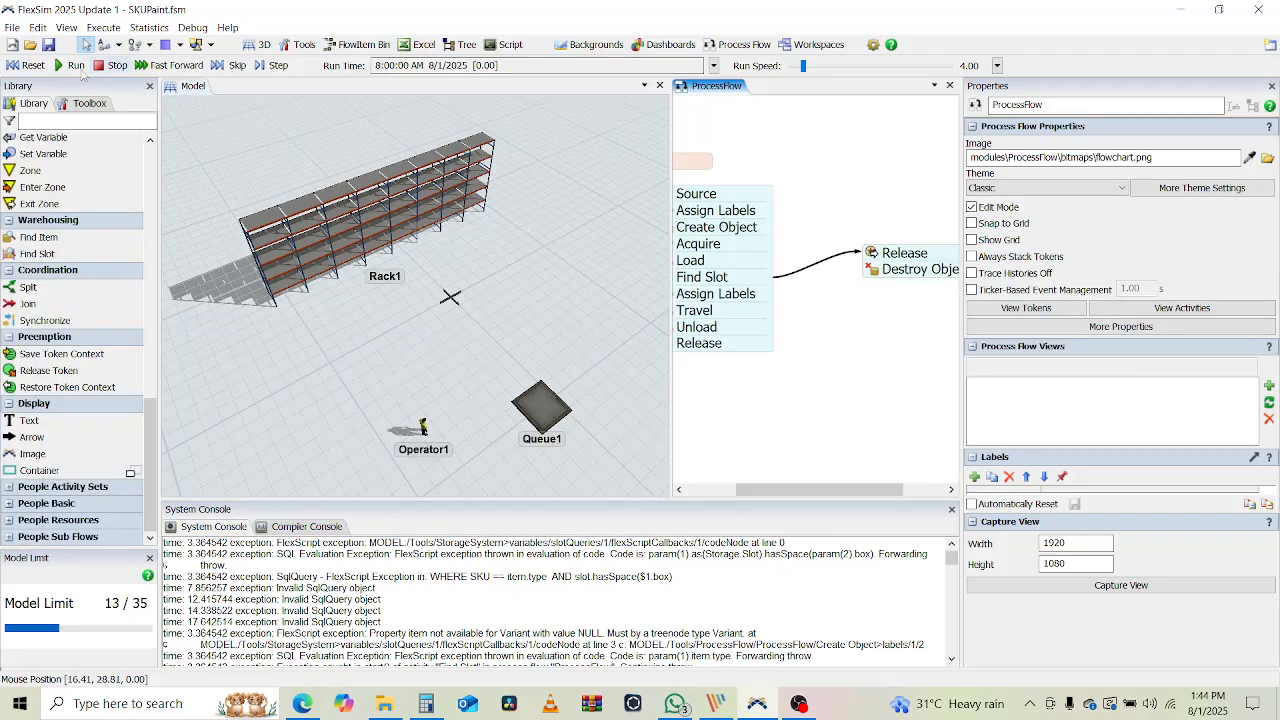
Test-run at speed 1149 until 'Label does not exist' errors appear, then reset to time 0
left_click(76, 66)
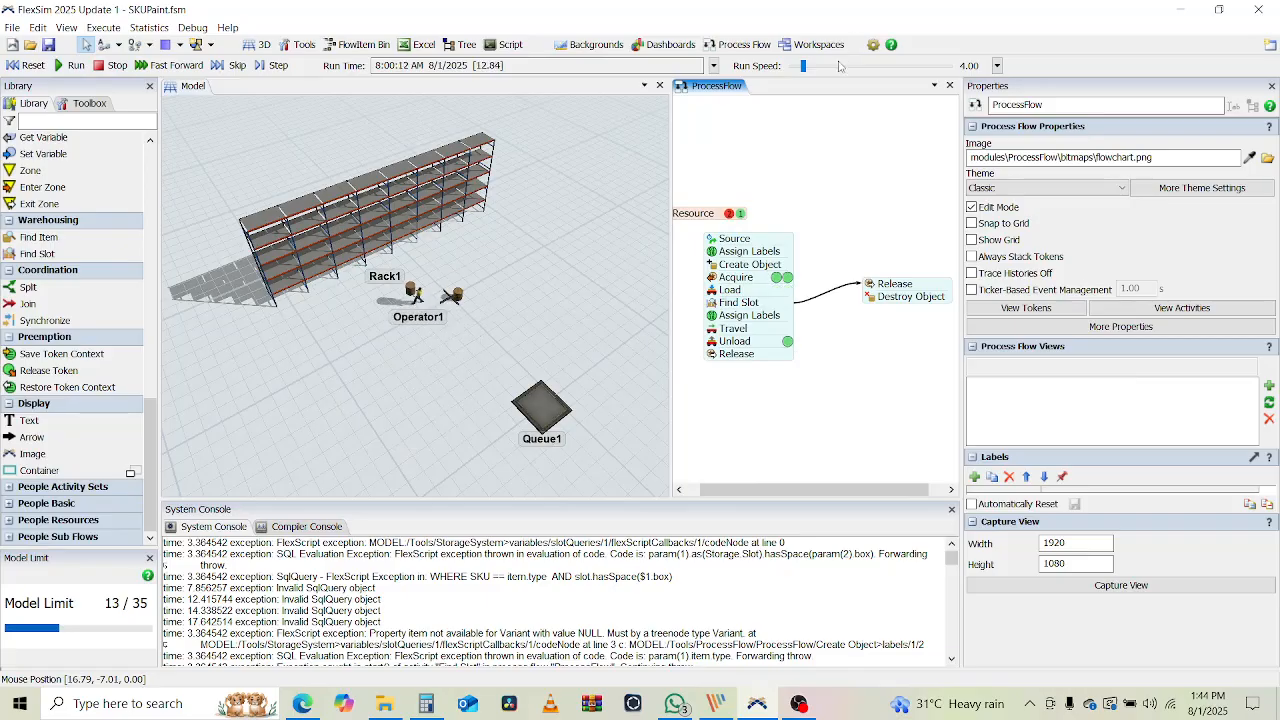
left_click_drag(802, 66, 838, 66)
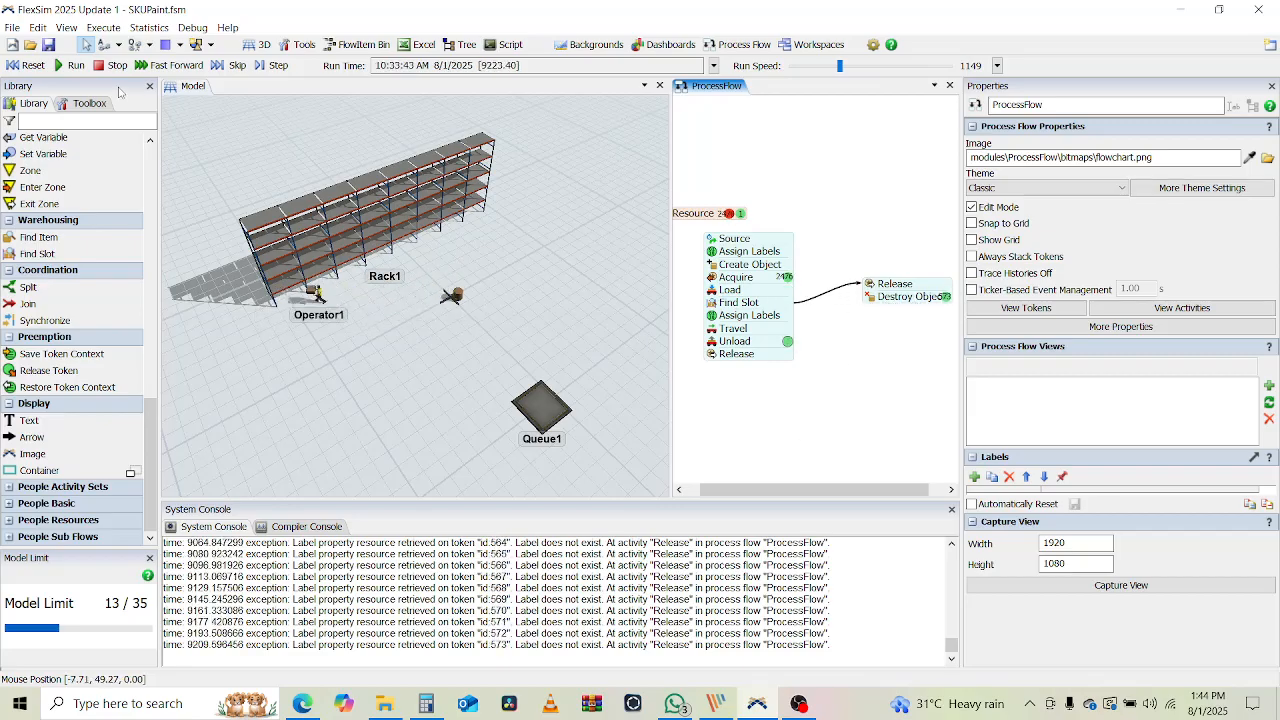
left_click(27, 65)
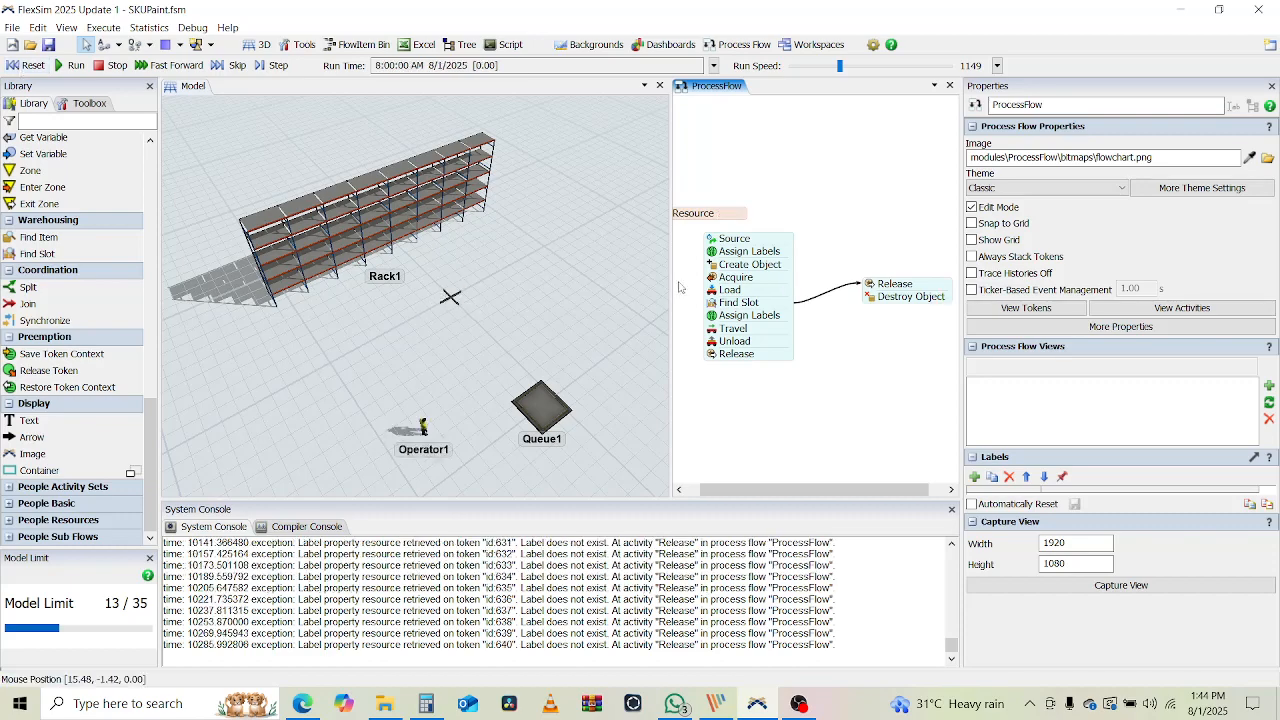
Split the last four activities into their own stack and link it to the Assign Labels stack
left_click(745, 320)
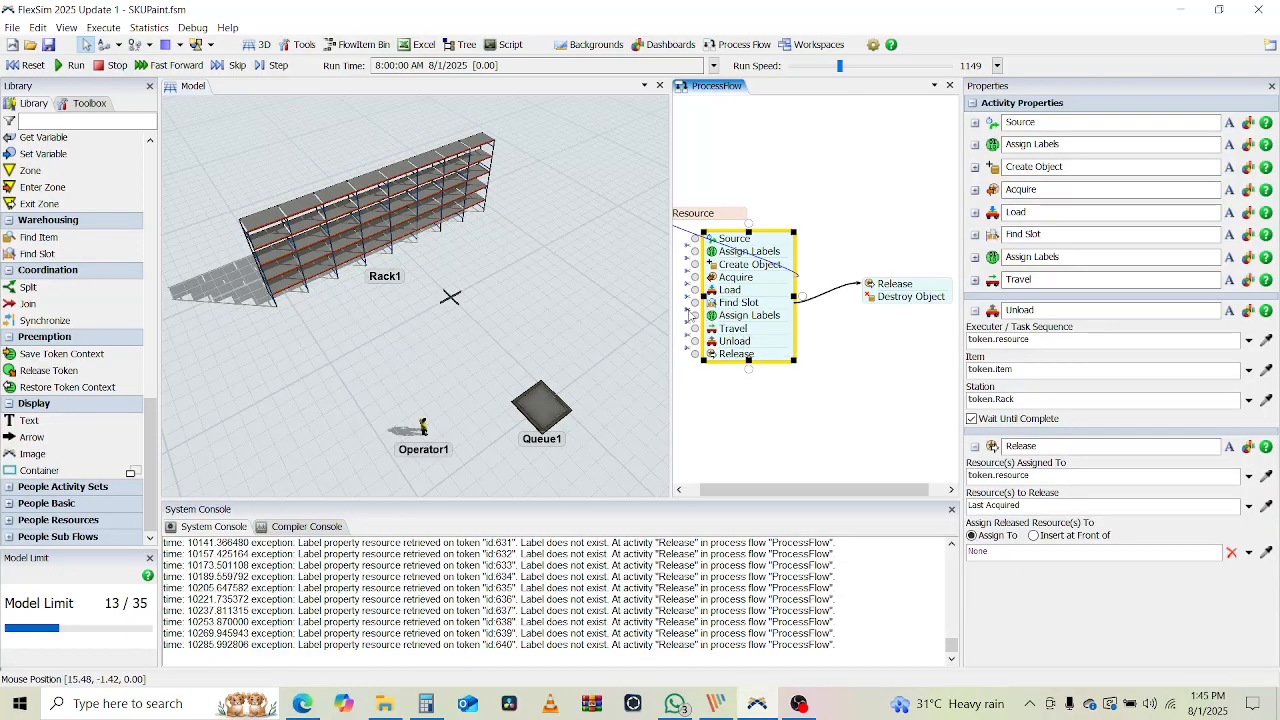
left_click_drag(750, 318, 748, 356)
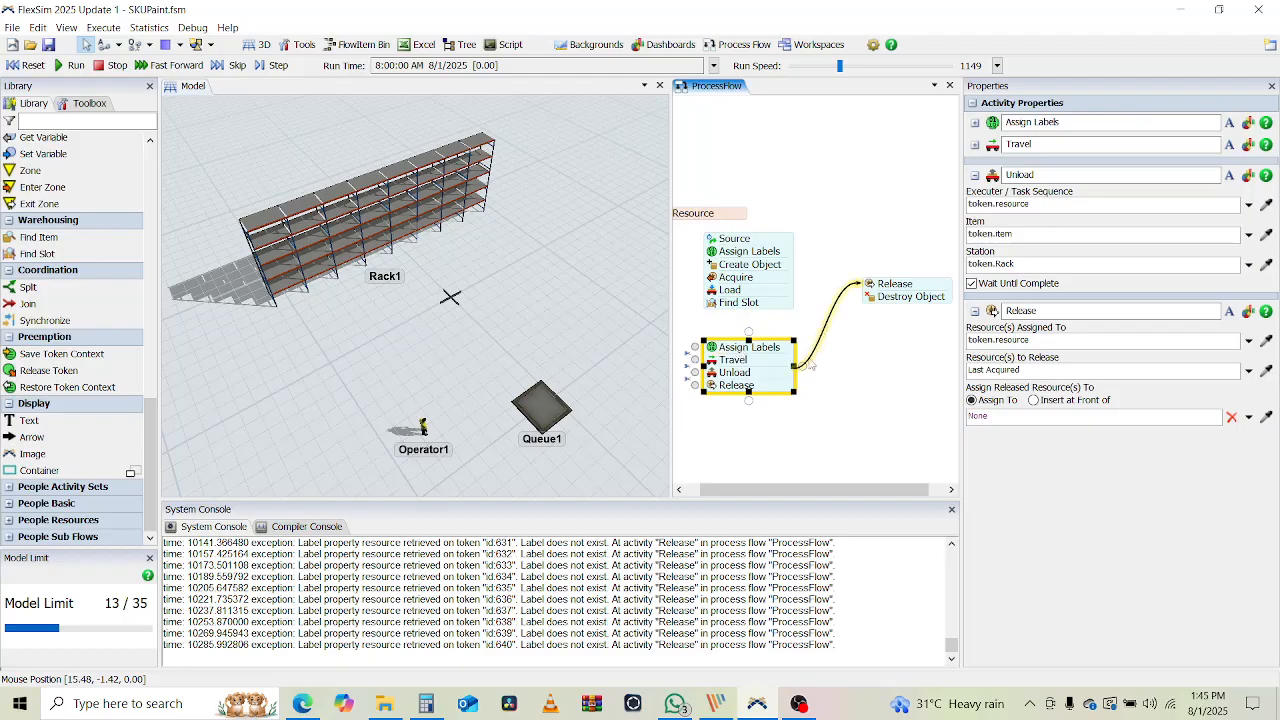
left_click(810, 365)
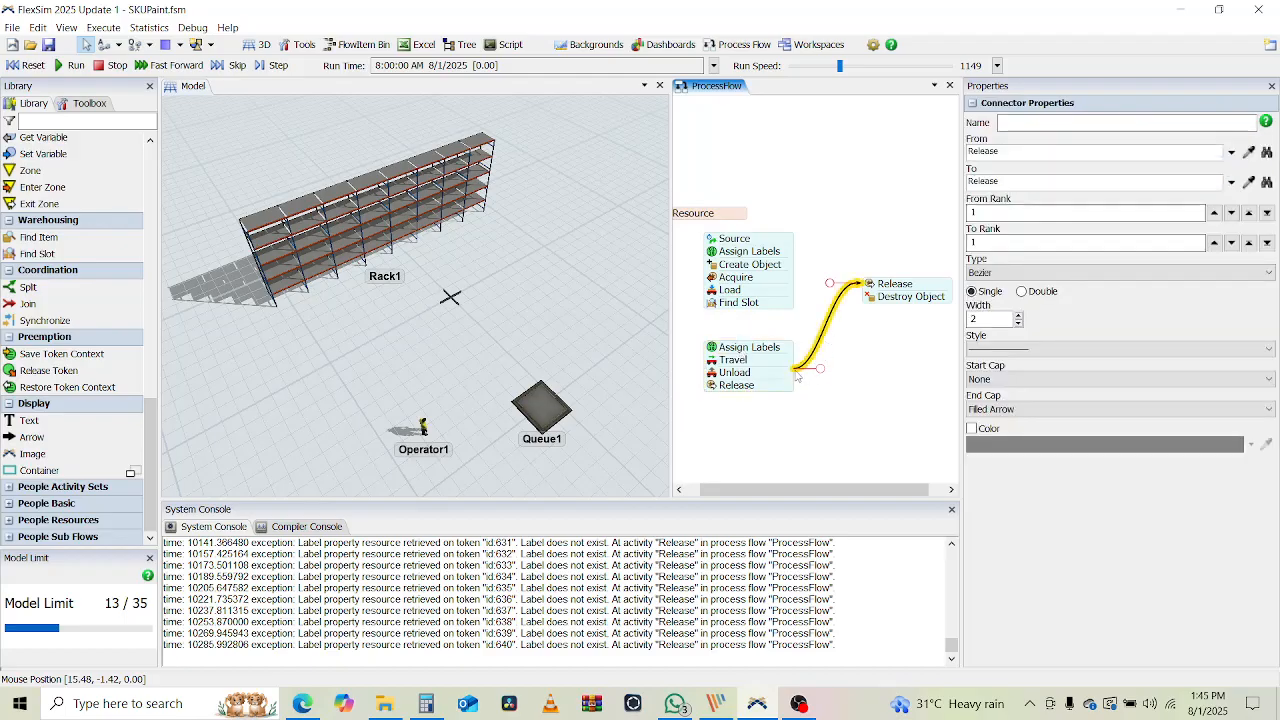
left_click_drag(797, 372, 791, 316)
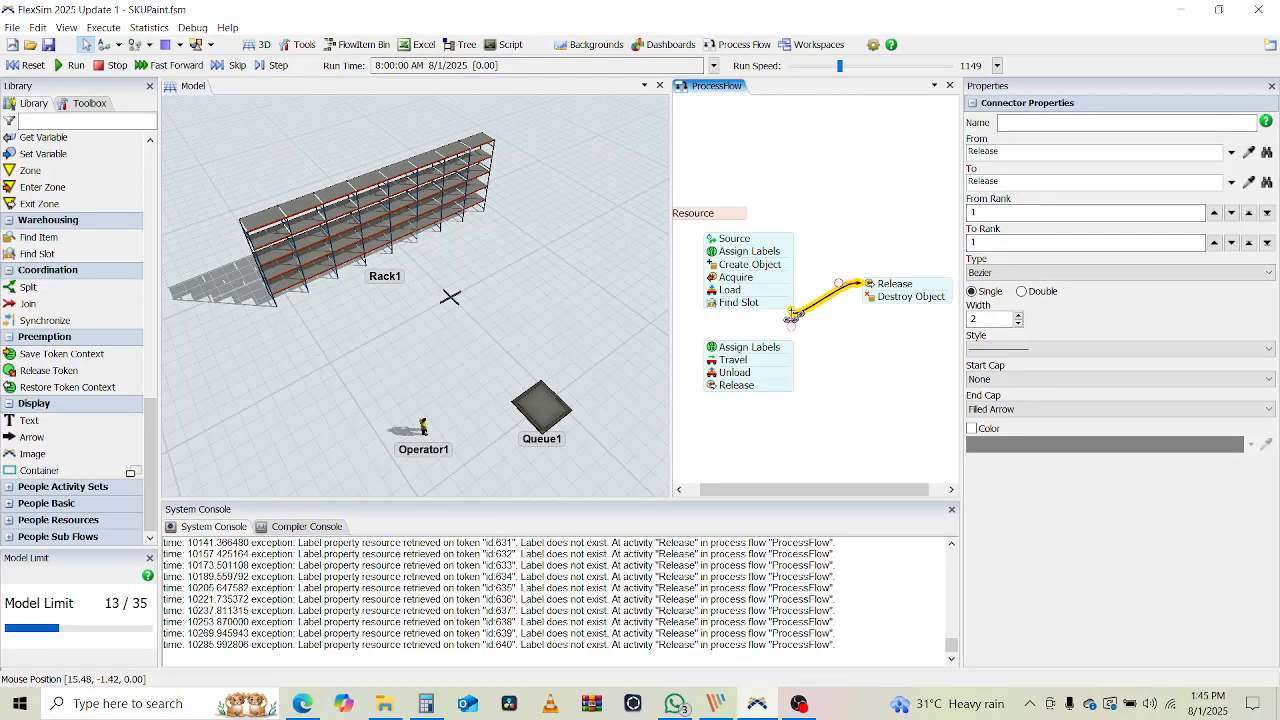
left_click(861, 369)
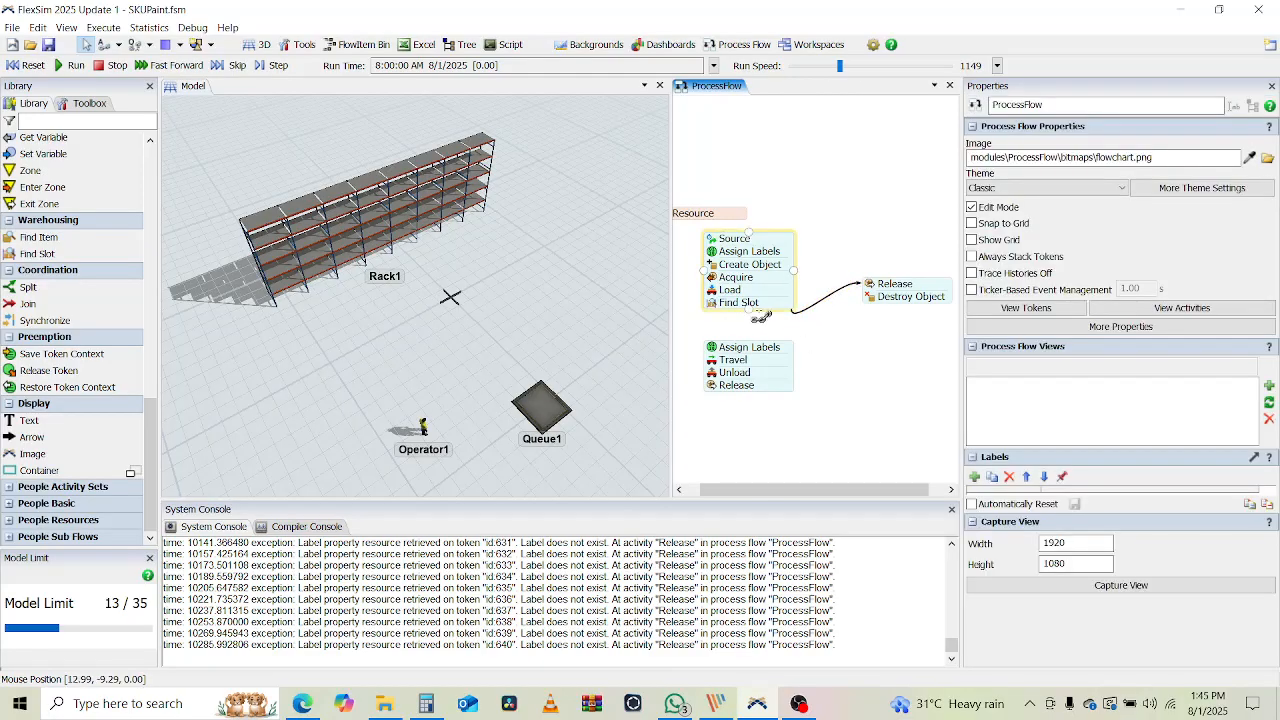
left_click_drag(752, 338, 752, 344)
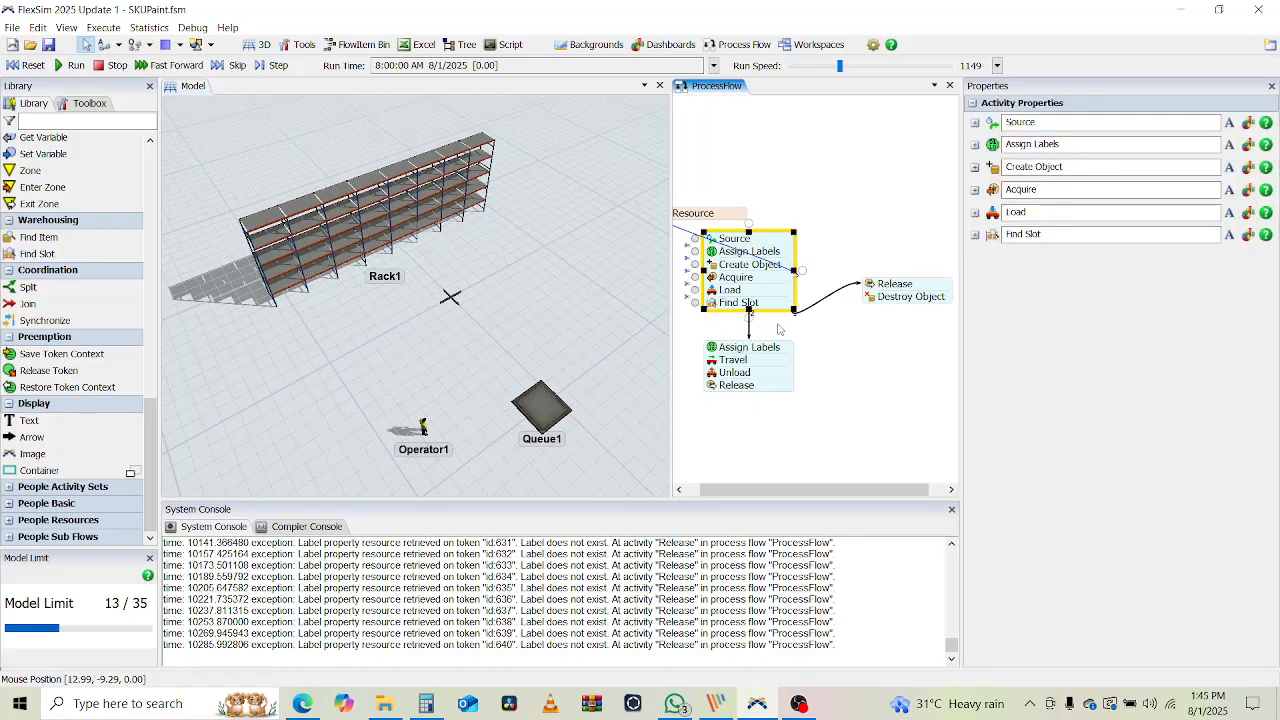
Replace the Find Slot-to-Release connector with one from the upper stack to Release
left_click(813, 309)
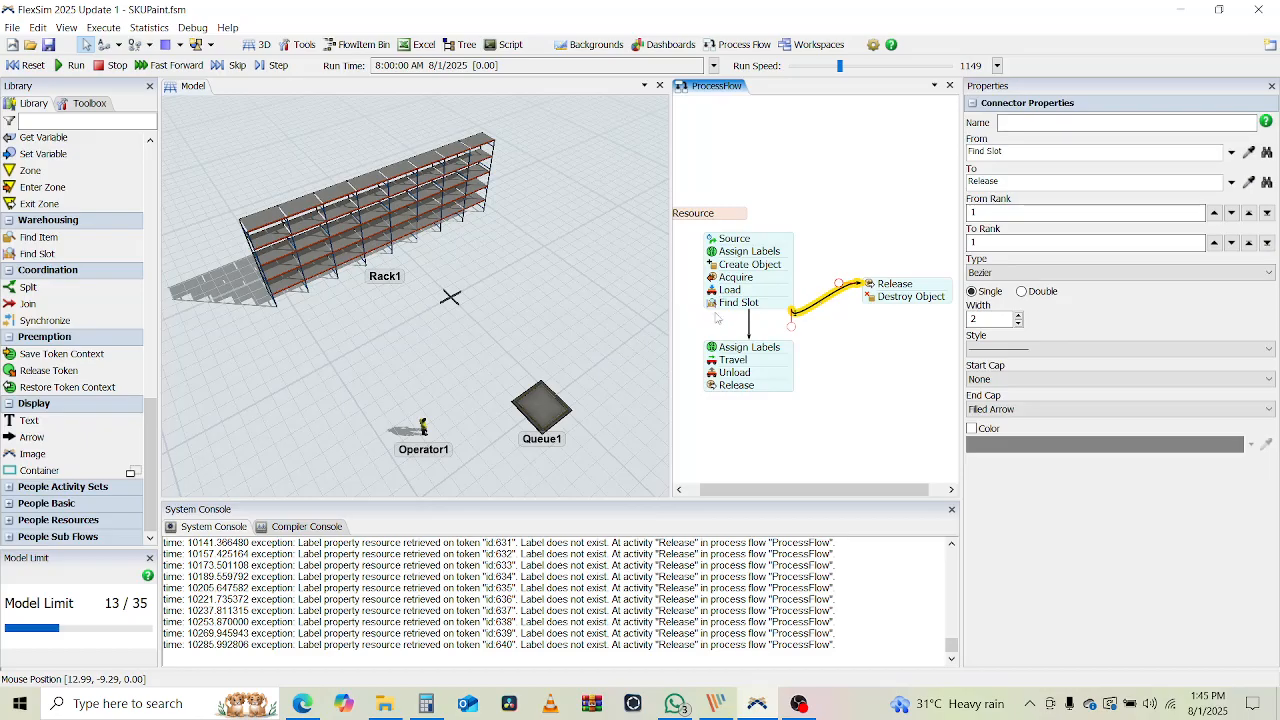
key("Delete")
left_click(749, 330)
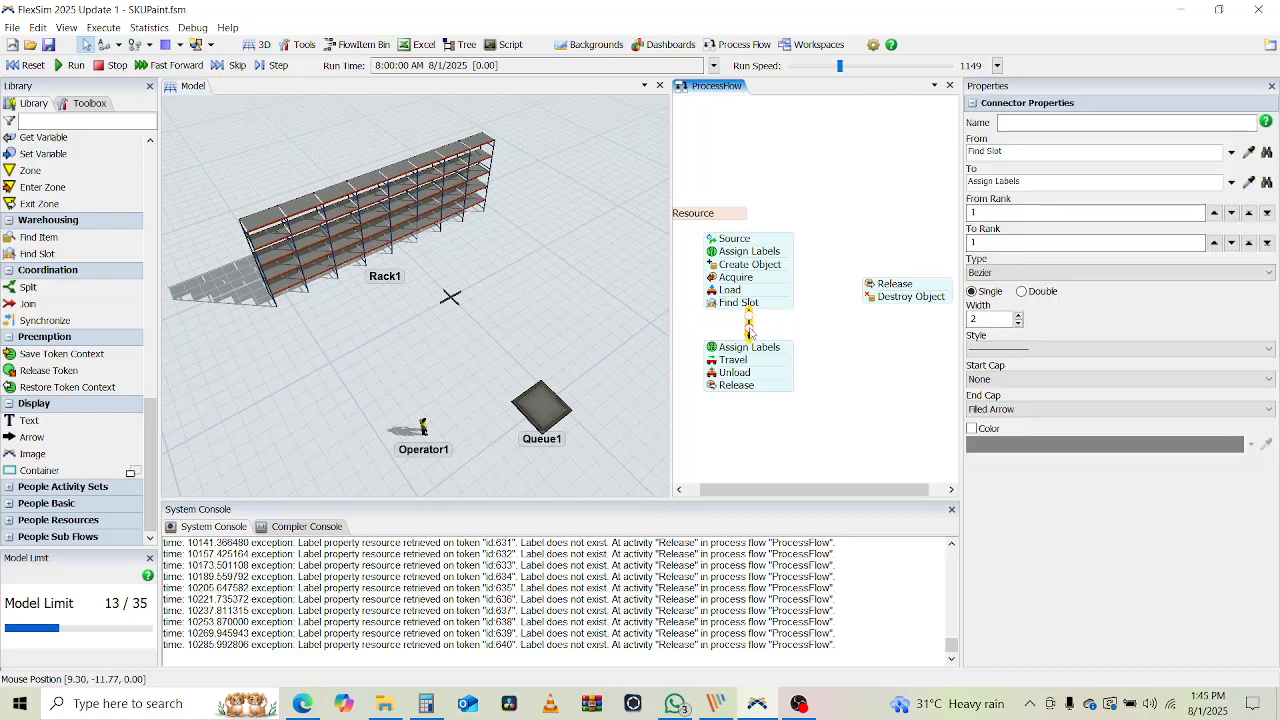
left_click(807, 304)
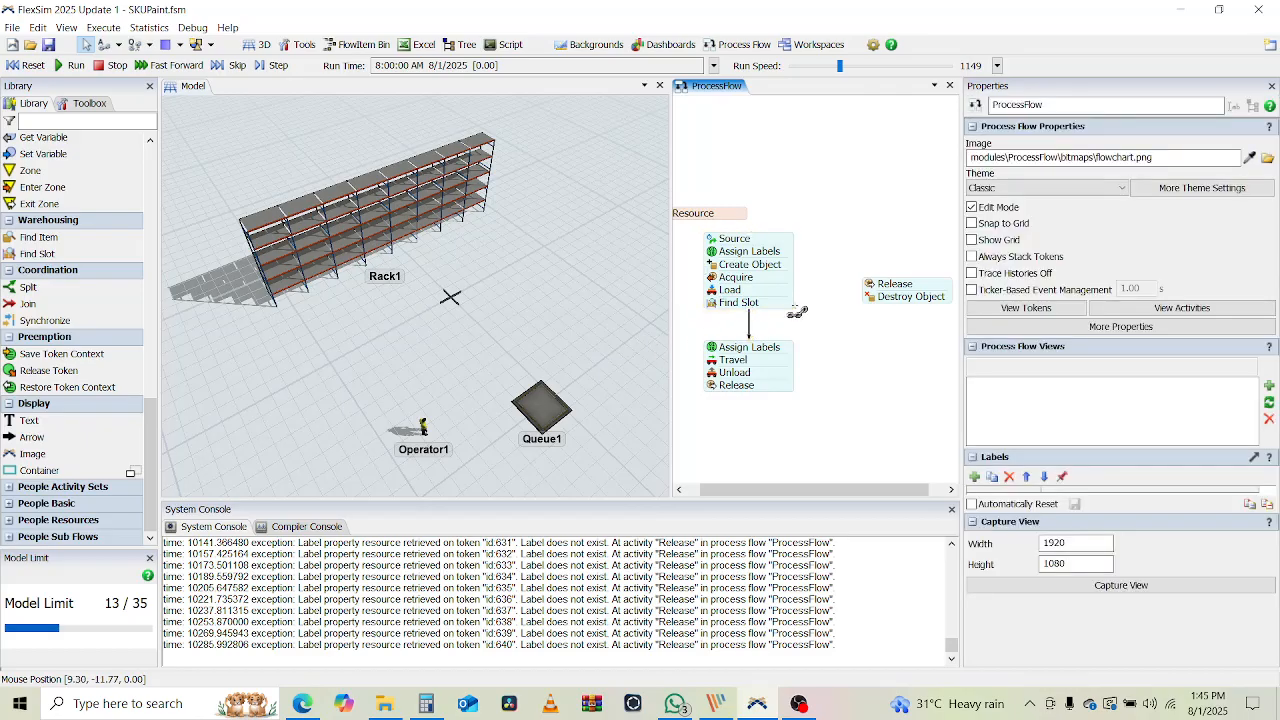
left_click_drag(817, 318, 872, 283)
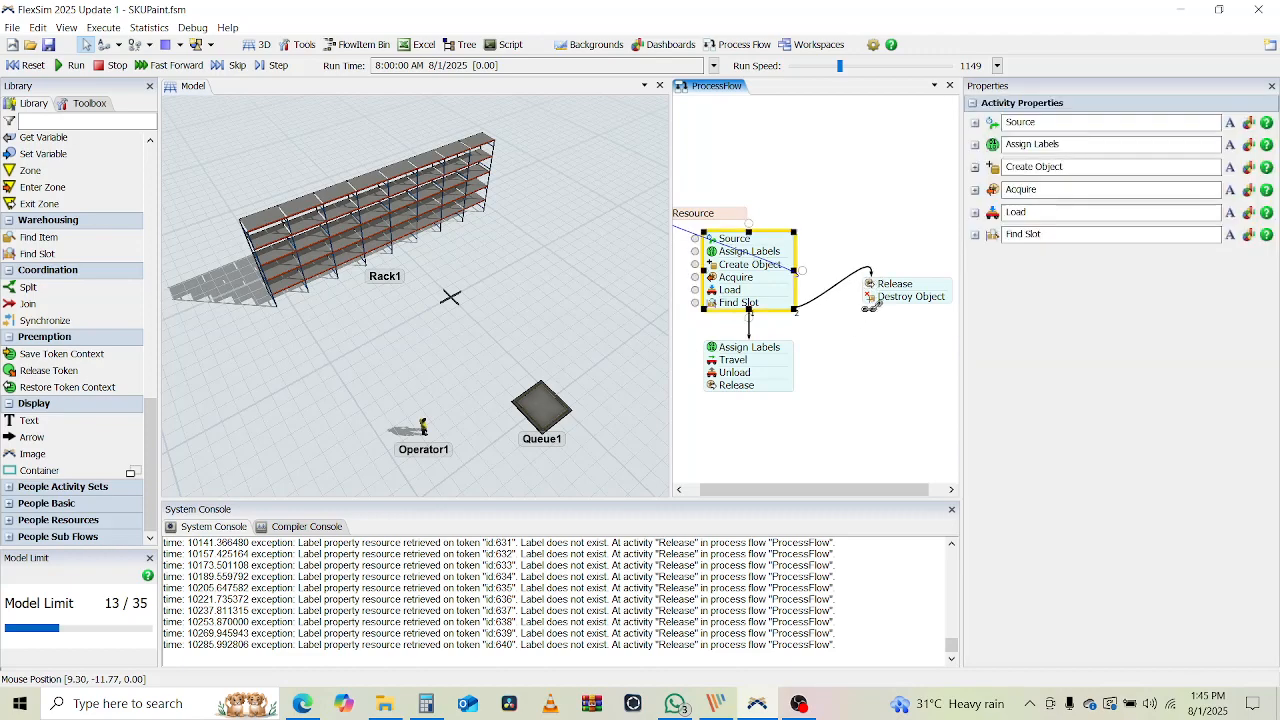
left_click(797, 346)
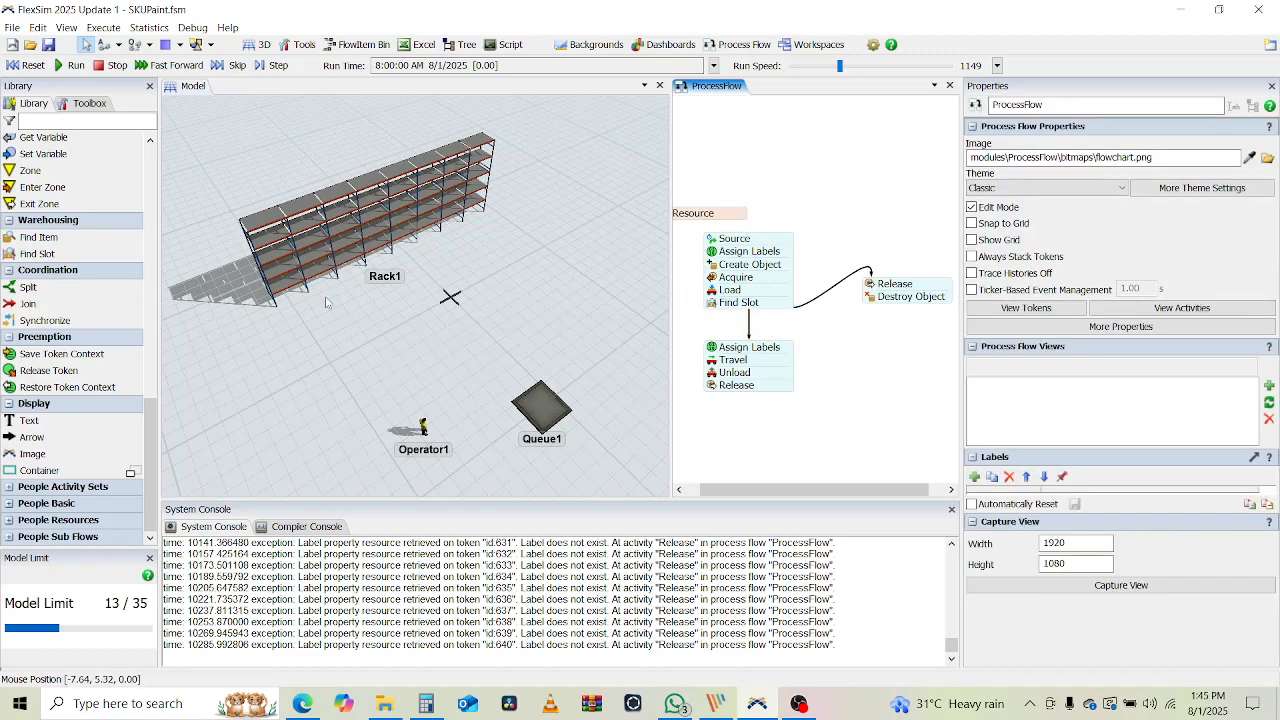
Test-run the model, orbit the 3D view to a low angle, then reset to time zero
left_click(70, 65)
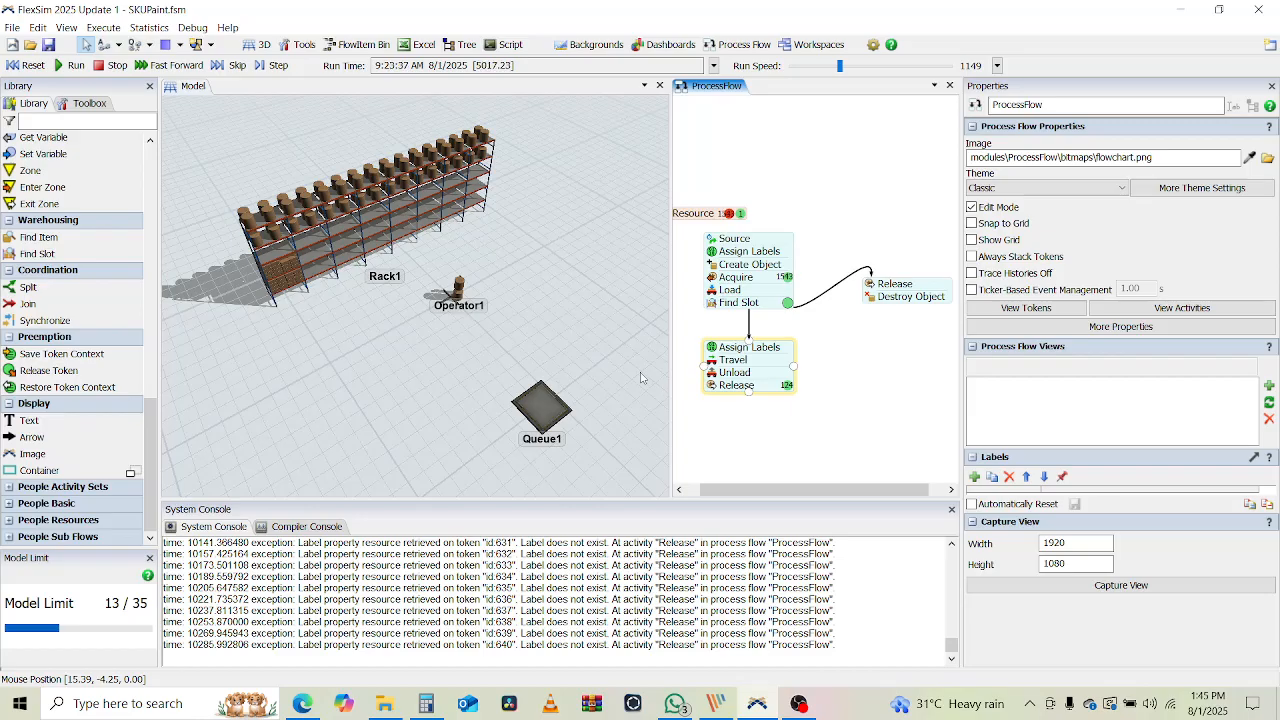
left_click(410, 403)
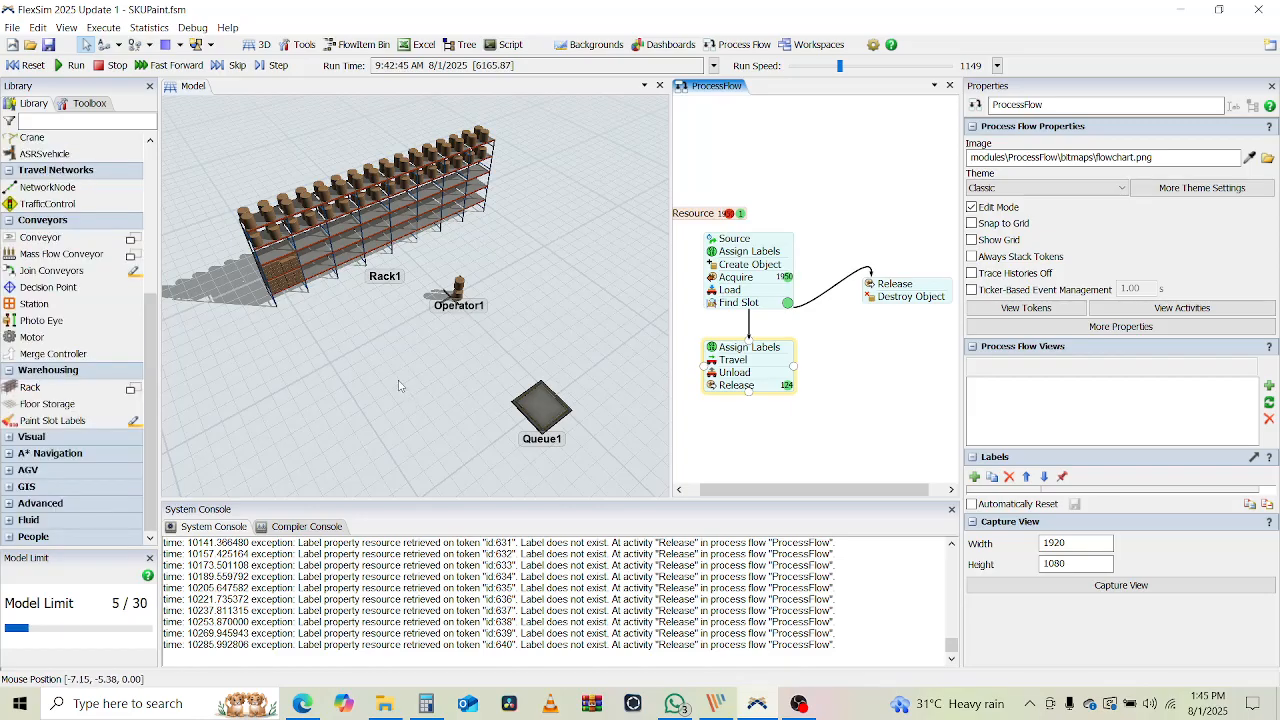
right_click_drag(389, 376, 435, 396)
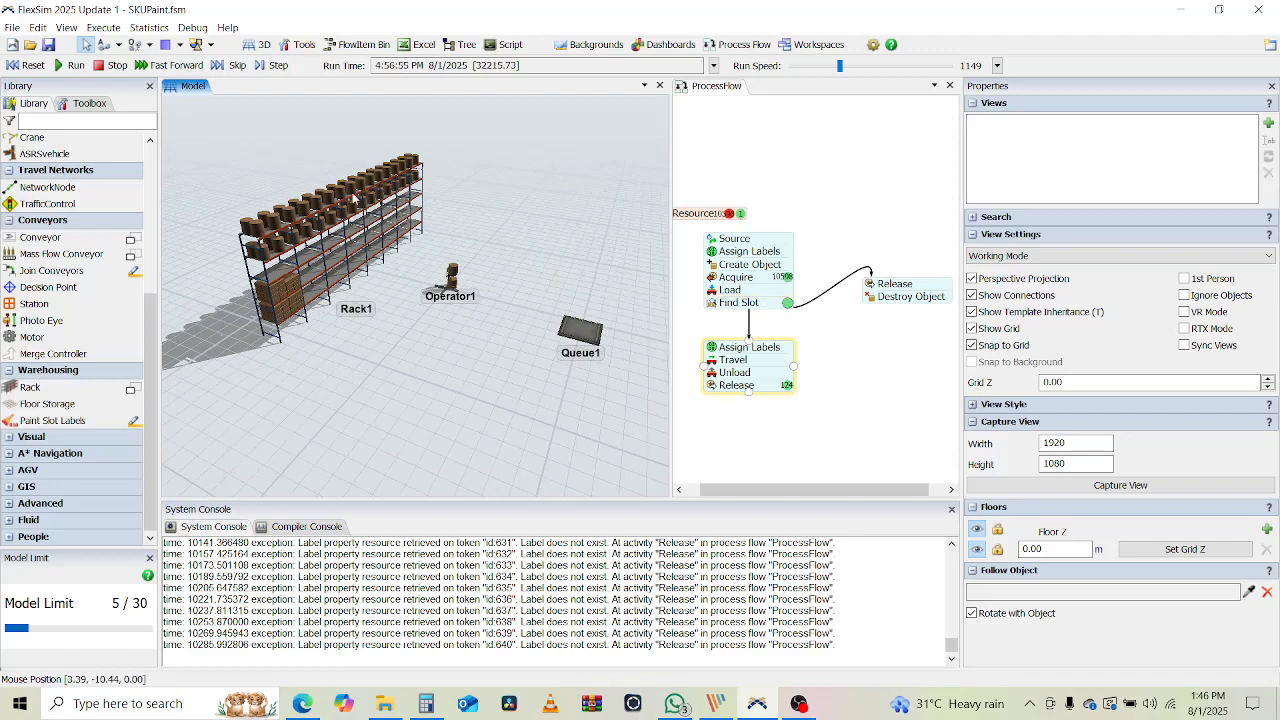
left_click(36, 66)
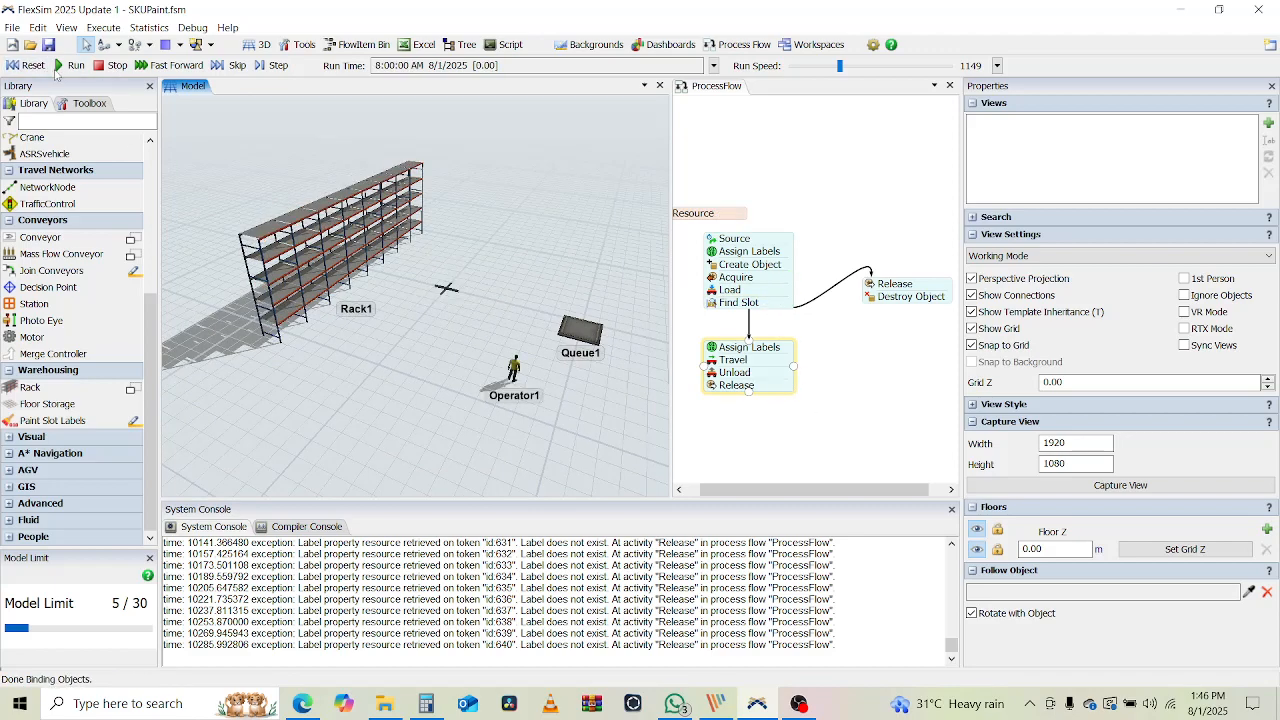
Lower the run speed to 138, run again, and reset the model
left_click(814, 68)
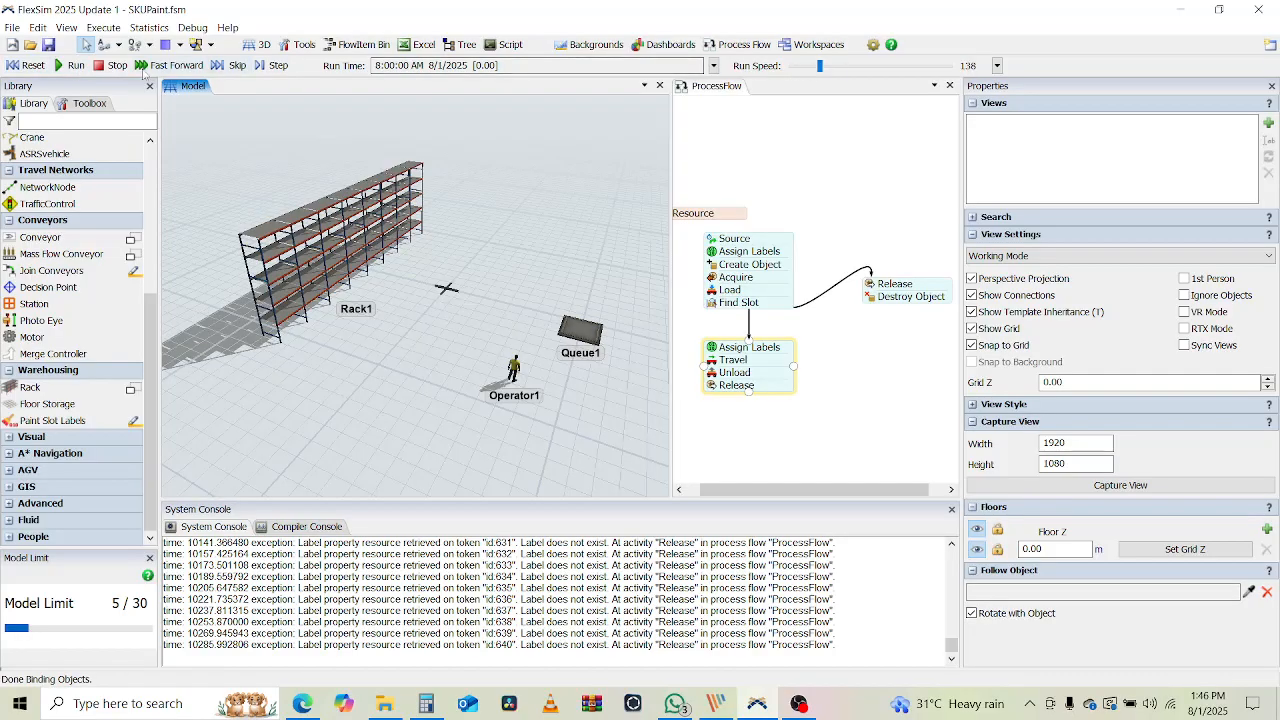
left_click(70, 66)
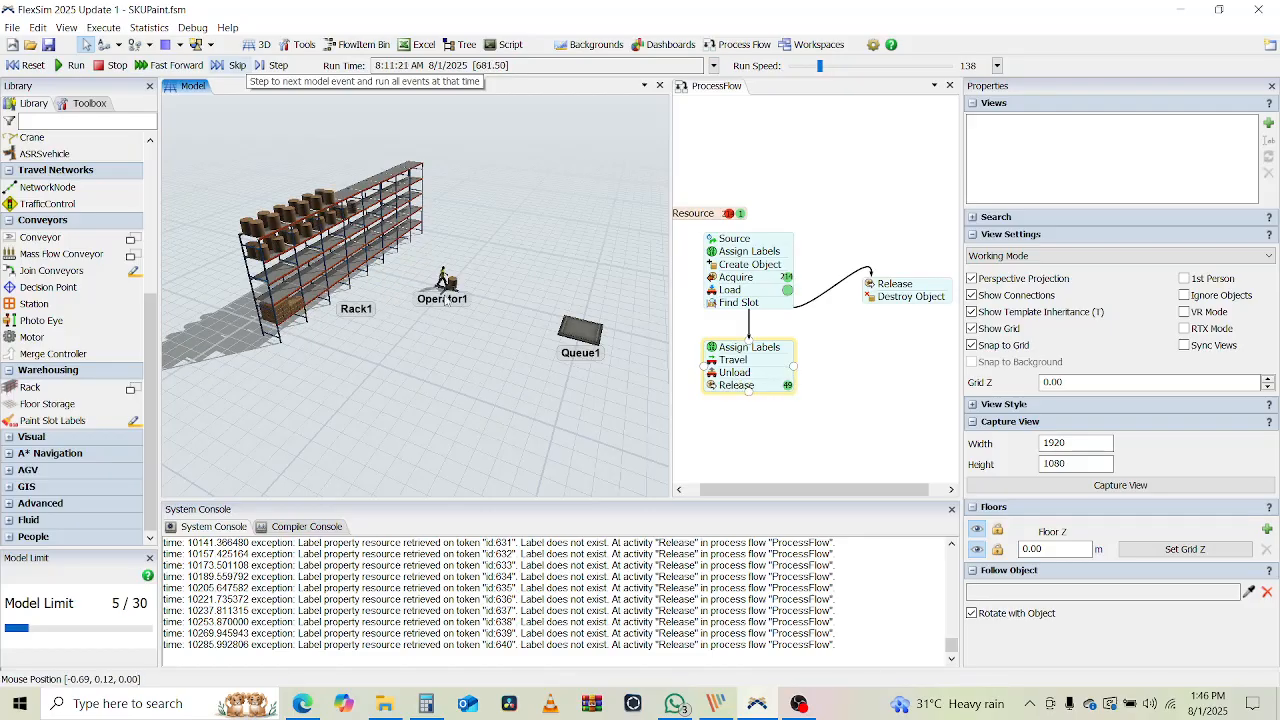
left_click(26, 65)
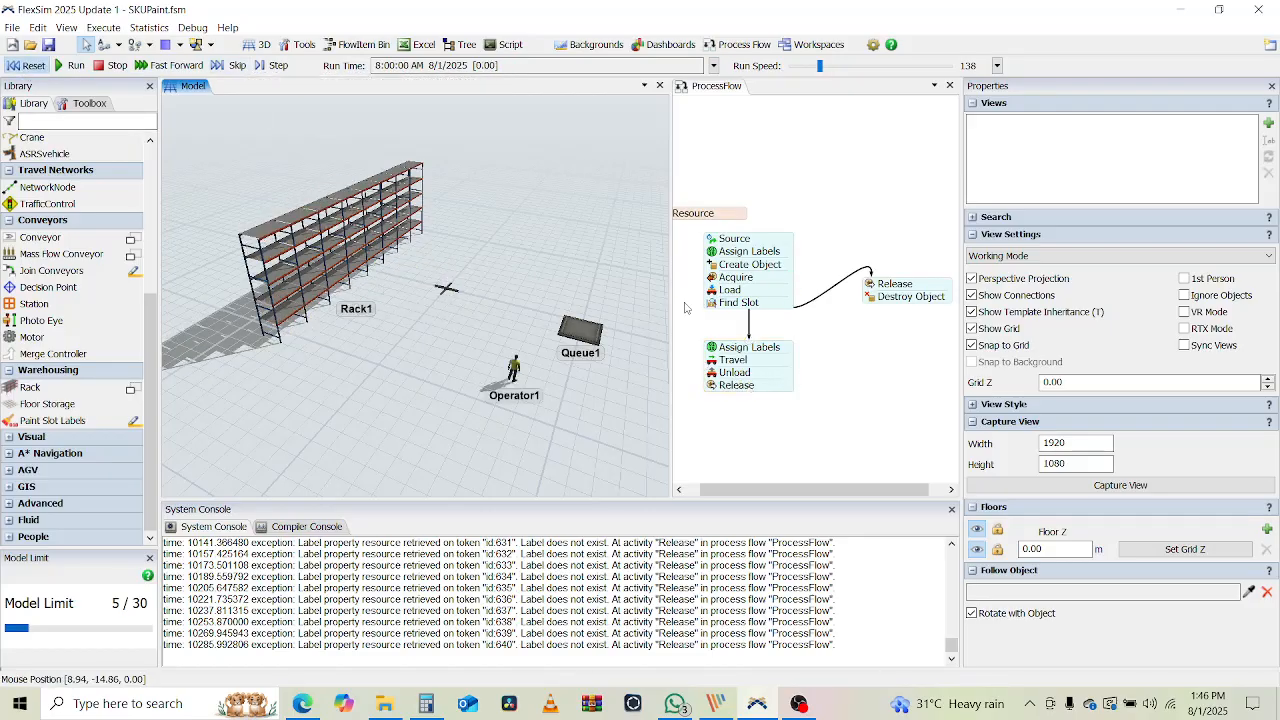
left_click(832, 362)
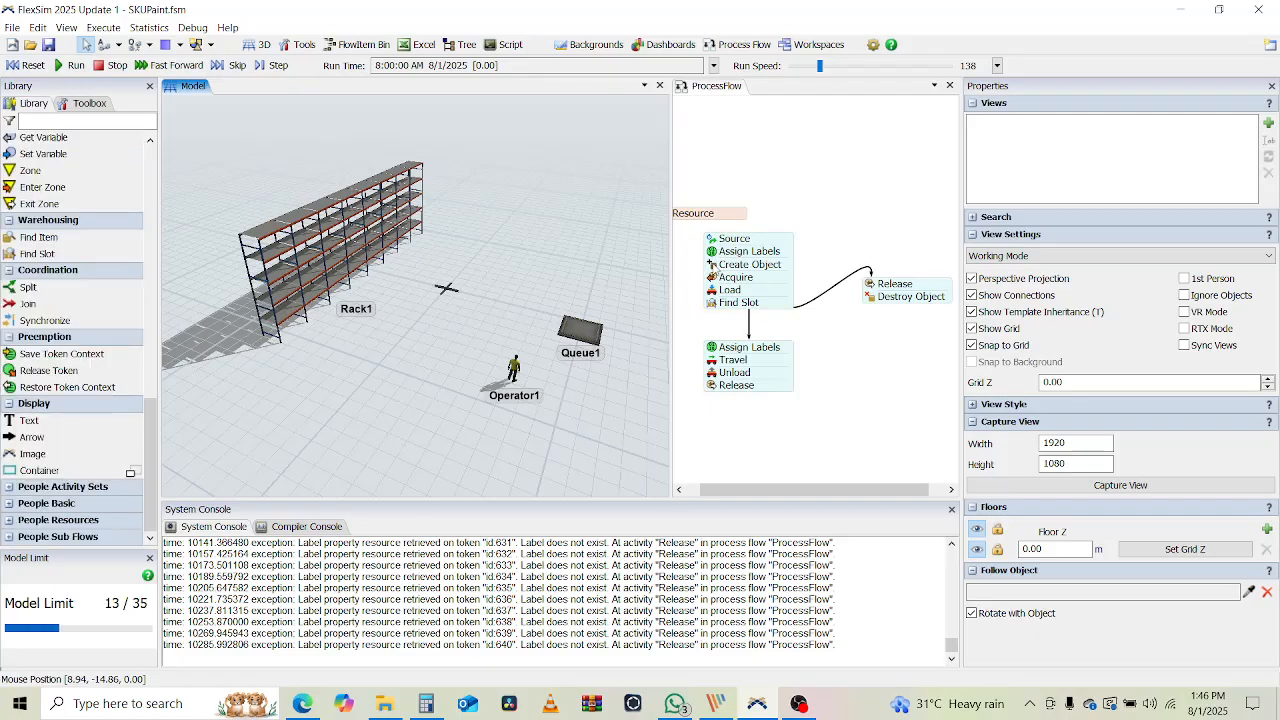
Set Create Object to create items at Queue1, sampled from the 3D view, and run the model
left_click(735, 265)
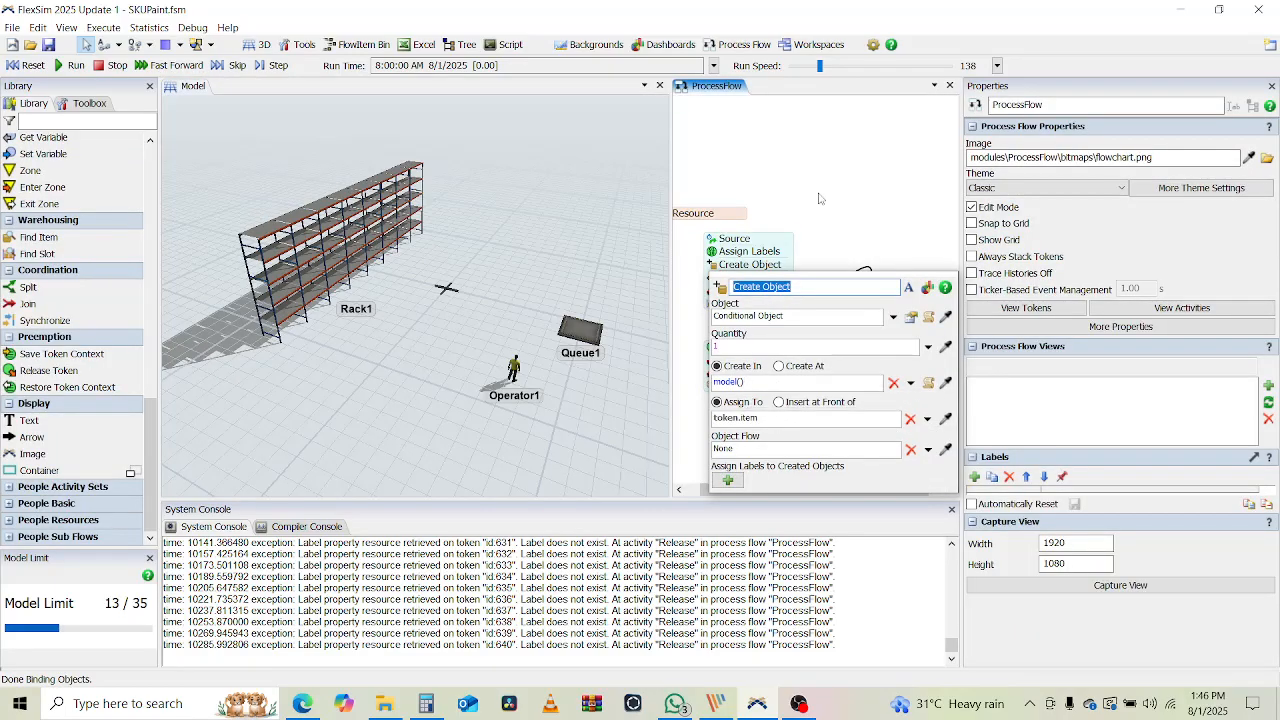
left_click(825, 208)
left_click(710, 265)
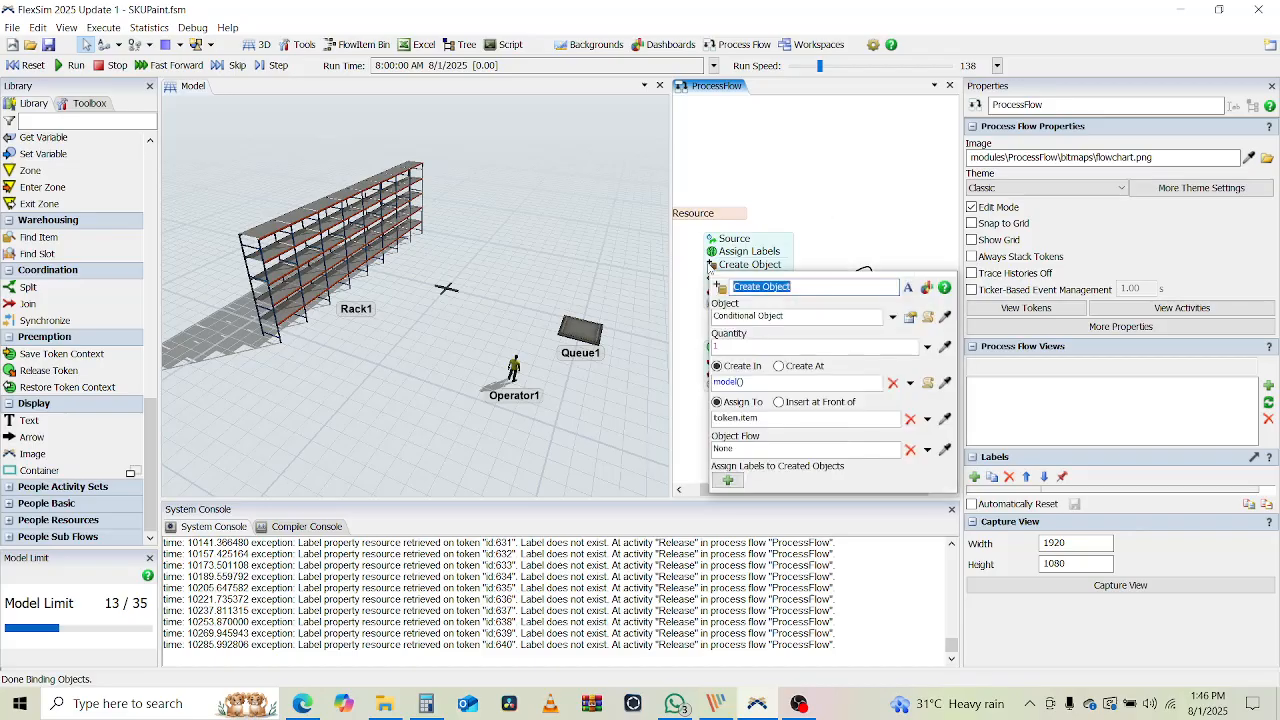
left_click(779, 366)
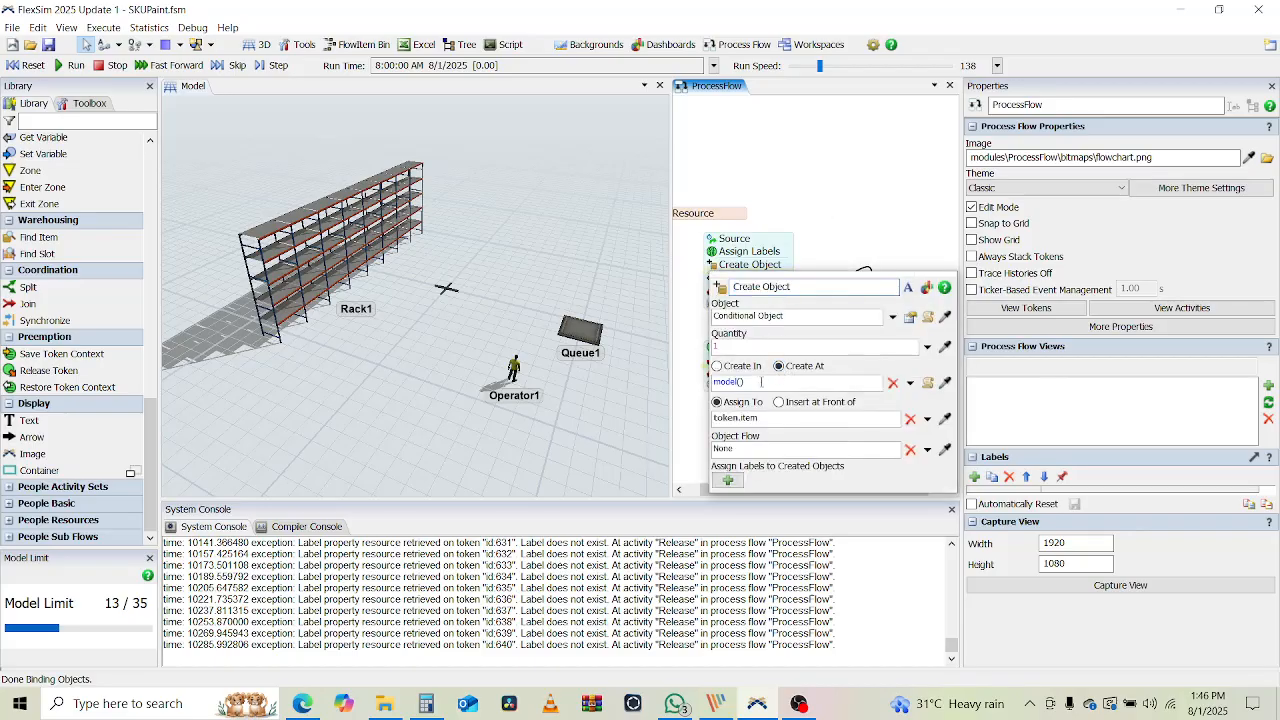
left_click(945, 382)
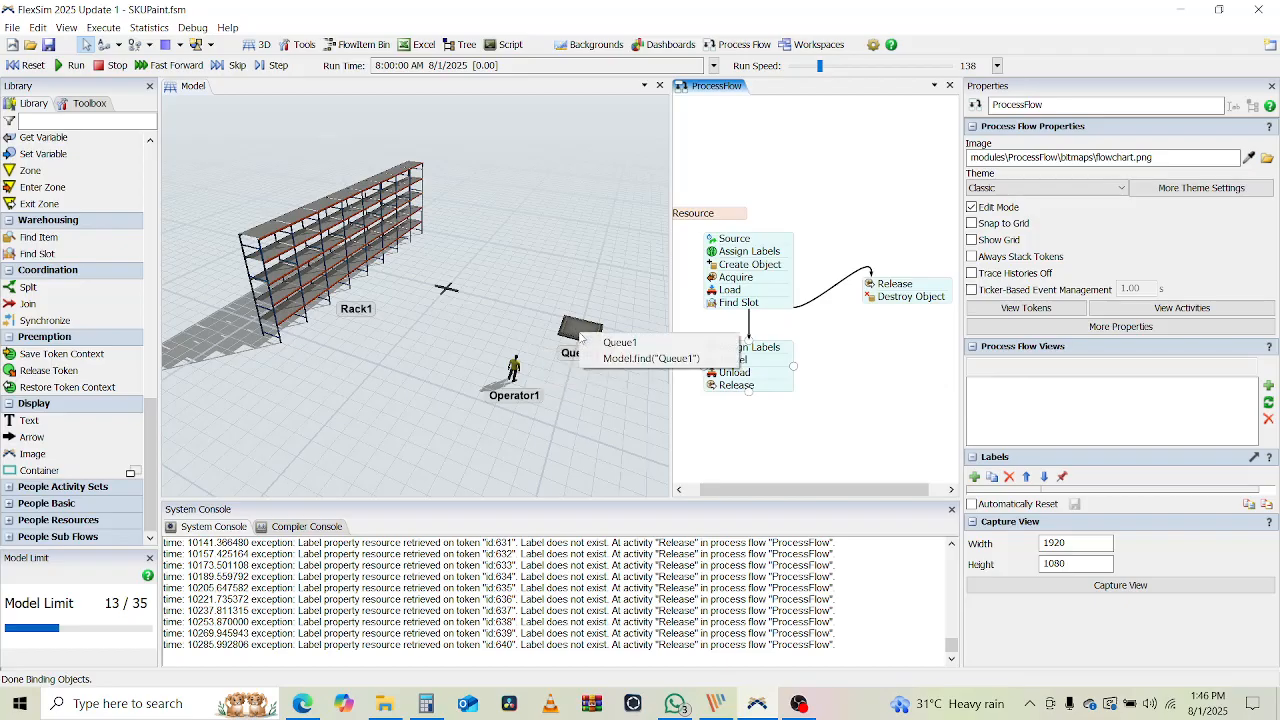
left_click(581, 337)
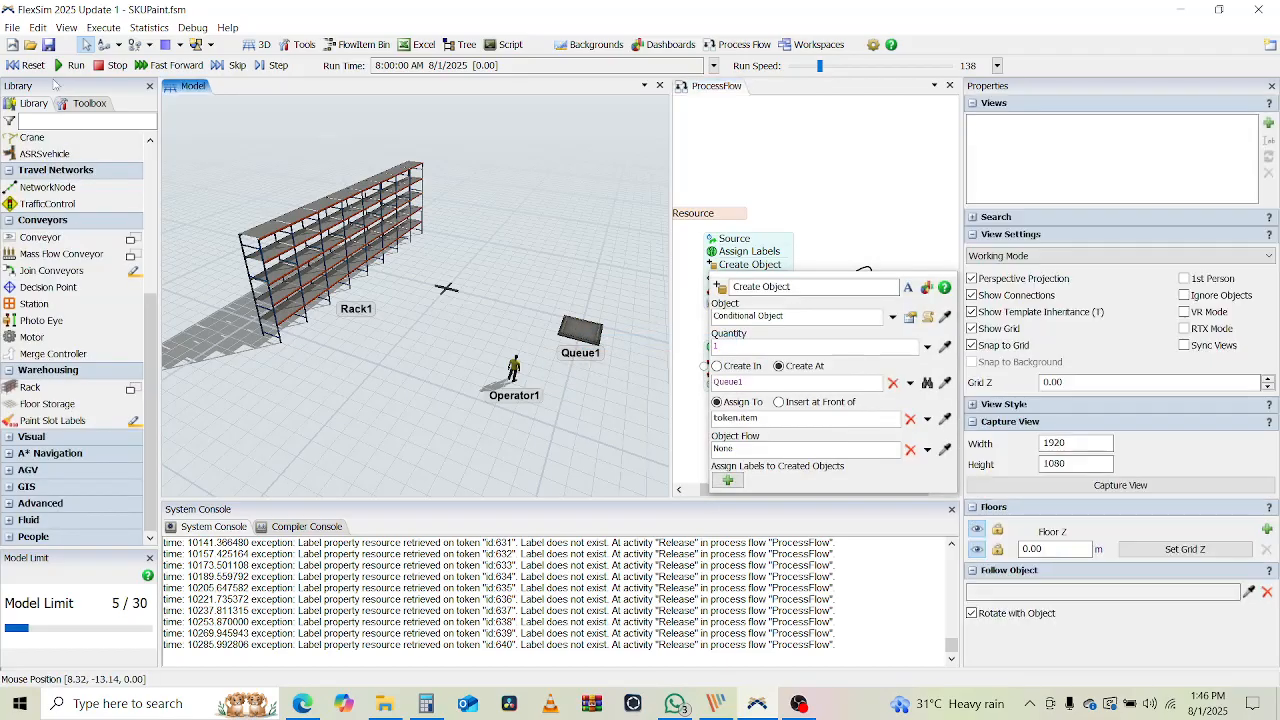
left_click(70, 65)
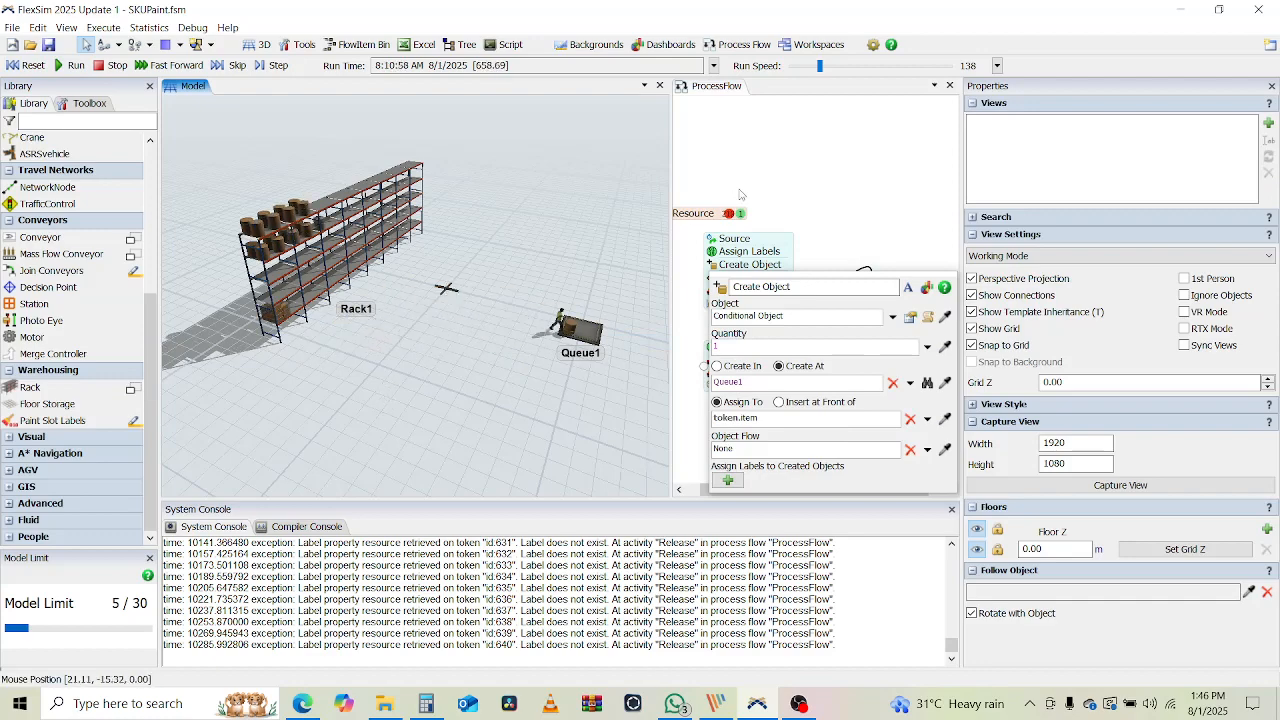
left_click(896, 204)
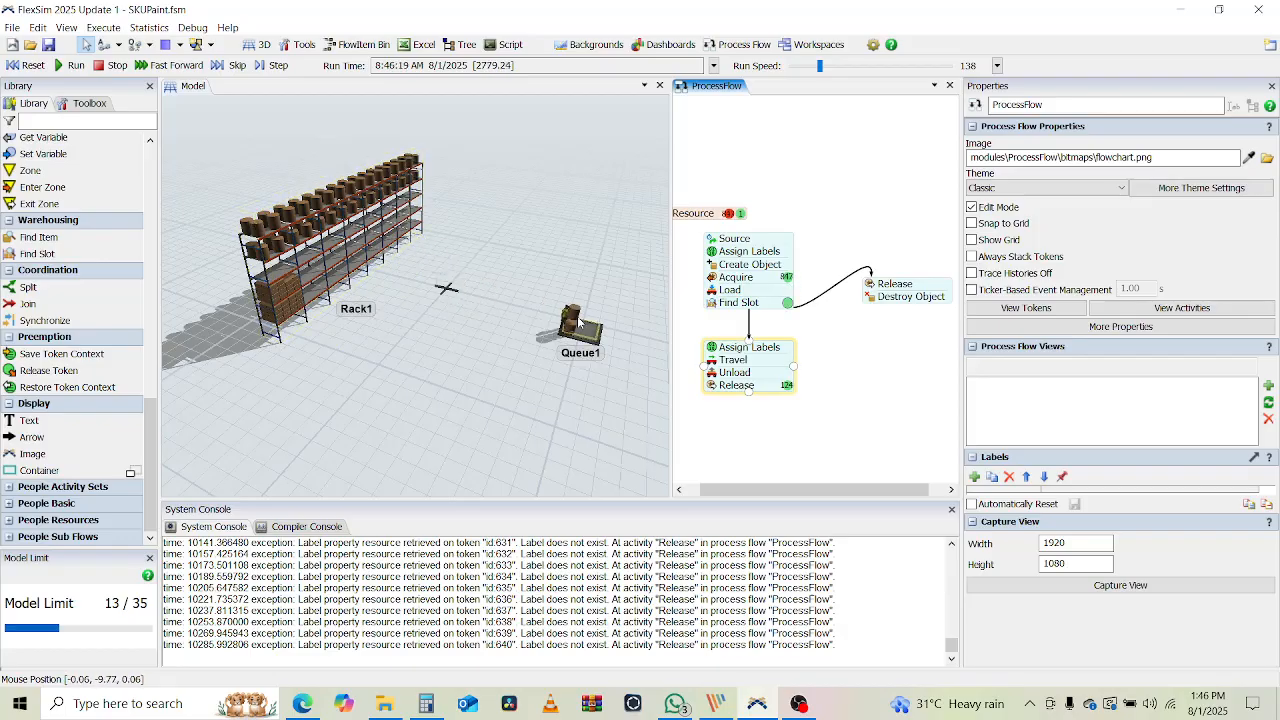
Inspect the token waiting at Find Slot, reset the model, and select the Source-to-Find Slot activities
scroll(578, 320, "up", 2)
left_click_drag(532, 383, 461, 423)
left_click(788, 313)
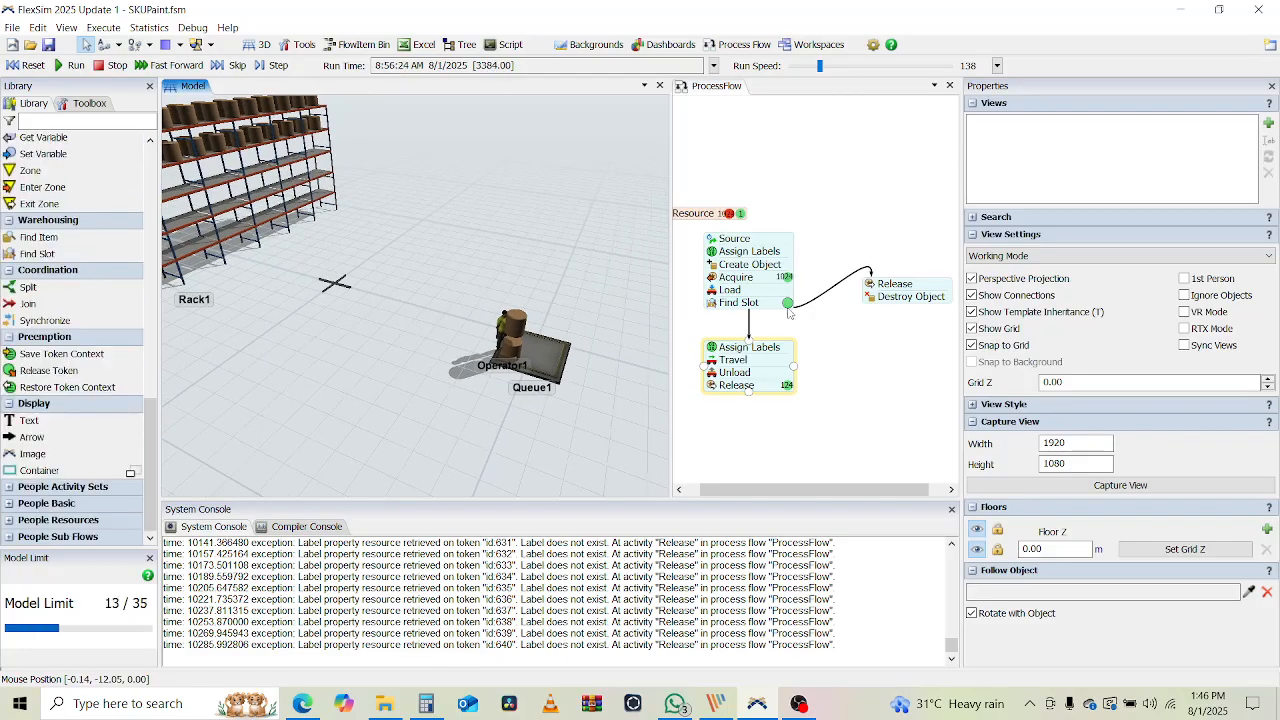
left_click(788, 305)
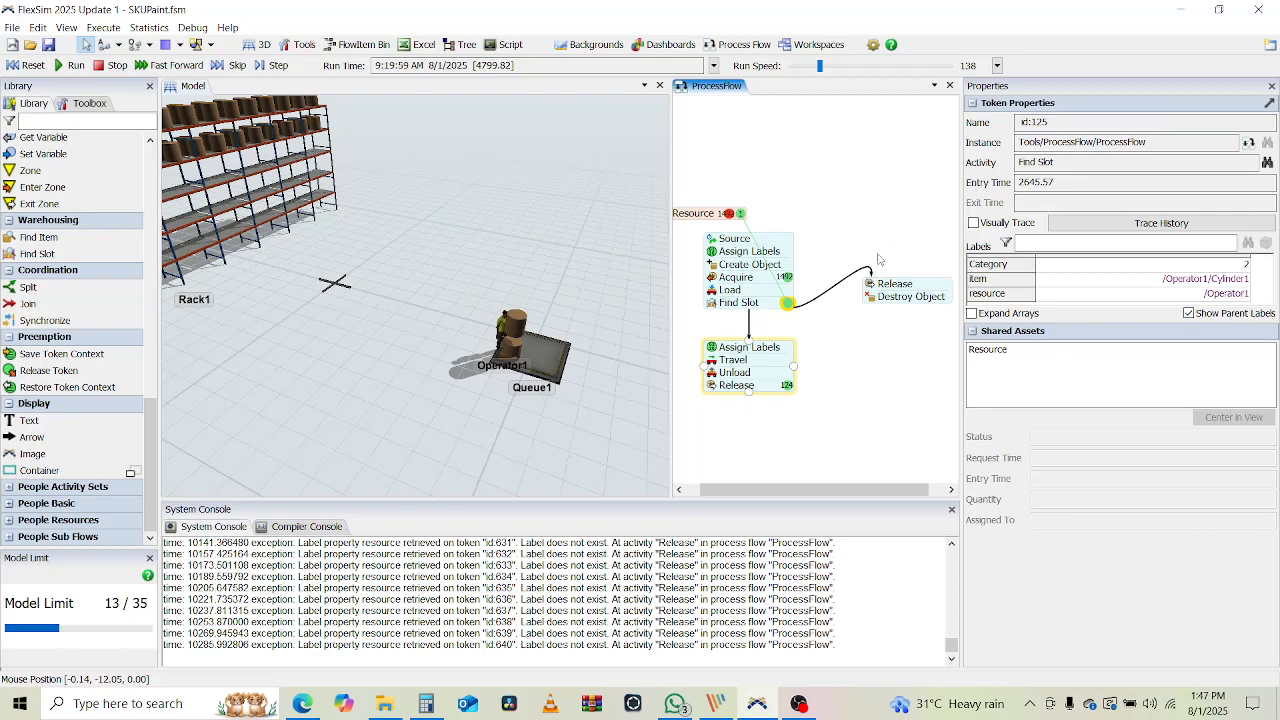
left_click(27, 65)
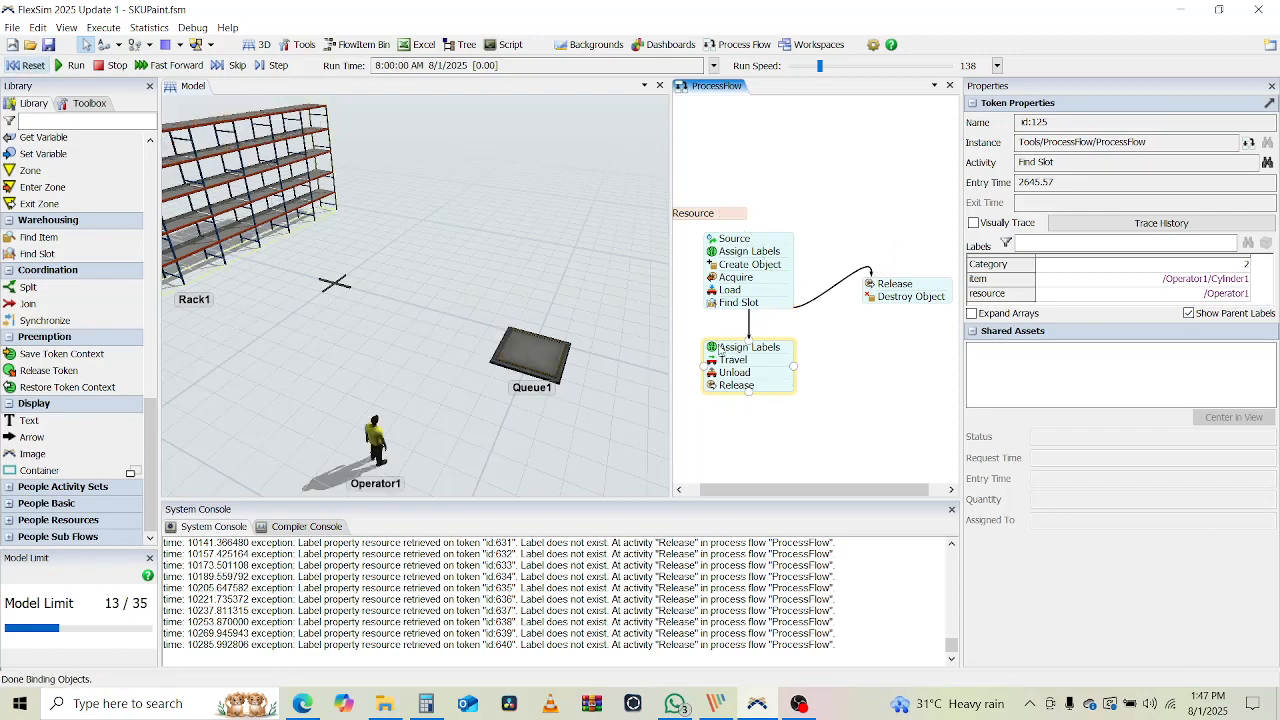
left_click(769, 308)
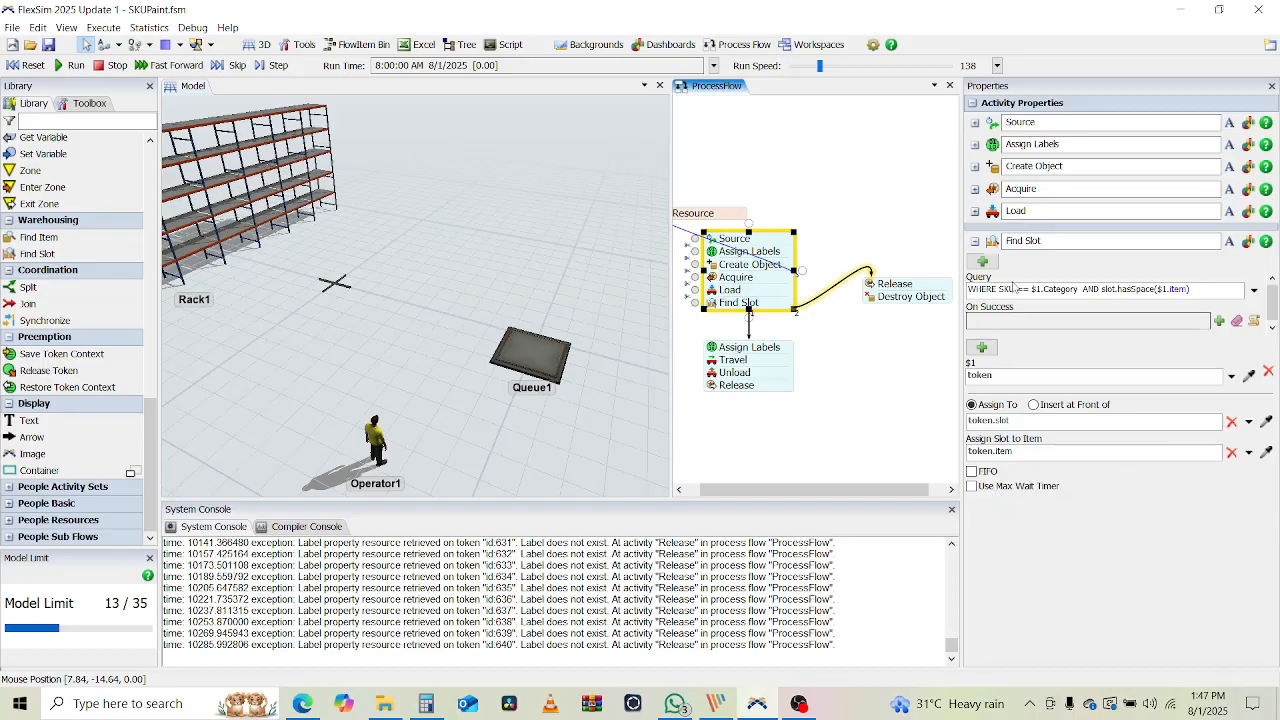
Enable Find Slot's max wait timer at 10 seconds, then reset and run the model
left_click(974, 487)
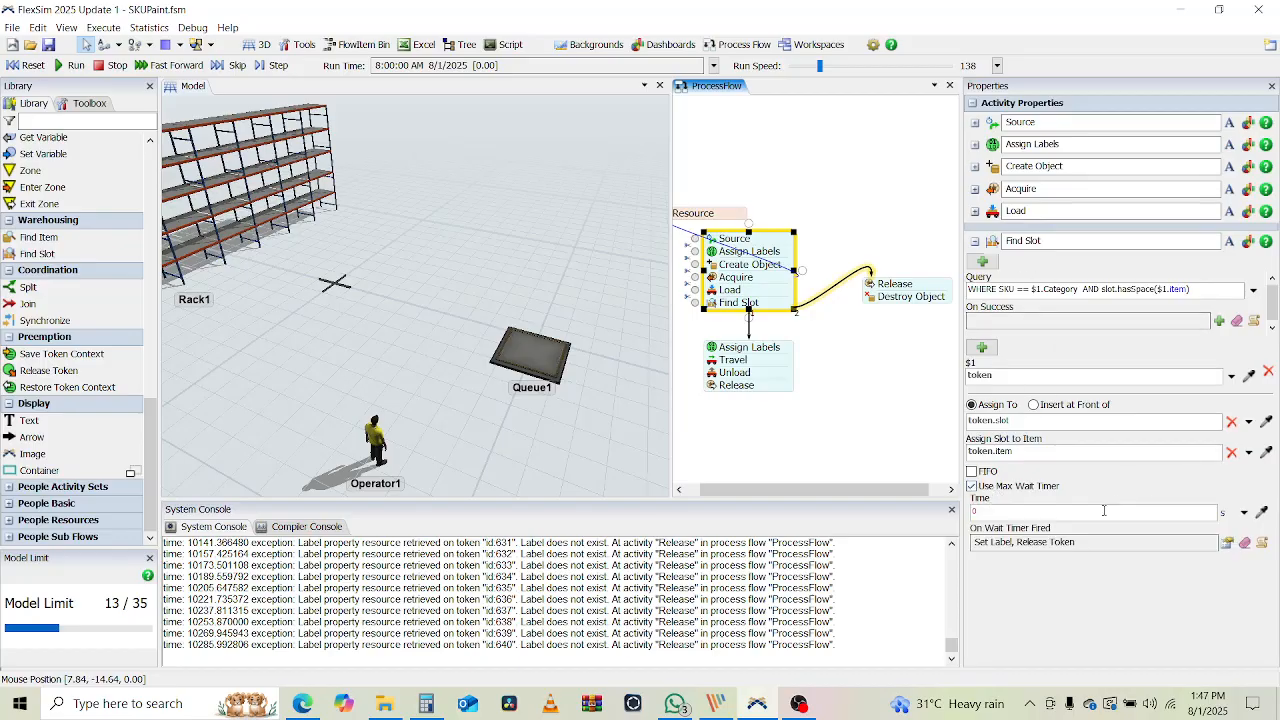
left_click(998, 514)
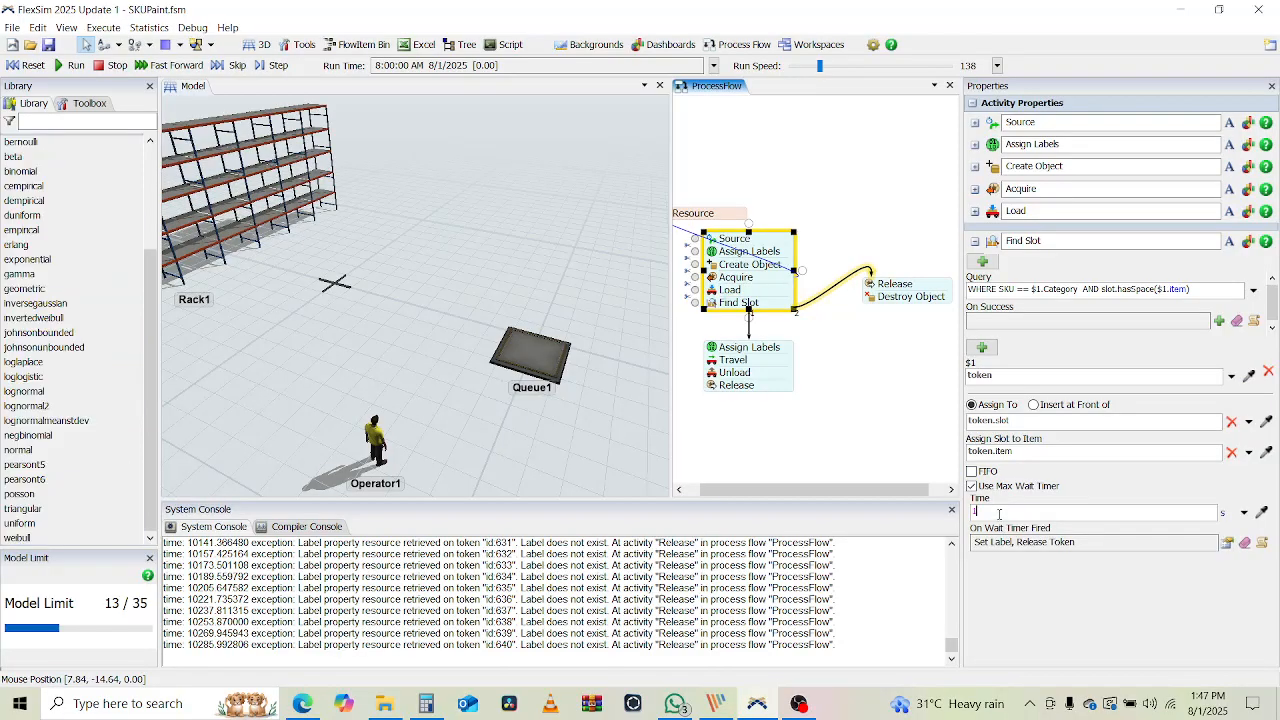
left_click(891, 397)
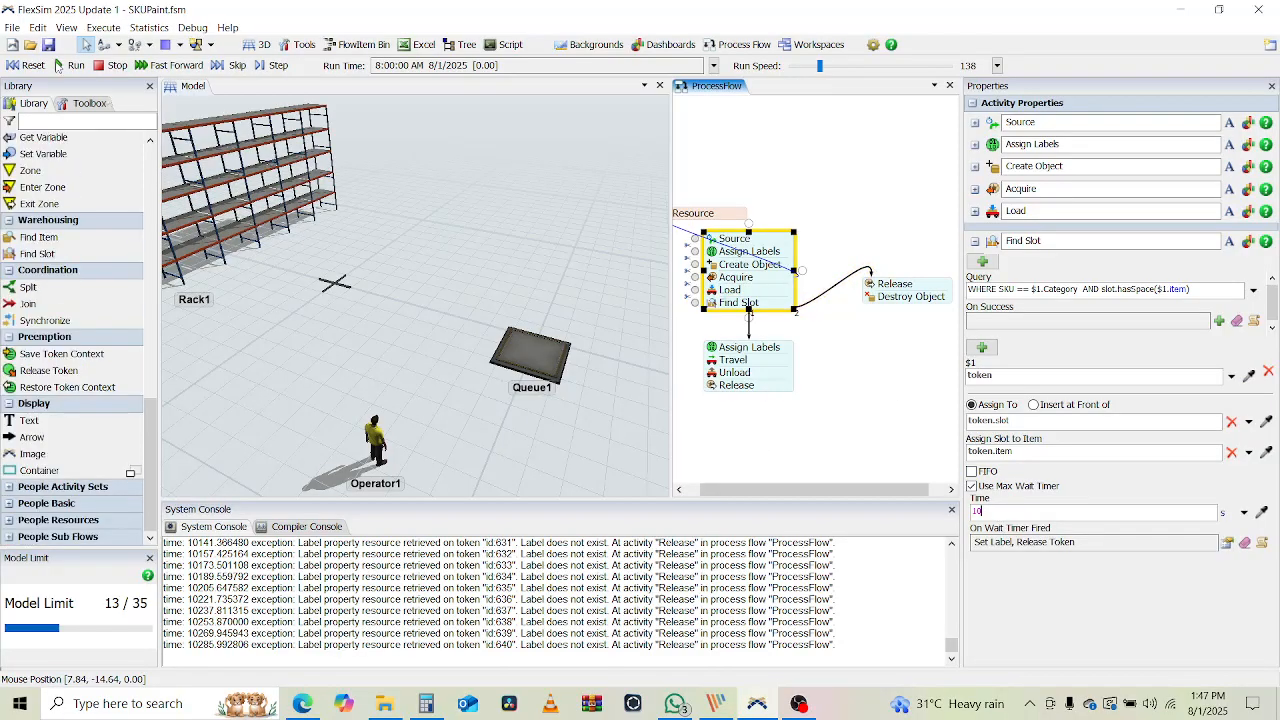
left_click(32, 66)
left_click(60, 65)
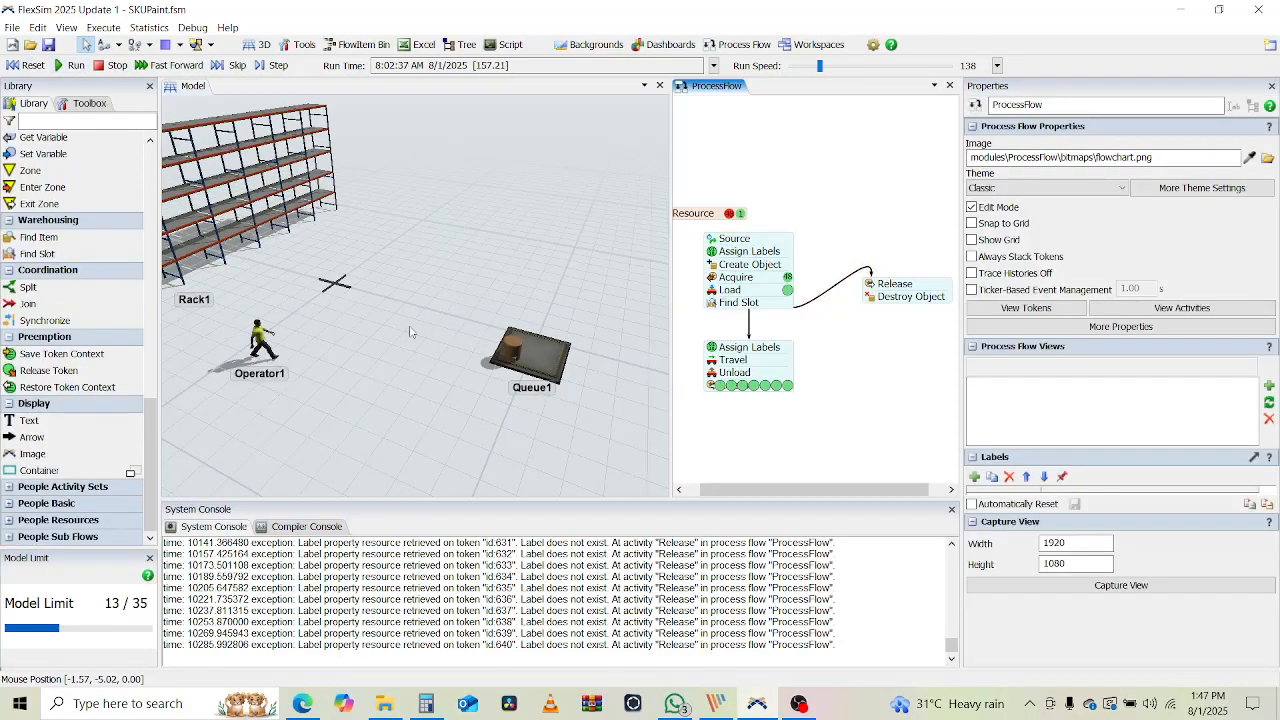
left_click_drag(323, 419, 430, 423)
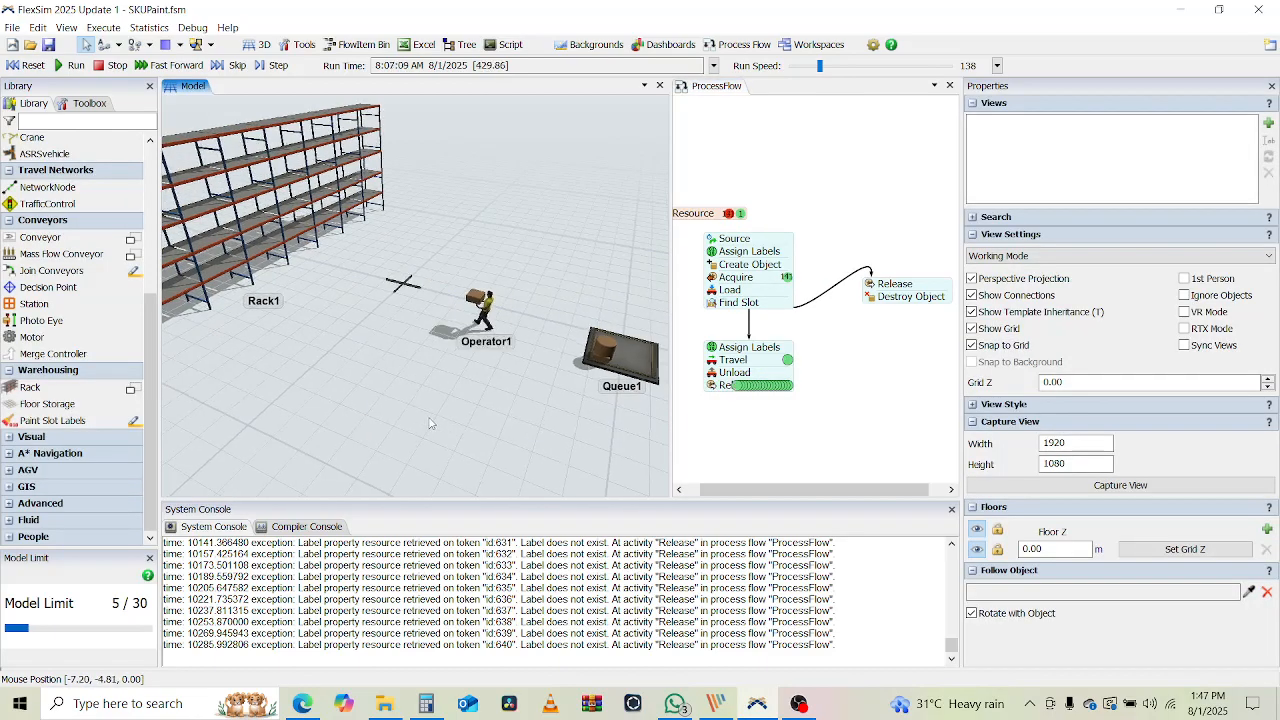
scroll(430, 423, "down", 4)
mouse_move(430, 423)
right_mouse_down()
mouse_move(396, 421)
mouse_move(407, 417)
right_mouse_up()
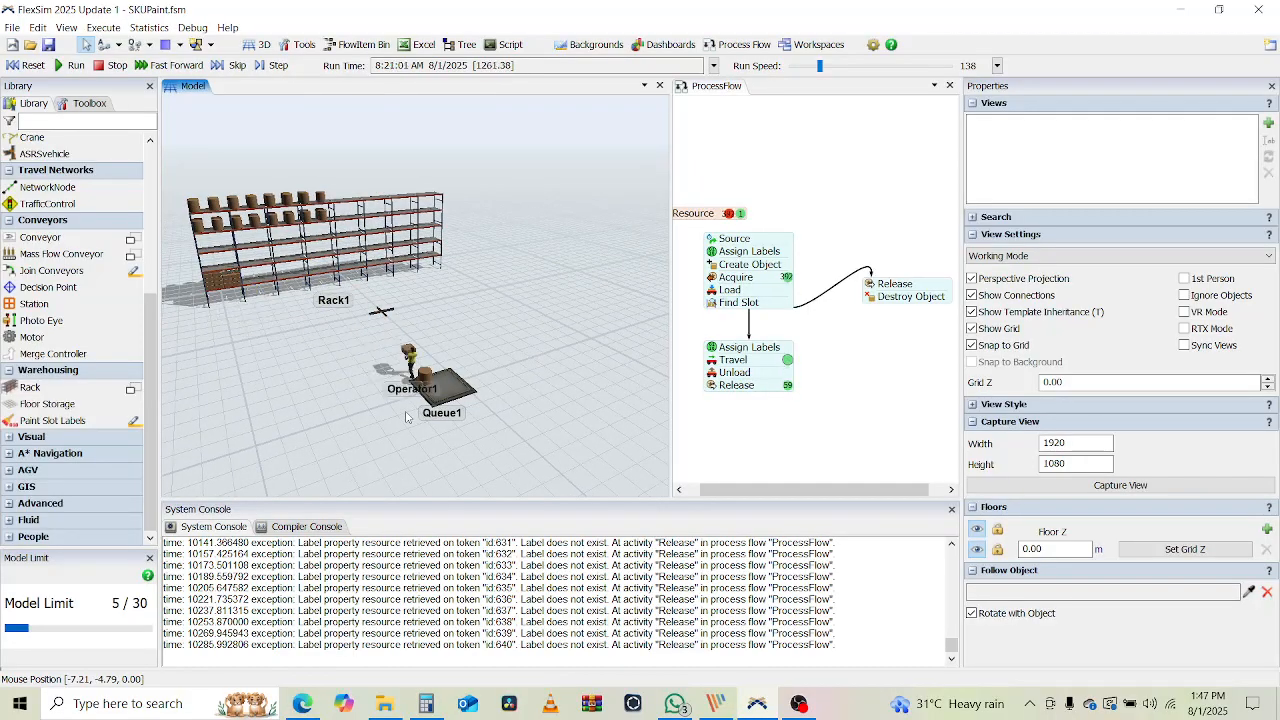
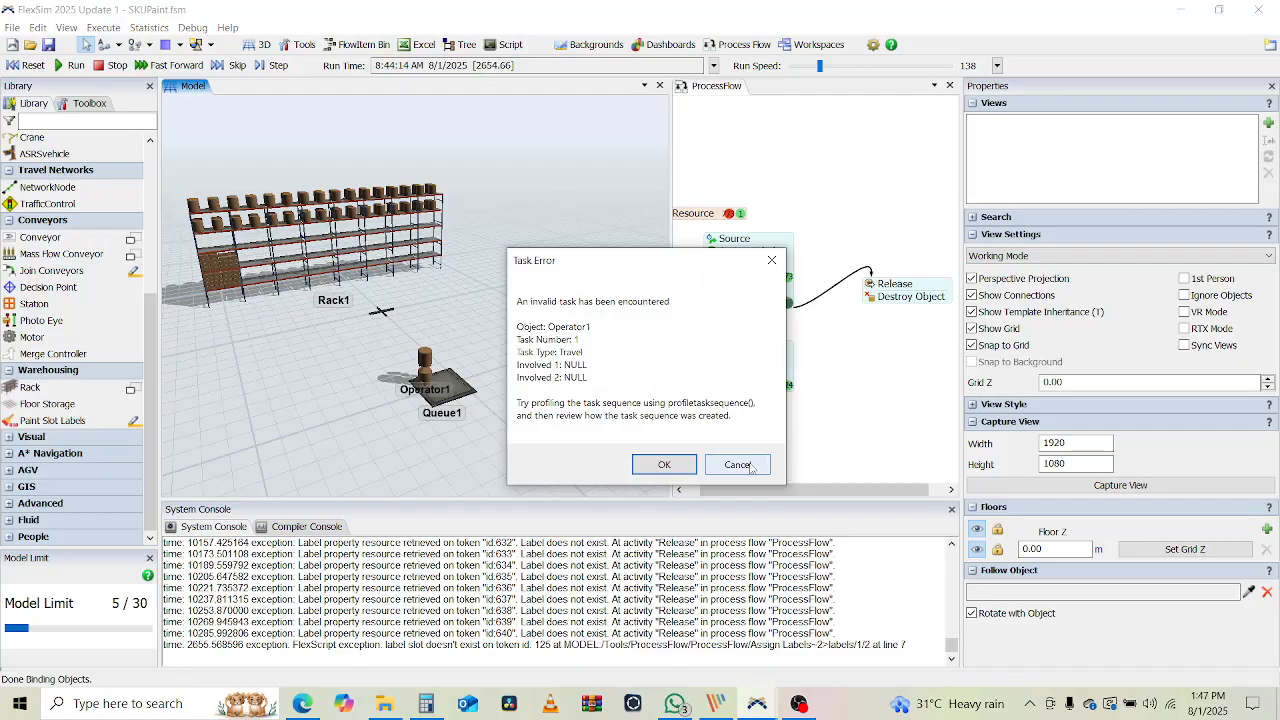
Dismiss the task error and inspect the stuck Travel token, which shows Failed 1 and Rack NULL
left_click(738, 465)
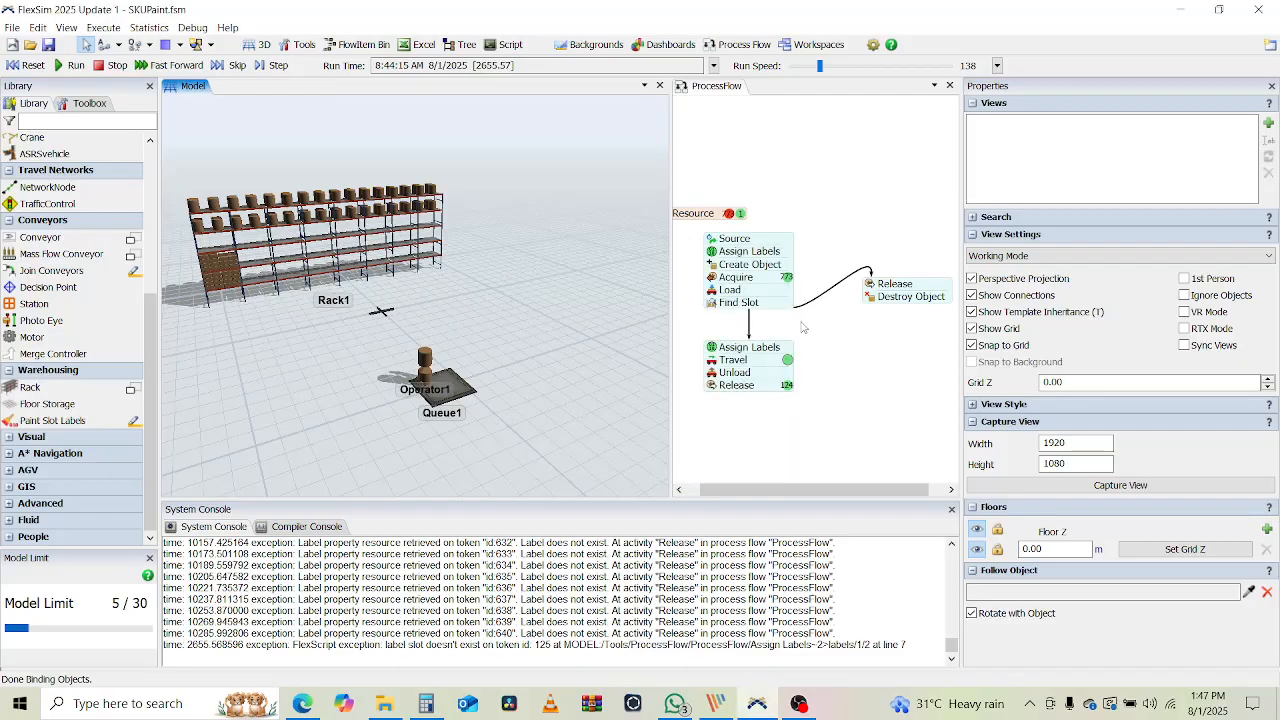
left_click(788, 362)
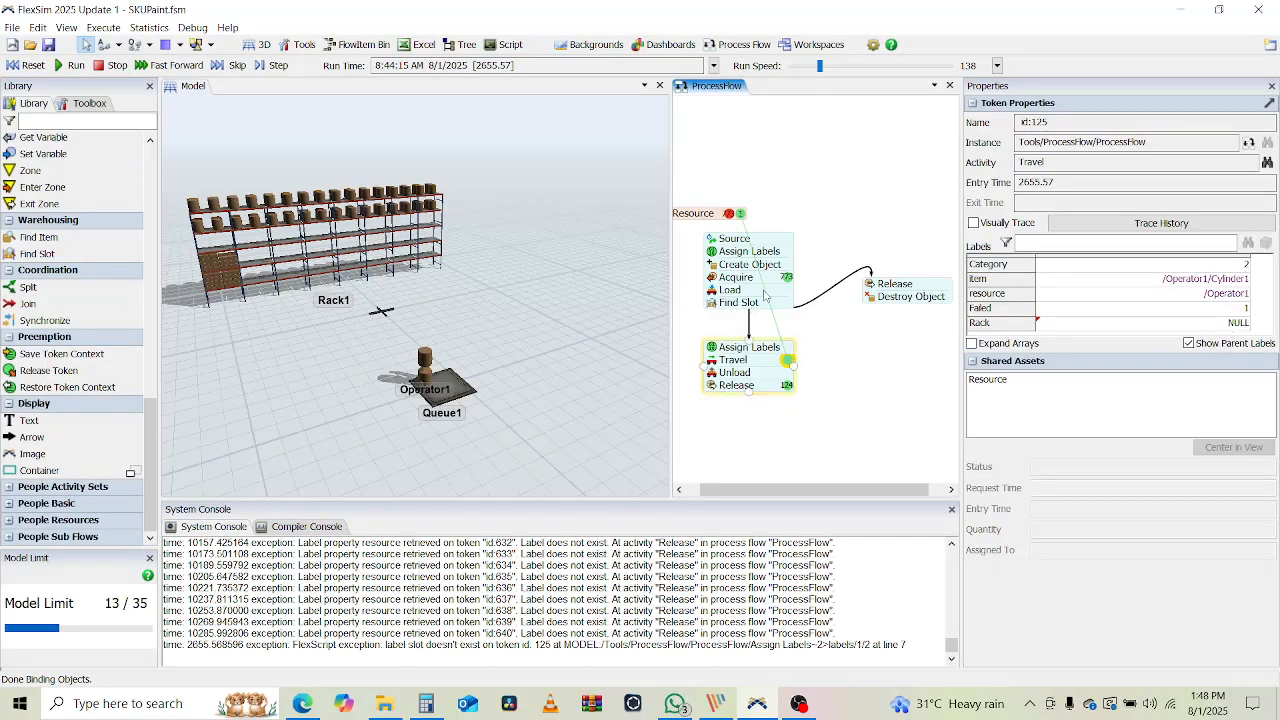
Reset the model and review Find Slot's wait-timer actions, including the Release Token details
left_click(27, 65)
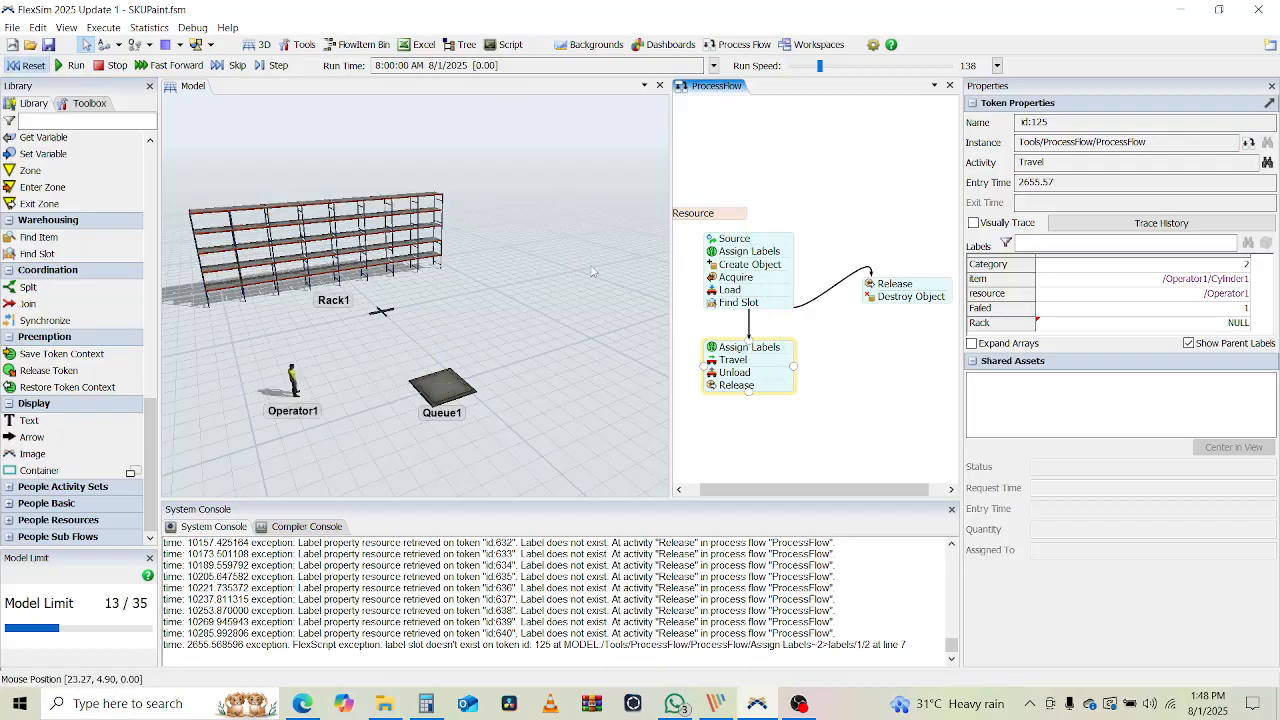
left_click(778, 308)
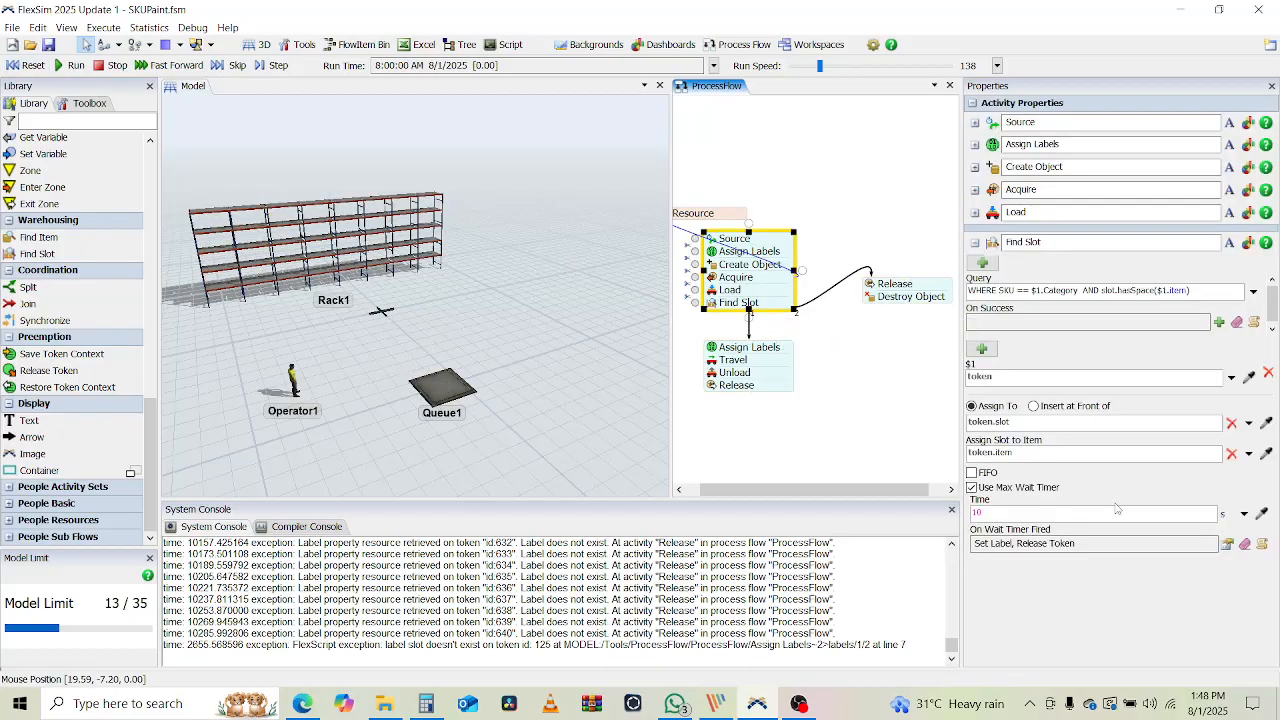
left_click(1193, 545)
left_click(1227, 544)
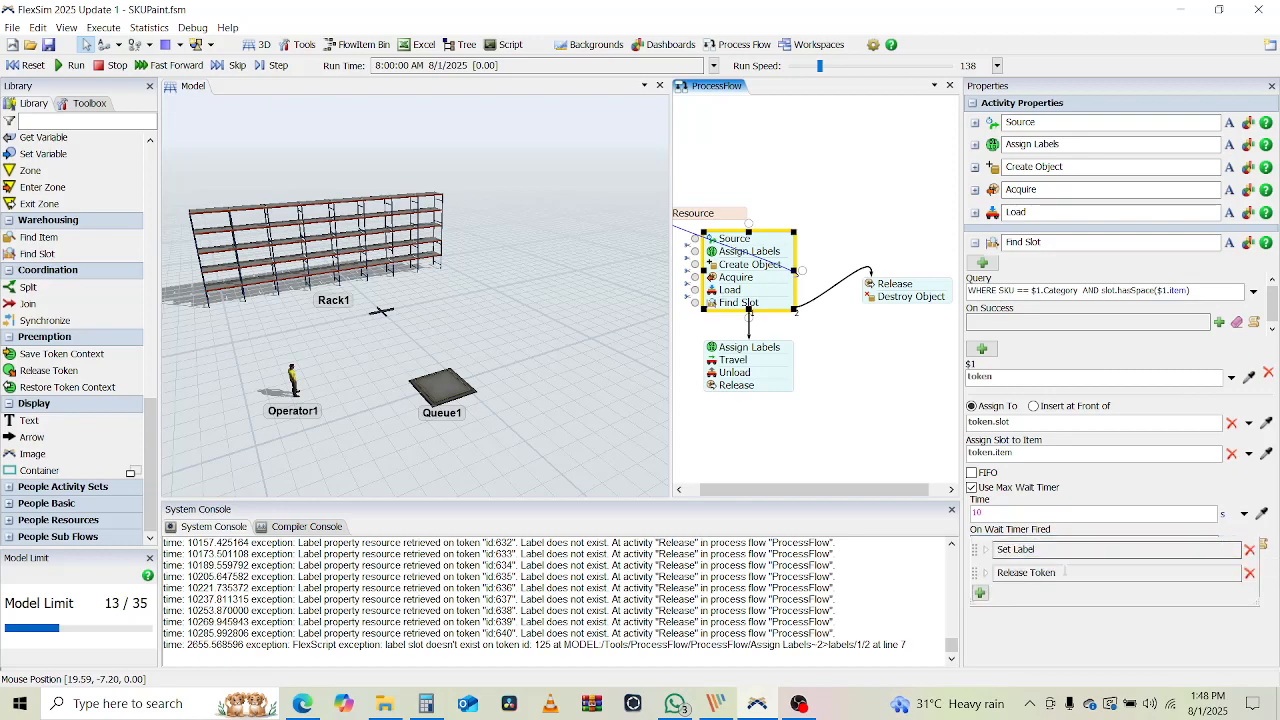
left_click(985, 574)
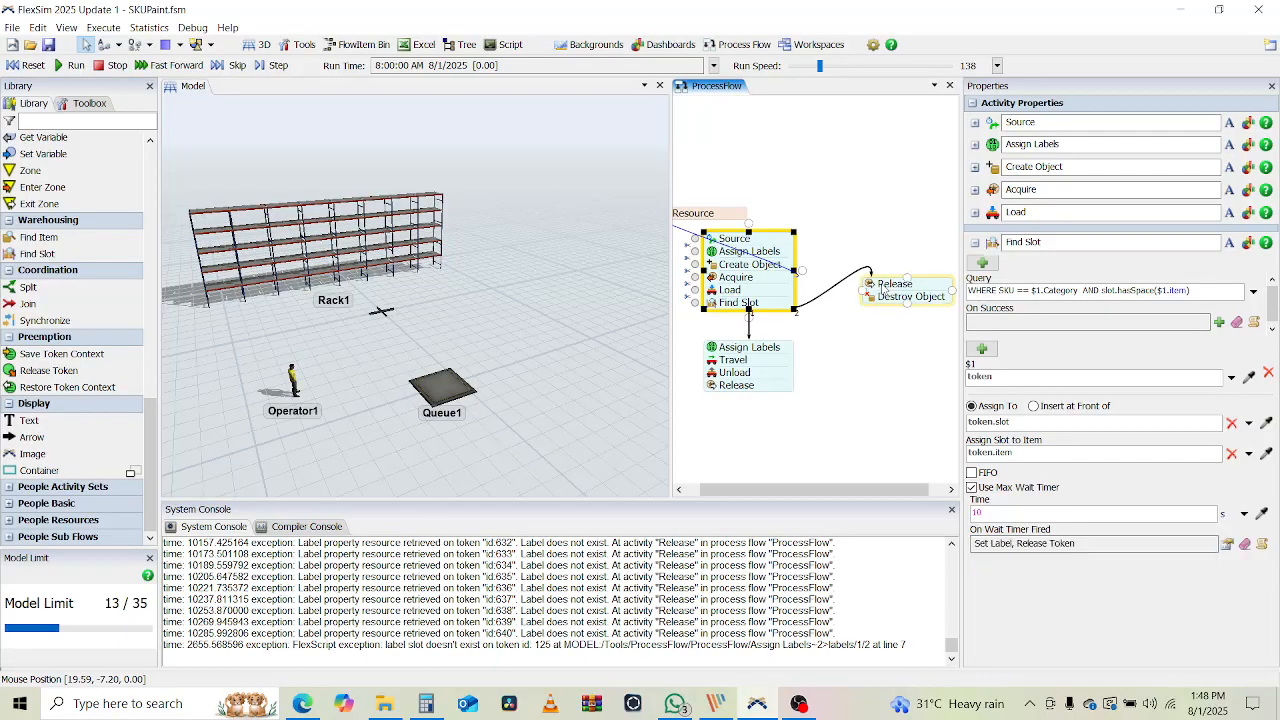
Review the Release and Destroy Object resource fields, then clear the selection
left_click(883, 290)
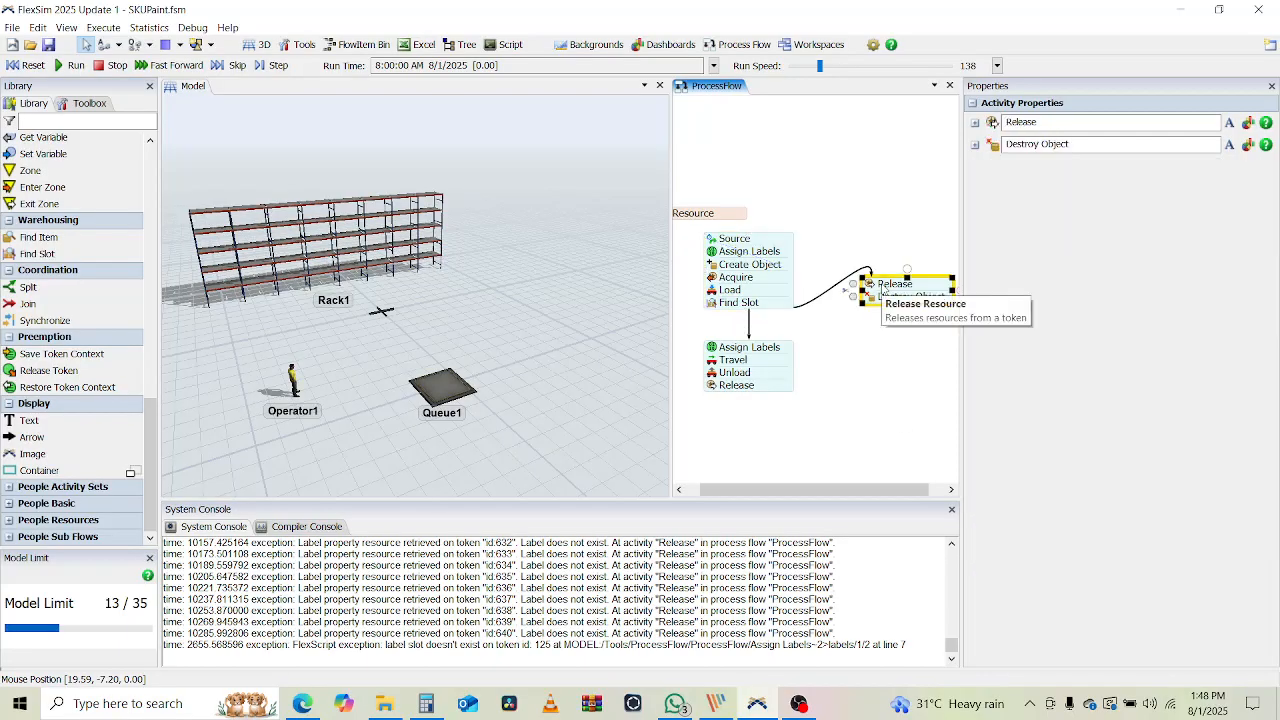
left_click(975, 123)
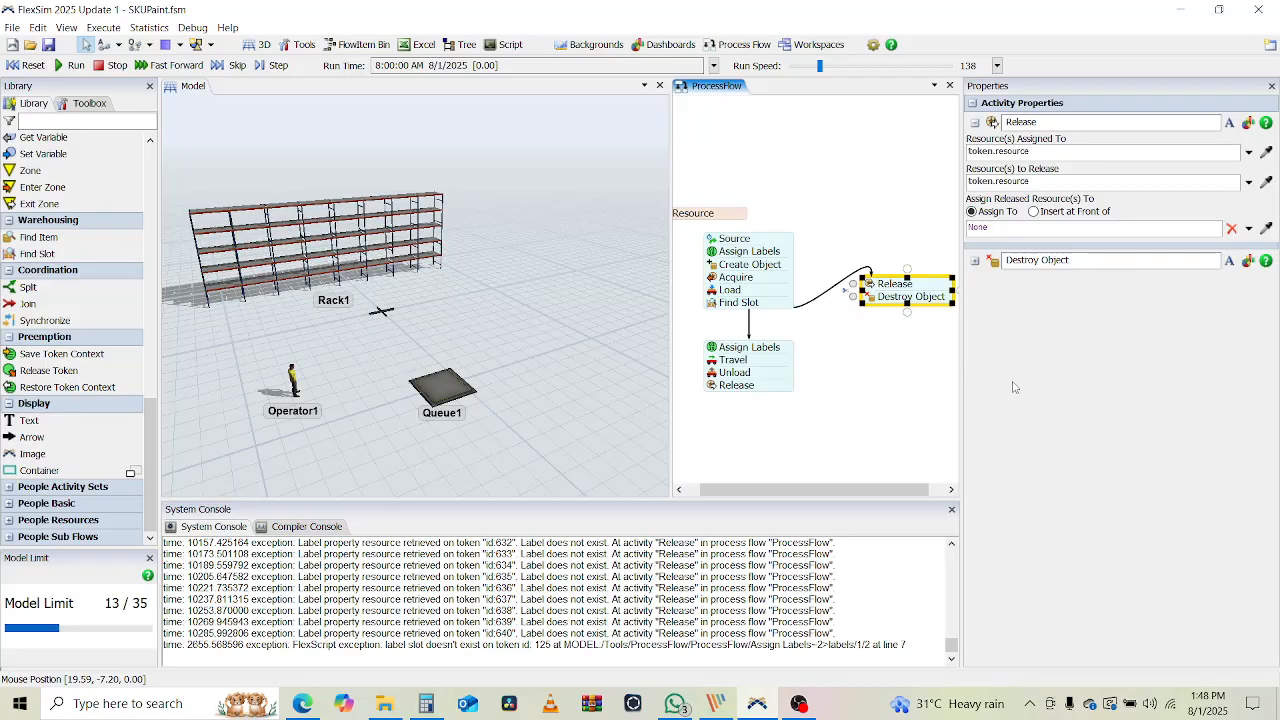
left_click(880, 407)
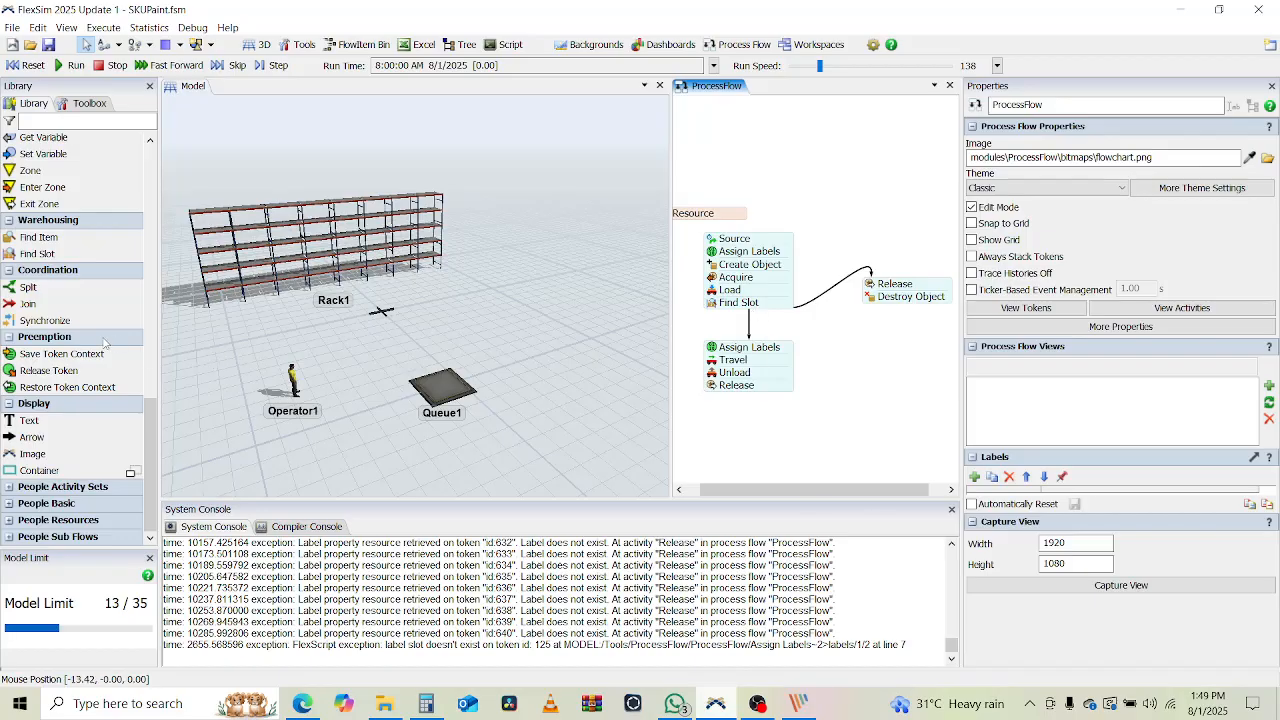
Attach a Decide activity from the Basic library directly below Find Slot, then collapse Find Slot's properties
scroll(47, 259, "up", 3)
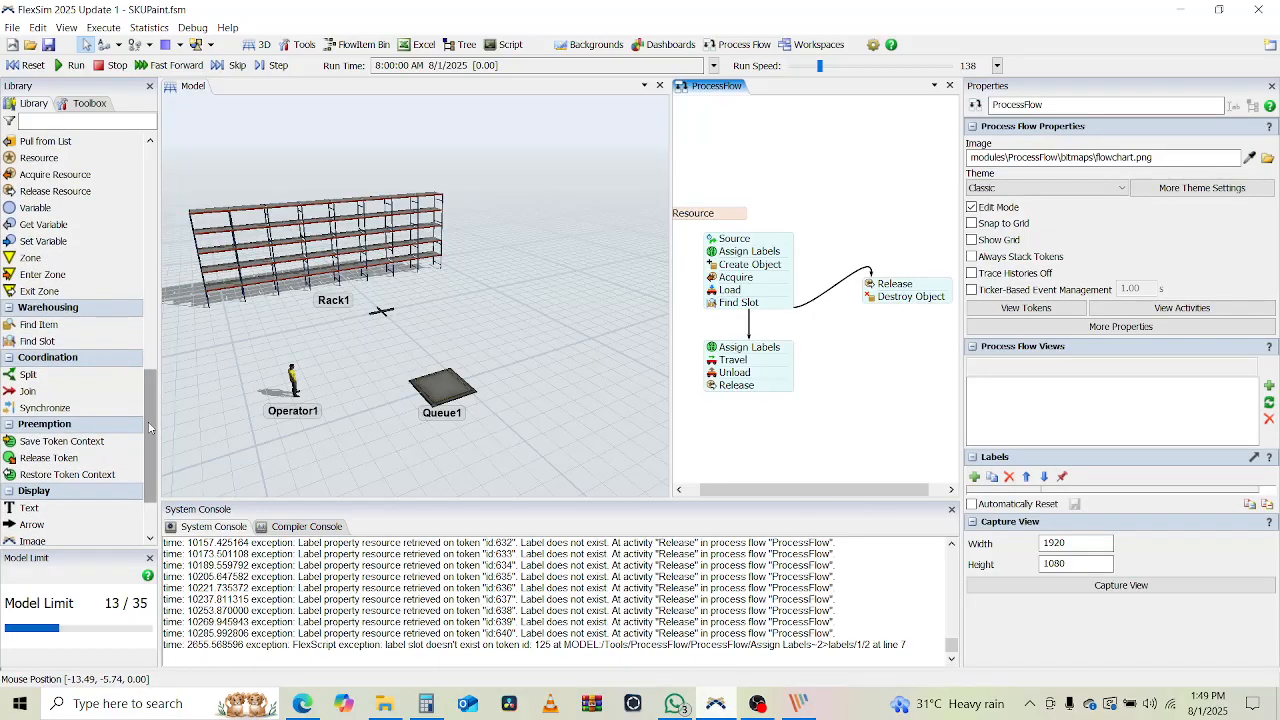
scroll(147, 410, "up", 1)
left_click_drag(147, 410, 155, 215)
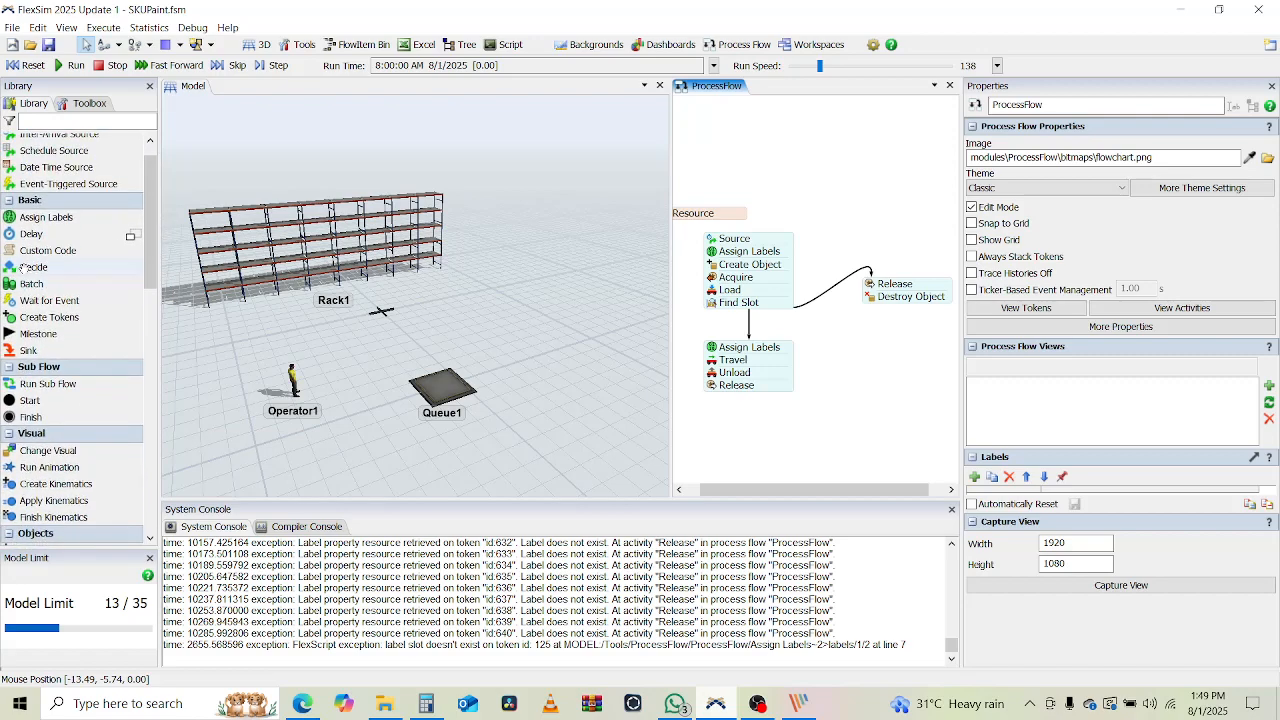
left_click(22, 268)
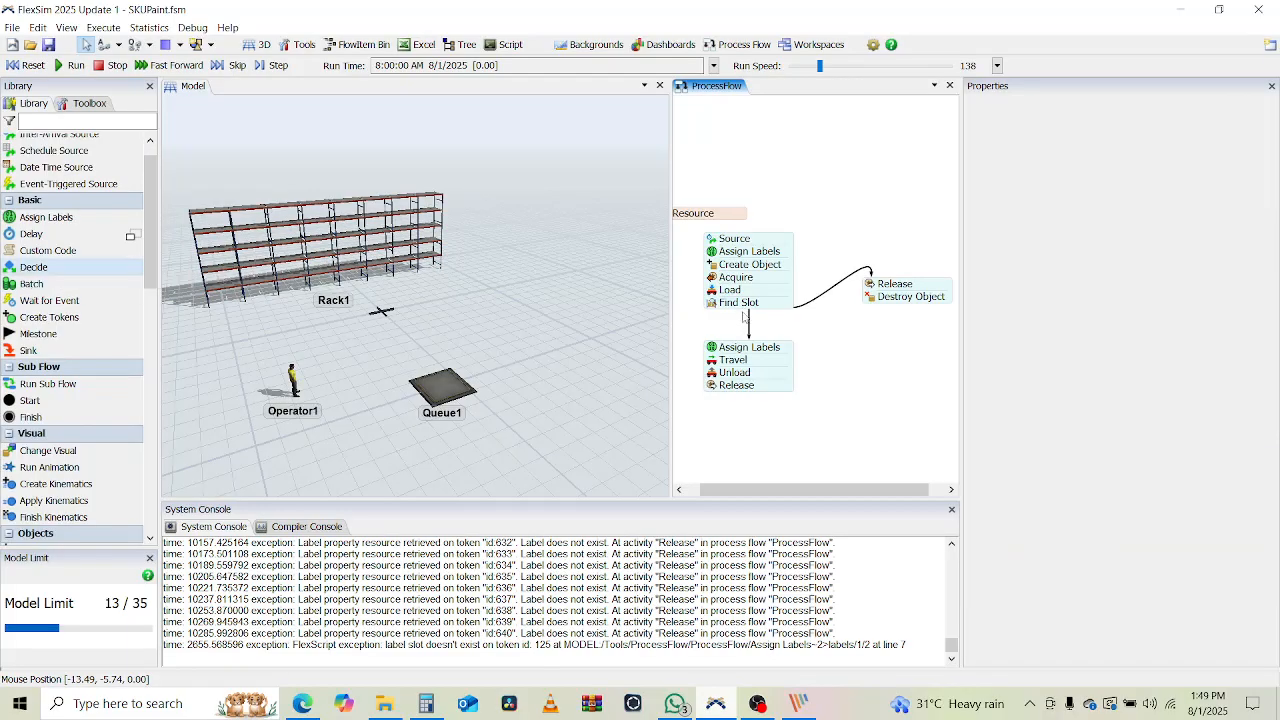
left_click(805, 343)
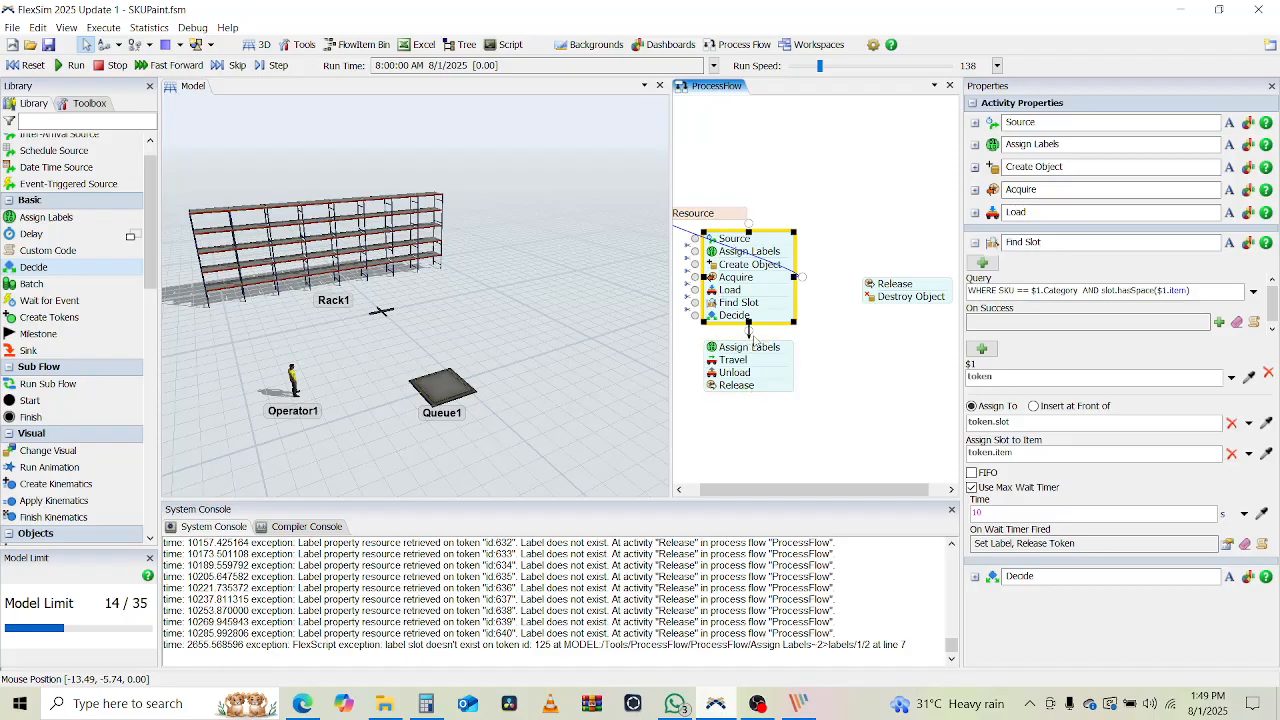
left_click(825, 344)
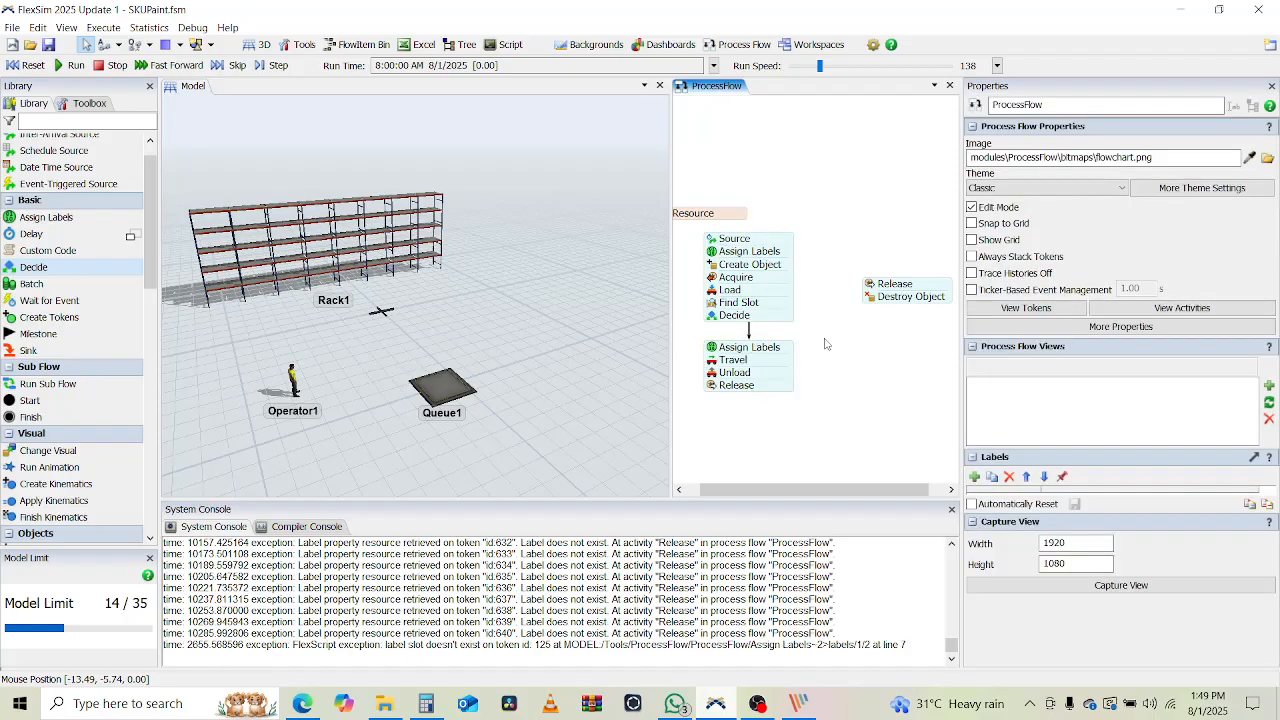
left_click(760, 320)
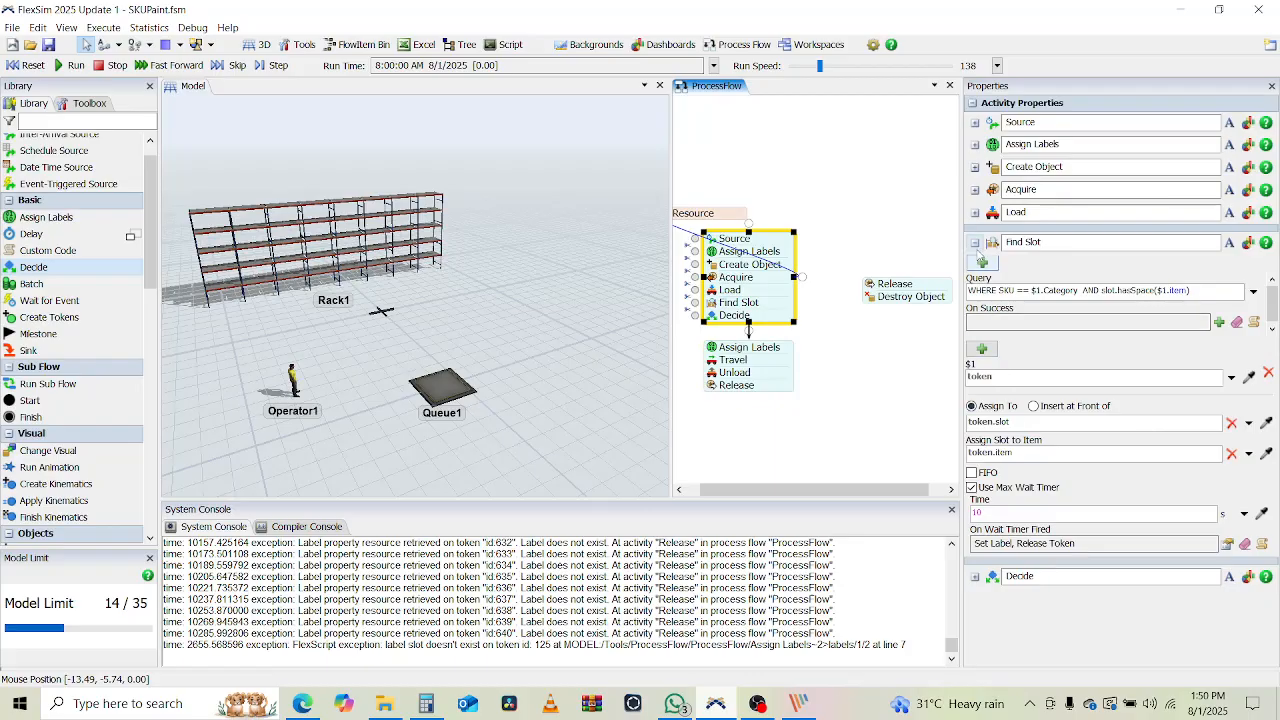
left_click(975, 577)
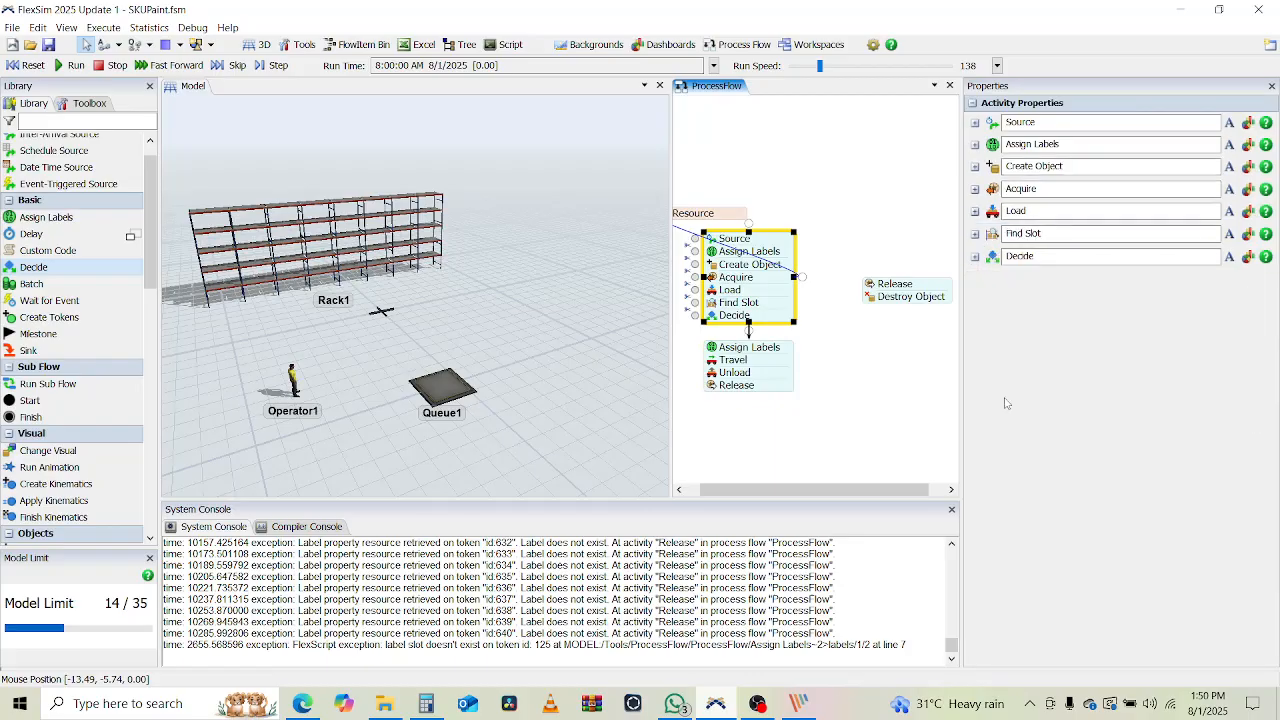
Connect Decide to Release/Destroy Object and verify Find Slot's timeout Set Label assigns Failed 1
left_click(975, 257)
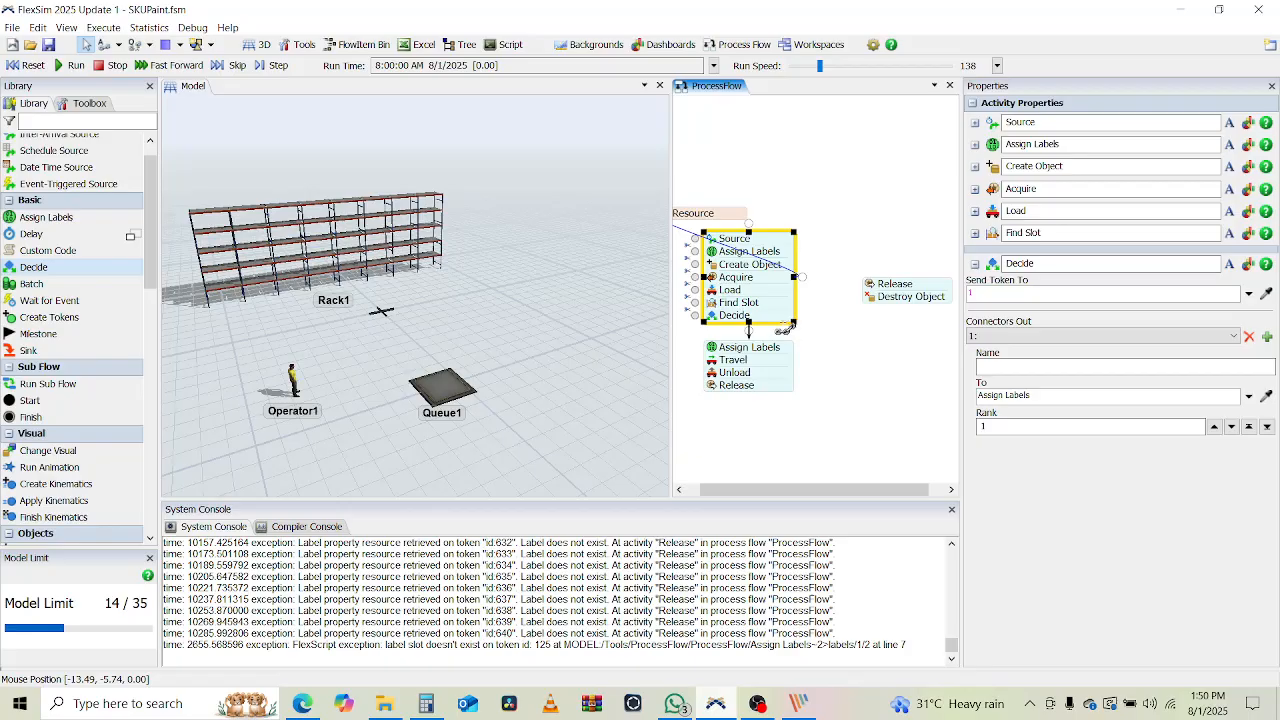
left_click_drag(786, 327, 886, 285)
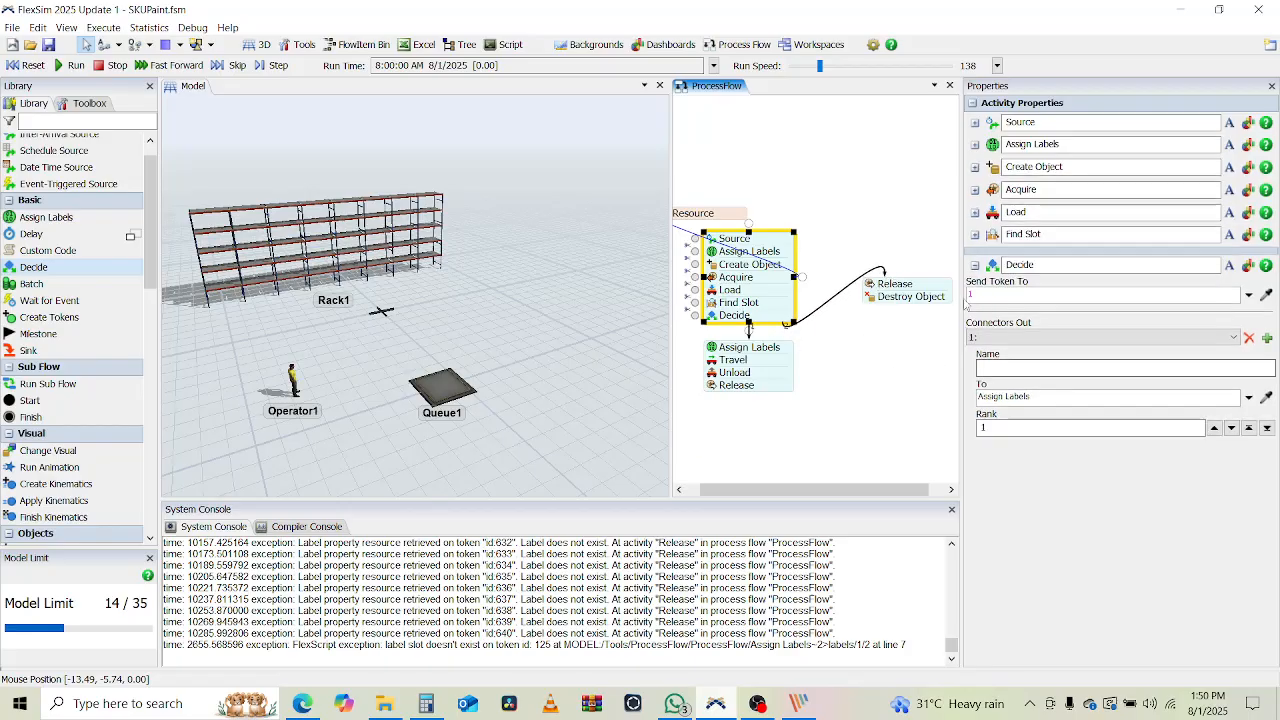
left_click(975, 234)
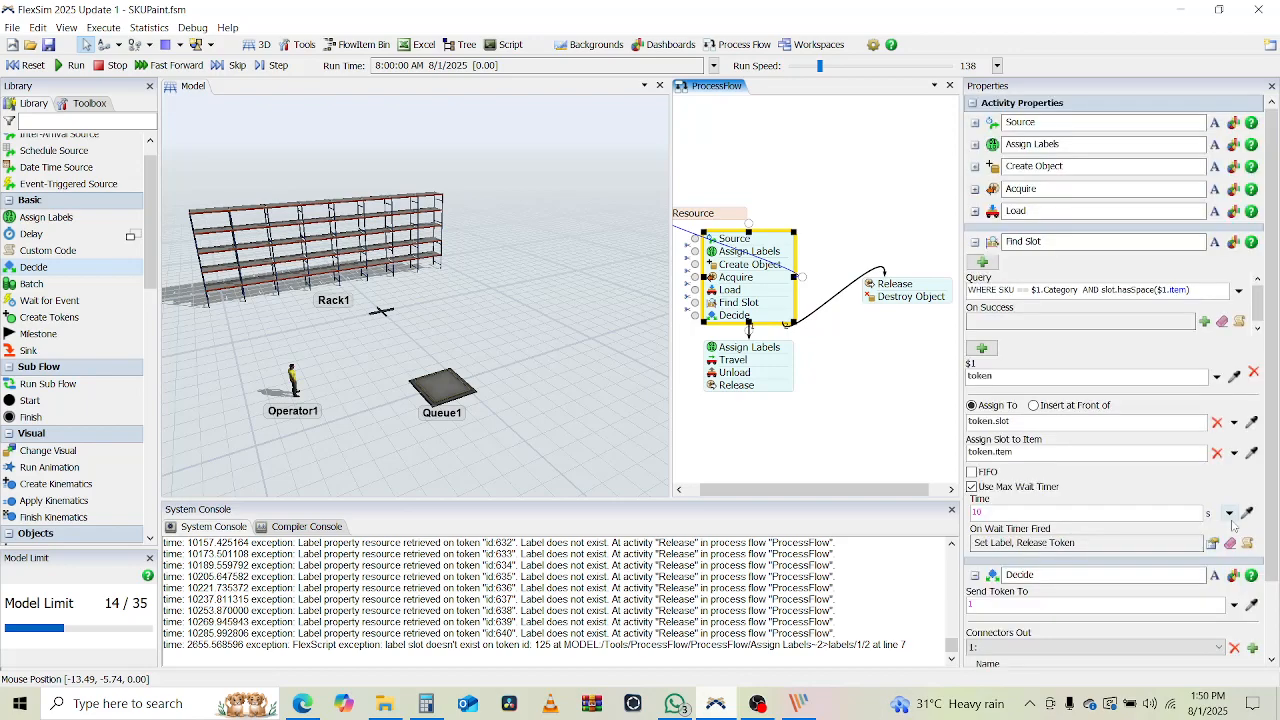
left_click(1089, 541)
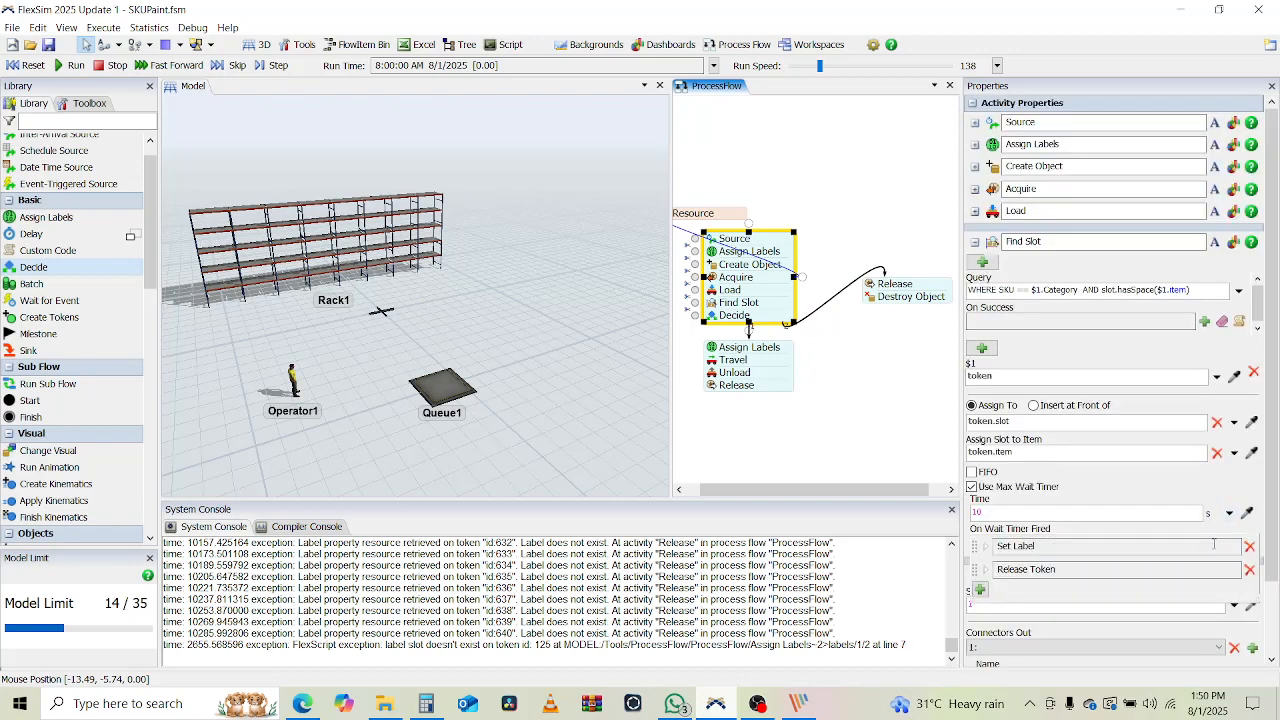
left_click(985, 546)
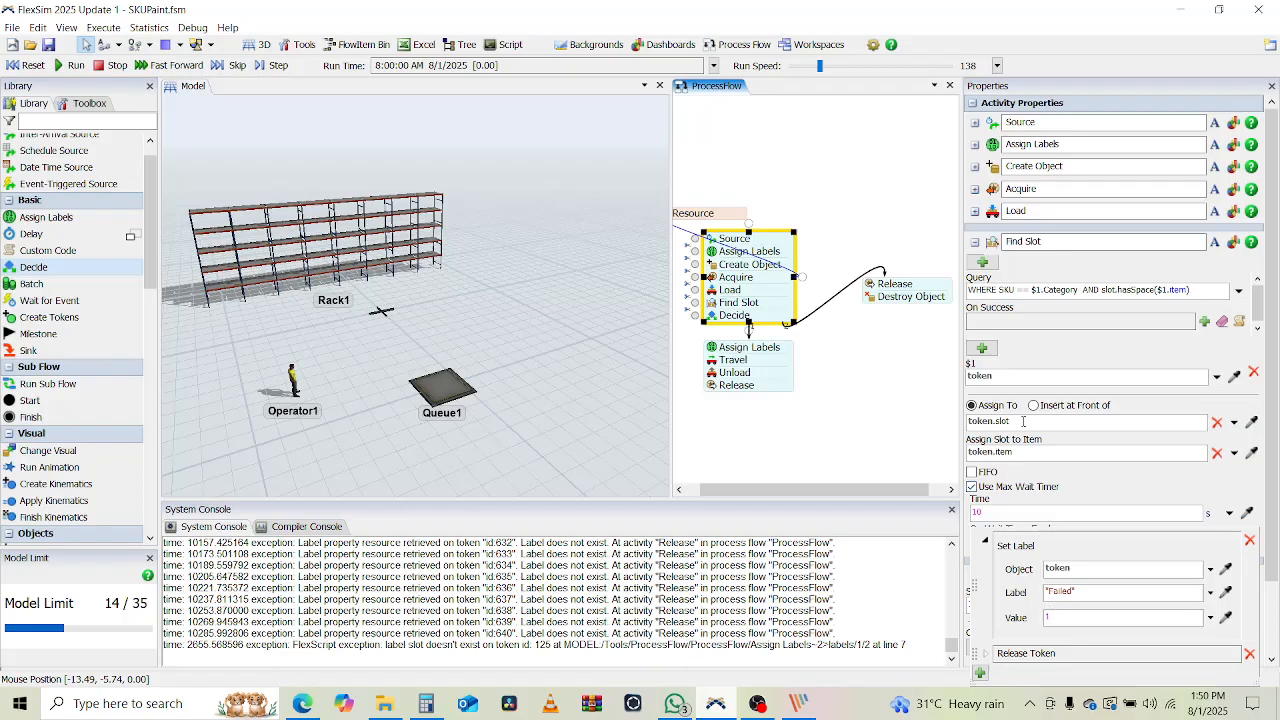
left_click(1047, 369)
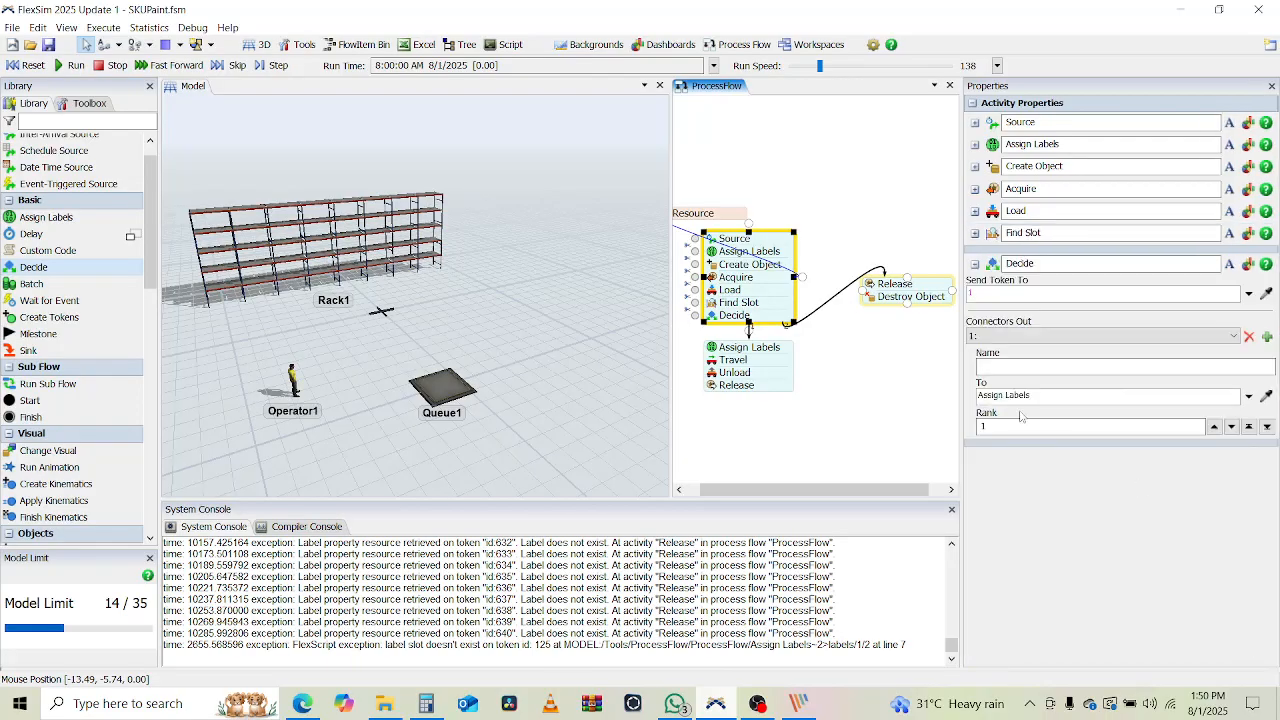
Review the Decide activity's output connectors and their destination options
left_click(1145, 337)
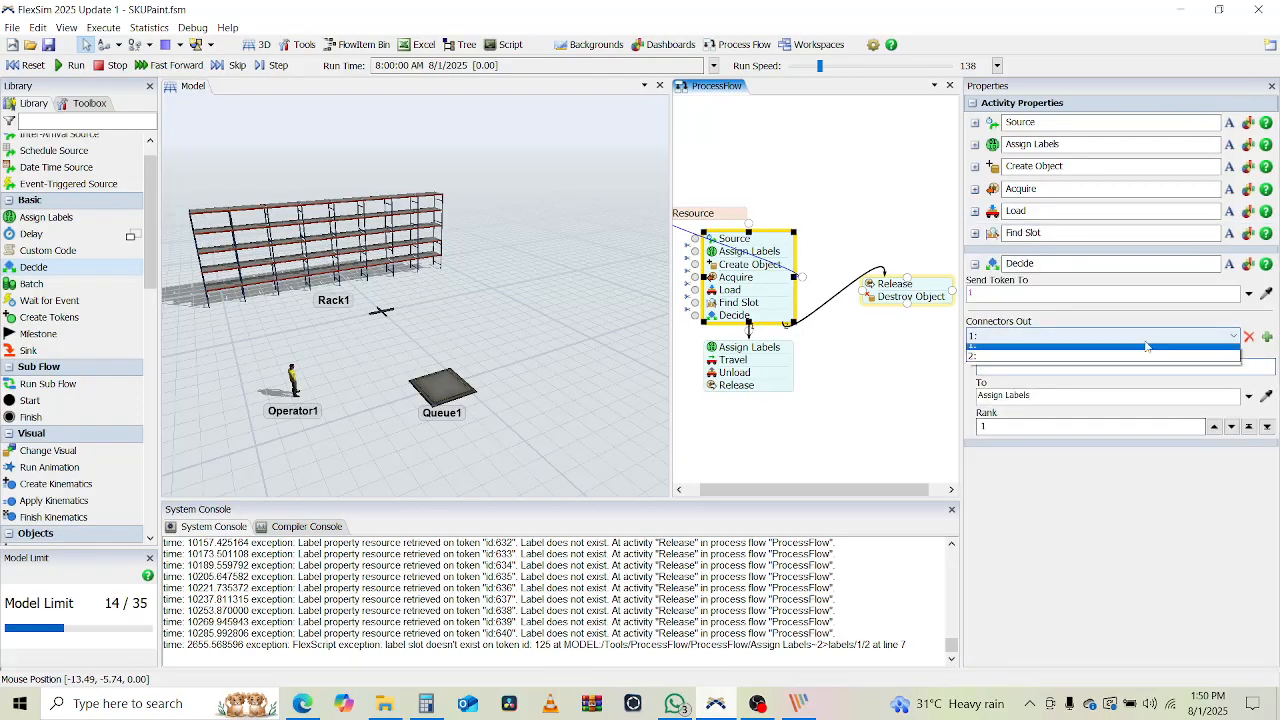
left_click(1090, 347)
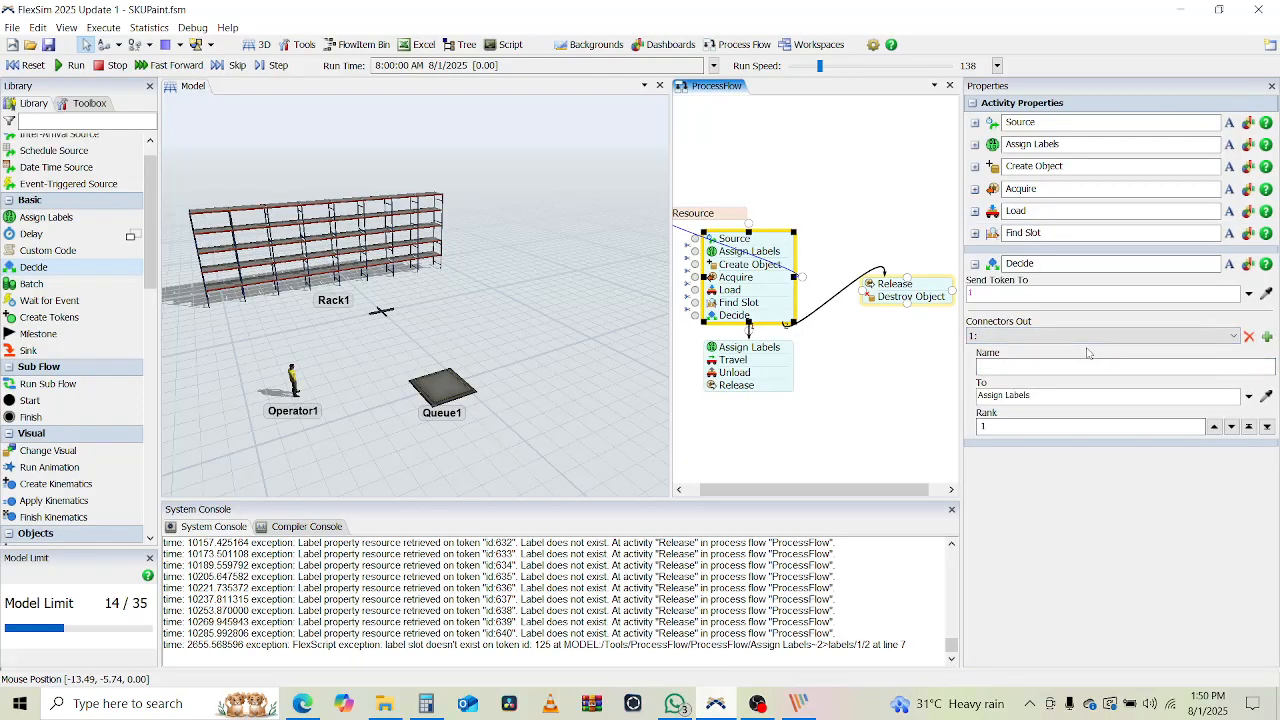
left_click(1030, 369)
left_click(1248, 397)
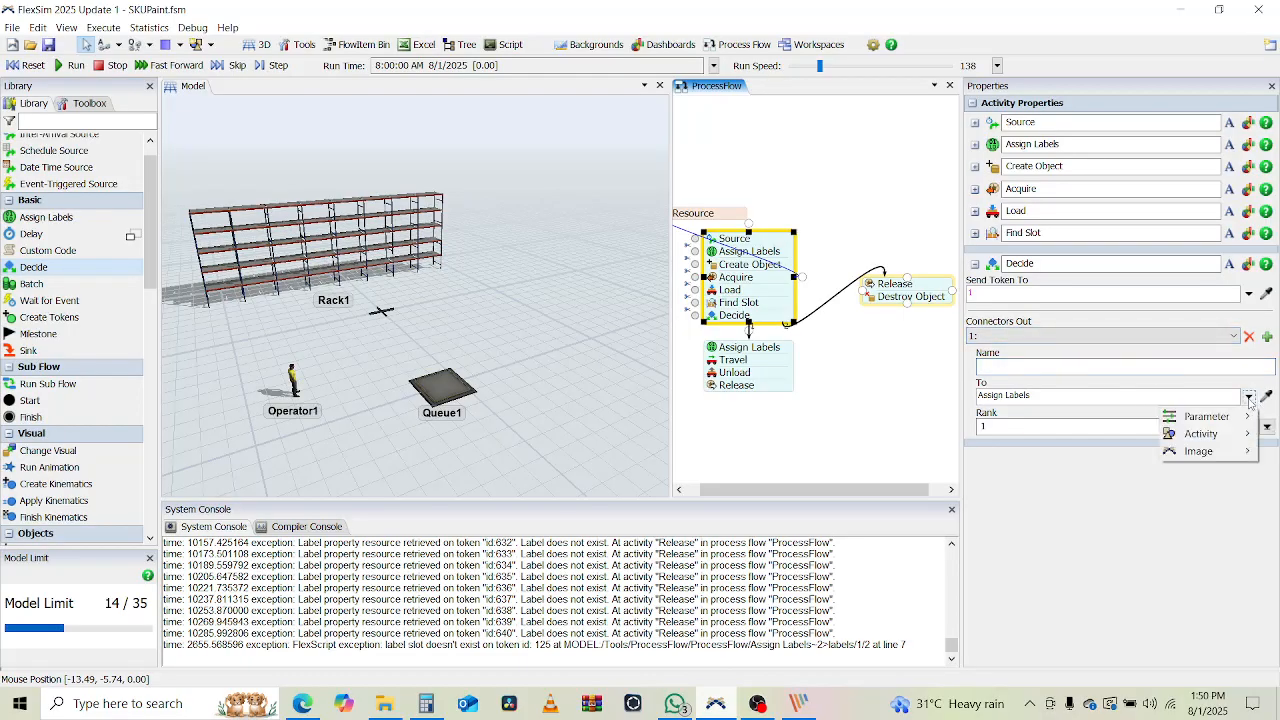
left_click(1088, 482)
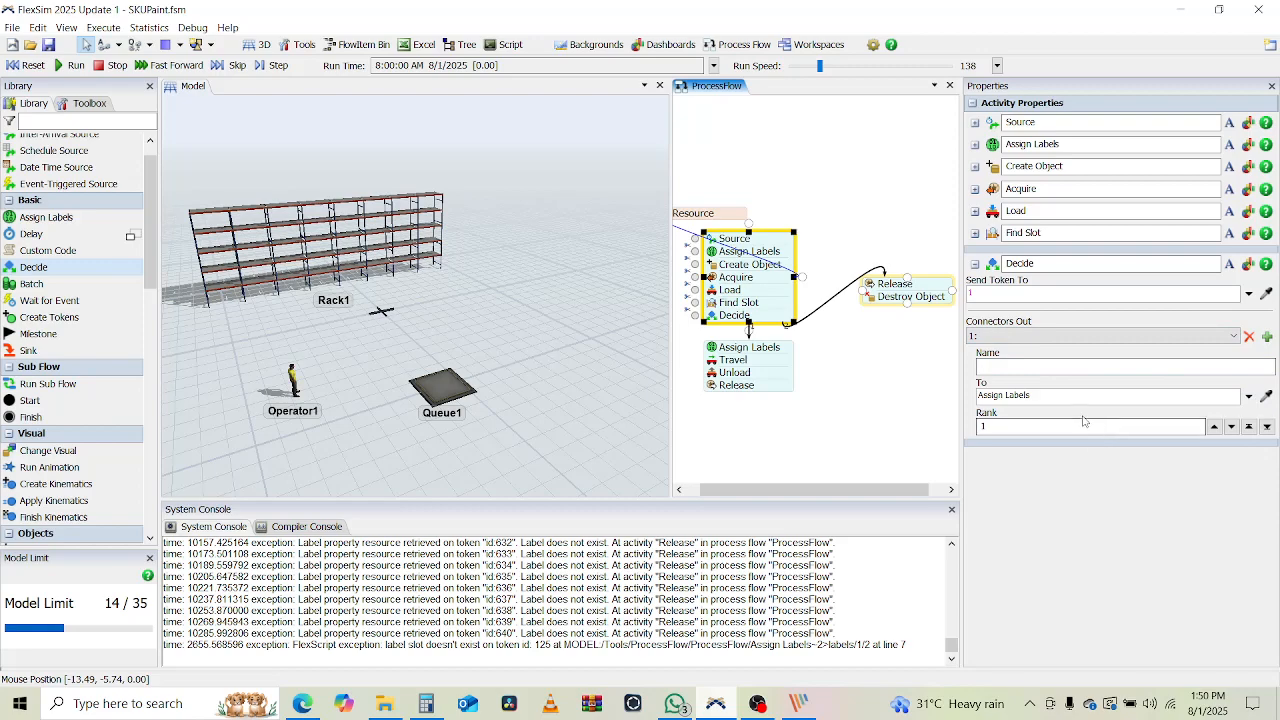
left_click(1024, 293)
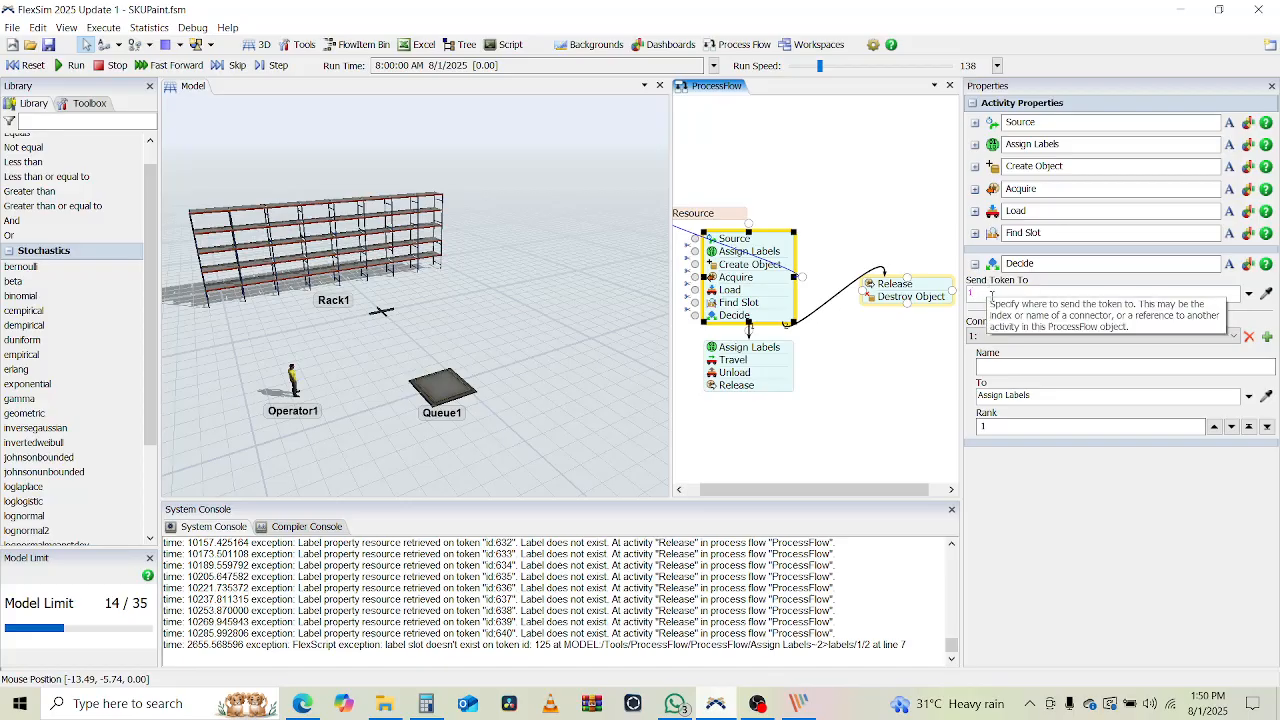
left_click(1014, 367)
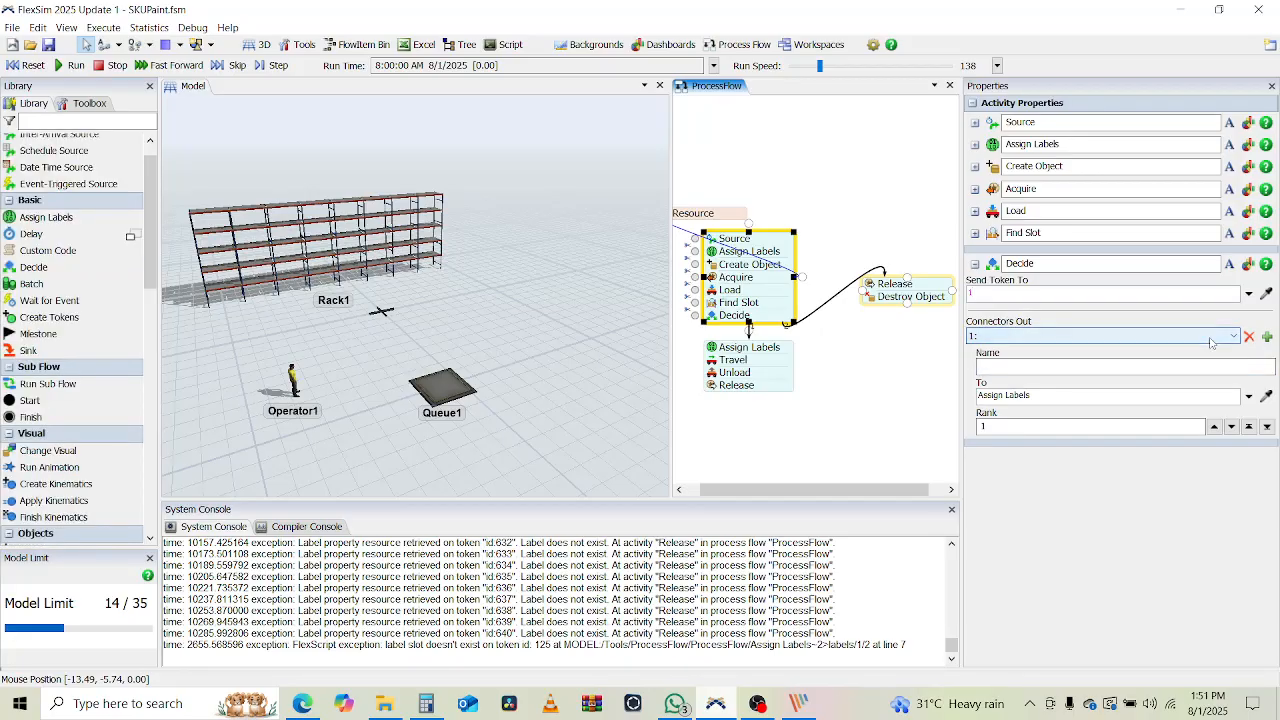
Switch Decide's Send Token To to Conditional Decide on the Failed label, rechecking Find Slot's timer actions
left_click(1248, 294)
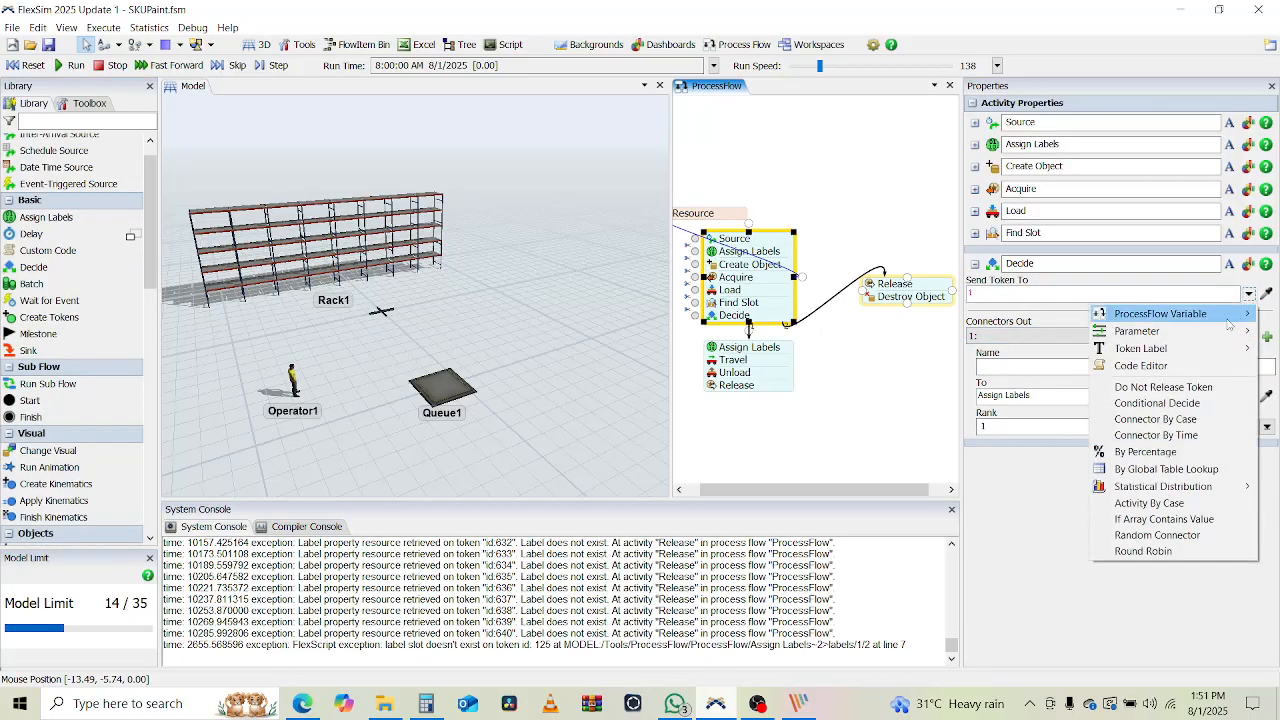
left_click(1175, 403)
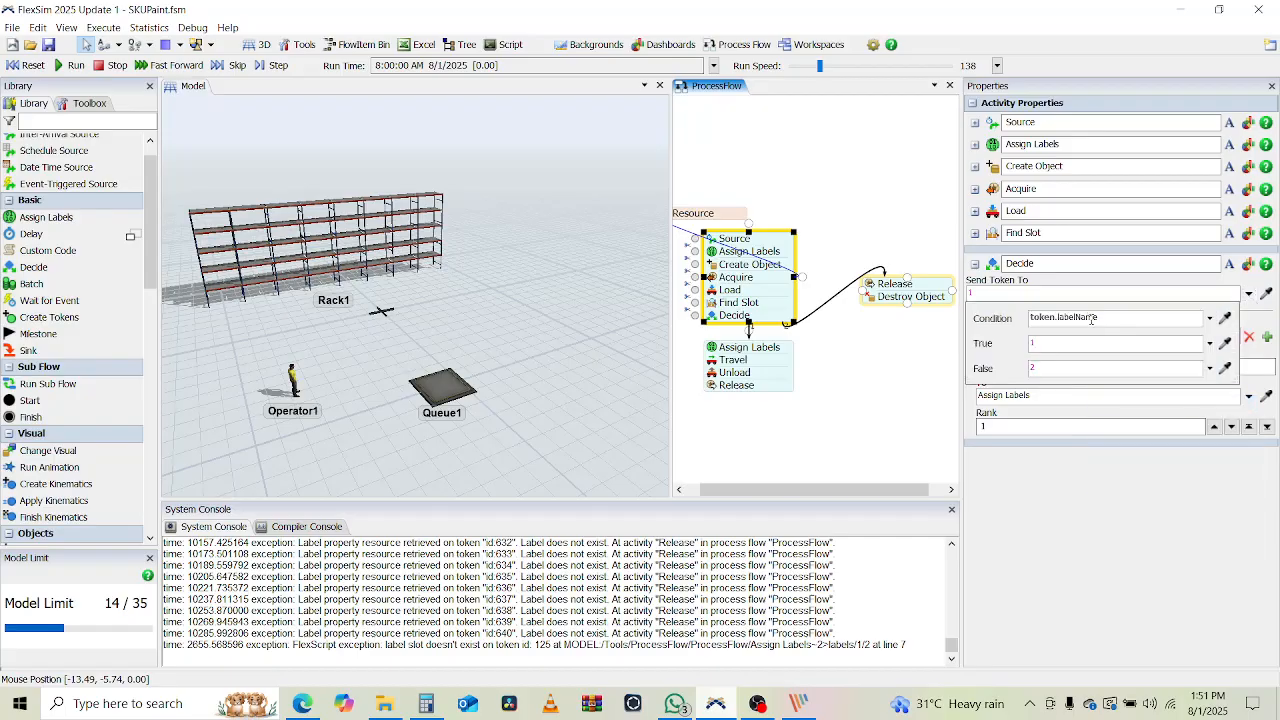
left_click(1091, 318)
double_click(1063, 317)
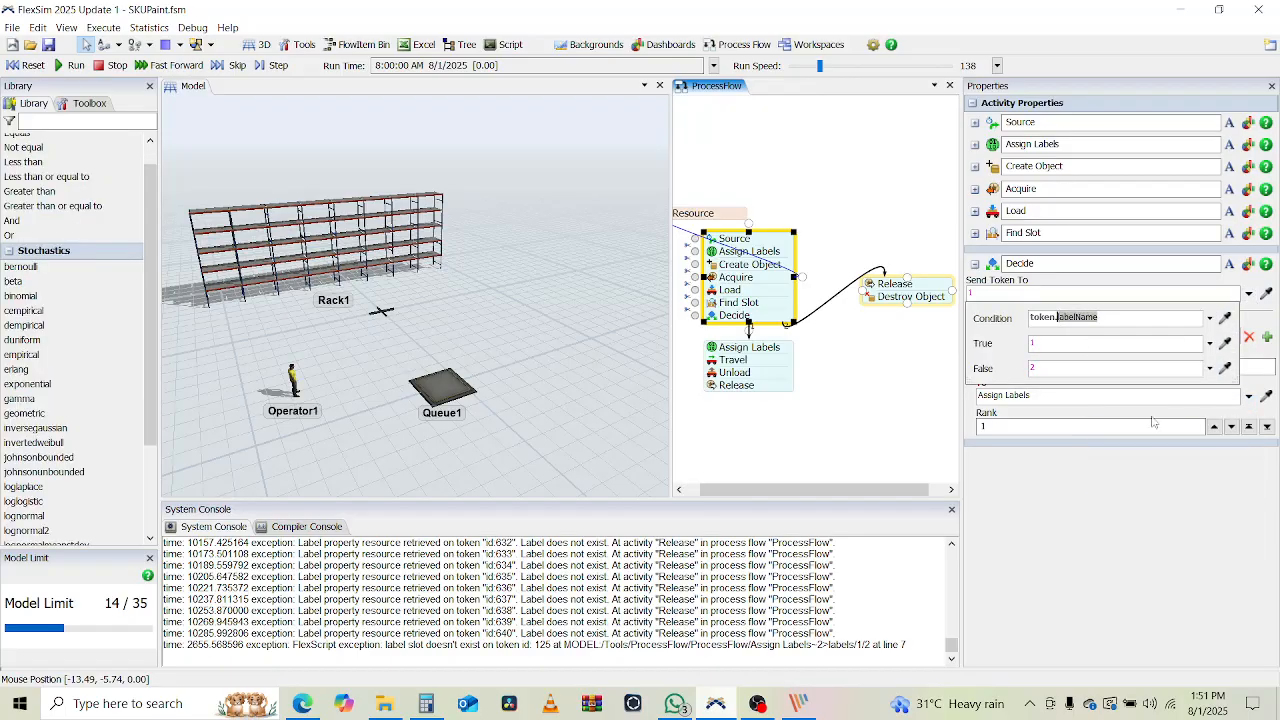
type("Failed")
left_click(977, 234)
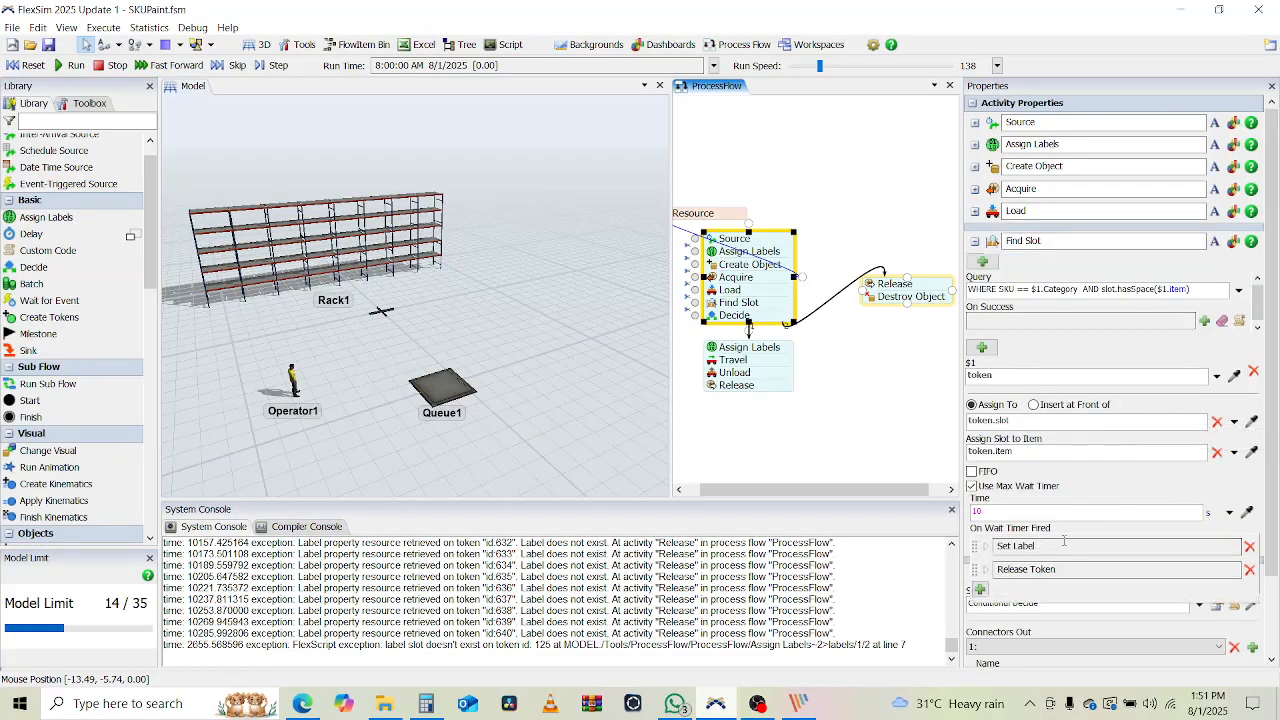
left_click(991, 548)
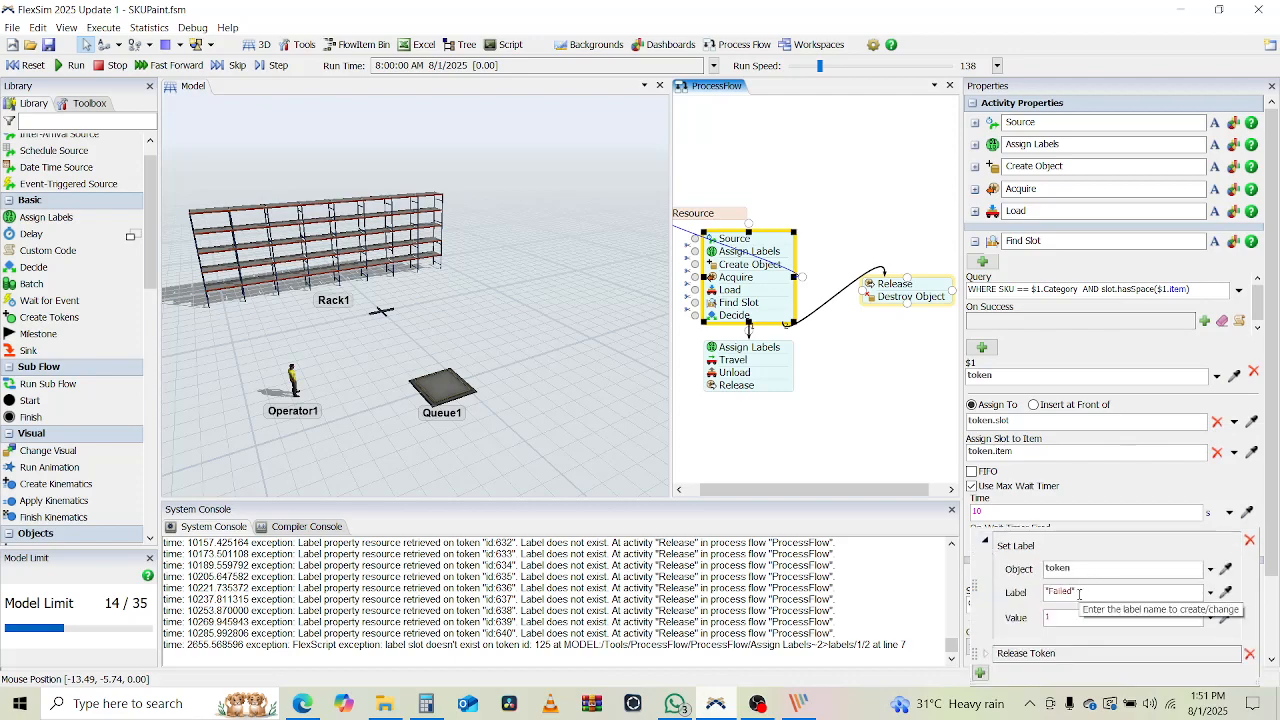
left_click(974, 245)
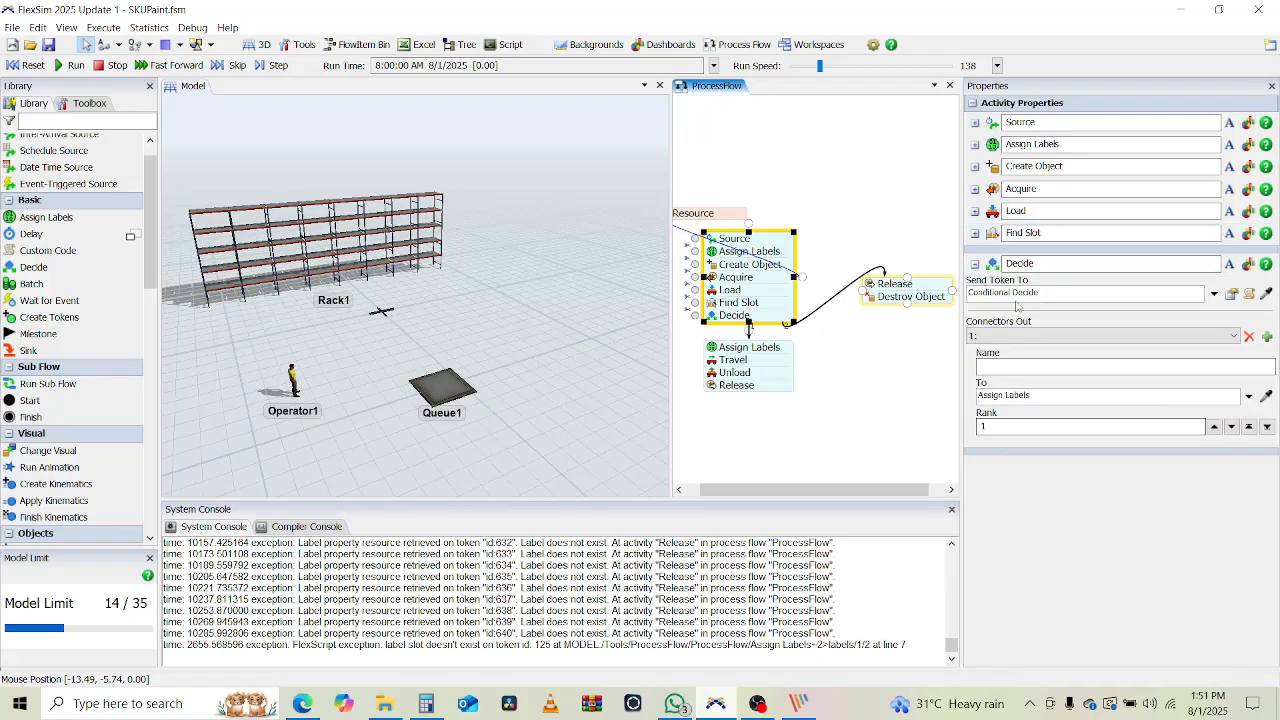
Set the condition to token.Failed == 0, sending True to connector 1 and False to 2
left_click(1231, 295)
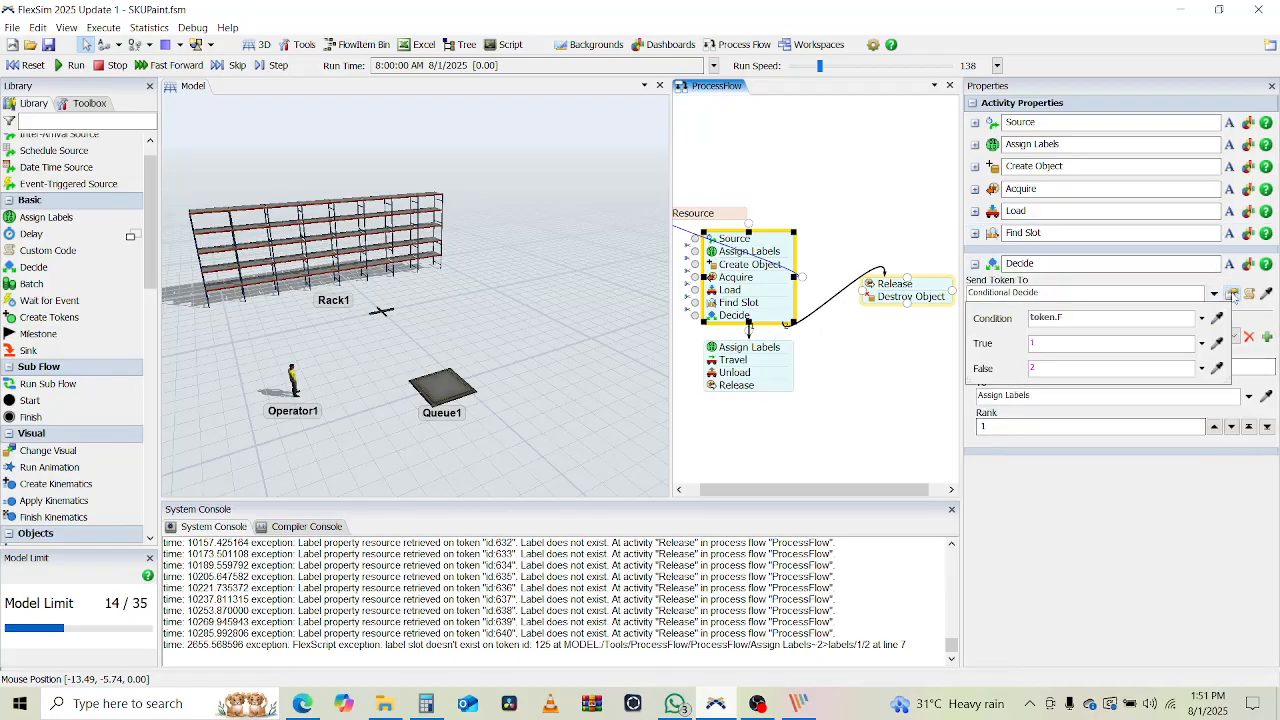
left_click(1102, 318)
type("token.Faile")
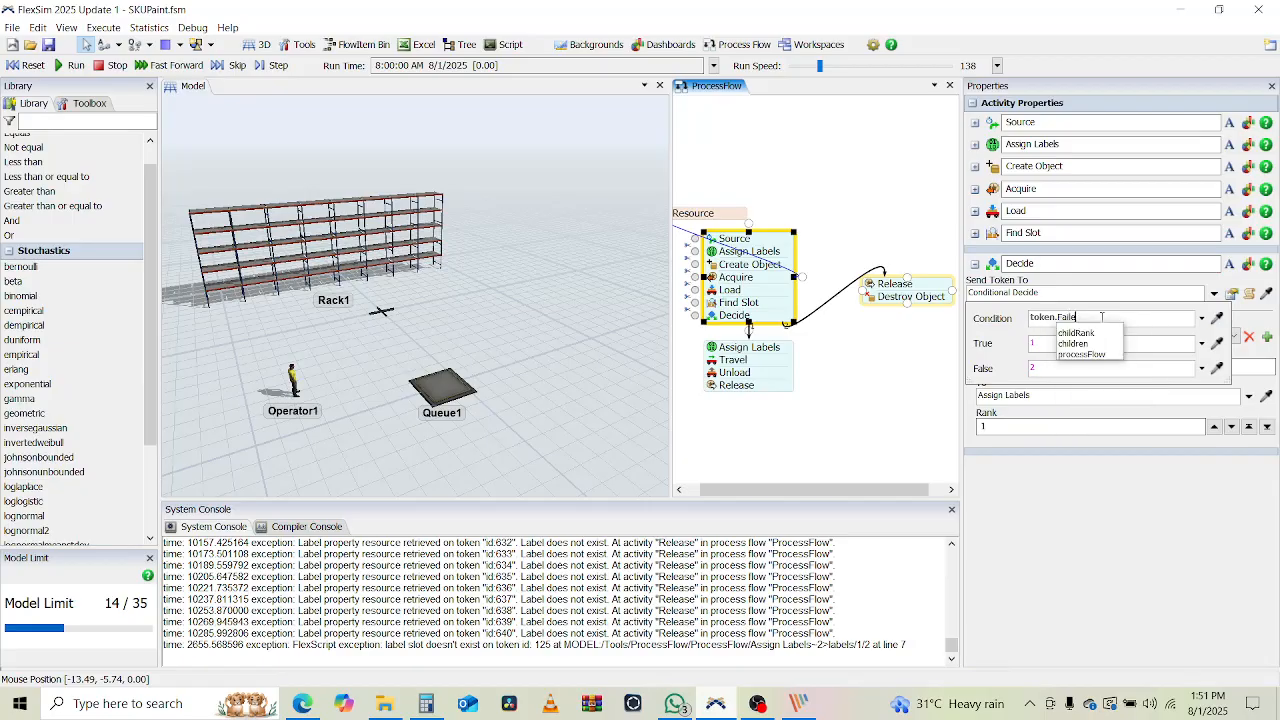
type("d == 0")
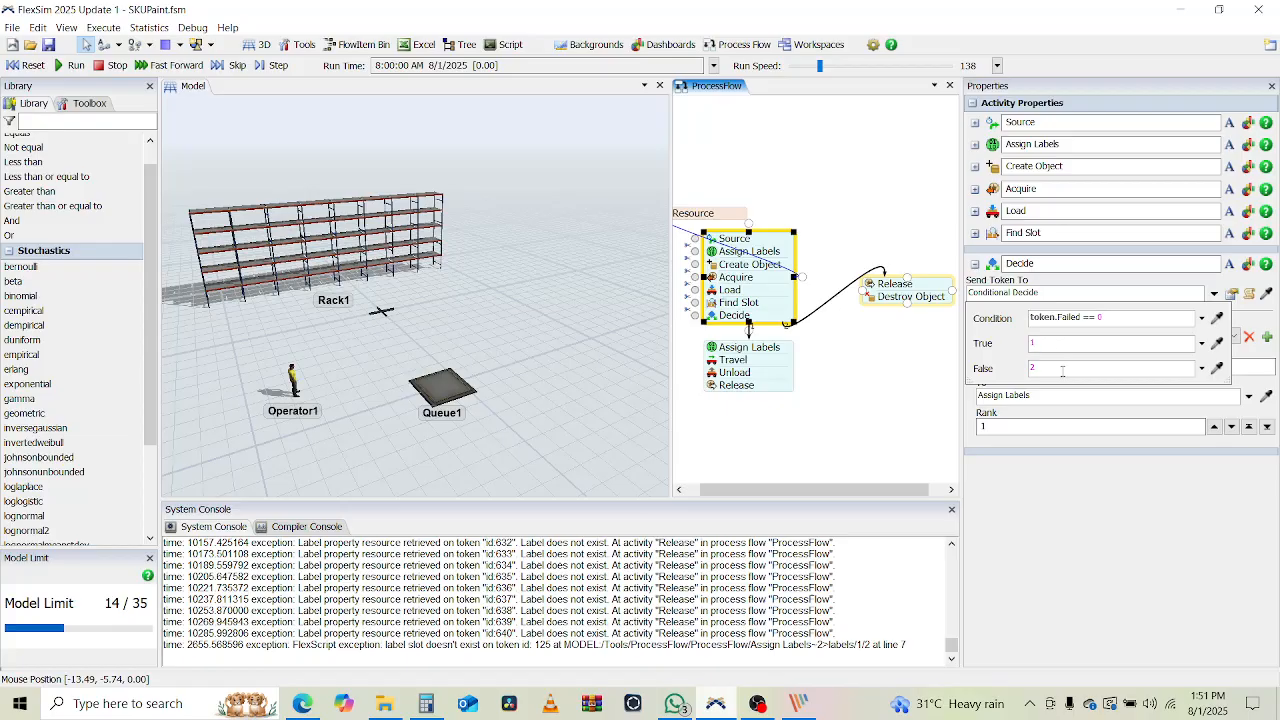
left_click(1022, 498)
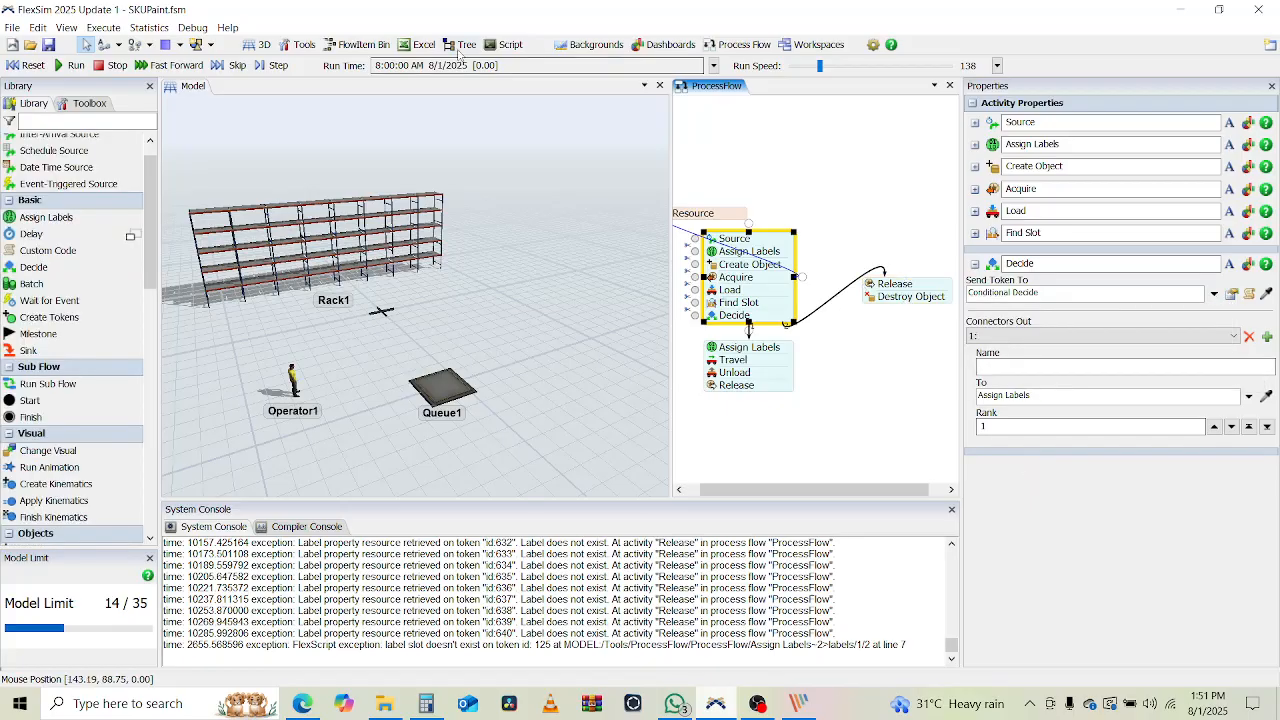
Reset and run the model, inspect a token waiting at Unload, then bring up Find Slot's quick settings
left_click(30, 70)
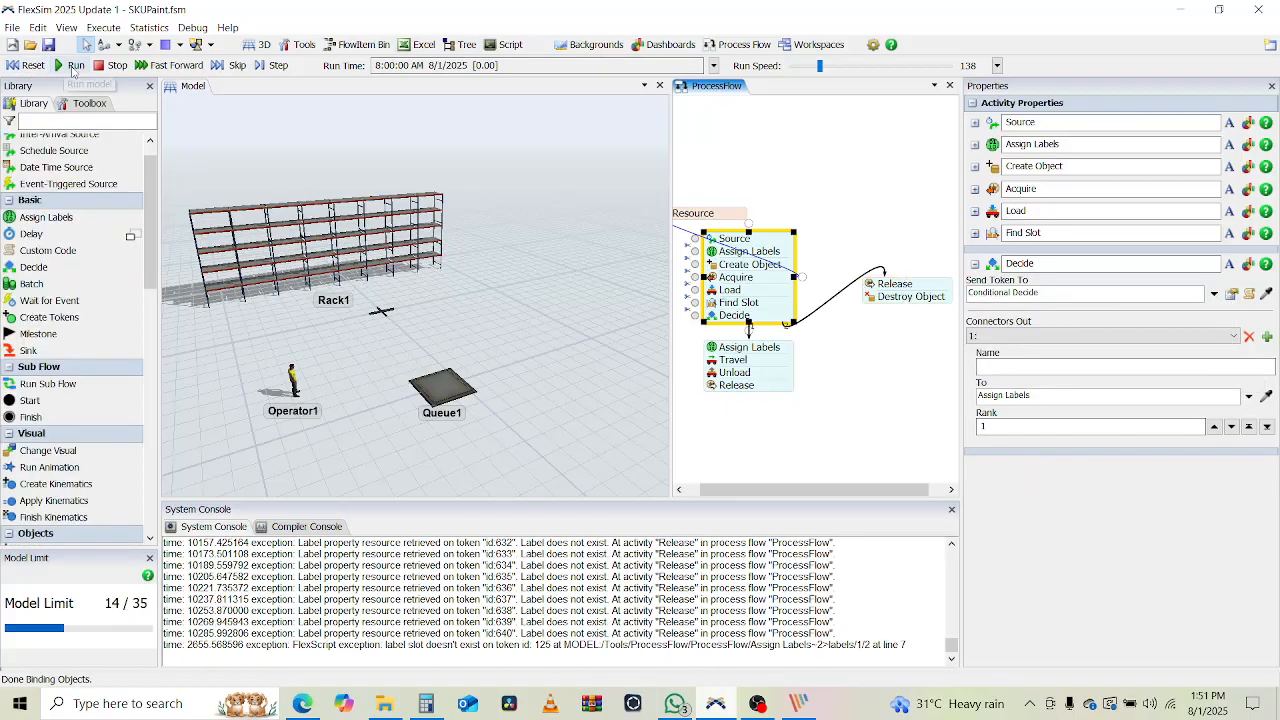
left_click(70, 65)
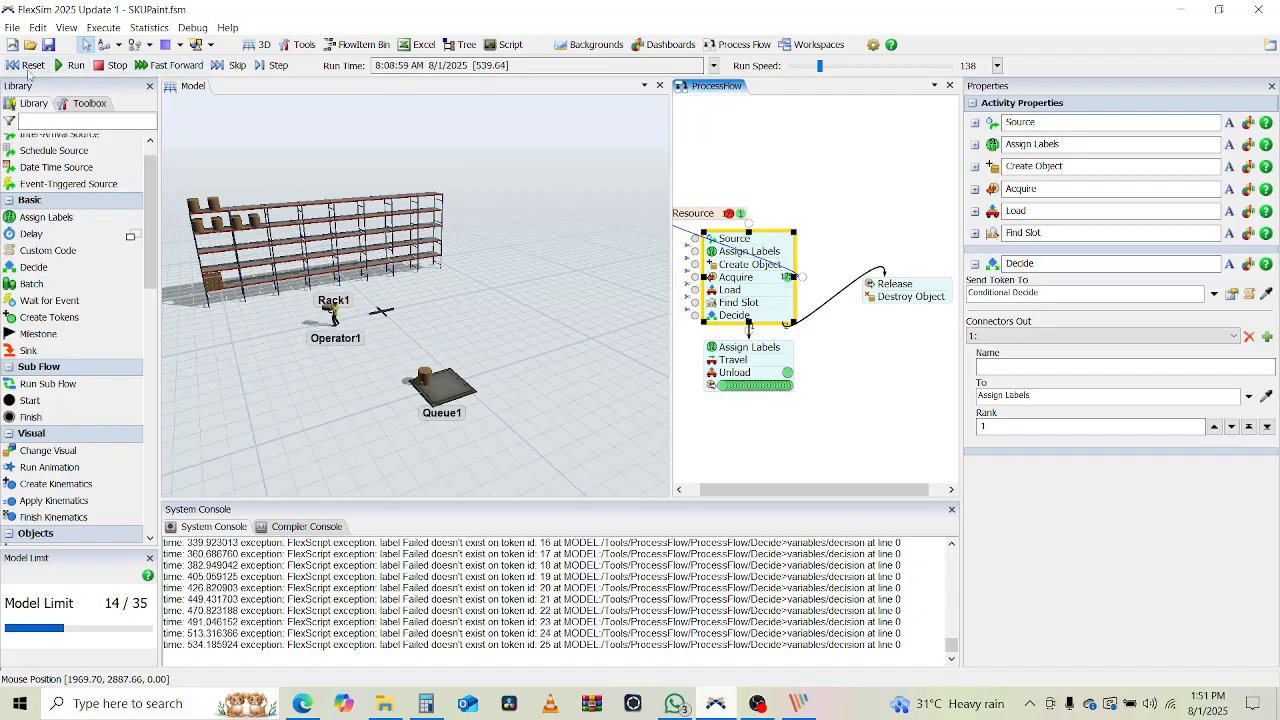
left_click(123, 69)
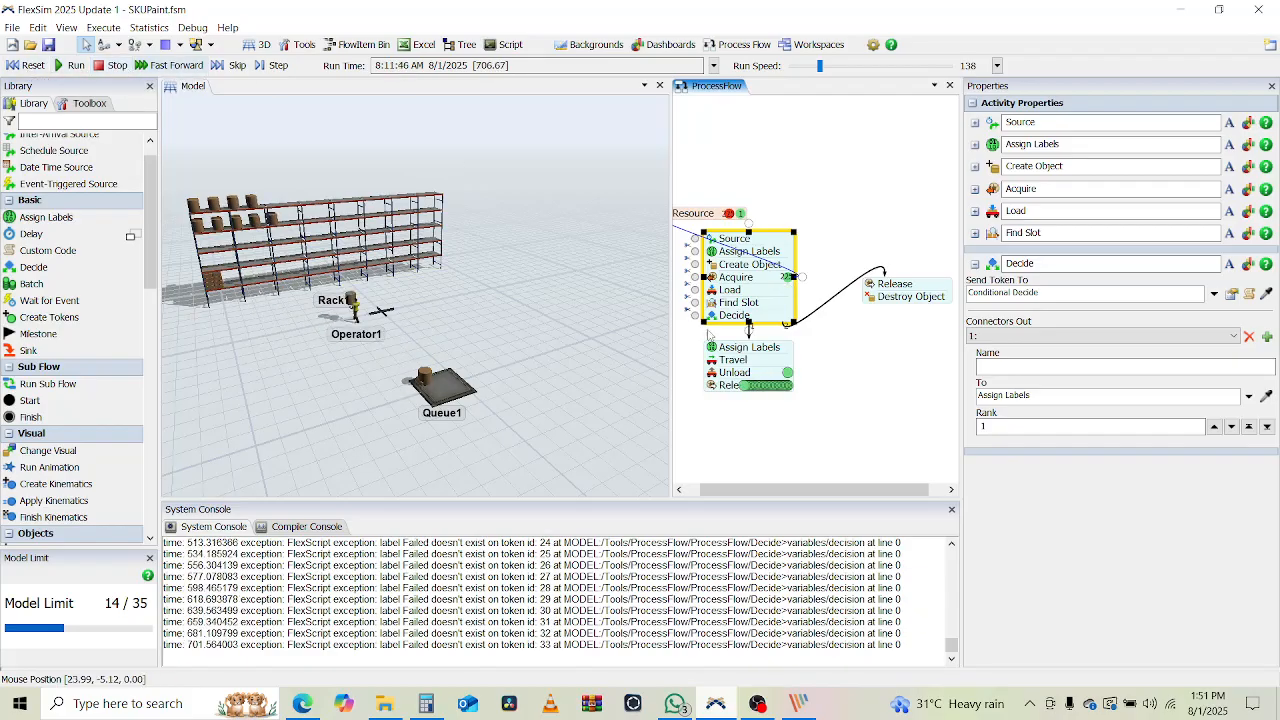
left_click(788, 372)
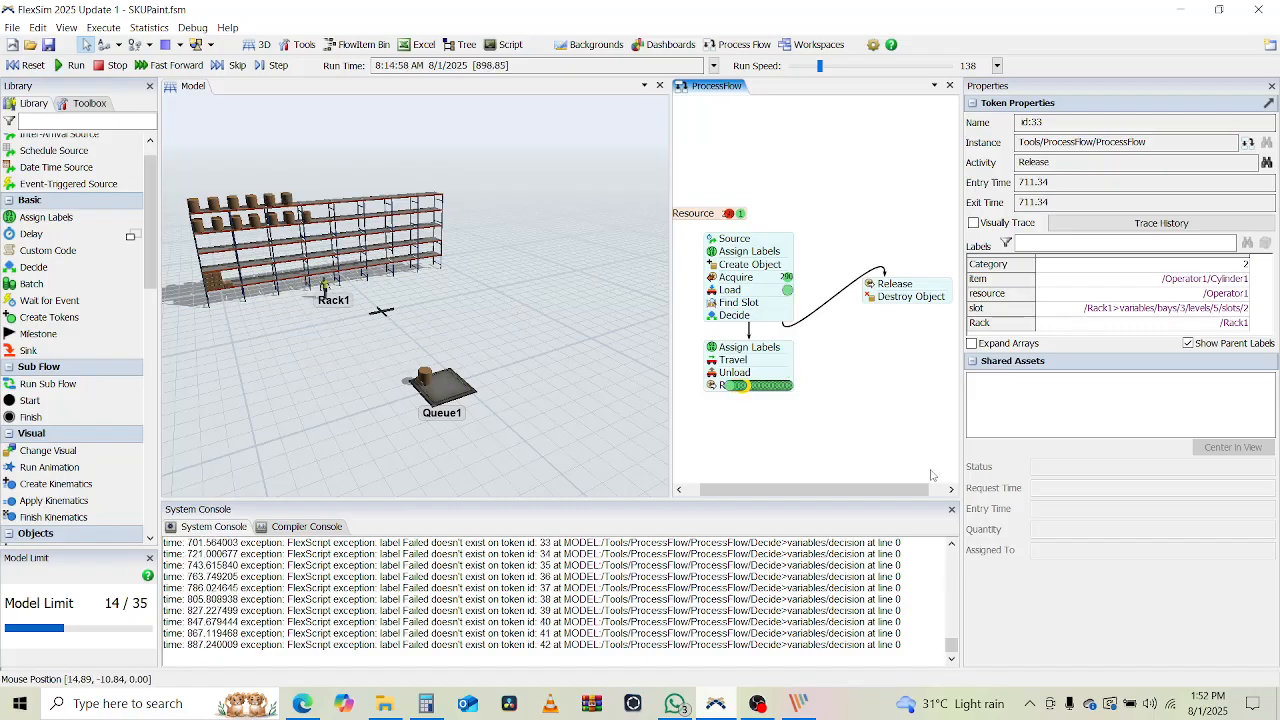
left_click(890, 411)
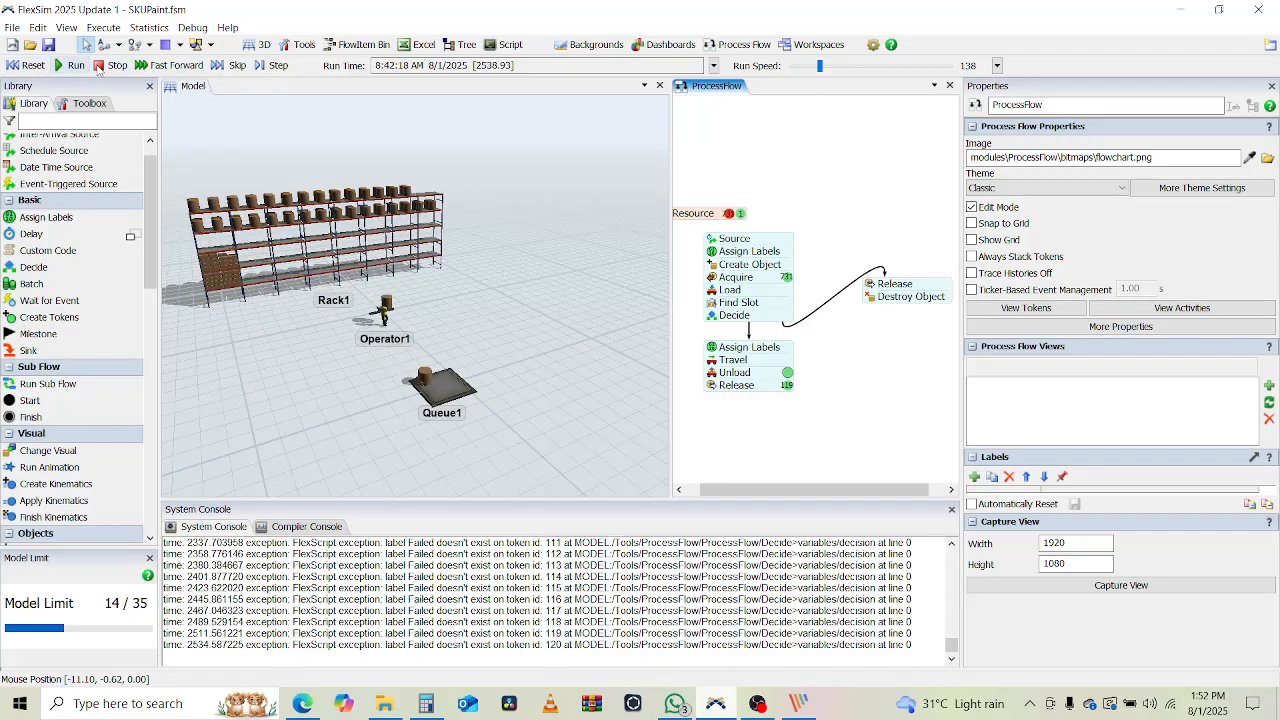
left_click(725, 305)
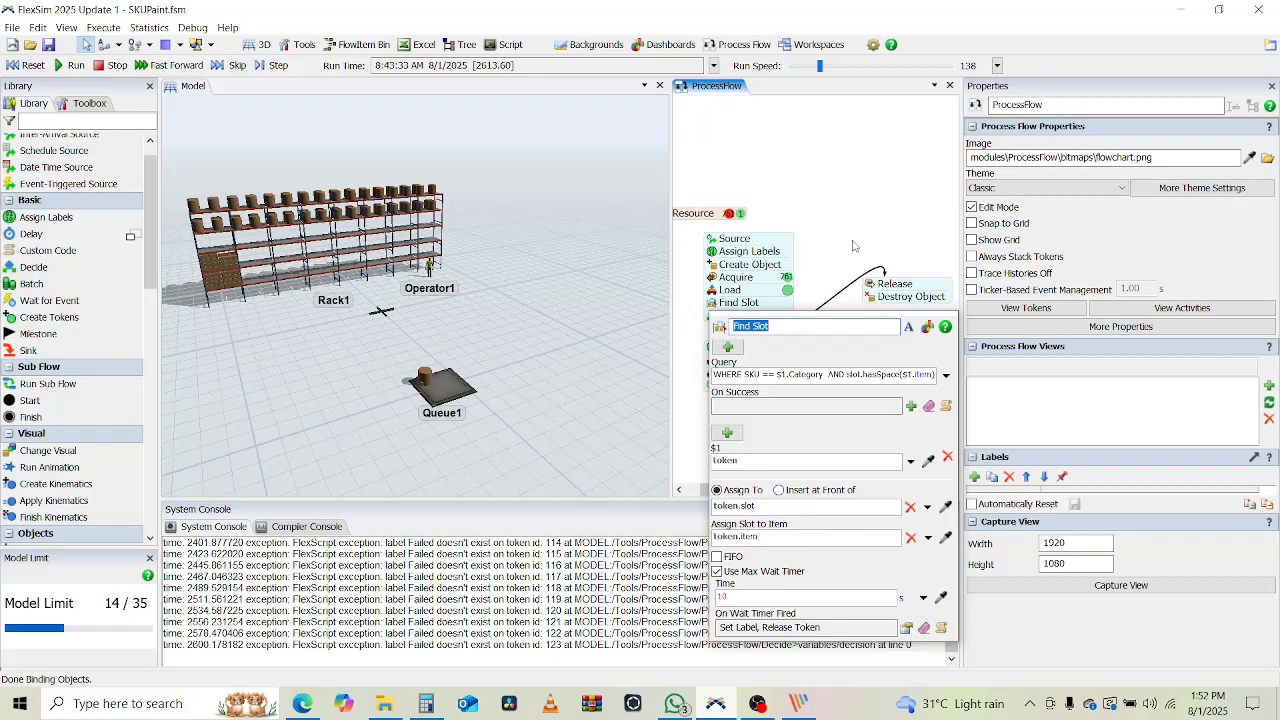
Add a Failed label with value 0 to Assign Labels next to Category
left_click(811, 249)
double_click(712, 252)
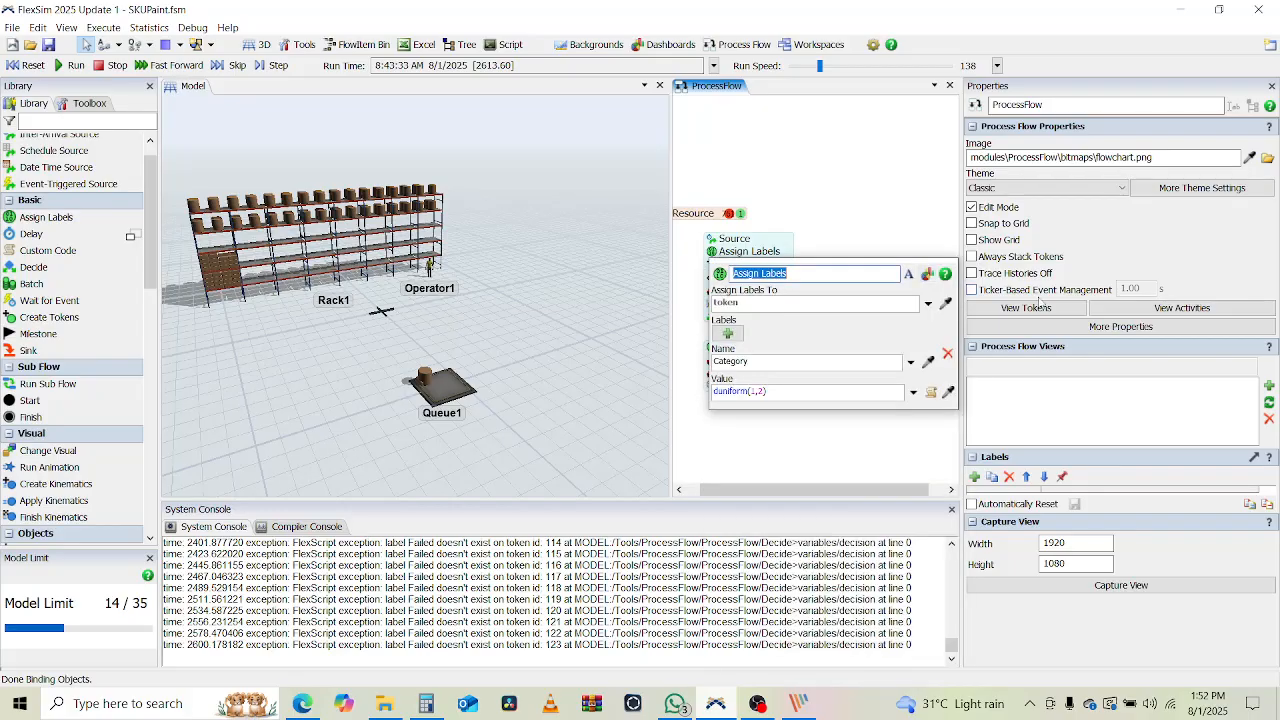
left_click(728, 333)
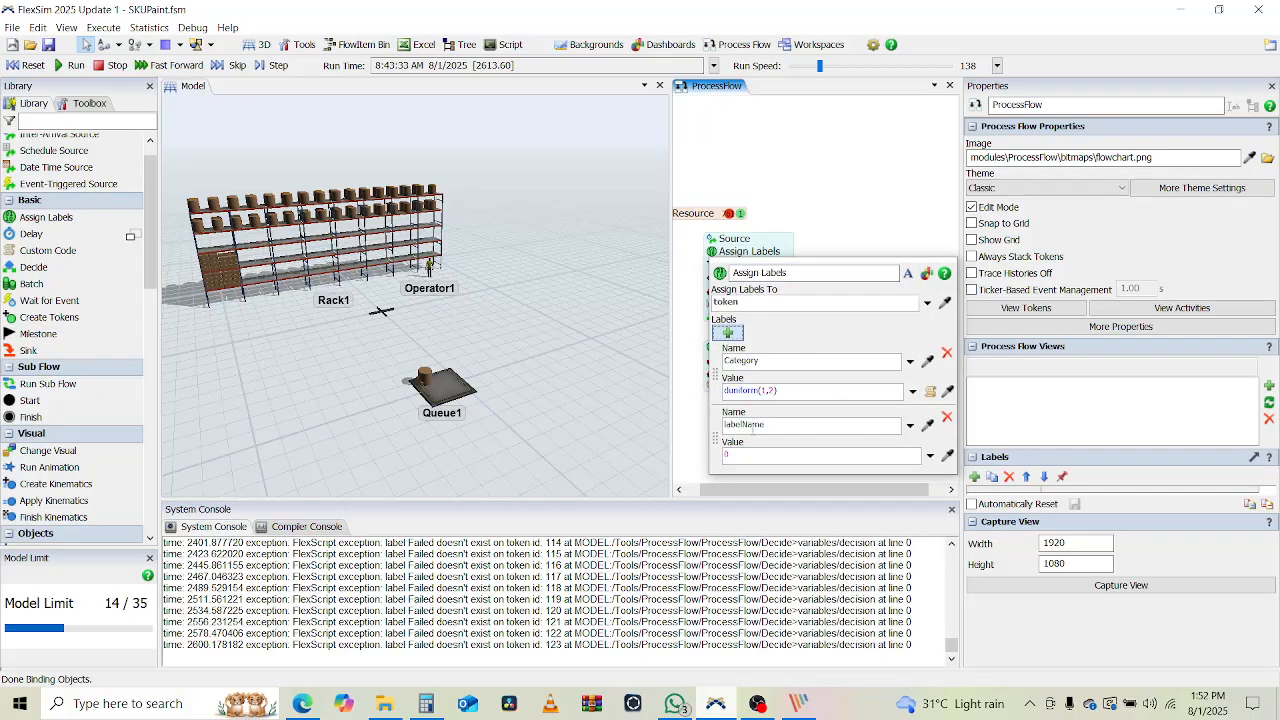
double_click(752, 426)
type("Failed")
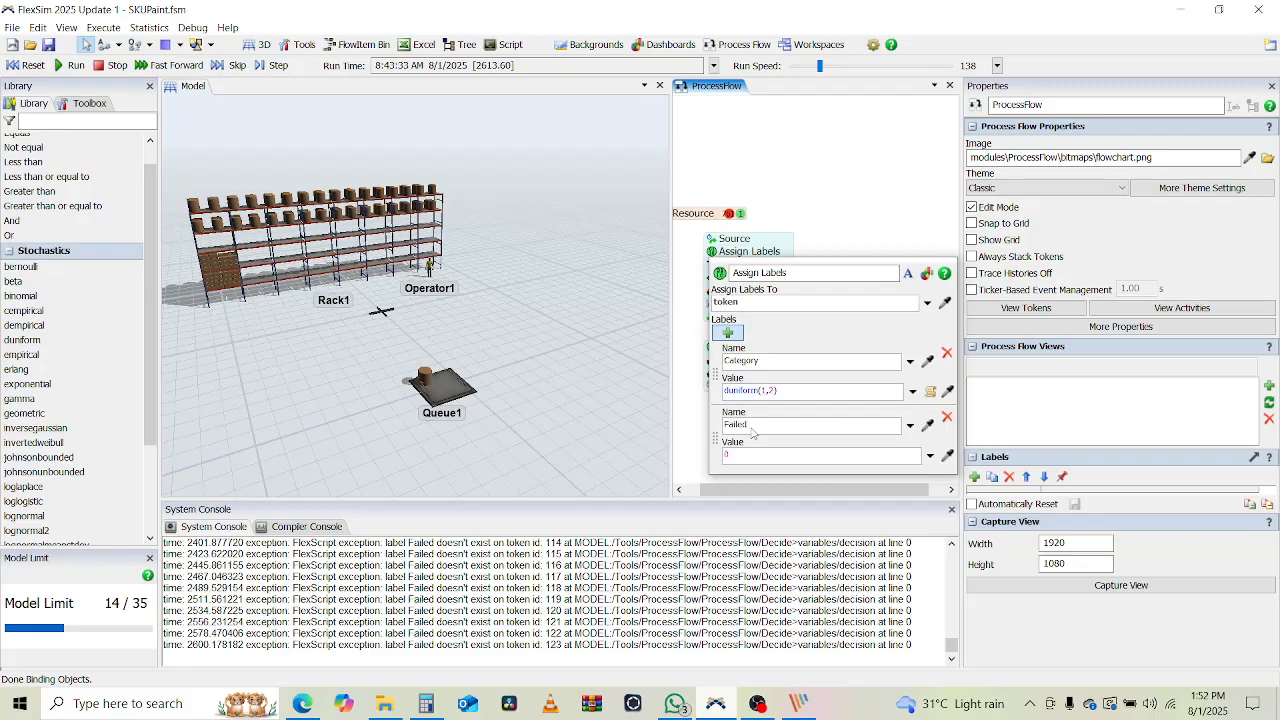
left_click(828, 124)
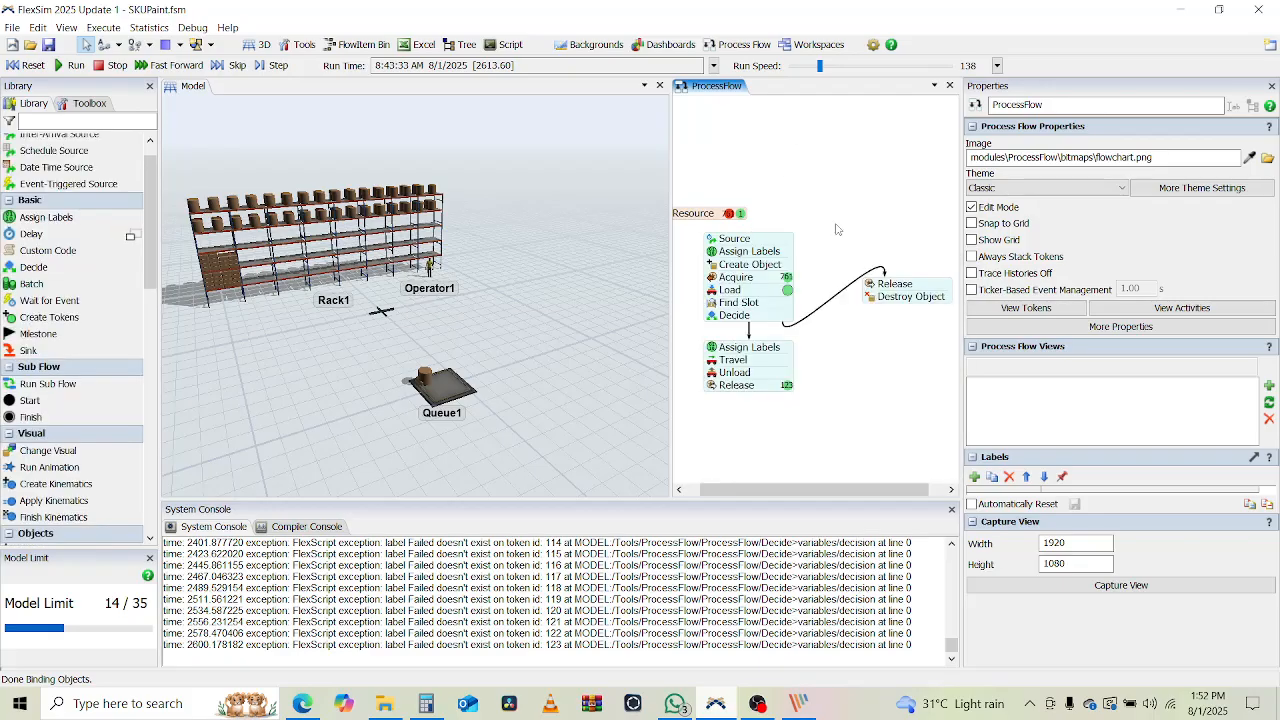
Recheck that Find Slot's wait-timer Set Label still sets Failed to 1
left_click(713, 341)
left_click(716, 311)
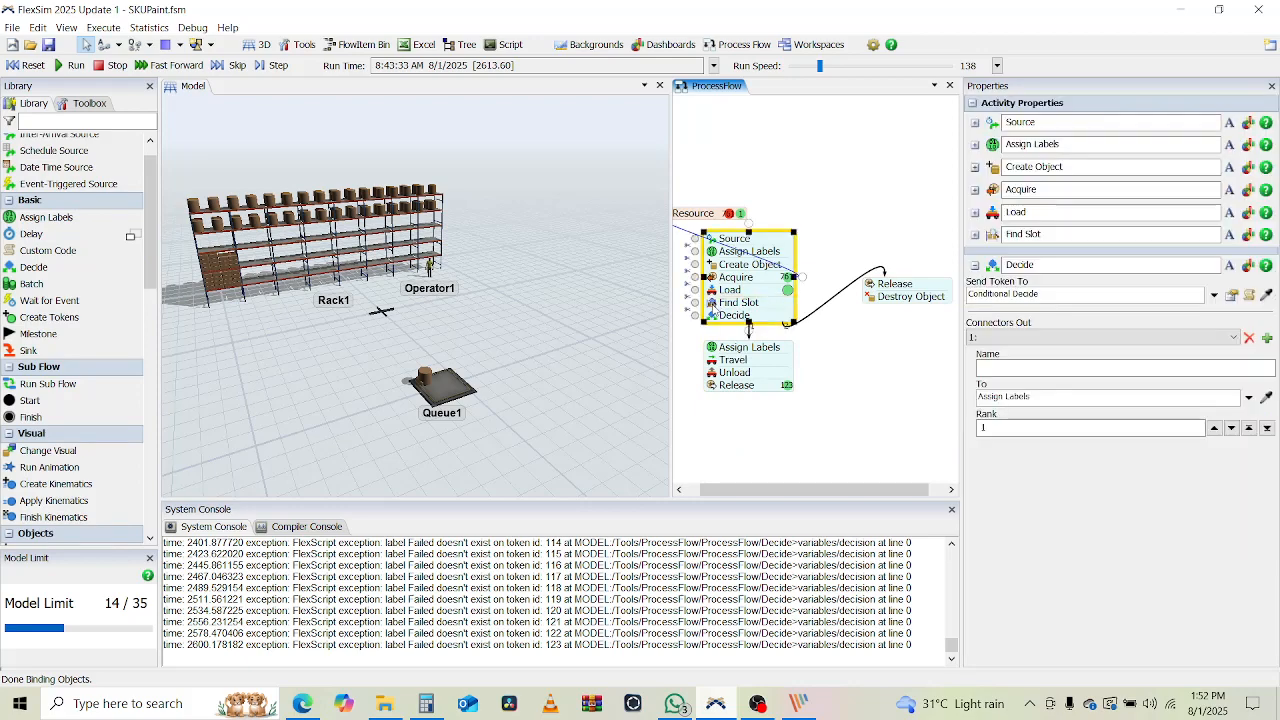
double_click(718, 303)
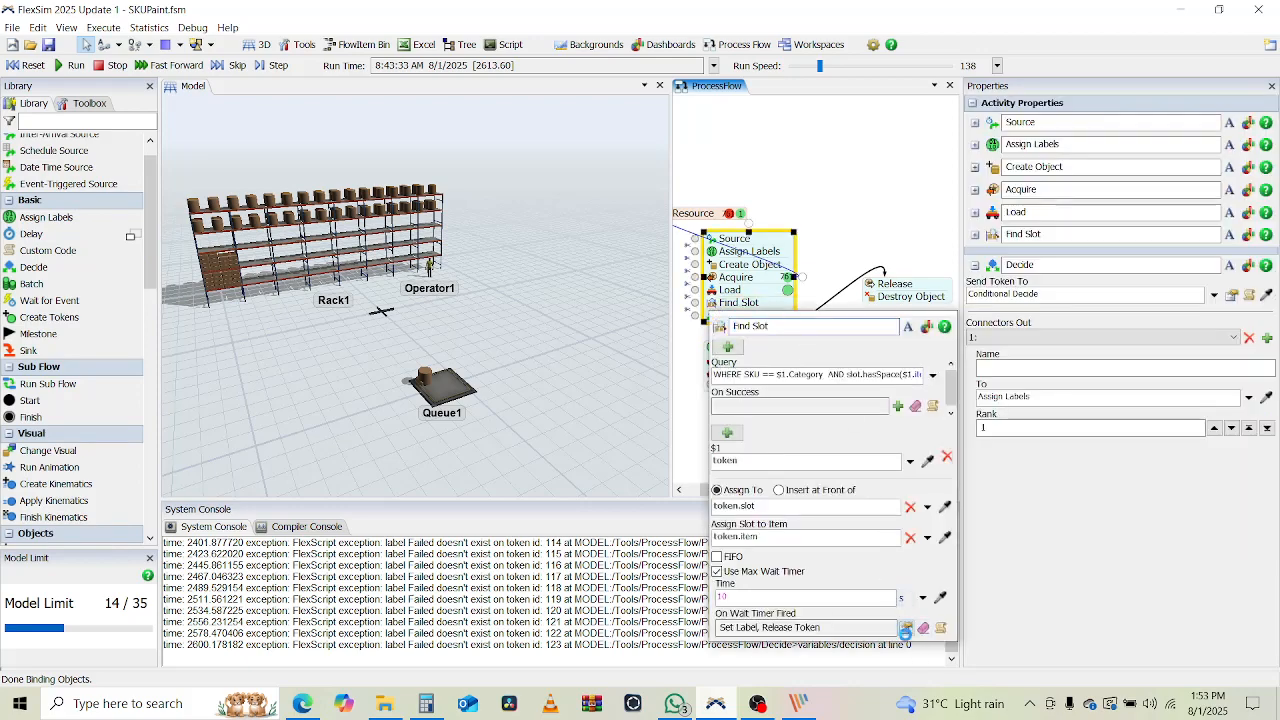
left_click(731, 573)
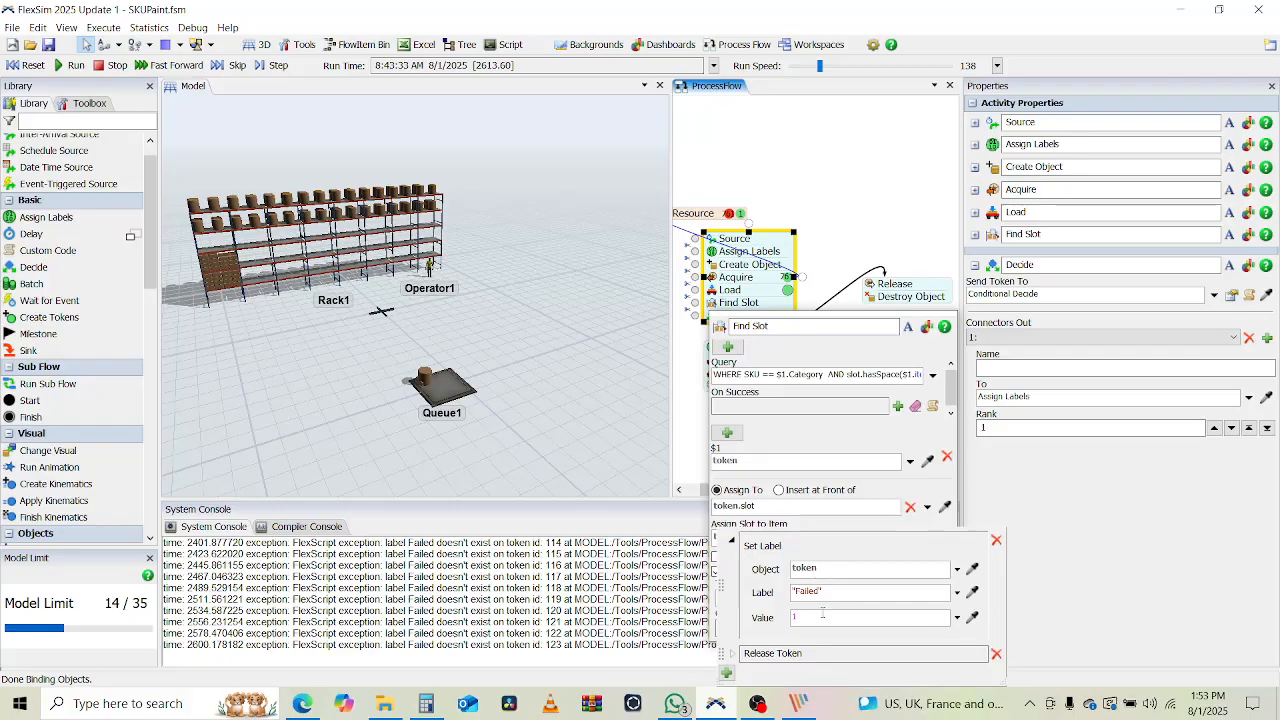
left_click(1098, 495)
left_click(811, 214)
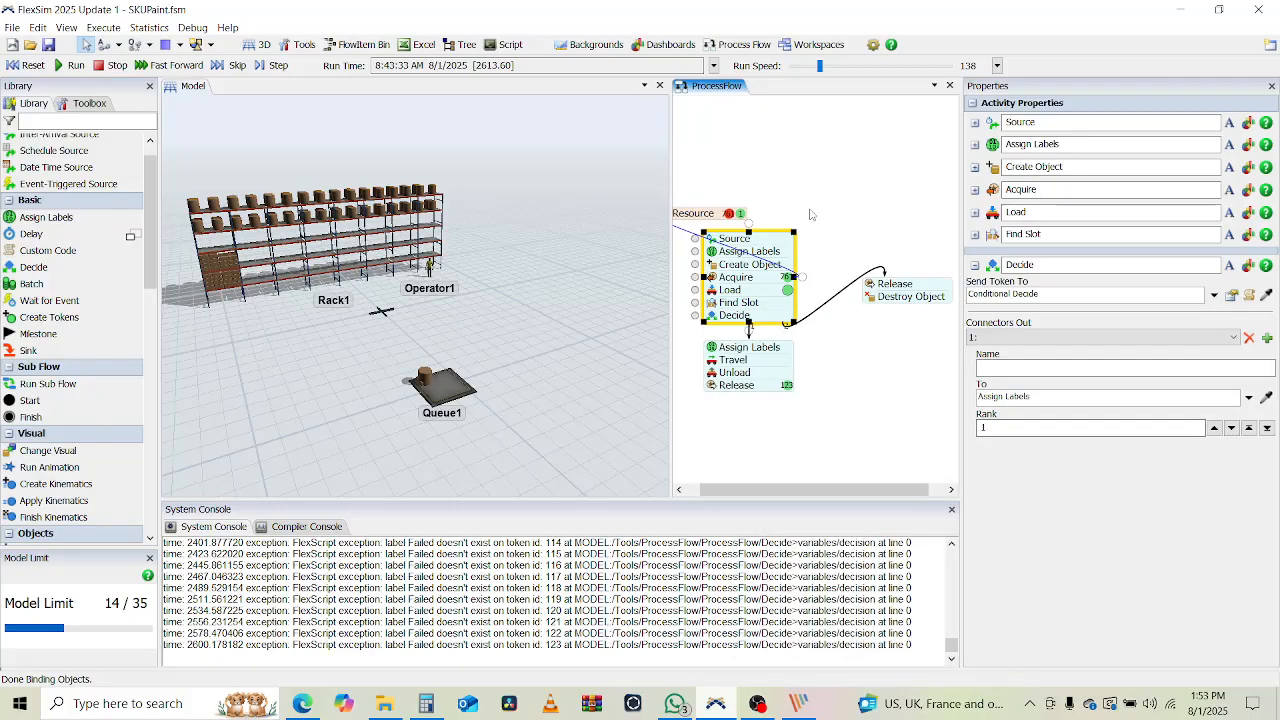
Reset and rerun the model, confirming a released token carries Failed 0, and orbit the 3D view
left_click(28, 66)
left_click(68, 65)
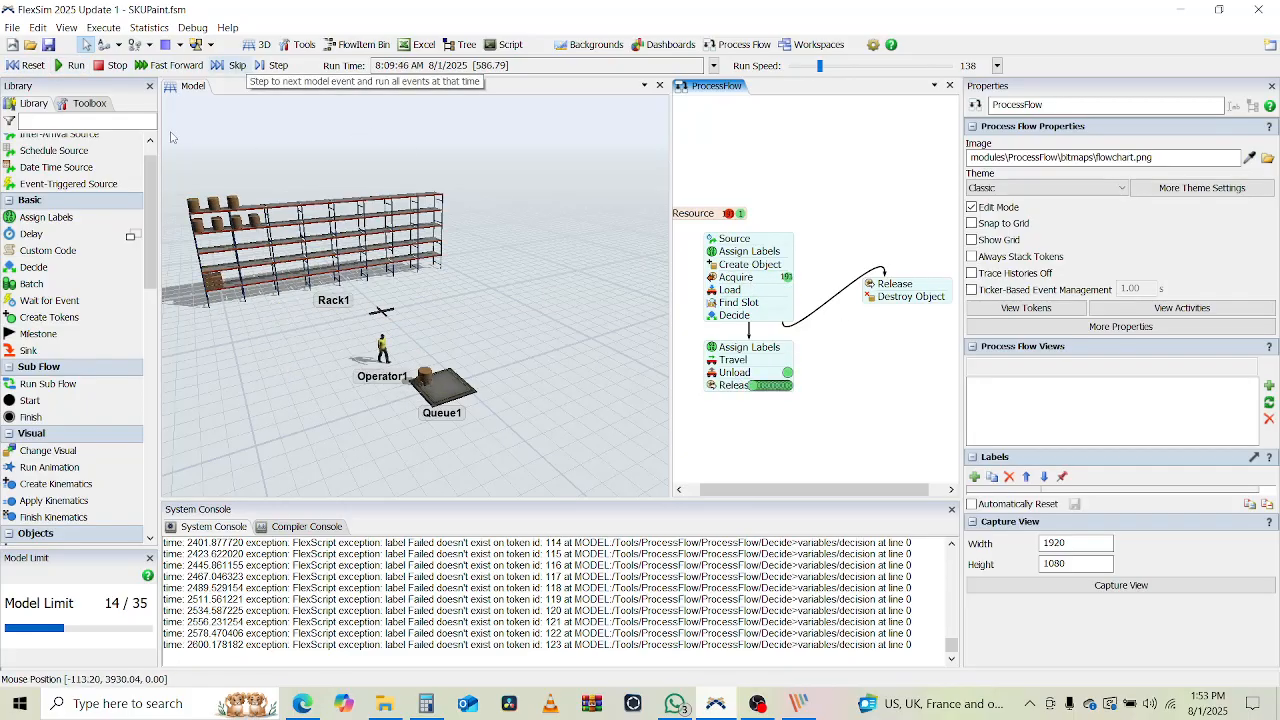
left_click(775, 388)
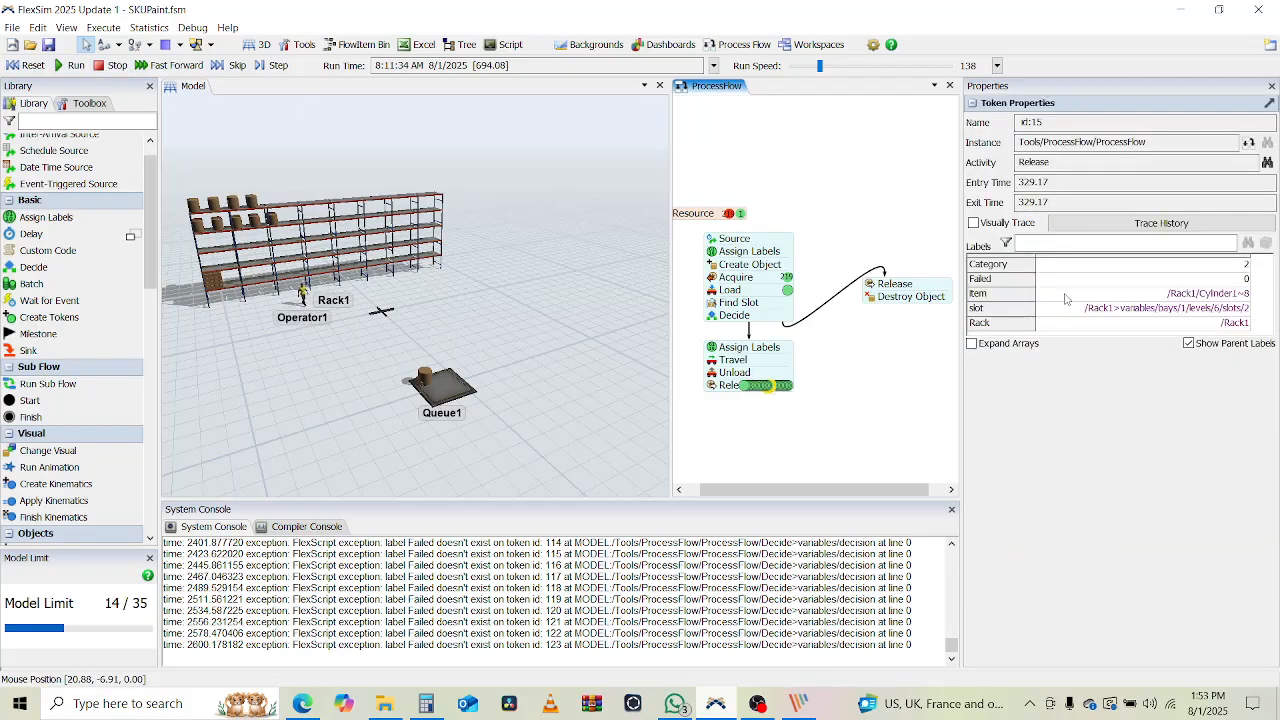
left_click(886, 290)
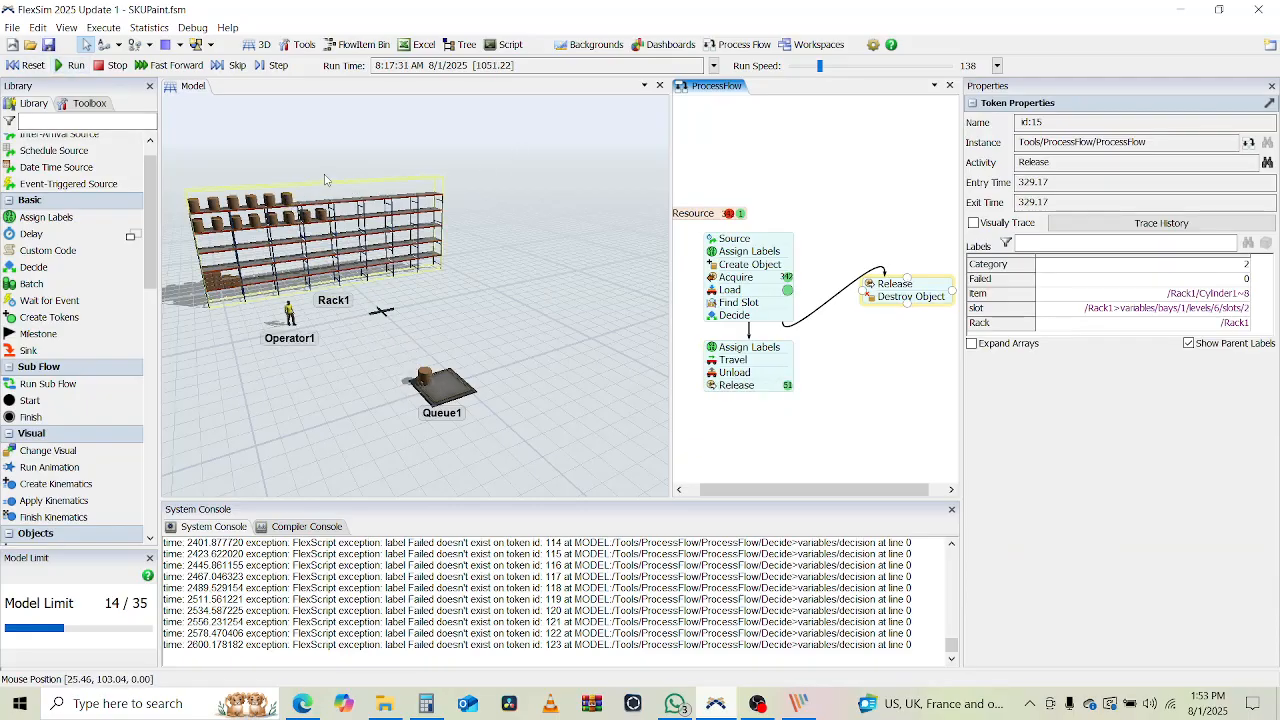
mouse_move(570, 353)
right_mouse_down()
mouse_move(573, 365)
mouse_move(560, 363)
right_mouse_up()
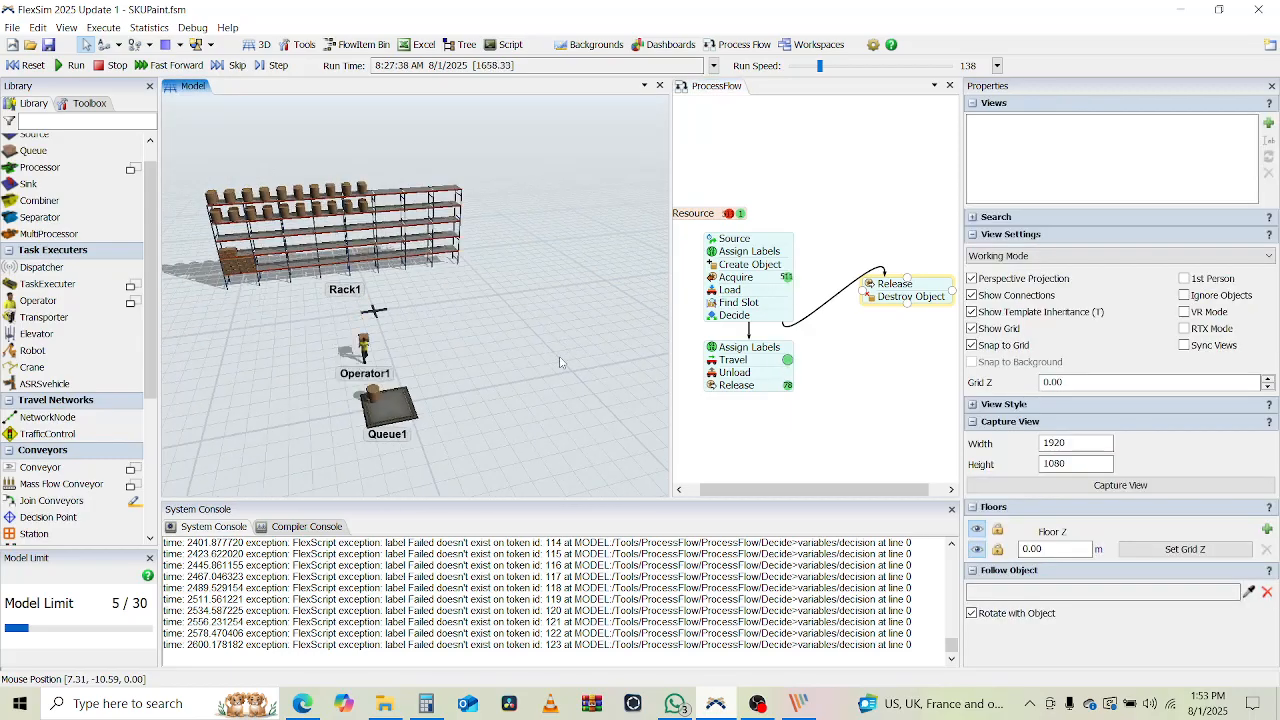